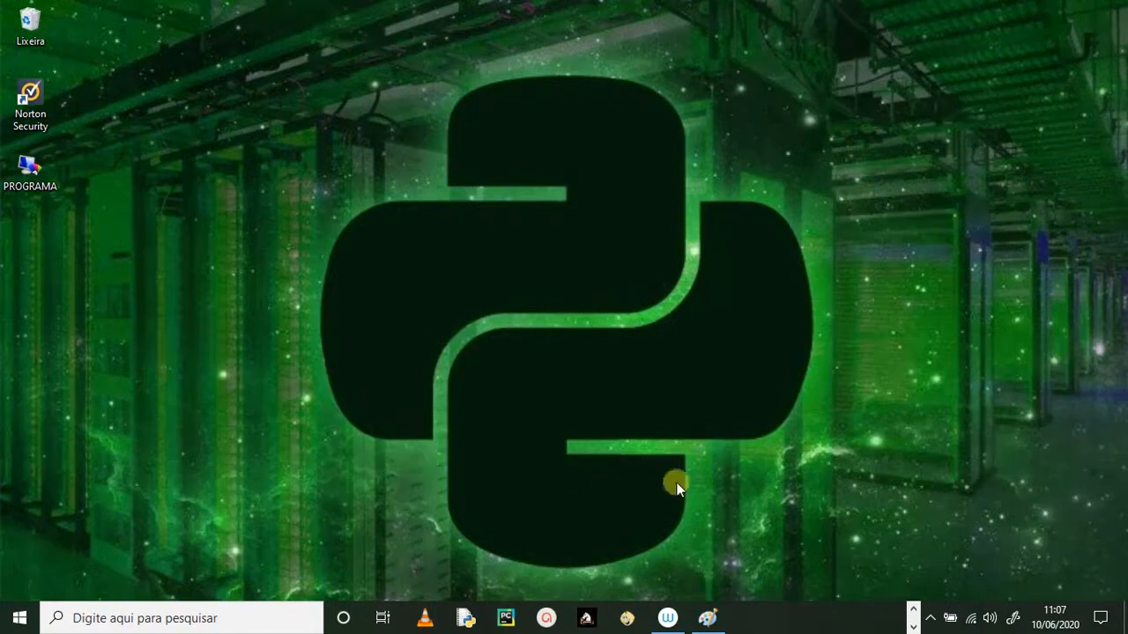
click(911, 610)
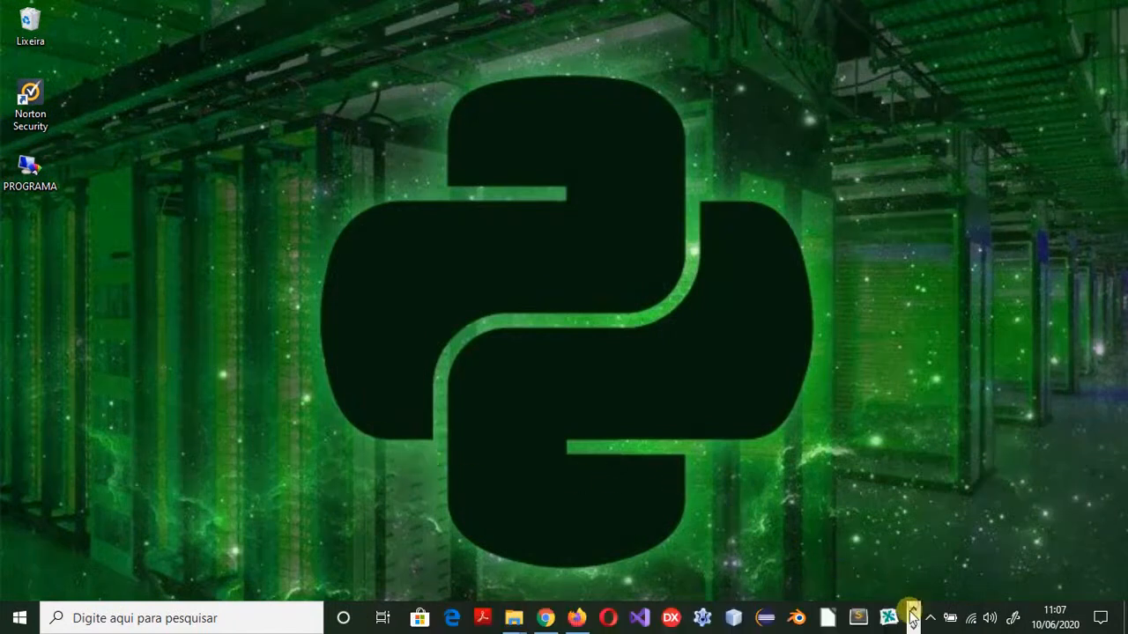
click(829, 621)
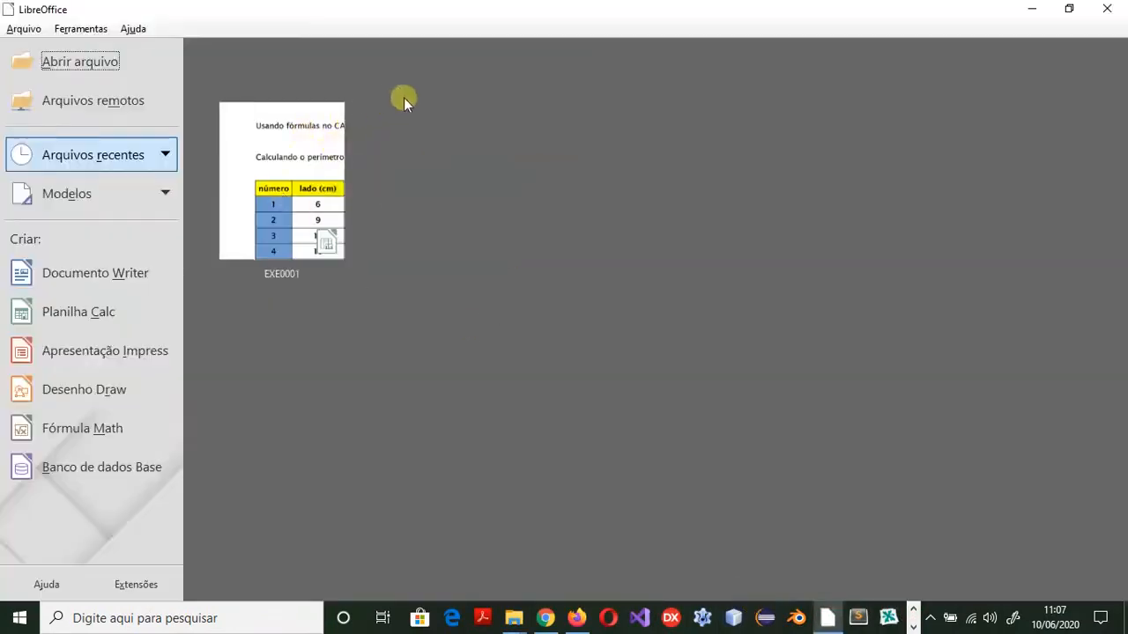
click(283, 184)
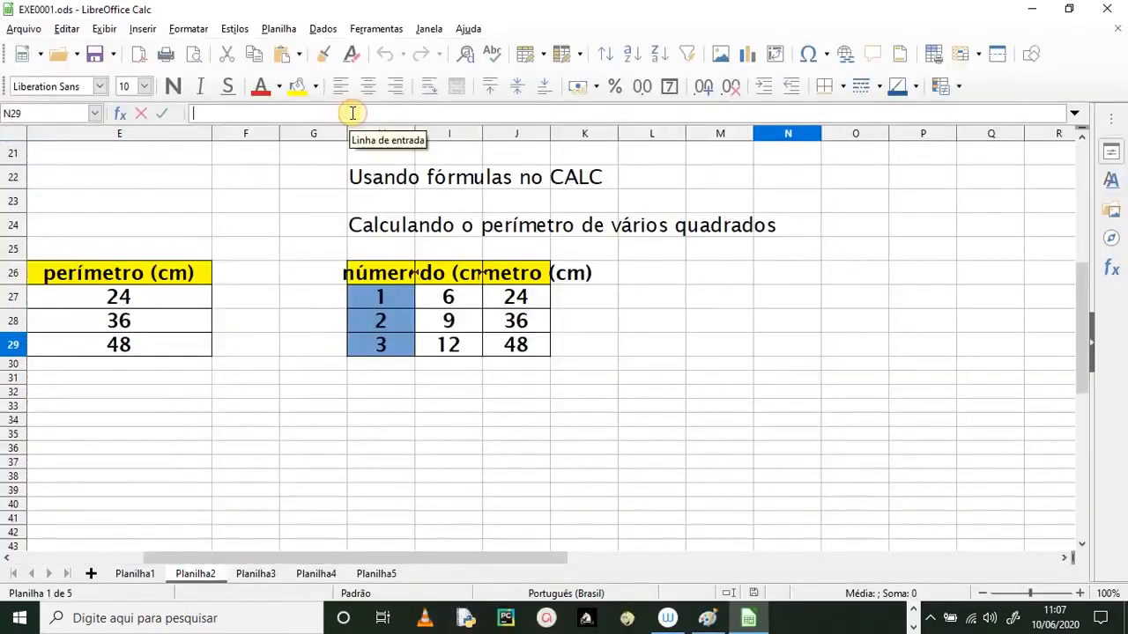
click(1107, 8)
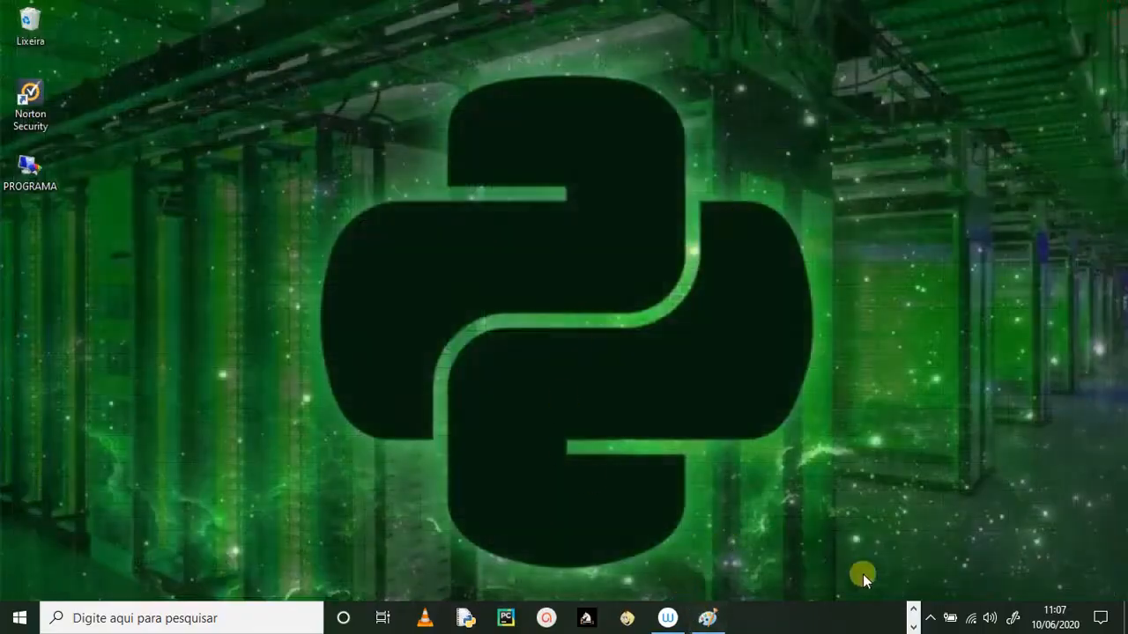
- Create a blank Calc spreadsheet and make all of its columns wider and all of its rows taller
click(915, 608)
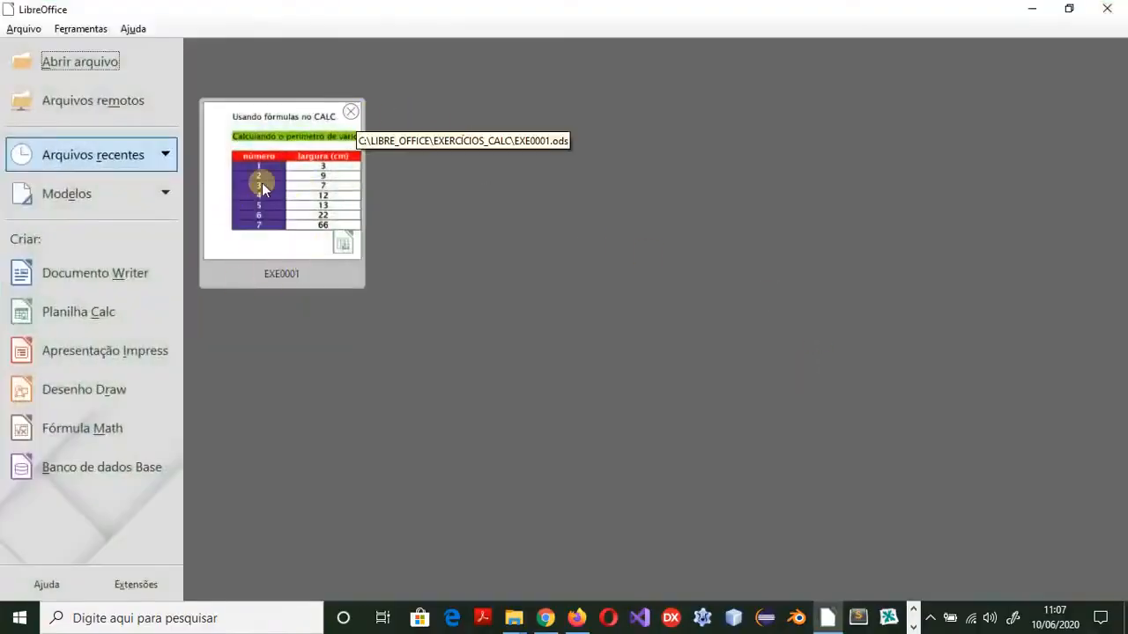
click(88, 322)
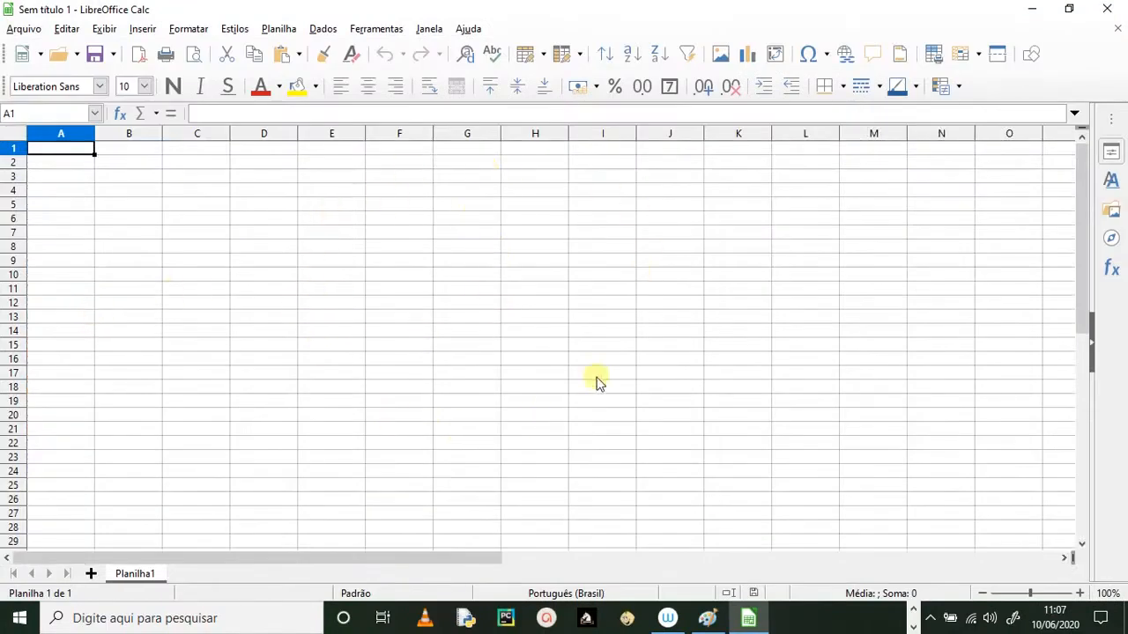
click(11, 137)
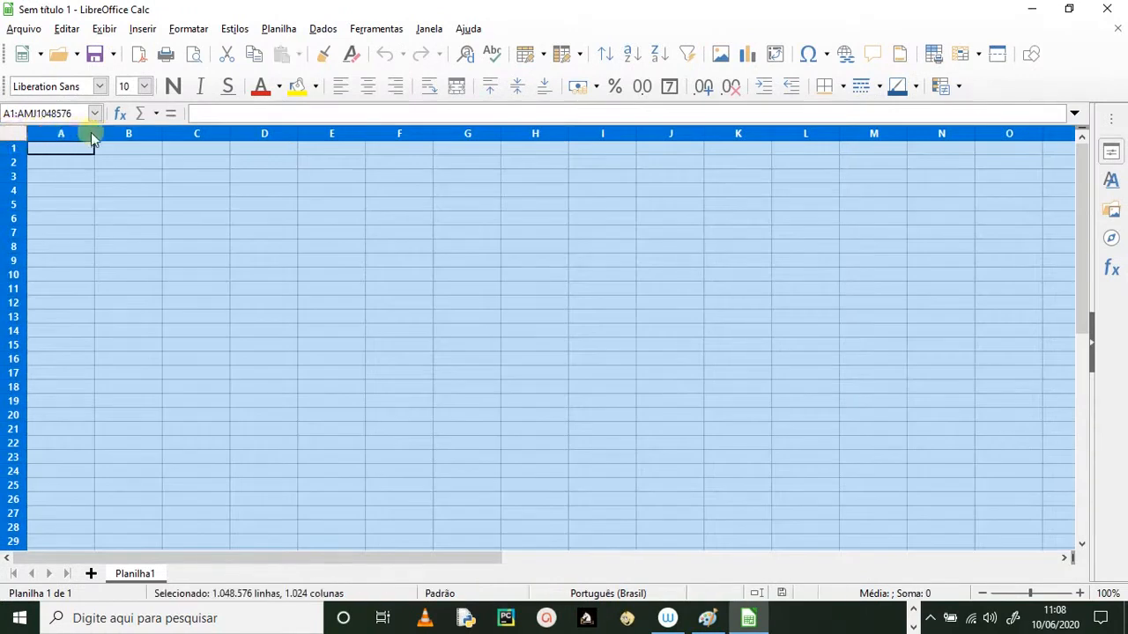
drag(94, 134, 107, 134)
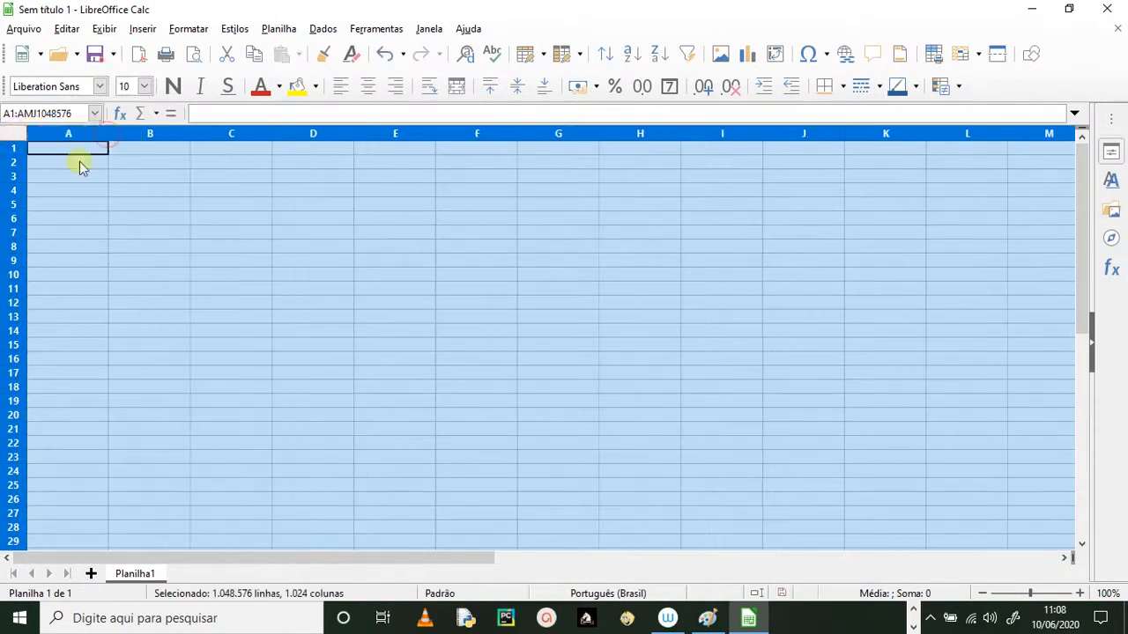
drag(17, 154, 17, 167)
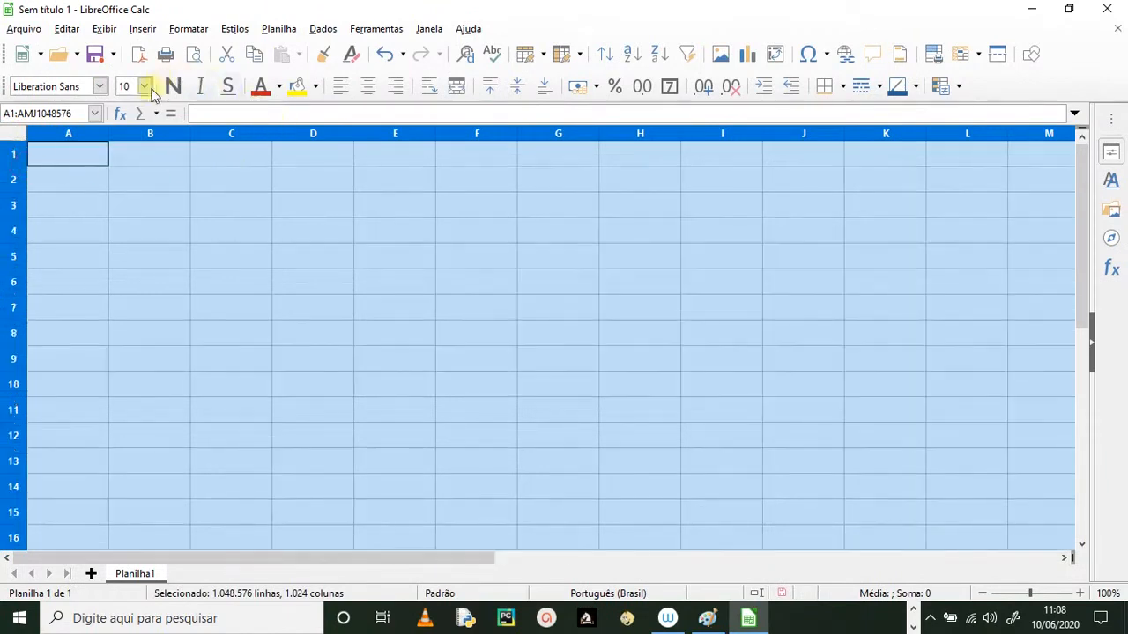
- Set the font of the entire sheet to Arial at size 18
click(98, 89)
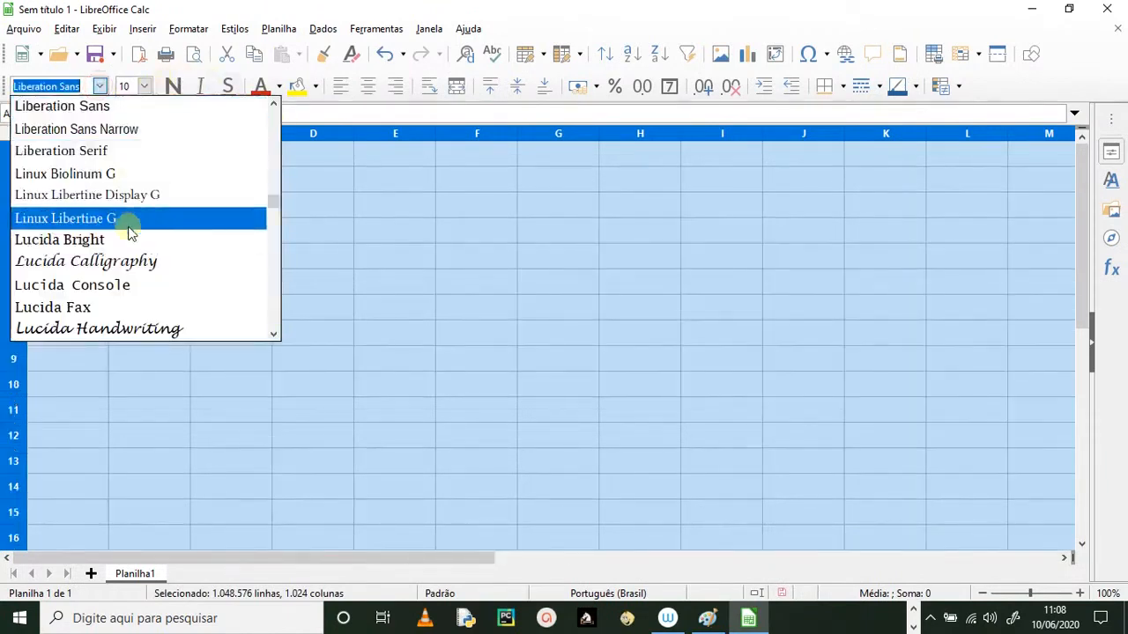
drag(274, 197, 270, 115)
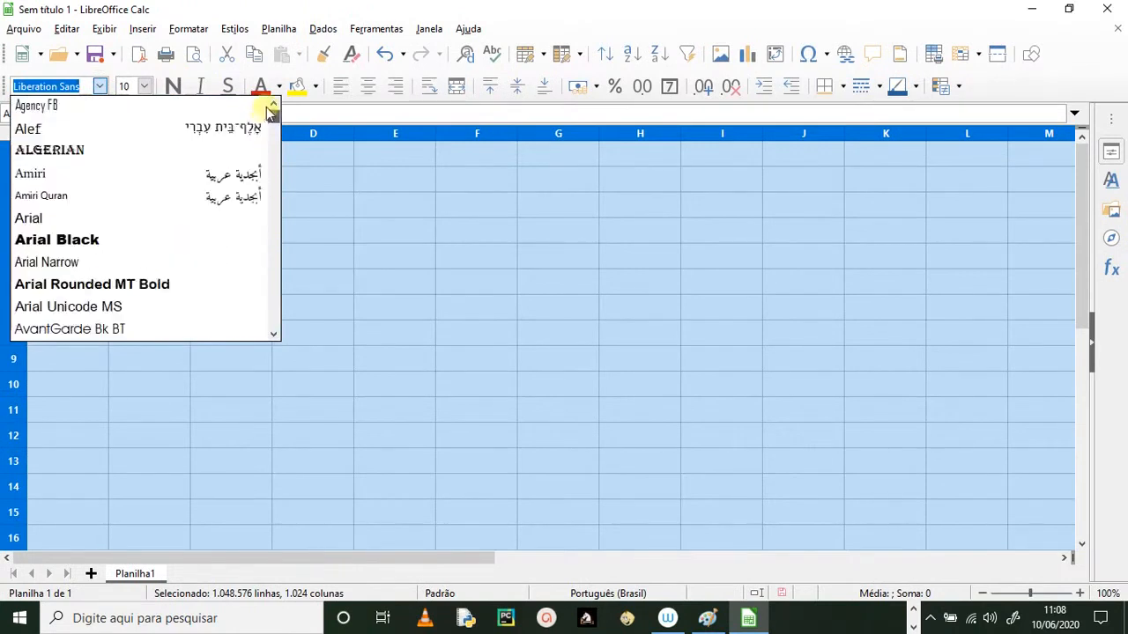
click(91, 218)
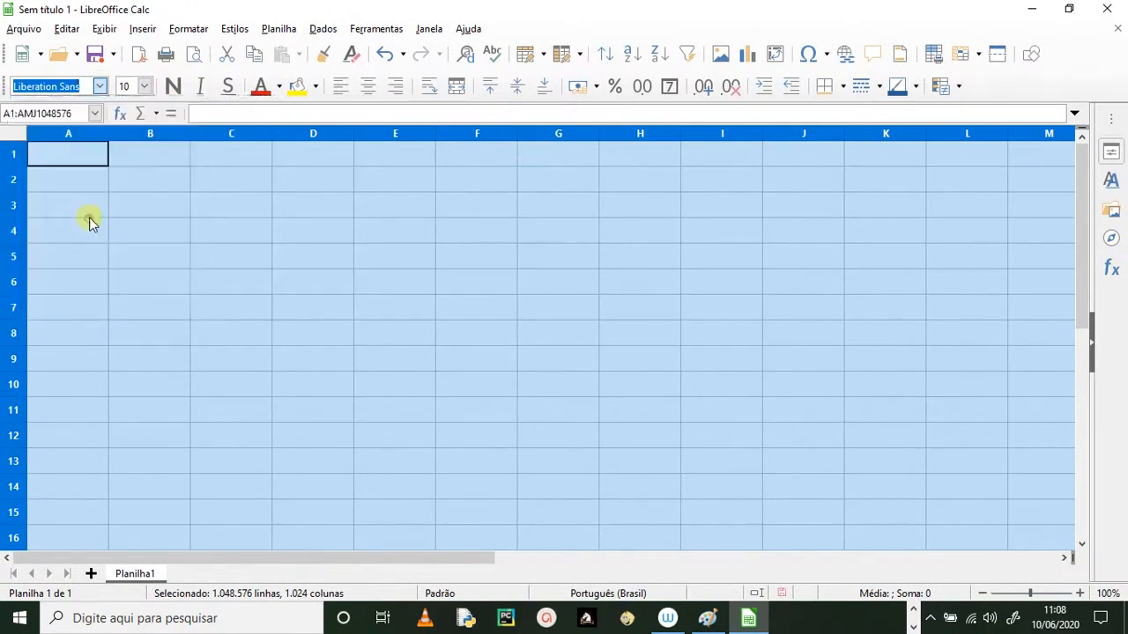
click(145, 86)
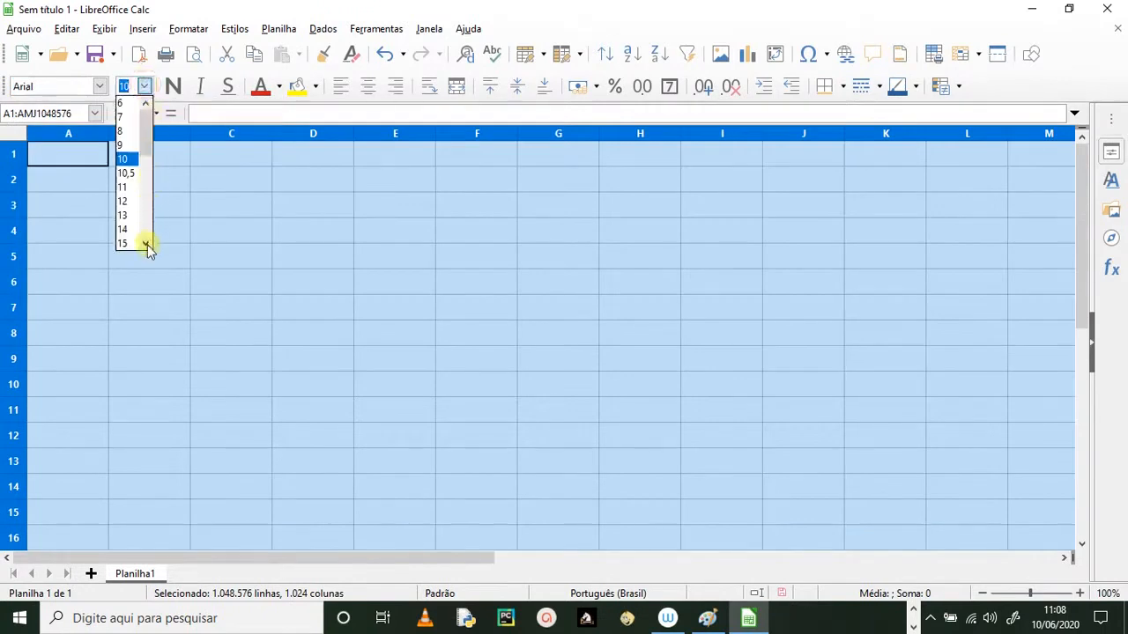
click(129, 245)
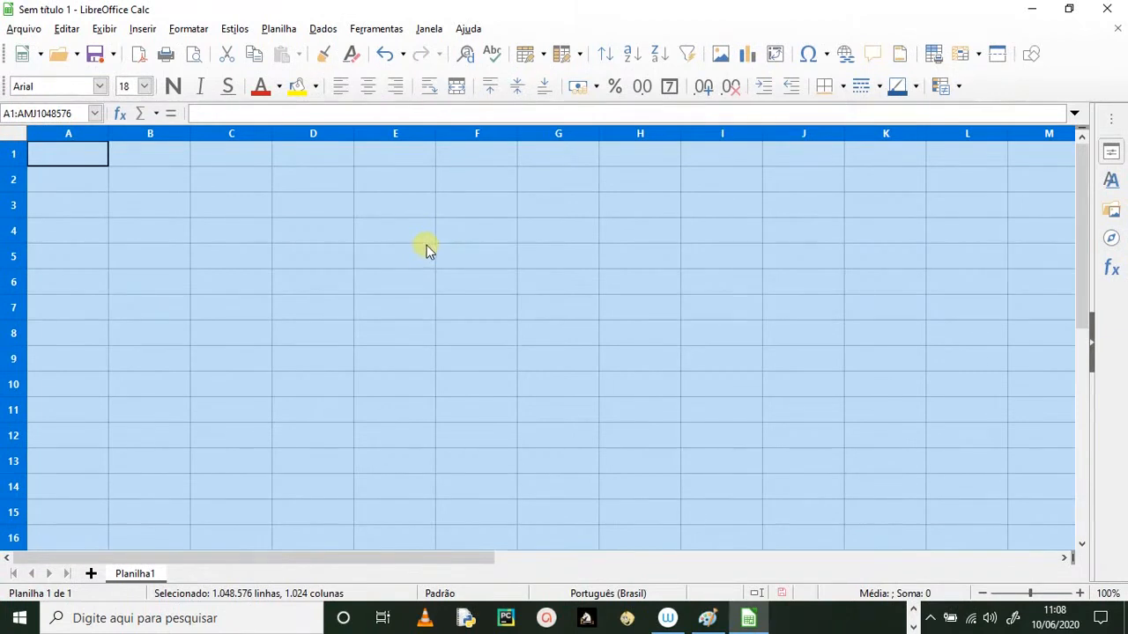
click(236, 27)
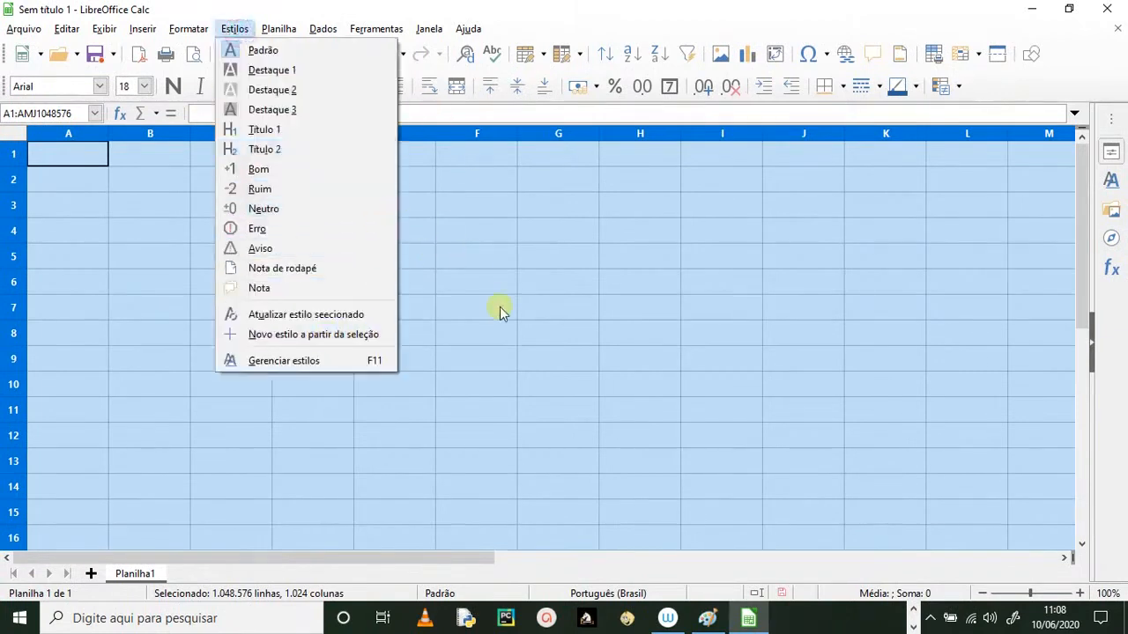
click(466, 339)
click(184, 304)
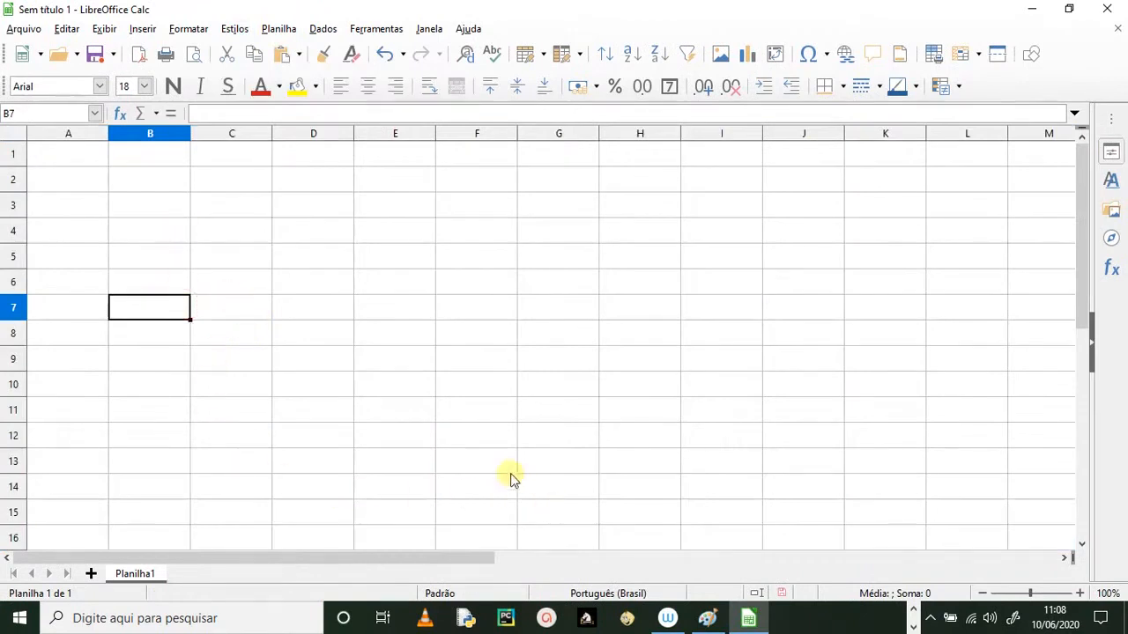
- Switch to Paint and handwrite the title "8º aula do LibreOffice Calc" in blue, underlined in yellow
key(alt+Tab)
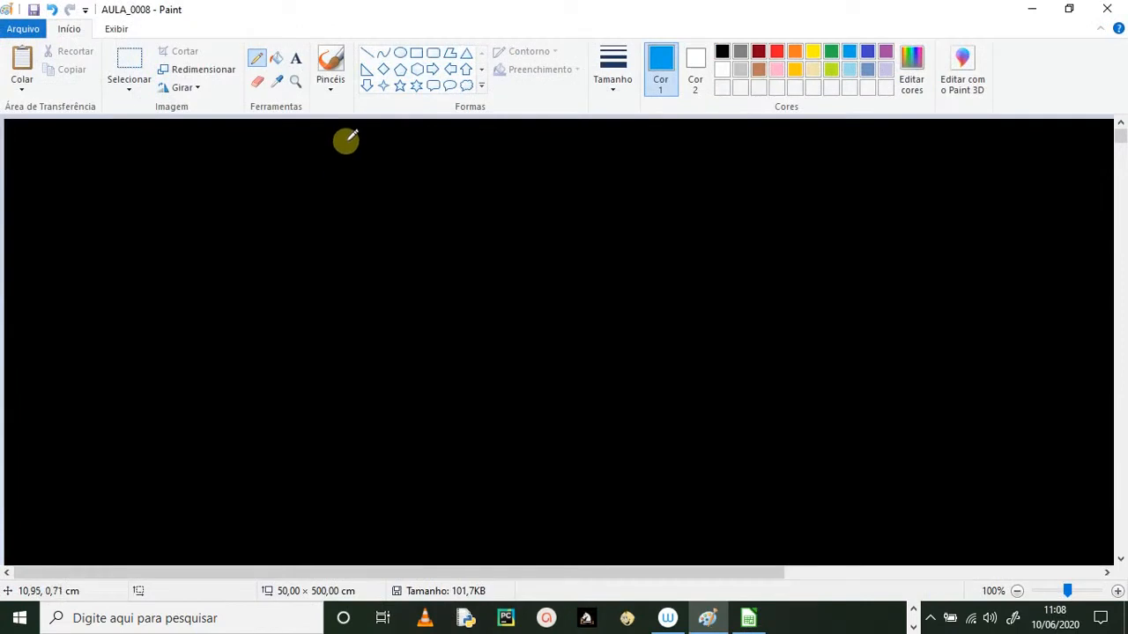
mouse_move(106, 182)
mouse_down()
mouse_move(121, 168)
mouse_move(124, 186)
mouse_move(156, 193)
mouse_move(265, 176)
mouse_move(288, 191)
mouse_up()
click(126, 185)
mouse_move(333, 152)
mouse_down()
mouse_move(334, 184)
mouse_move(360, 167)
mouse_move(383, 189)
mouse_move(428, 171)
mouse_move(463, 212)
mouse_move(486, 171)
mouse_move(544, 180)
mouse_up()
mouse_move(601, 143)
mouse_down()
mouse_move(594, 177)
mouse_move(631, 163)
mouse_move(666, 172)
mouse_up()
click(814, 51)
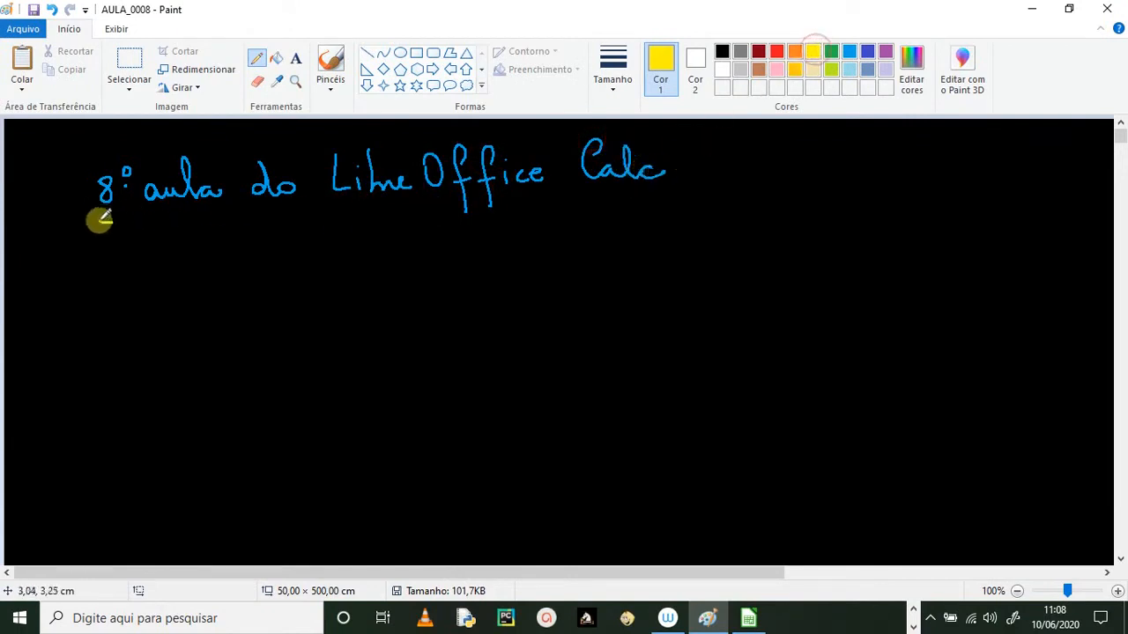
drag(99, 221, 695, 201)
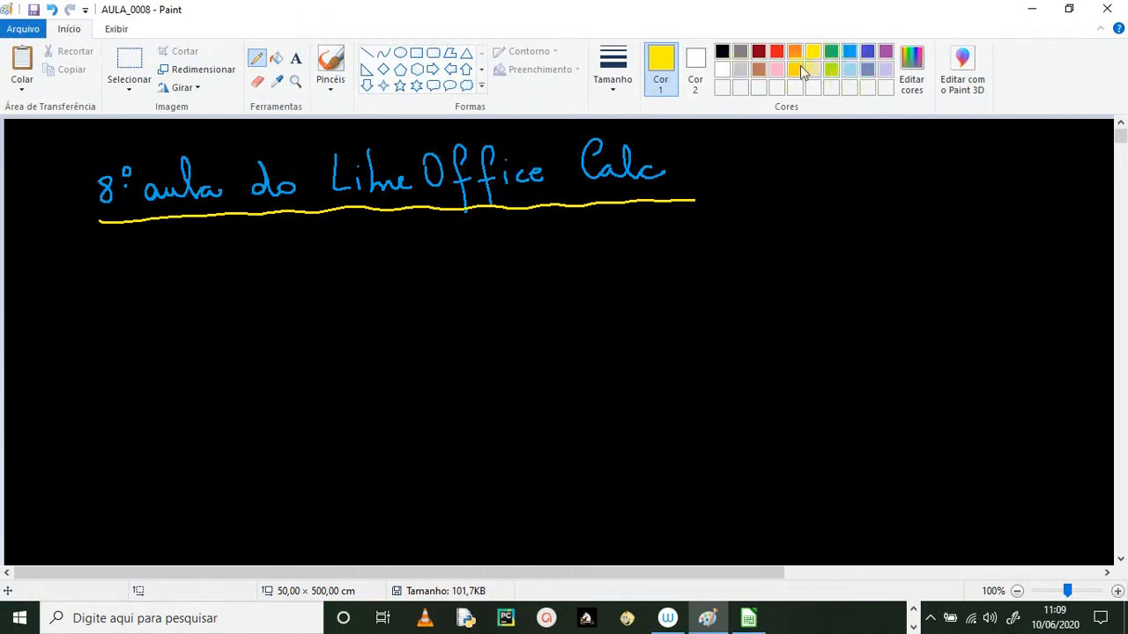
- Handwrite the person's first name in green below the title and underline it
click(833, 52)
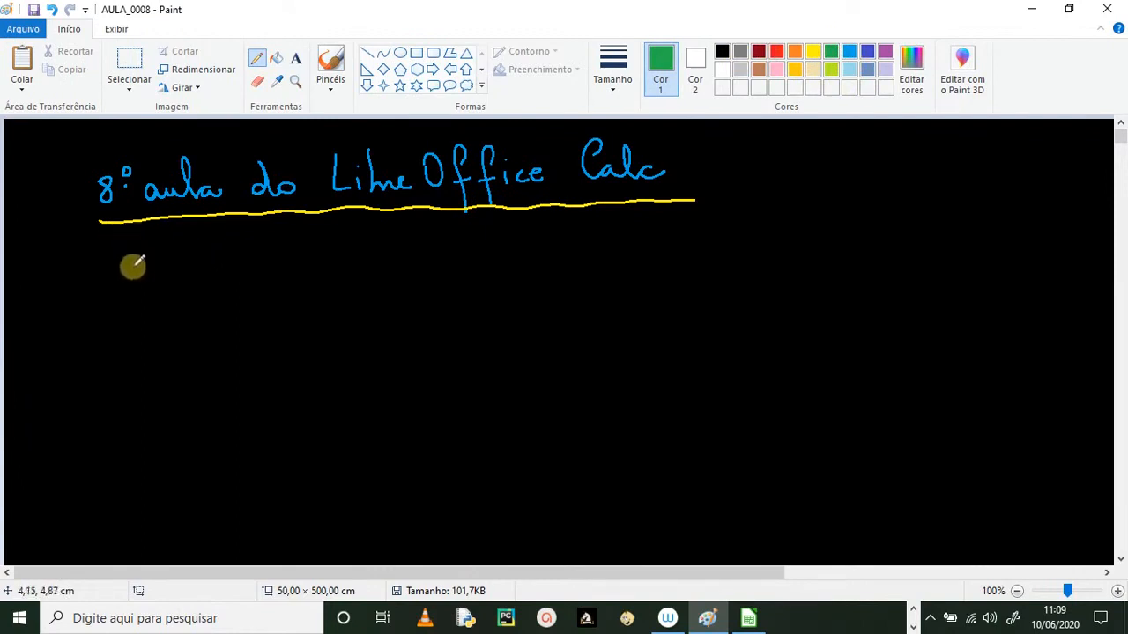
mouse_move(168, 249)
mouse_down()
mouse_move(176, 284)
mouse_move(163, 269)
mouse_move(185, 290)
mouse_move(262, 267)
mouse_move(277, 284)
mouse_move(321, 280)
mouse_up()
drag(154, 310, 373, 300)
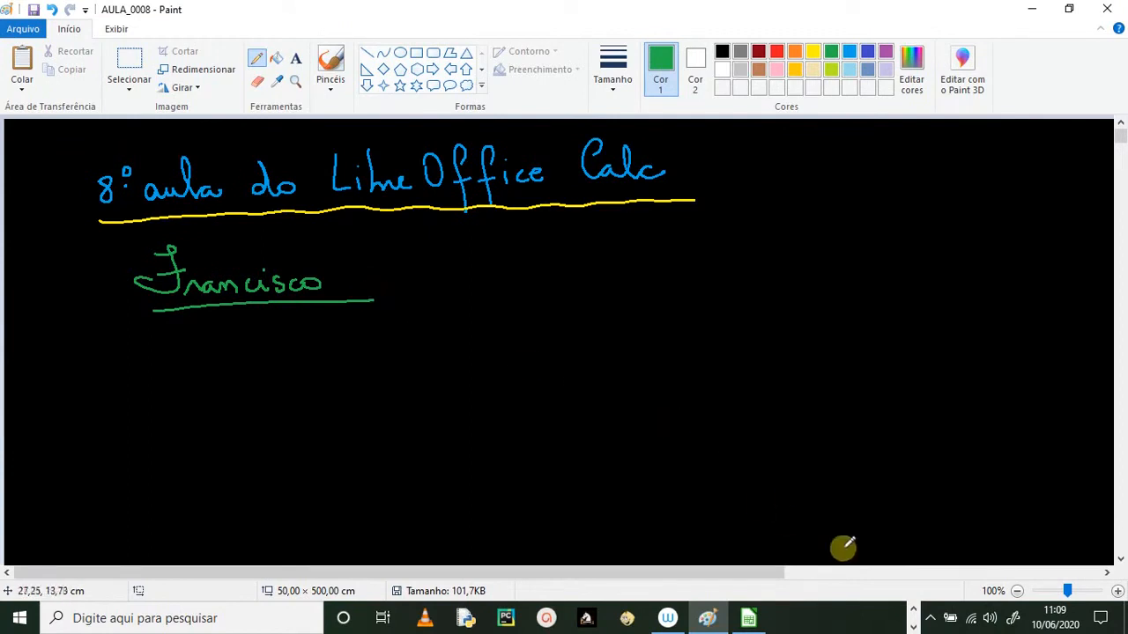
- Handwrite "(Controle Financeiro)" in red beside the green name and underline it
click(1121, 560)
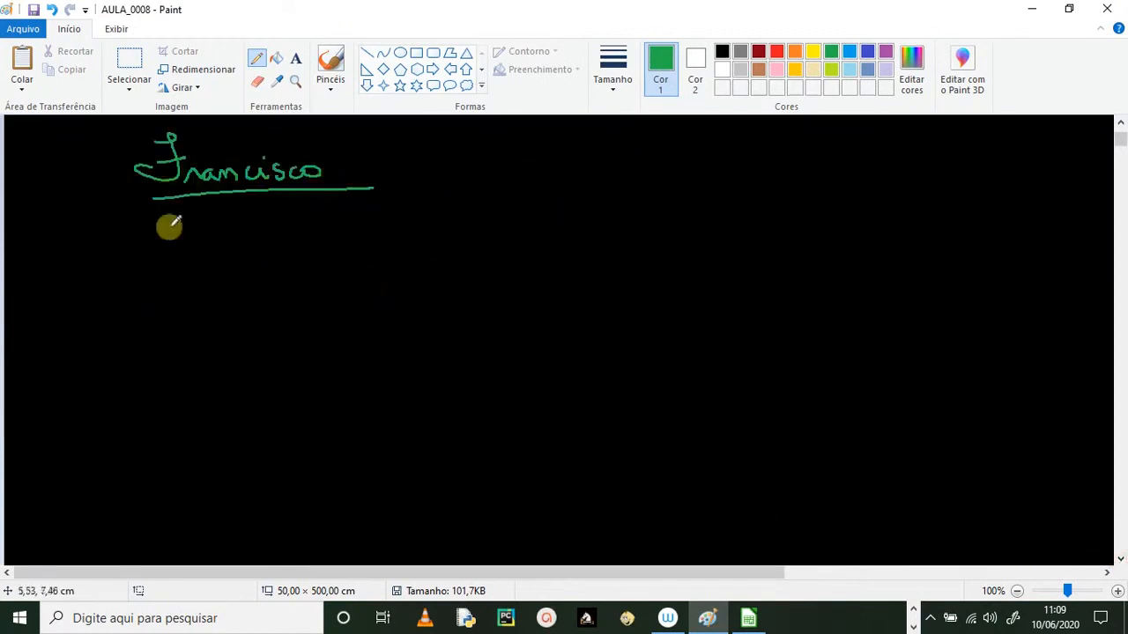
click(777, 52)
drag(405, 132, 404, 185)
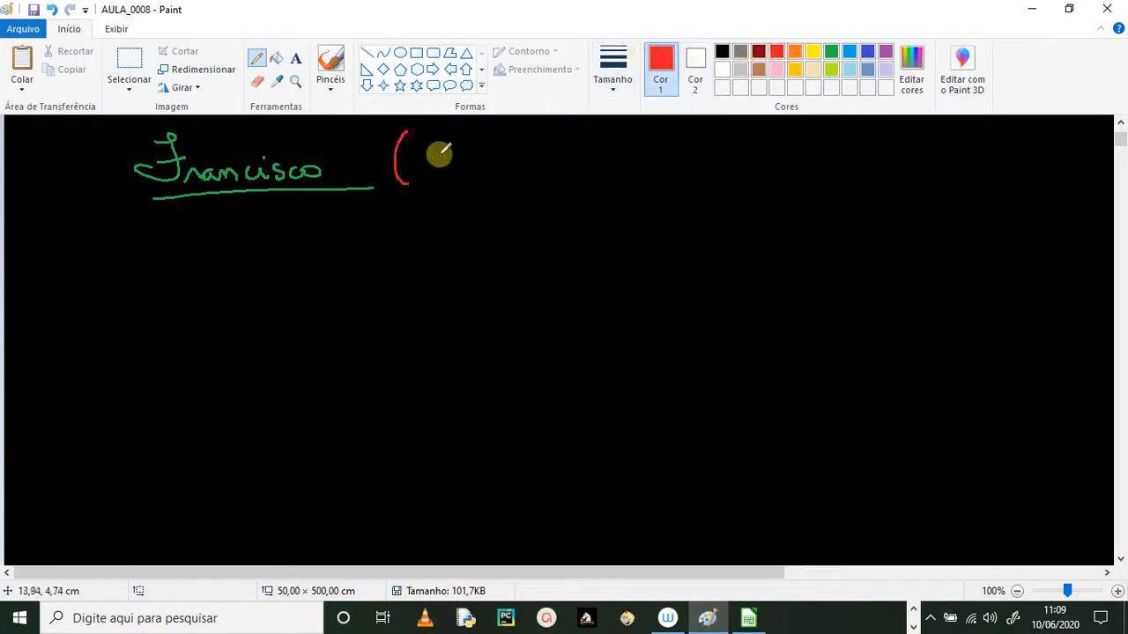
mouse_move(443, 142)
mouse_down()
mouse_move(448, 176)
mouse_move(535, 156)
mouse_move(552, 166)
mouse_move(600, 154)
mouse_move(734, 159)
mouse_move(720, 146)
mouse_move(765, 174)
mouse_up()
drag(459, 186, 732, 184)
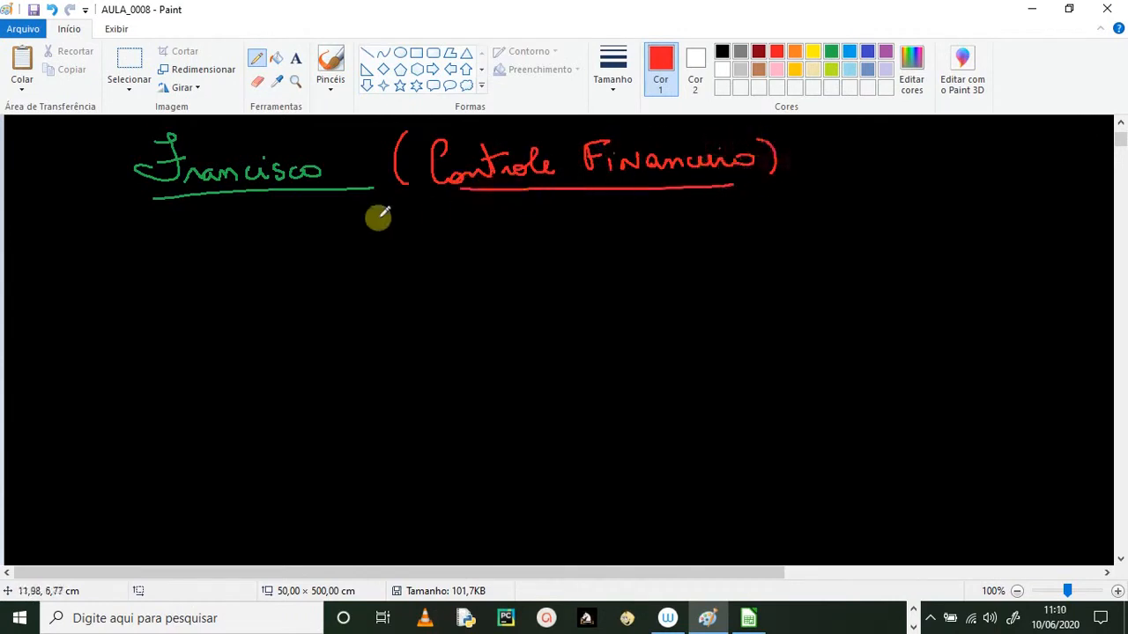
- Start a blue hand-drawn table below the heading with columns "nº" and "mês", each followed by a long vertical divider
click(851, 52)
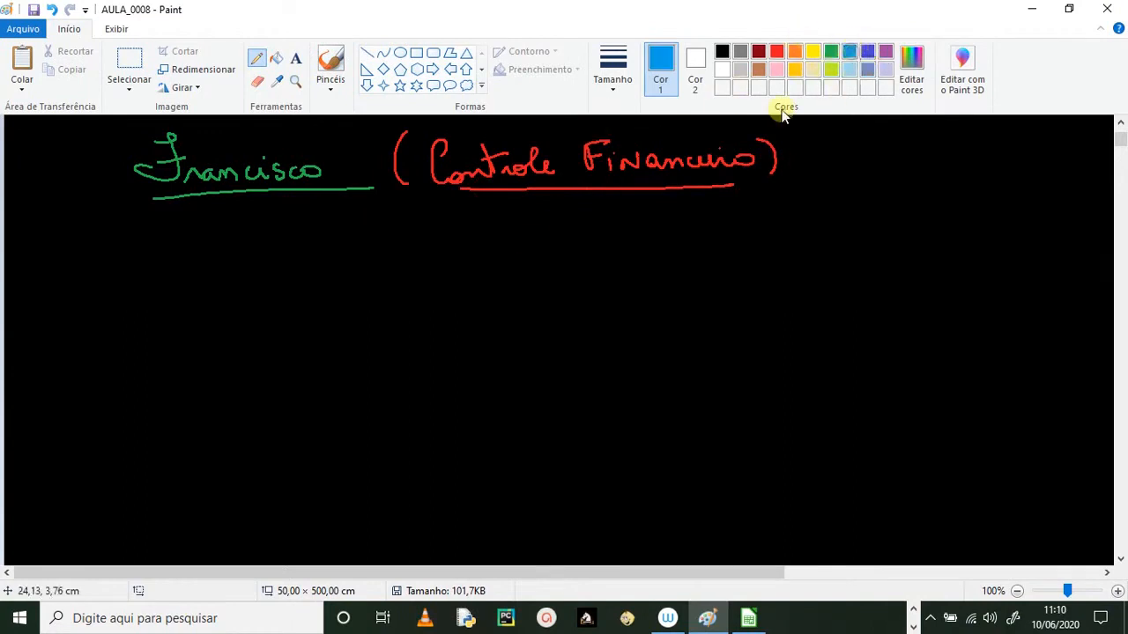
mouse_move(135, 298)
mouse_down()
mouse_move(157, 294)
mouse_move(167, 275)
mouse_move(240, 526)
mouse_up()
click(168, 287)
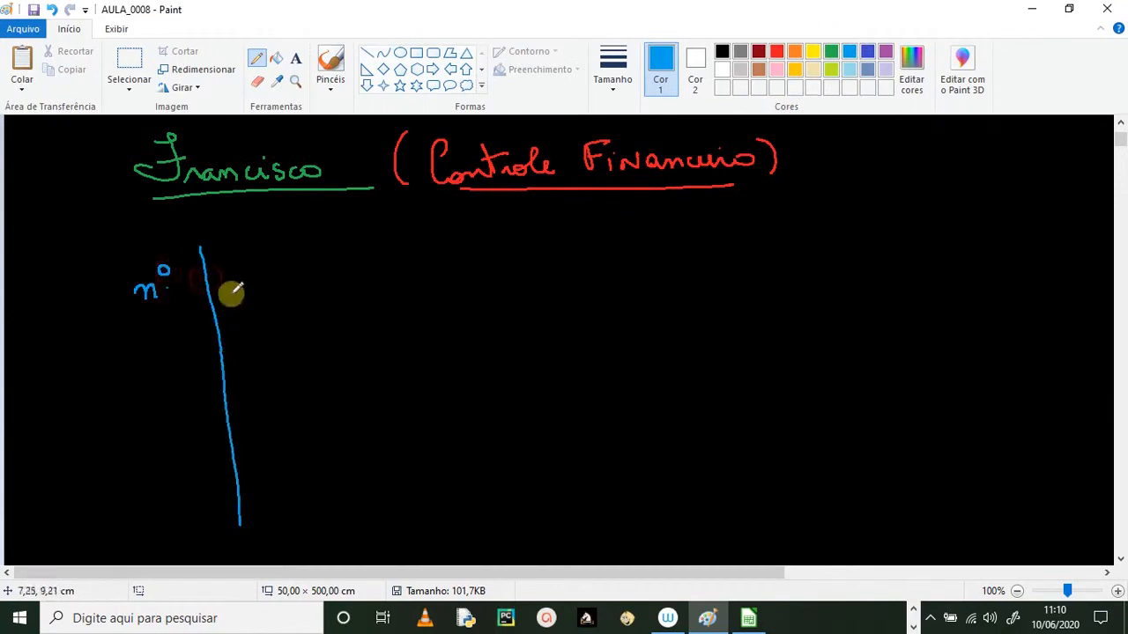
mouse_move(227, 284)
mouse_down()
mouse_move(292, 284)
mouse_move(272, 268)
mouse_up()
drag(323, 242, 367, 535)
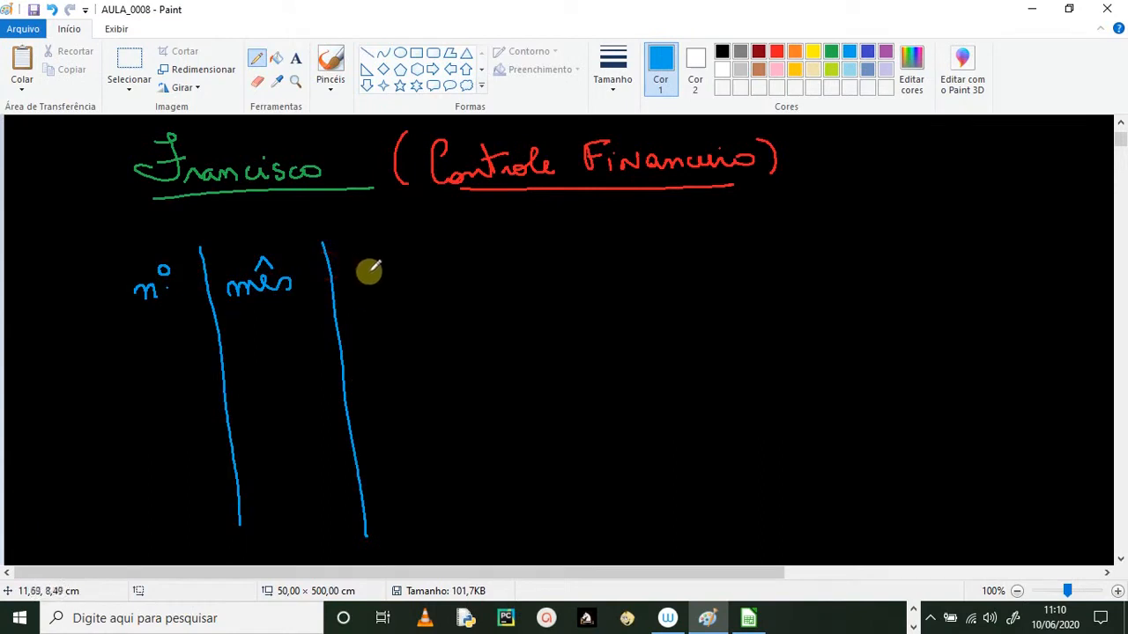
- Add the handwritten column headings "Receita" and "Despesas" to the table, each followed by a vertical divider
drag(357, 256, 393, 269)
key(ctrl+z)
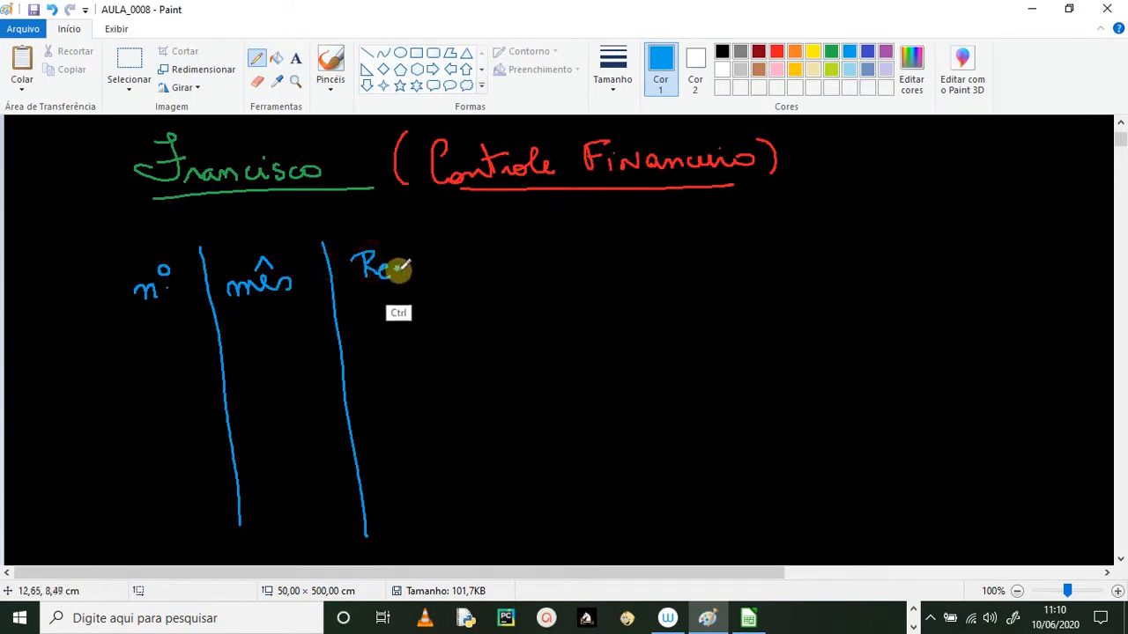
mouse_move(403, 263)
mouse_down()
mouse_move(423, 252)
mouse_move(478, 266)
mouse_move(566, 545)
mouse_up()
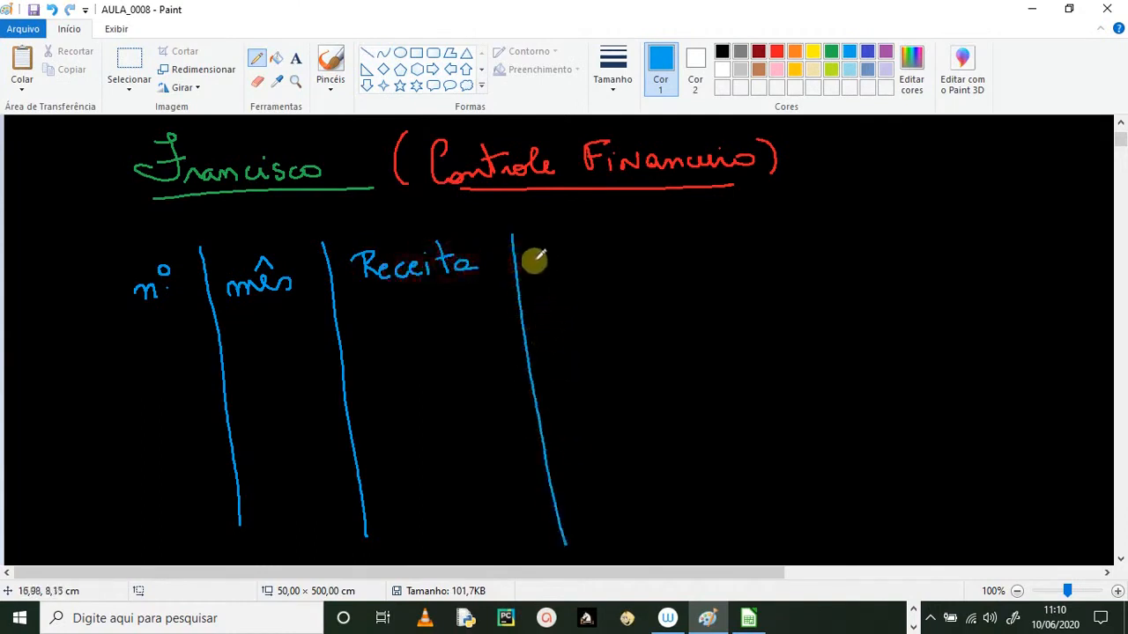
mouse_move(543, 245)
mouse_down()
mouse_move(542, 282)
mouse_move(596, 250)
mouse_move(598, 315)
mouse_up()
mouse_move(602, 253)
mouse_down()
mouse_move(680, 250)
mouse_move(726, 562)
mouse_up()
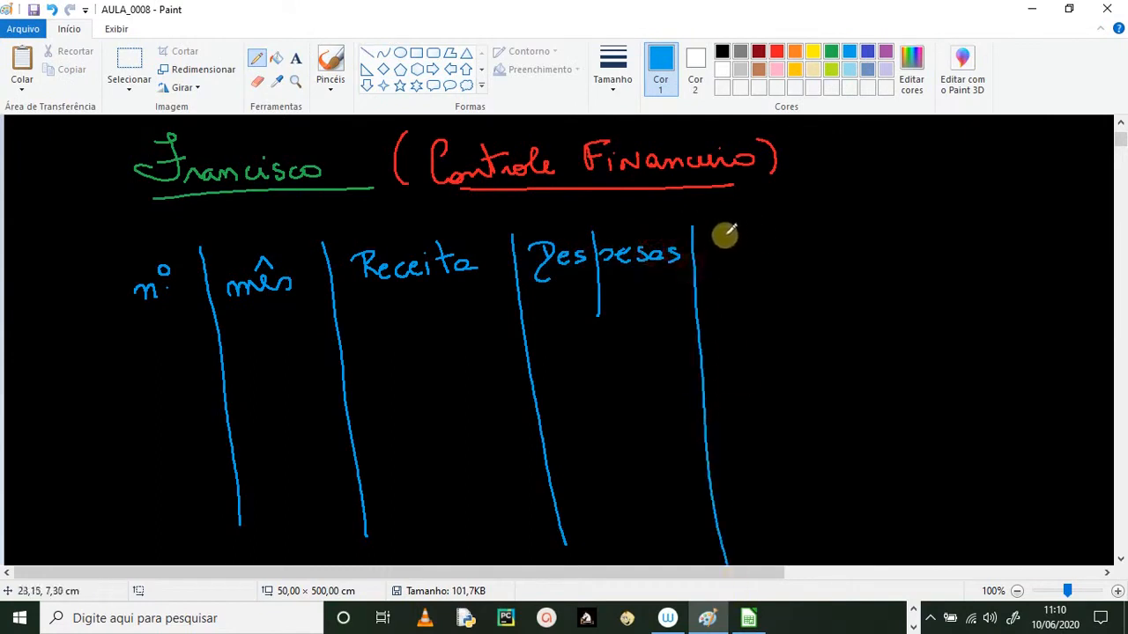
- Add the handwritten column headings "Saldo" and "Saldo Acumulado" to the table, each followed by a vertical divider
mouse_move(731, 234)
mouse_down()
mouse_move(716, 256)
mouse_move(759, 254)
mouse_up()
mouse_move(765, 256)
mouse_down()
mouse_move(786, 232)
mouse_move(801, 246)
mouse_up()
mouse_move(838, 212)
mouse_down()
mouse_move(833, 315)
mouse_move(856, 550)
mouse_up()
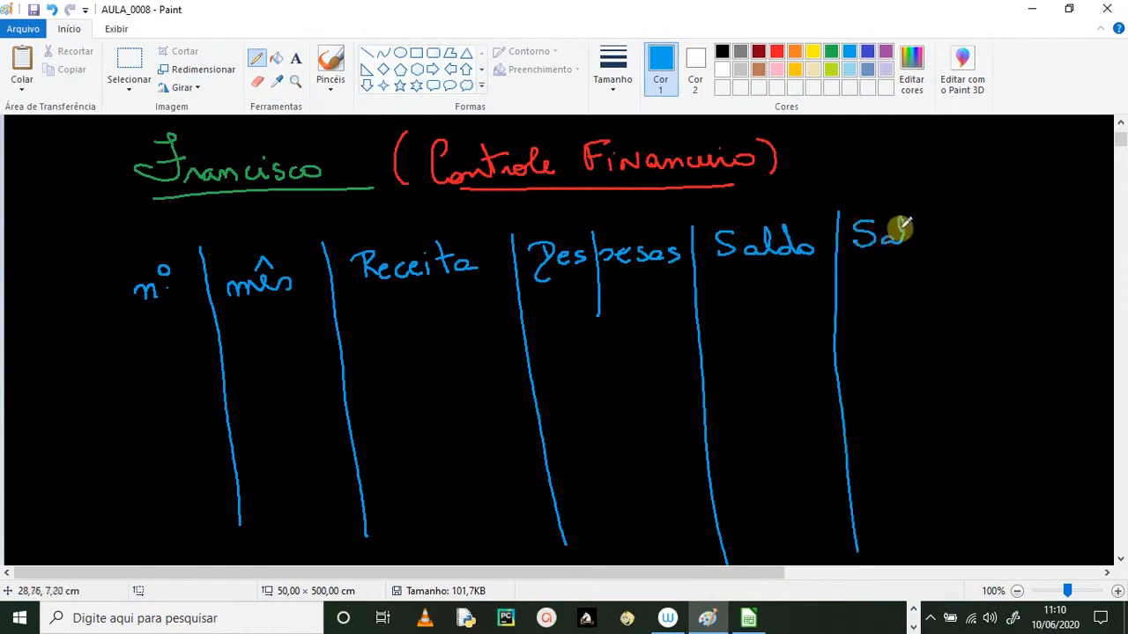
drag(900, 229, 967, 234)
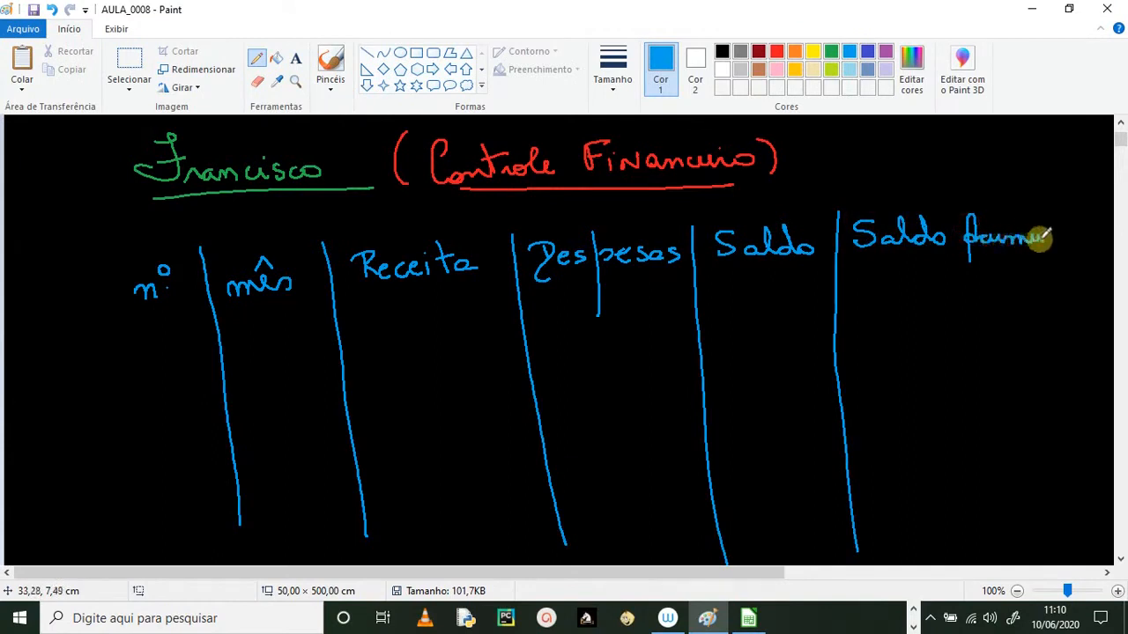
mouse_move(1076, 235)
mouse_down()
mouse_move(1095, 214)
mouse_move(1101, 536)
mouse_up()
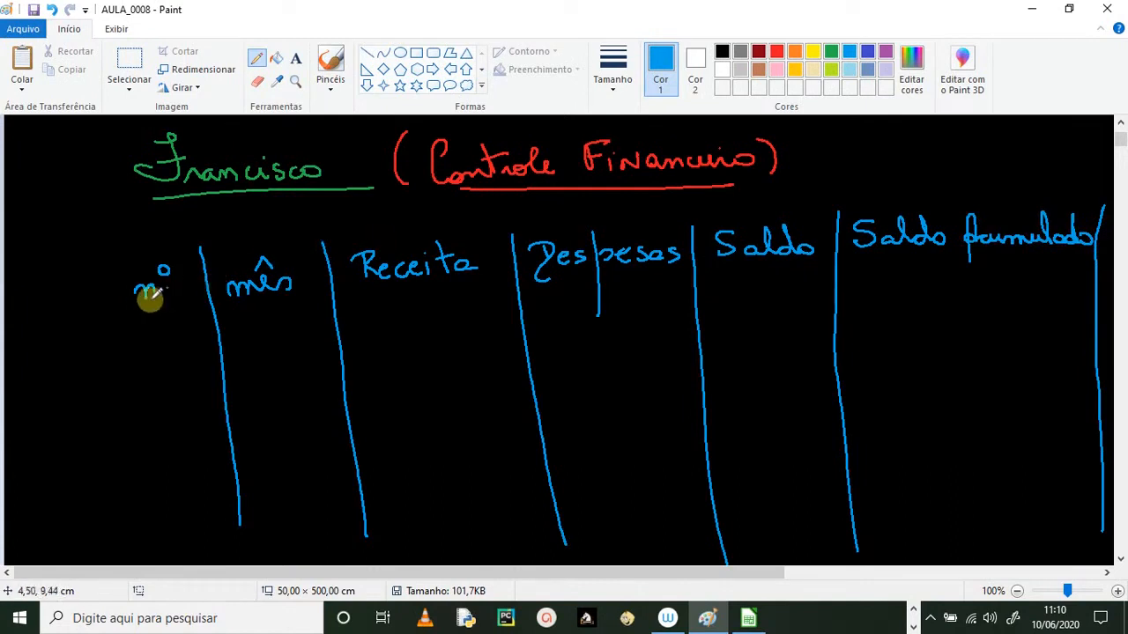
- Draw four horizontal blue lines across all the table columns, one under the headings and three below it, to form rows
mouse_move(111, 322)
mouse_down()
mouse_move(637, 284)
mouse_move(1102, 280)
mouse_up()
mouse_move(124, 393)
mouse_down()
mouse_move(923, 337)
mouse_move(1099, 354)
mouse_up()
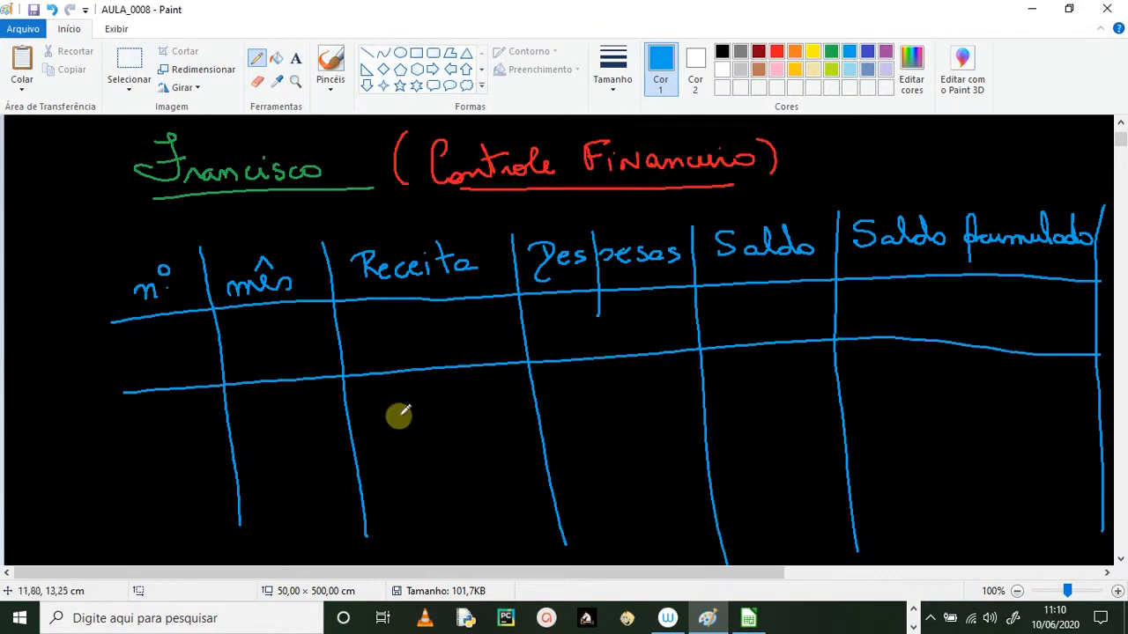
mouse_move(157, 445)
mouse_down()
mouse_move(652, 405)
mouse_move(936, 397)
mouse_move(1099, 412)
mouse_up()
mouse_move(170, 508)
mouse_down()
mouse_move(485, 479)
mouse_move(1105, 462)
mouse_up()
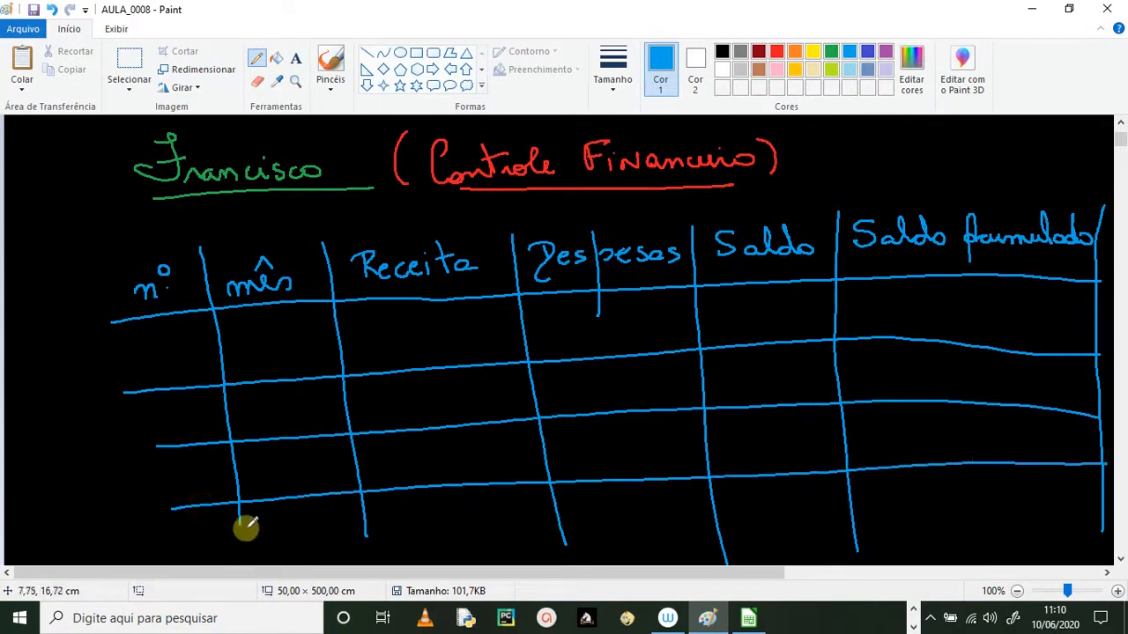
- Close the table with a fifth horizontal blue line and handwrite the row numbers 1 to 4 in yellow in the "nº" column
drag(194, 541, 1103, 511)
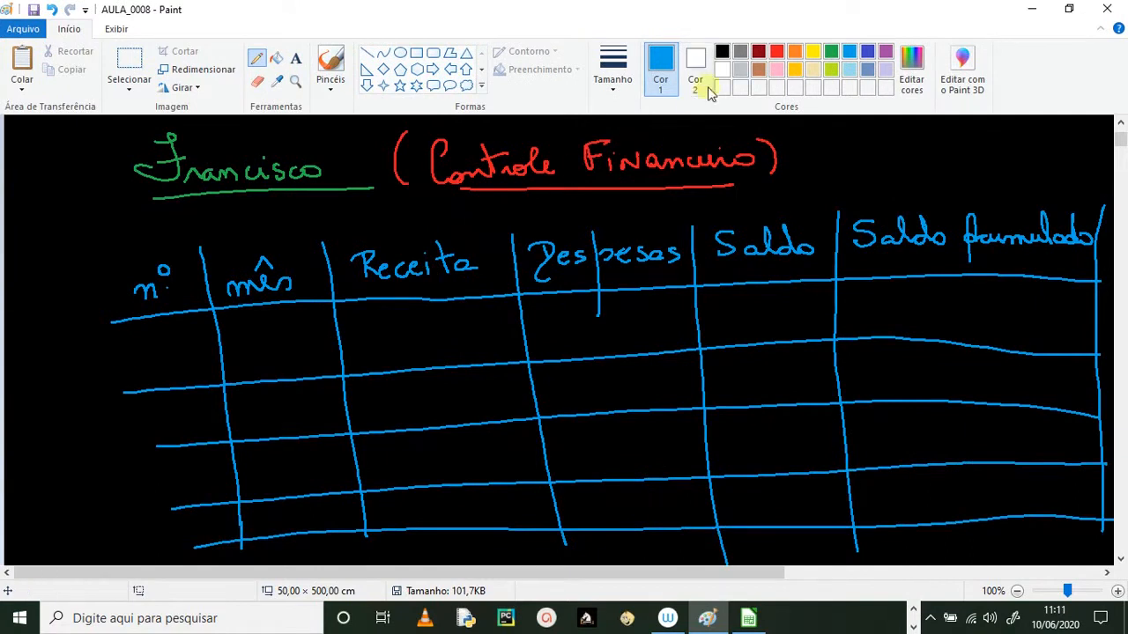
click(812, 50)
drag(159, 350, 176, 365)
mouse_move(170, 412)
mouse_down()
mouse_move(184, 423)
mouse_move(185, 479)
mouse_move(208, 530)
mouse_up()
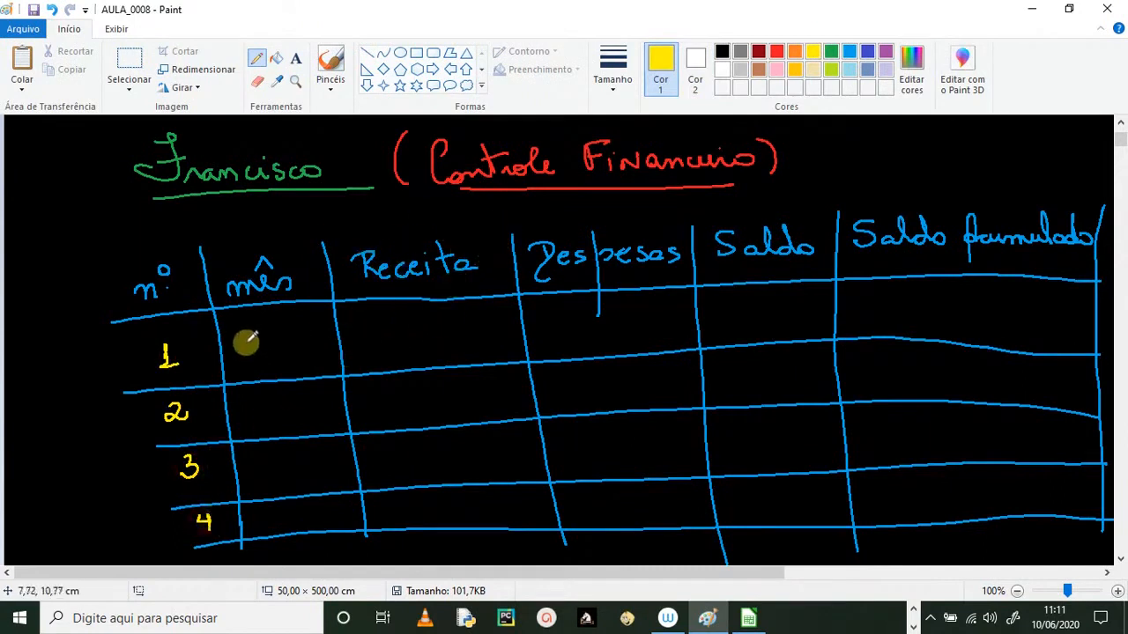
- Handwrite JAN, FEV, MAR and ABR in yellow in the "mês" column, one per numbered row
mouse_move(252, 337)
mouse_down()
mouse_move(241, 352)
mouse_move(303, 335)
mouse_up()
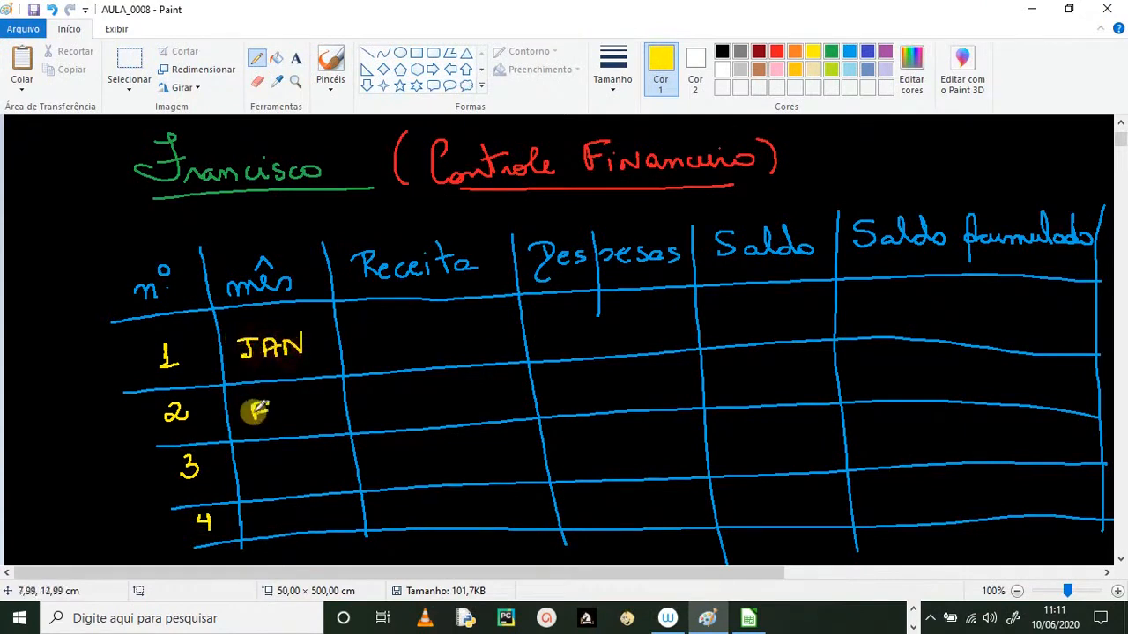
drag(284, 404, 308, 398)
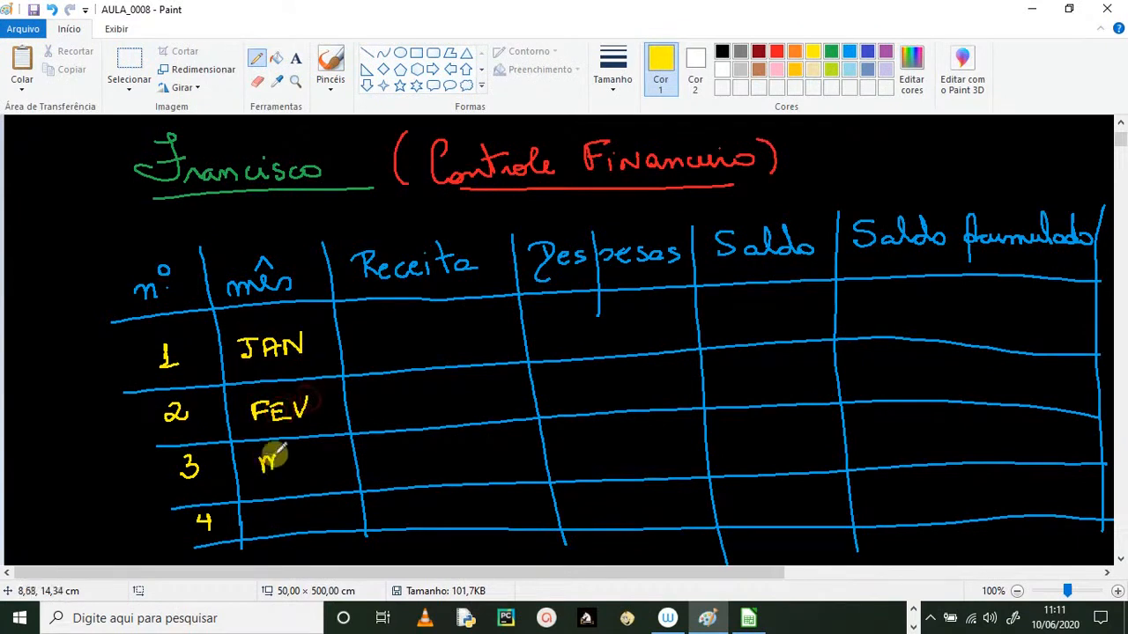
mouse_move(268, 526)
mouse_down()
mouse_move(265, 512)
mouse_move(292, 504)
mouse_move(324, 527)
mouse_up()
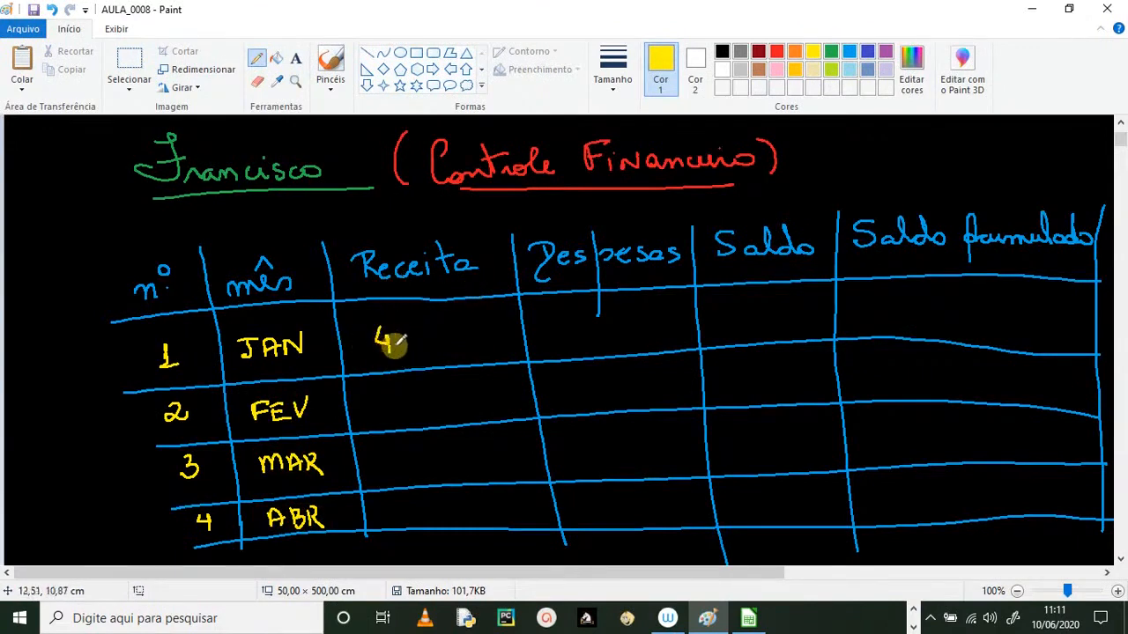
- Write January's Receita as 4.500 and its Despesas as 3000 in yellow
click(399, 350)
mouse_move(420, 333)
mouse_down()
mouse_move(408, 349)
mouse_move(448, 337)
mouse_up()
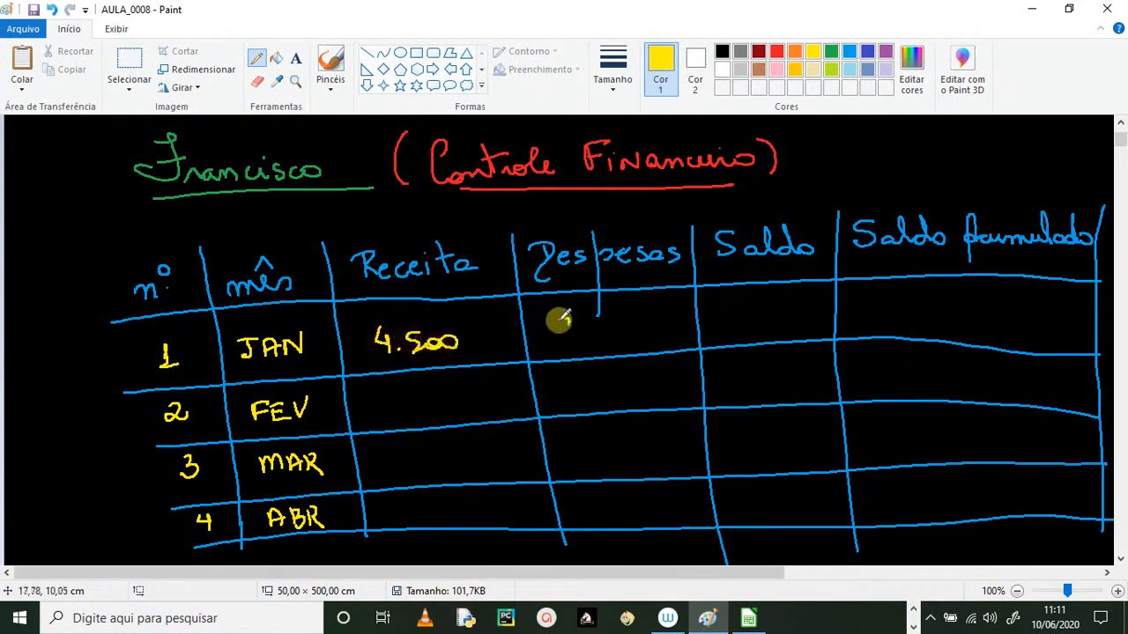
drag(561, 322, 565, 338)
drag(579, 333, 613, 329)
drag(619, 329, 622, 320)
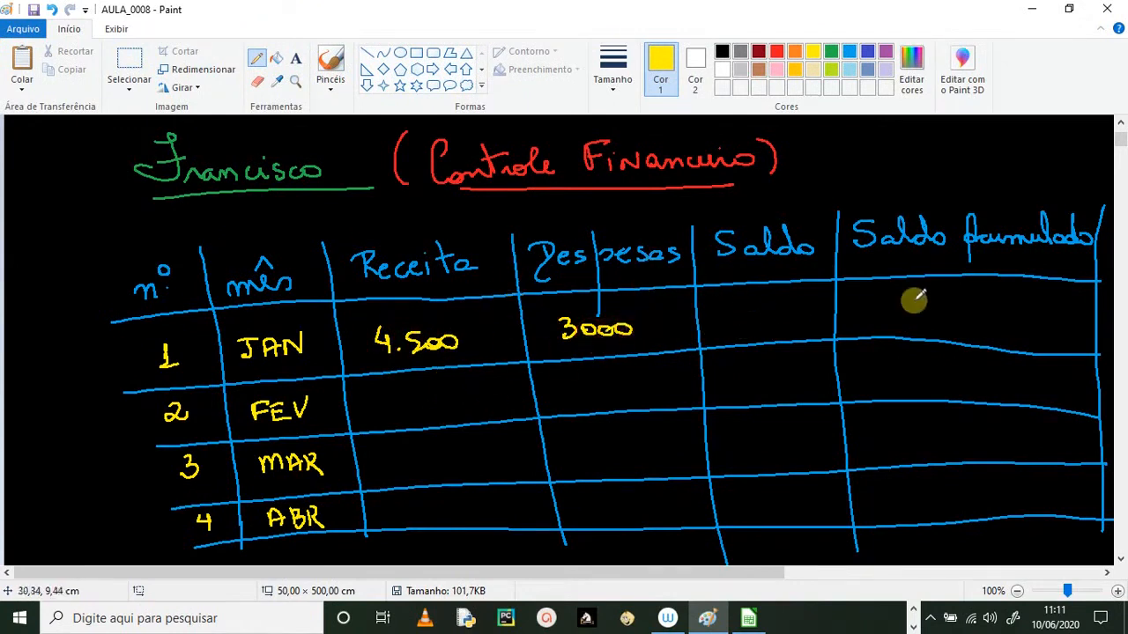
- Handwrite the formula "Saldo = Receita - Despesa" in yellow below the table and underline it
click(1120, 559)
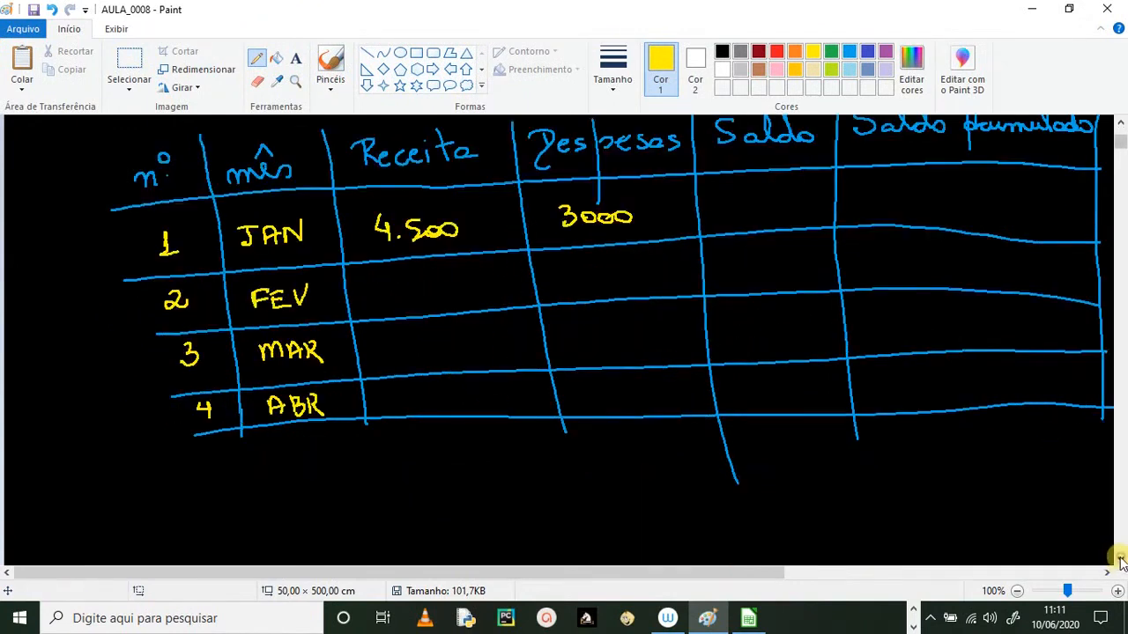
click(1119, 558)
drag(252, 377, 211, 421)
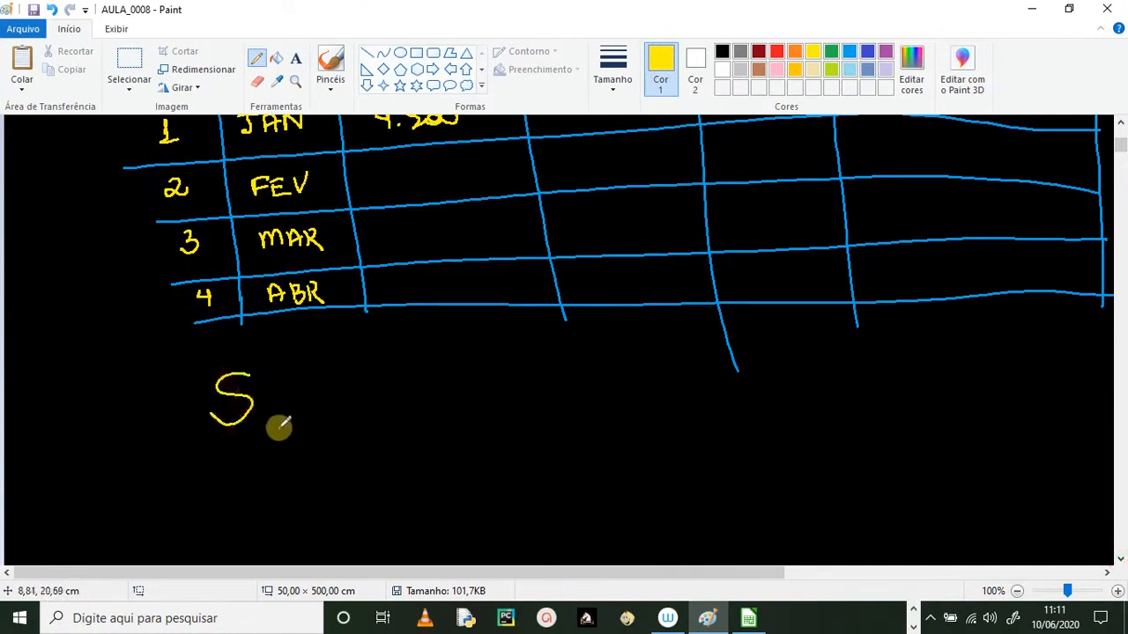
mouse_move(284, 407)
mouse_down()
mouse_move(290, 383)
mouse_move(310, 420)
mouse_move(377, 397)
mouse_up()
mouse_move(361, 408)
mouse_down()
mouse_move(395, 390)
mouse_move(445, 406)
mouse_move(516, 382)
mouse_move(571, 394)
mouse_up()
mouse_move(592, 361)
mouse_down()
mouse_move(605, 393)
mouse_move(629, 378)
mouse_move(739, 379)
mouse_up()
drag(235, 455, 772, 434)
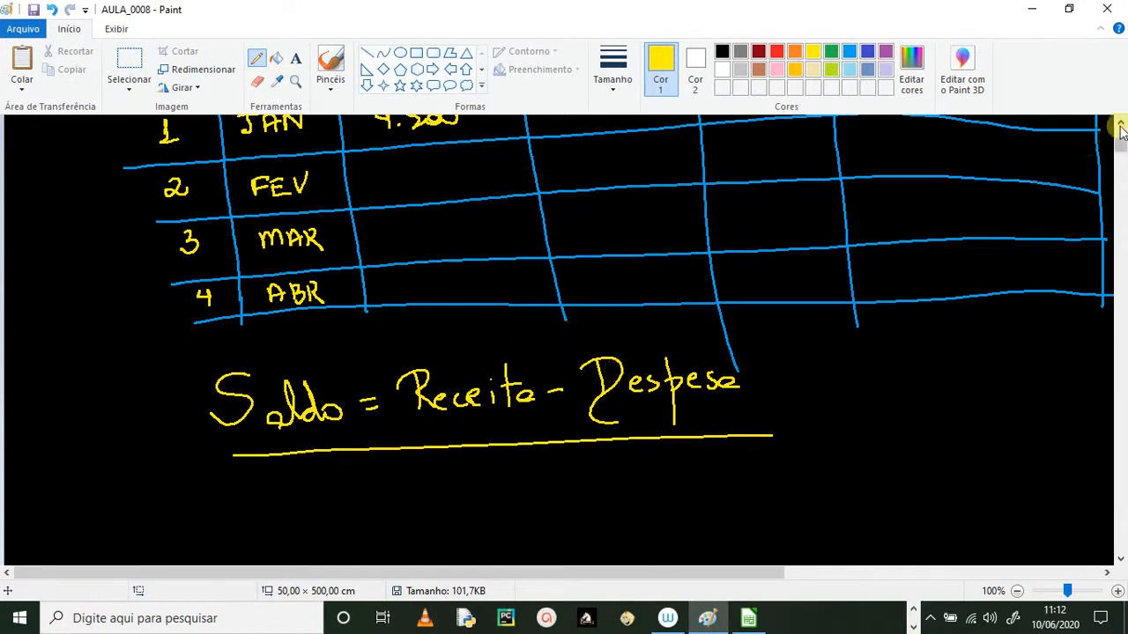
- Write 1500 in yellow in January's Saldo cell and again in its Saldo Acumulado cell
scroll(1120, 130, up, 4)
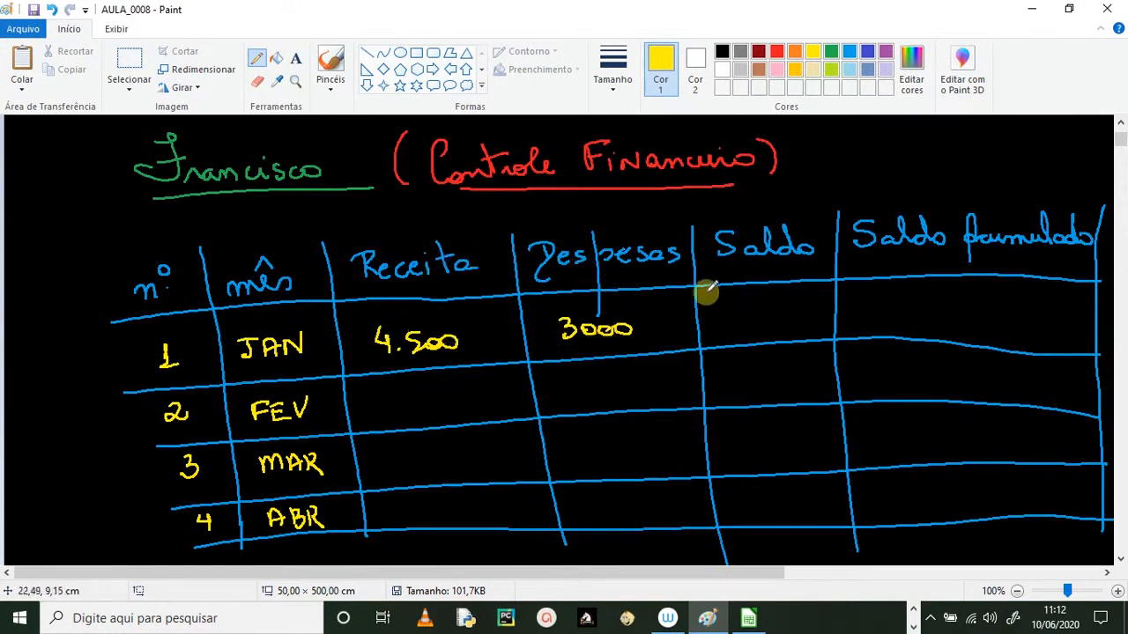
drag(734, 315, 734, 330)
drag(727, 330, 751, 325)
drag(771, 316, 793, 320)
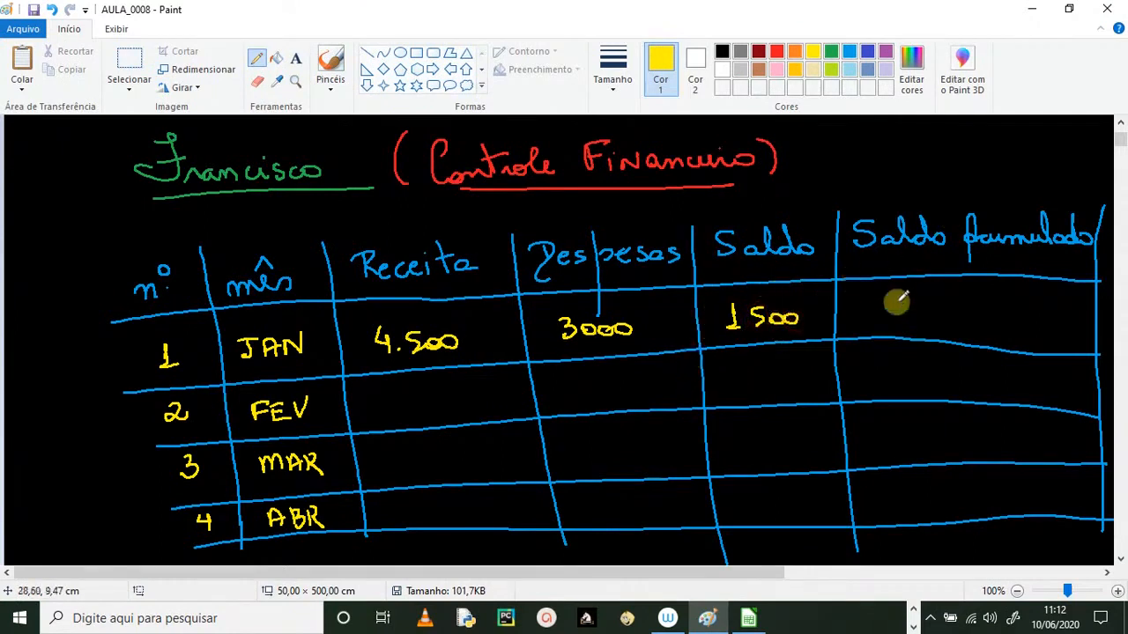
mouse_move(926, 299)
mouse_down()
mouse_move(919, 316)
mouse_move(961, 304)
mouse_up()
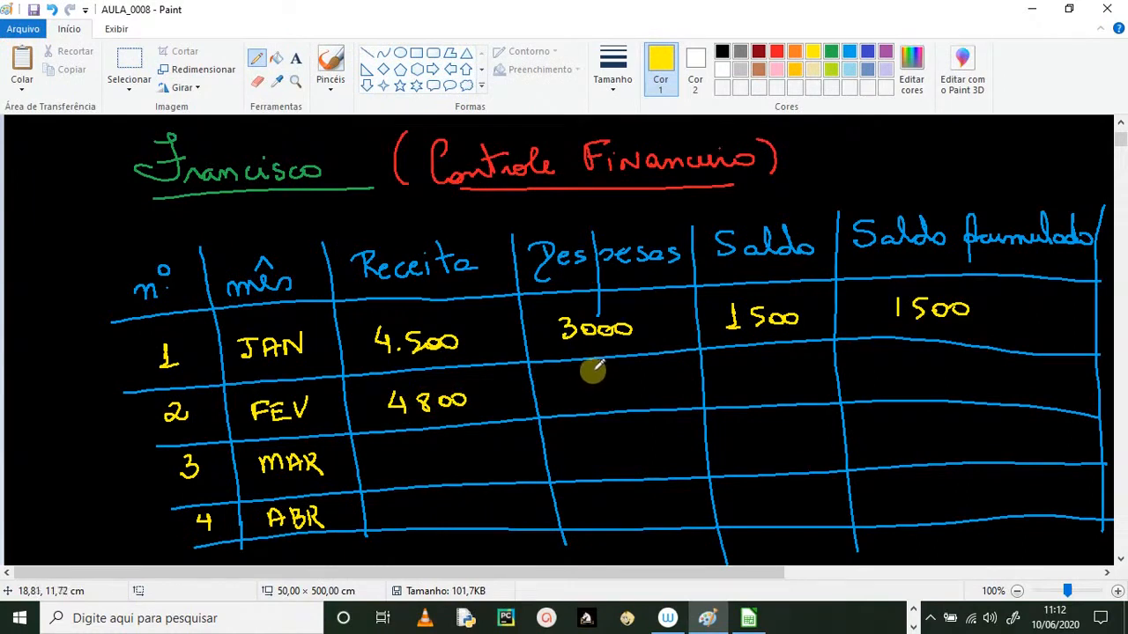
- Fill the FEV row with yellow 4800, 3500 and 1300, and add green arrows linking the balances to a green Saldo Acumulado of 2800
mouse_move(571, 376)
mouse_down()
mouse_move(571, 395)
mouse_move(630, 380)
mouse_up()
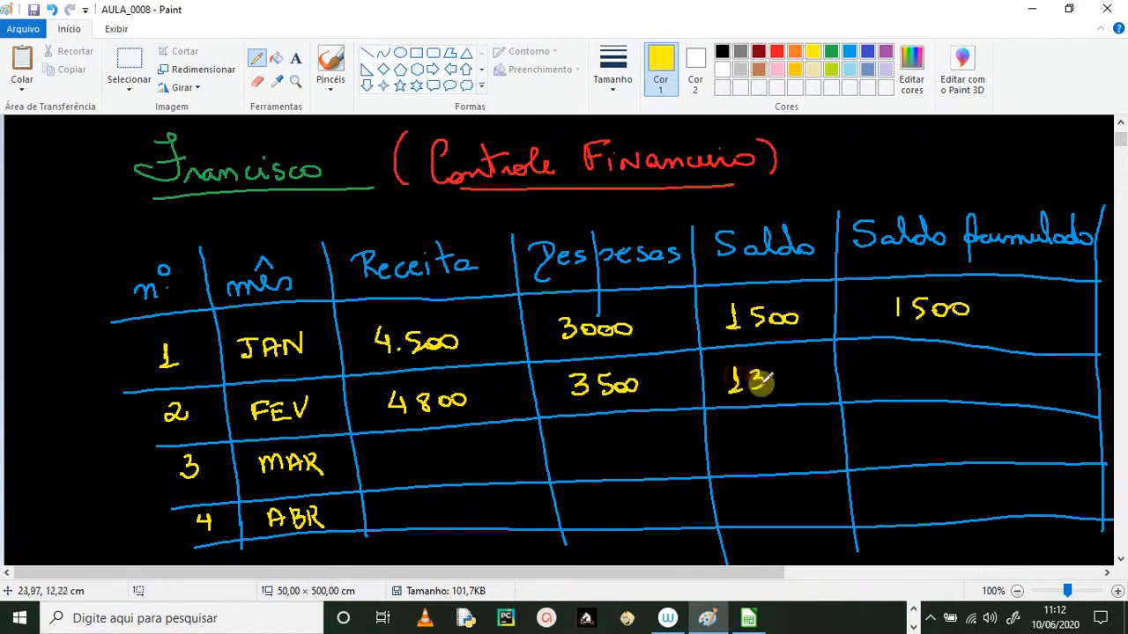
click(832, 52)
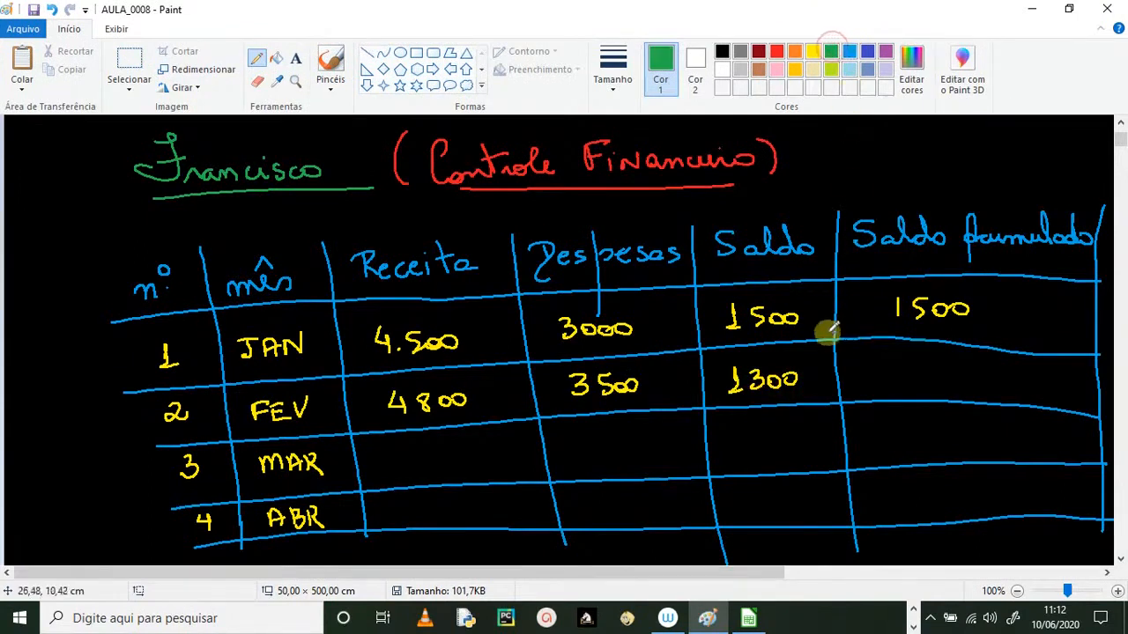
mouse_move(871, 308)
mouse_down()
mouse_move(812, 349)
mouse_move(861, 370)
mouse_move(860, 382)
mouse_up()
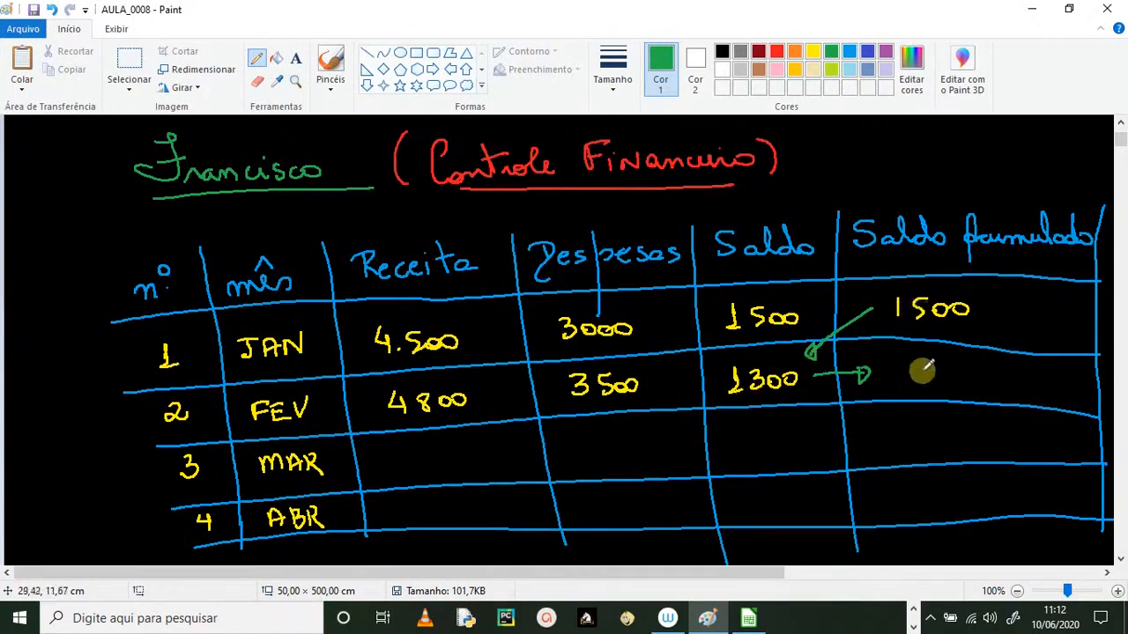
mouse_move(931, 369)
mouse_down()
mouse_move(944, 377)
mouse_move(963, 367)
mouse_up()
drag(976, 365, 977, 367)
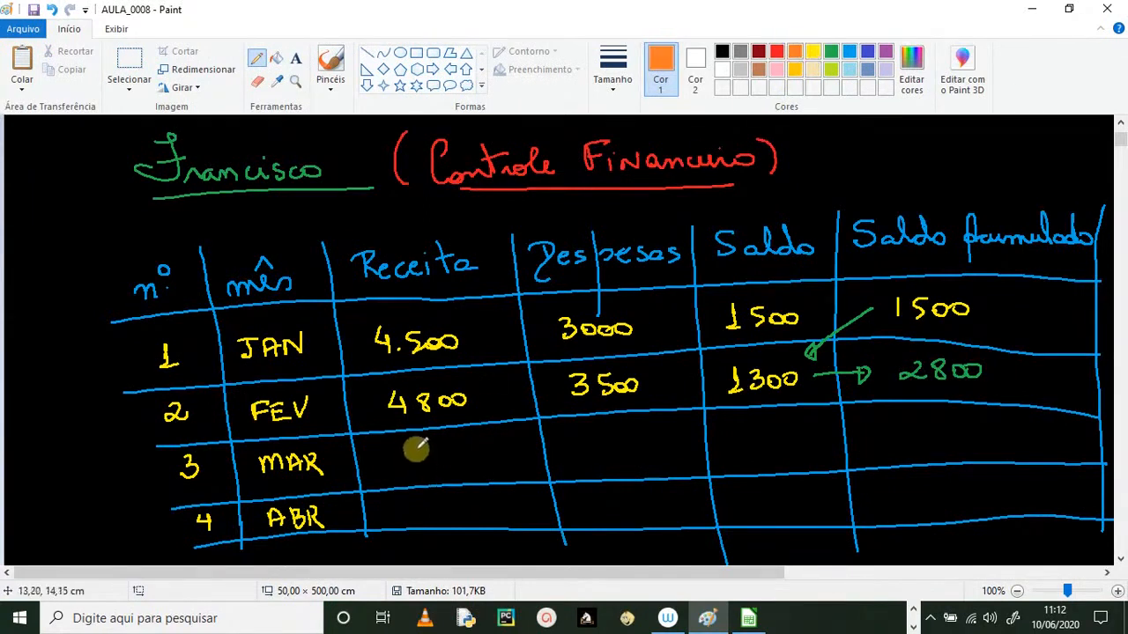
- Fill the MAR row in orange with Receita 3900, Despesas 3400 and Saldo 500, plus arrows leading to a Saldo Acumulado of 3300
mouse_move(406, 452)
mouse_down()
mouse_move(419, 465)
mouse_move(464, 452)
mouse_up()
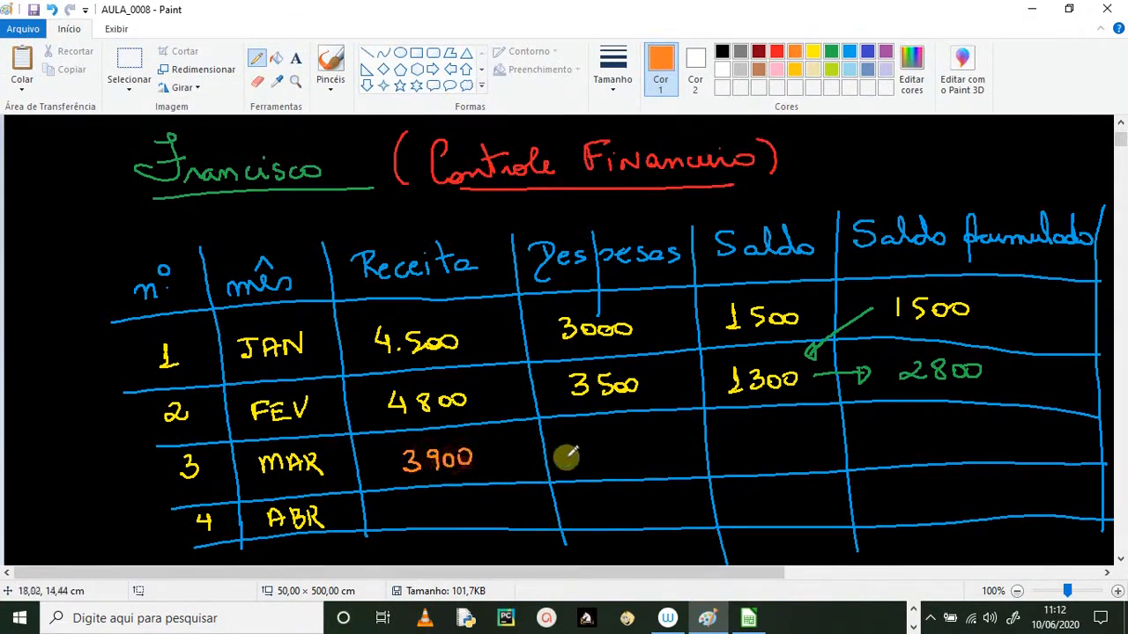
drag(584, 450, 608, 433)
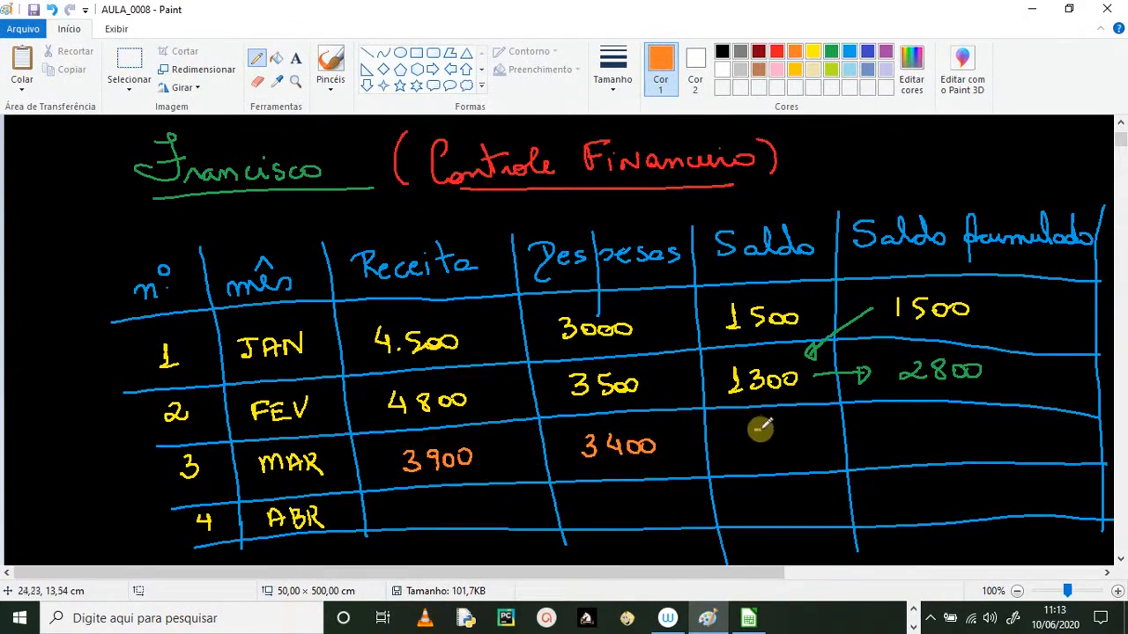
drag(760, 446, 800, 434)
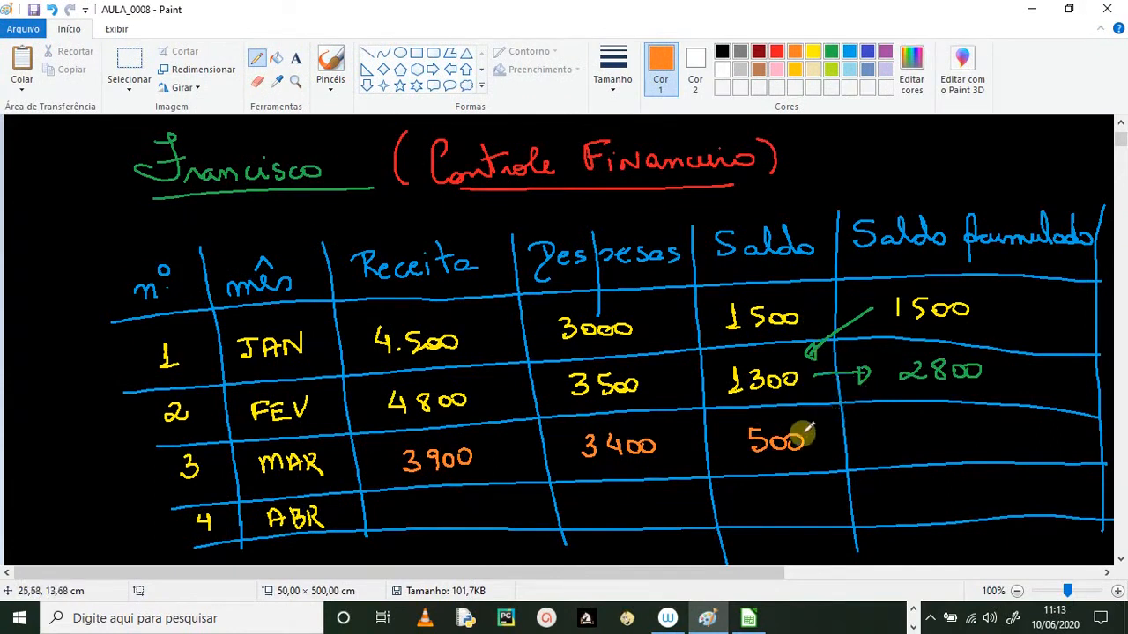
drag(864, 392, 817, 430)
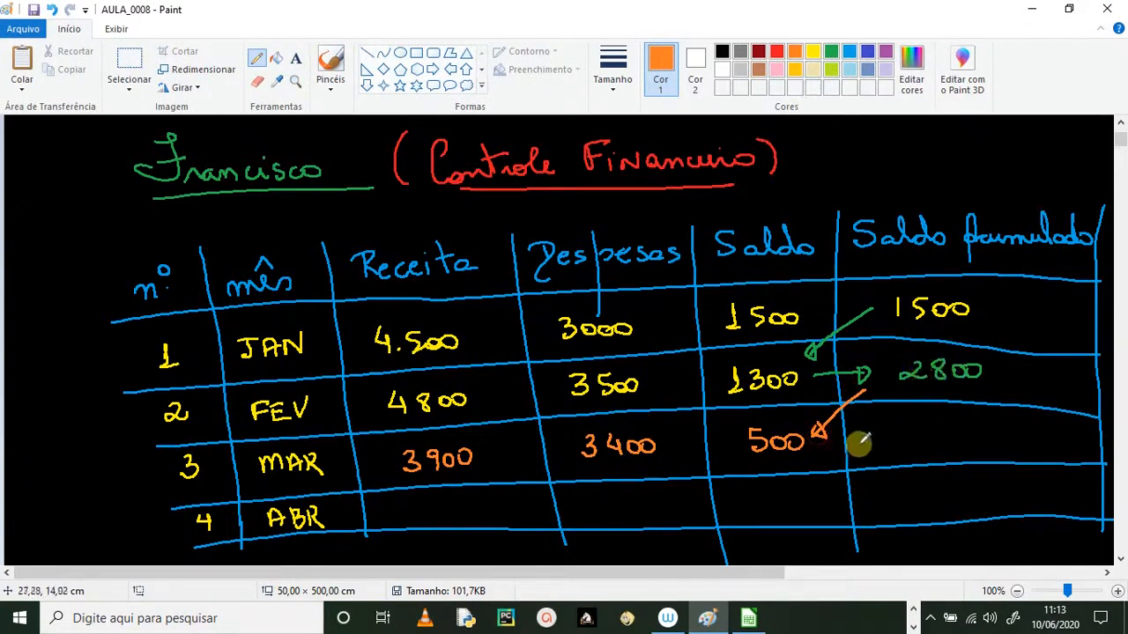
drag(837, 442, 869, 431)
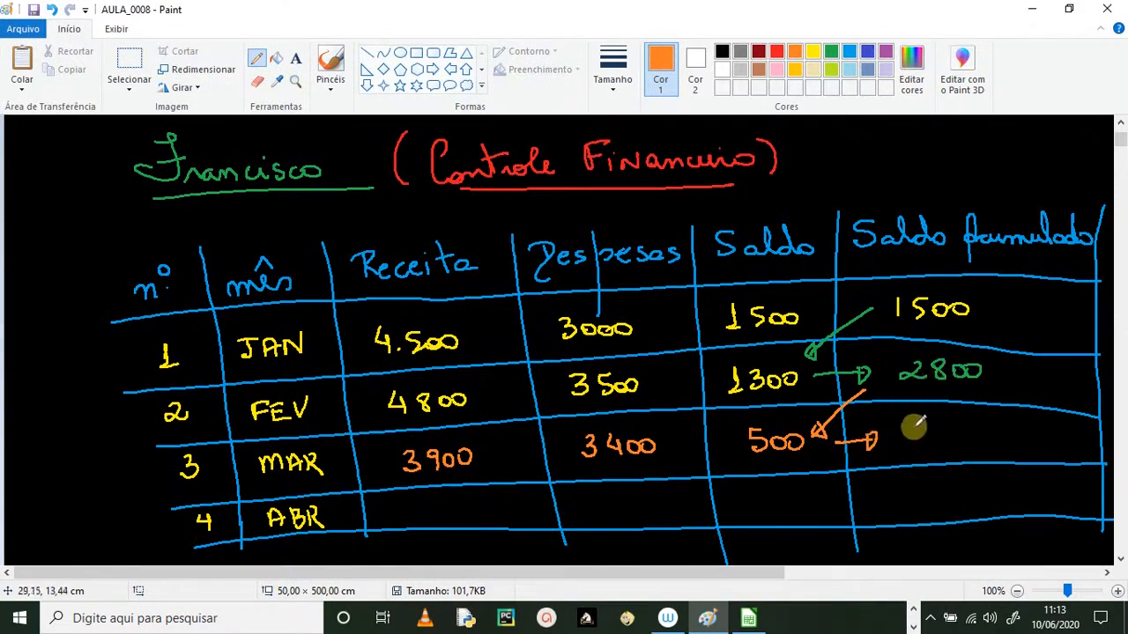
drag(917, 432, 913, 446)
drag(932, 427, 941, 431)
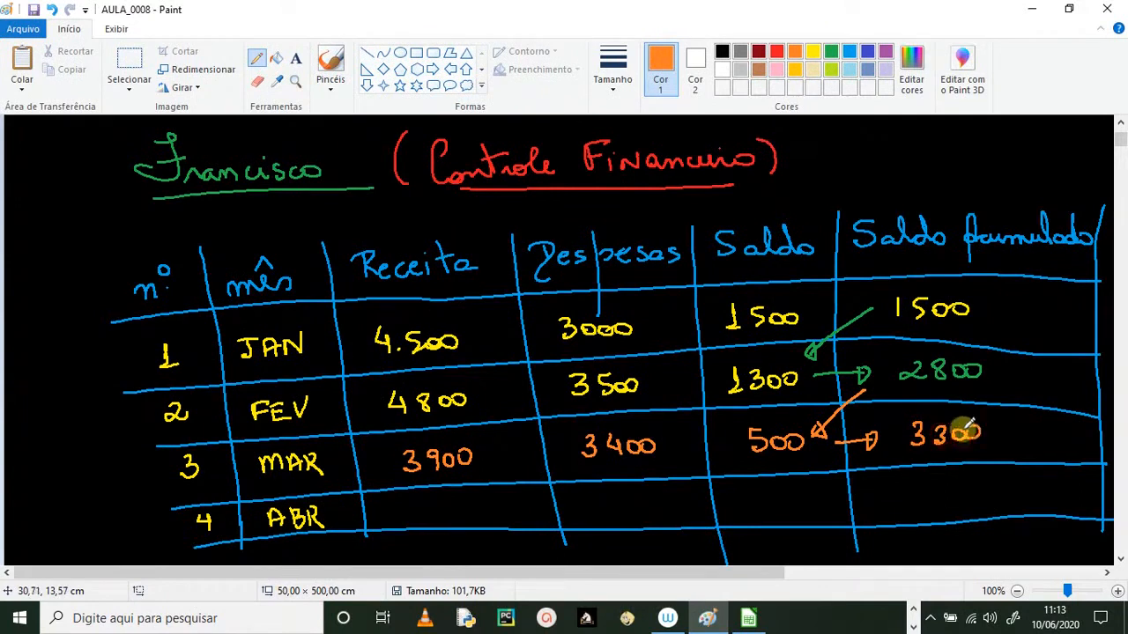
- Fill the ABR row in red with Receita 3300, Despesas 5000 and Saldo -1700, plus arrows leading to a Saldo Acumulado of 1600
scroll(1118, 564, down, 3)
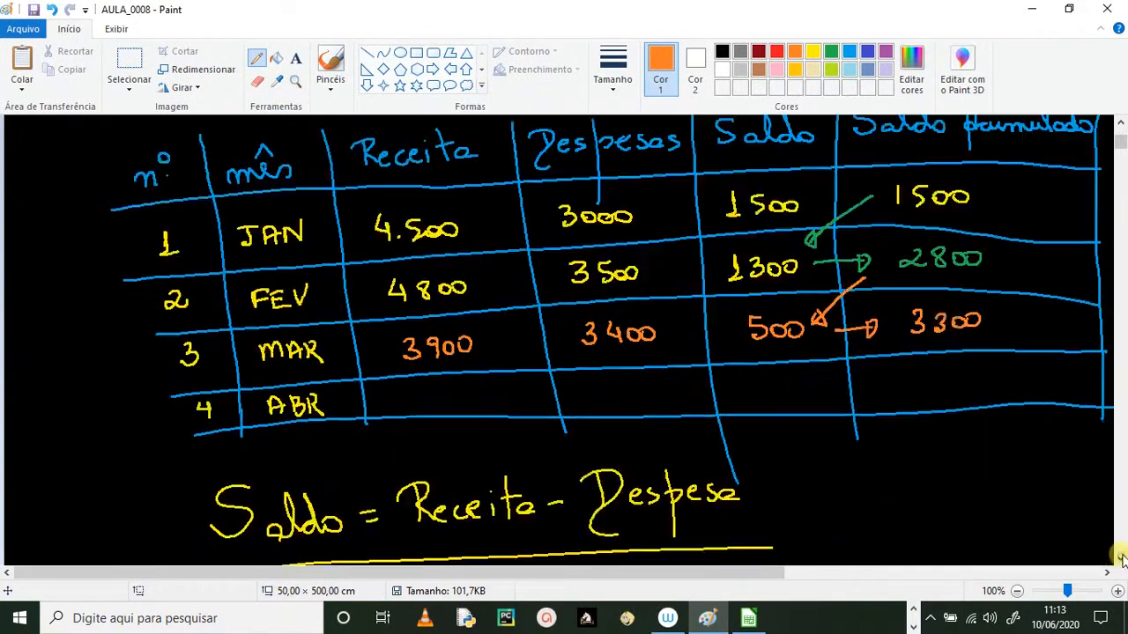
click(778, 52)
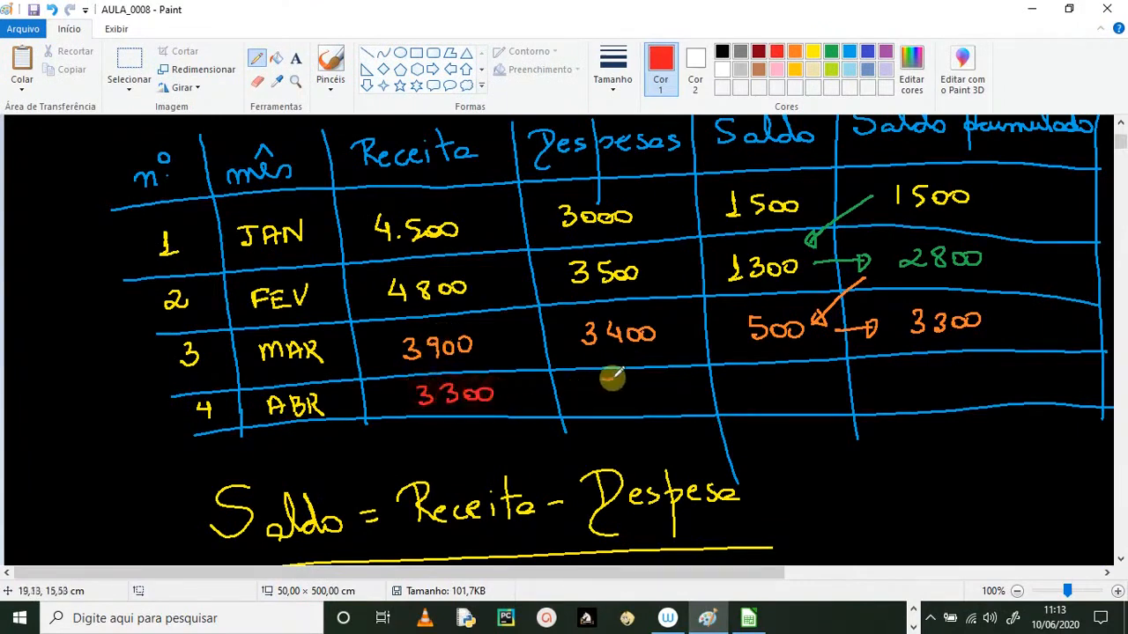
drag(614, 388, 663, 390)
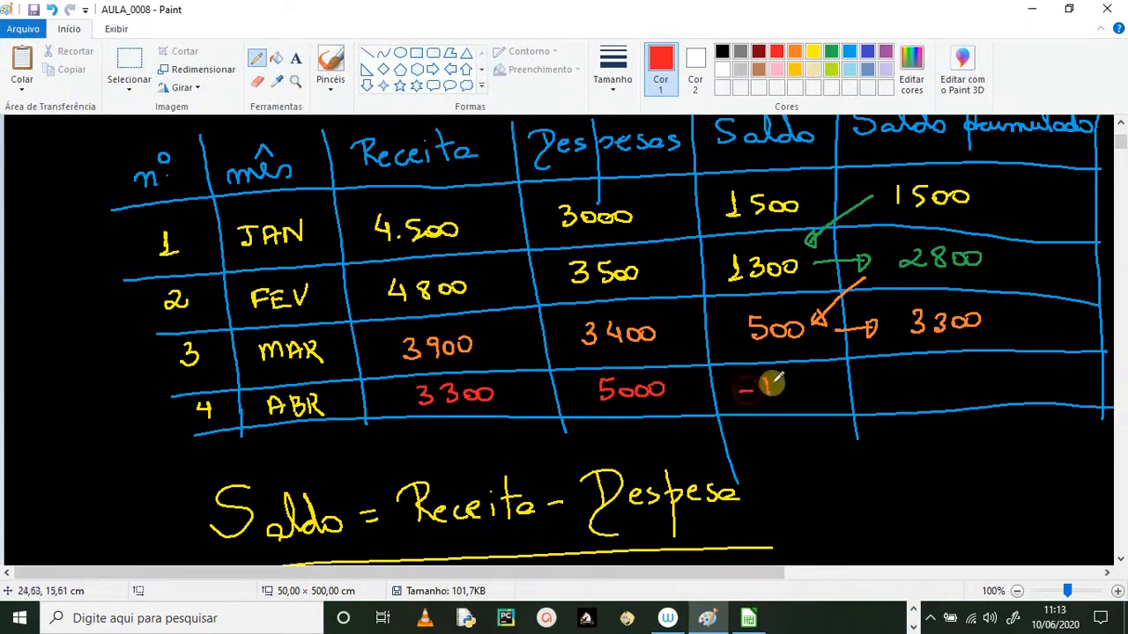
drag(808, 385, 820, 382)
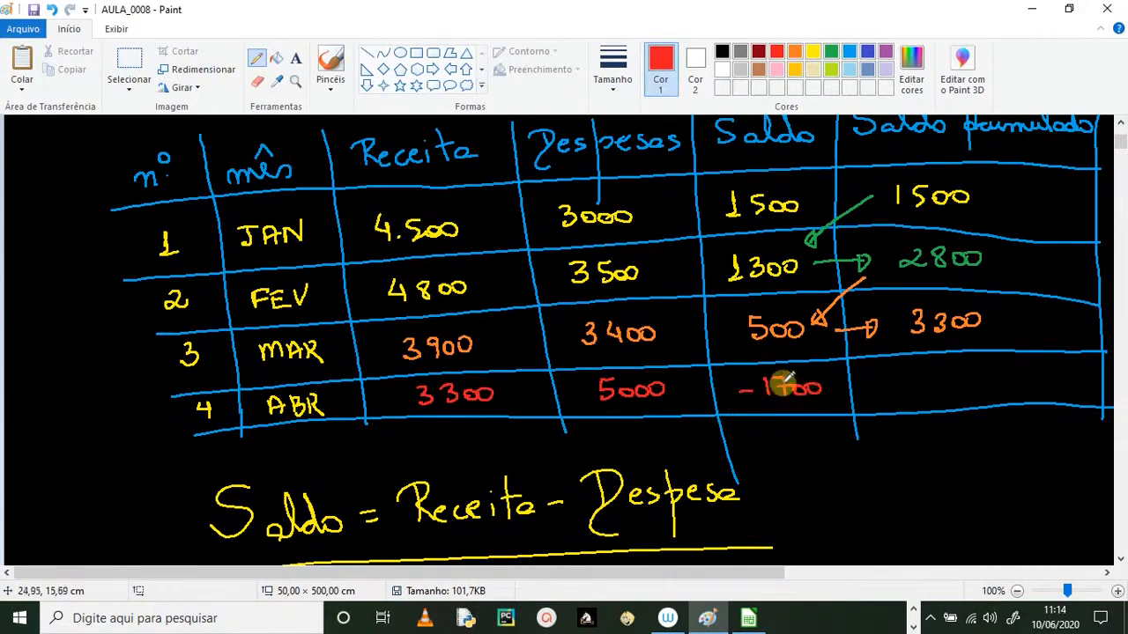
mouse_move(888, 336)
mouse_down()
mouse_move(848, 358)
mouse_move(844, 373)
mouse_move(886, 393)
mouse_move(872, 398)
mouse_up()
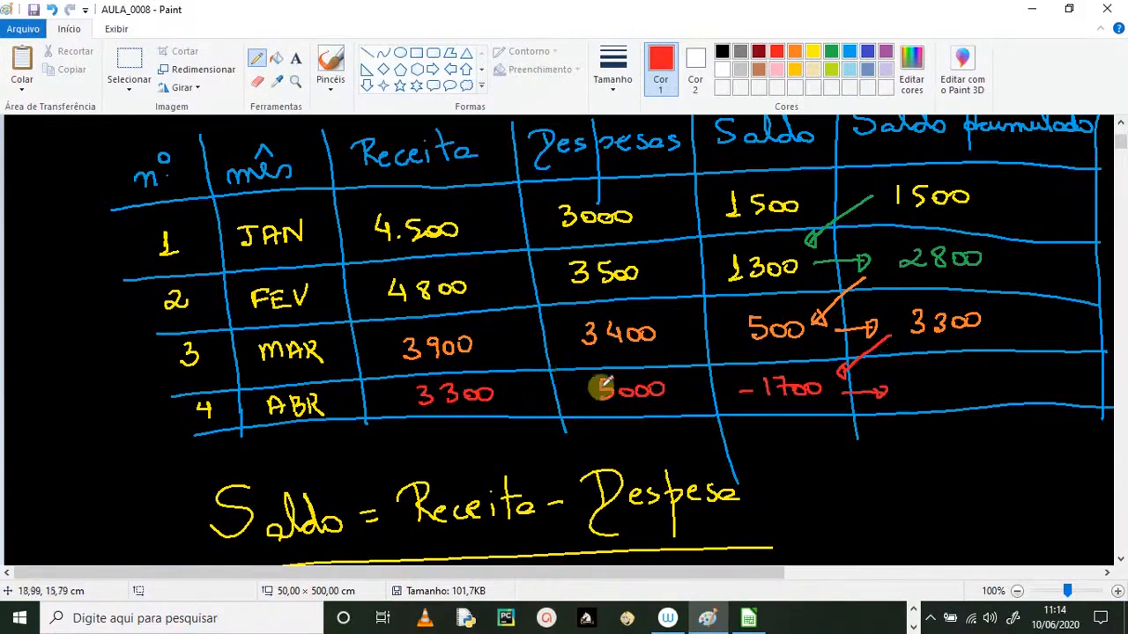
mouse_move(923, 377)
mouse_down()
mouse_move(954, 389)
mouse_move(985, 382)
mouse_up()
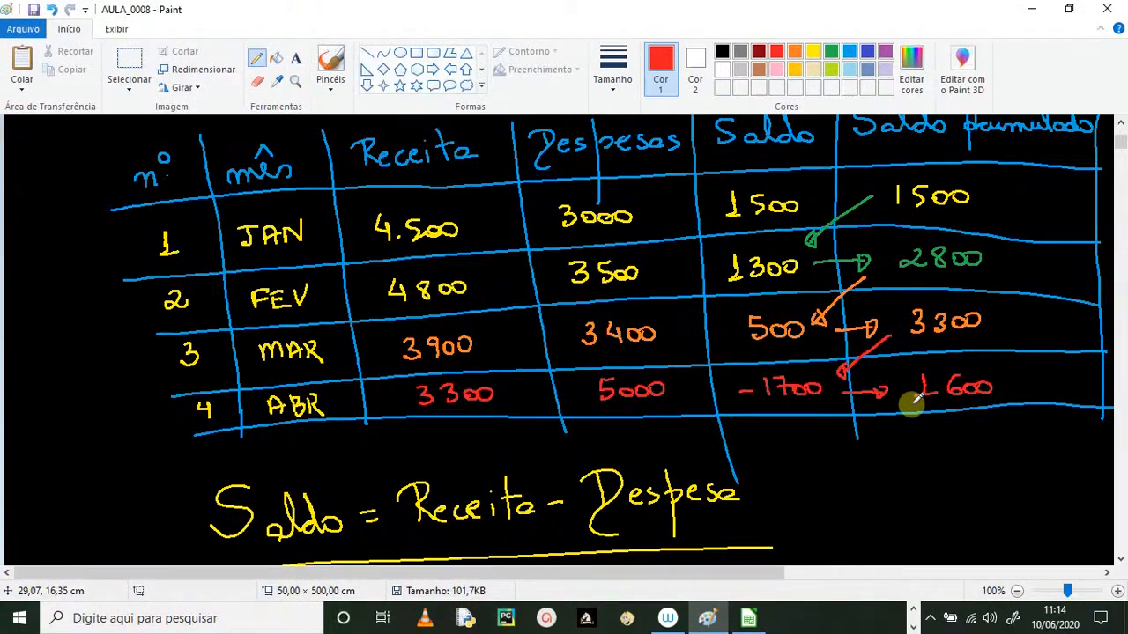
- Add a green handwritten note below the formula with a person's first name, an arrow and the double-underlined word "Calc"
click(1121, 559)
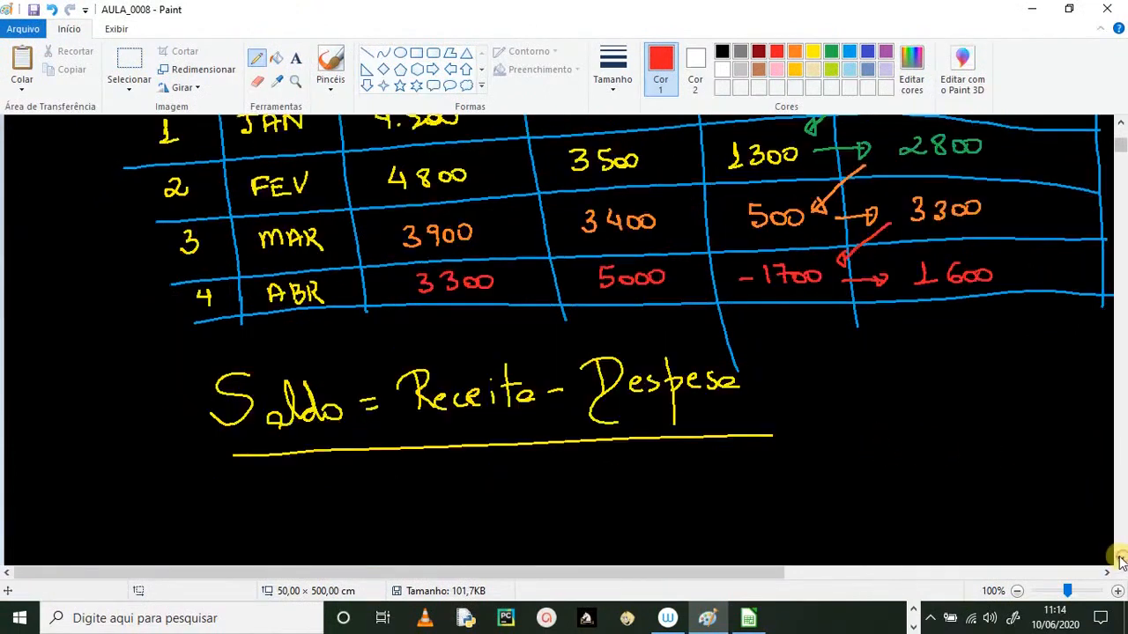
click(831, 51)
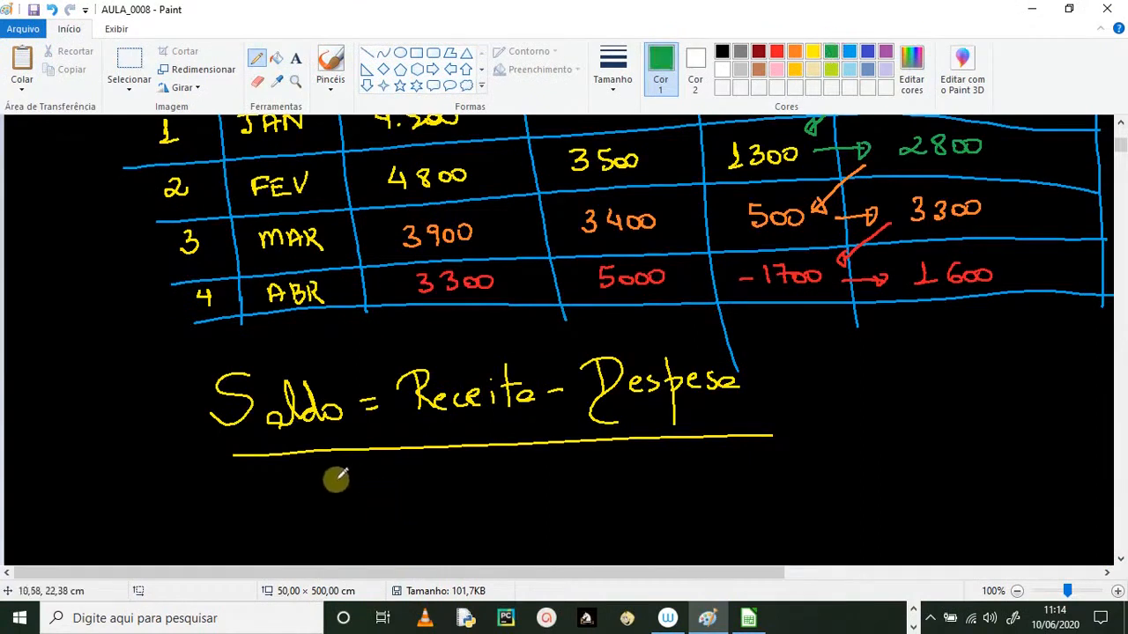
mouse_move(336, 479)
mouse_down()
mouse_move(349, 507)
mouse_move(474, 495)
mouse_up()
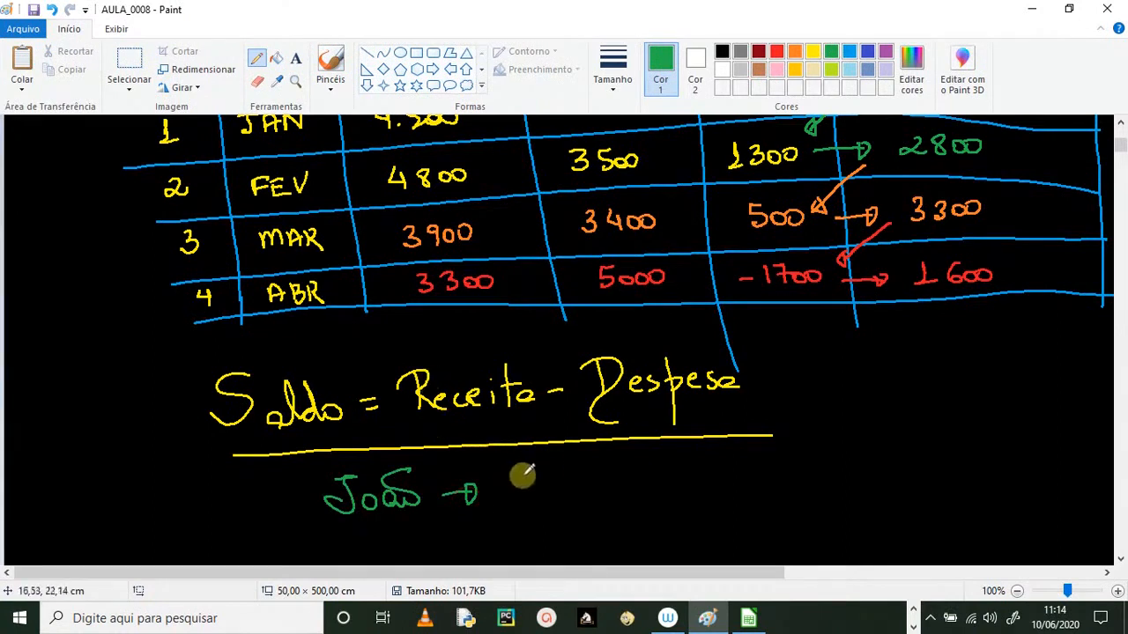
mouse_move(518, 480)
mouse_down()
mouse_move(523, 498)
mouse_move(564, 486)
mouse_move(580, 510)
mouse_move(551, 522)
mouse_up()
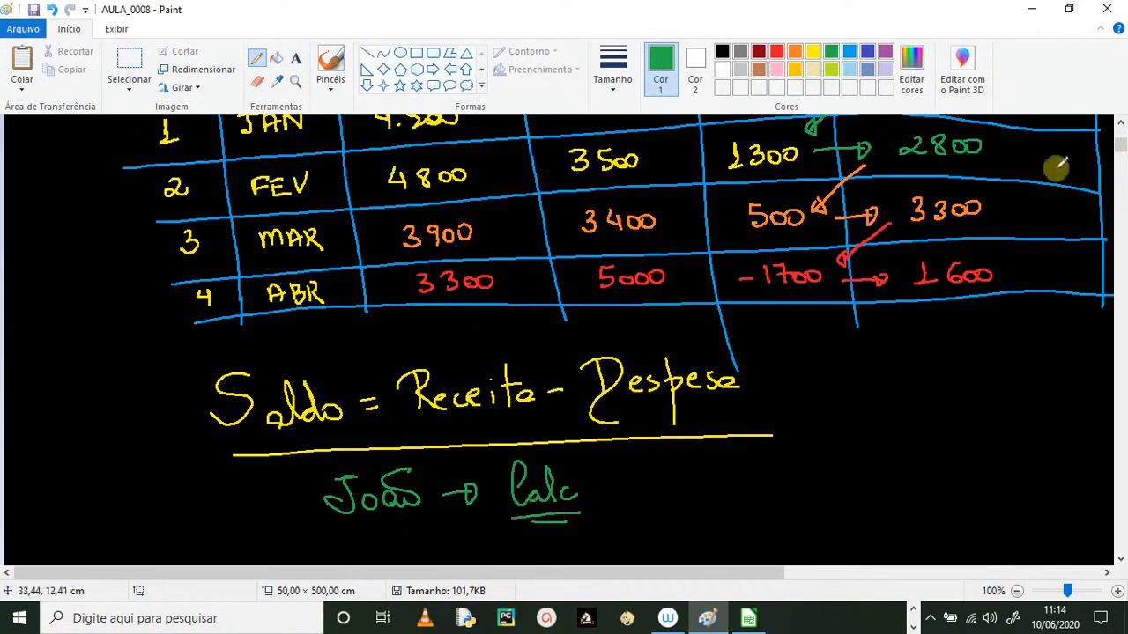
- Draw a closed wavy red outline around the Saldo = Receita - Despesa formula and the green note below it
click(1121, 123)
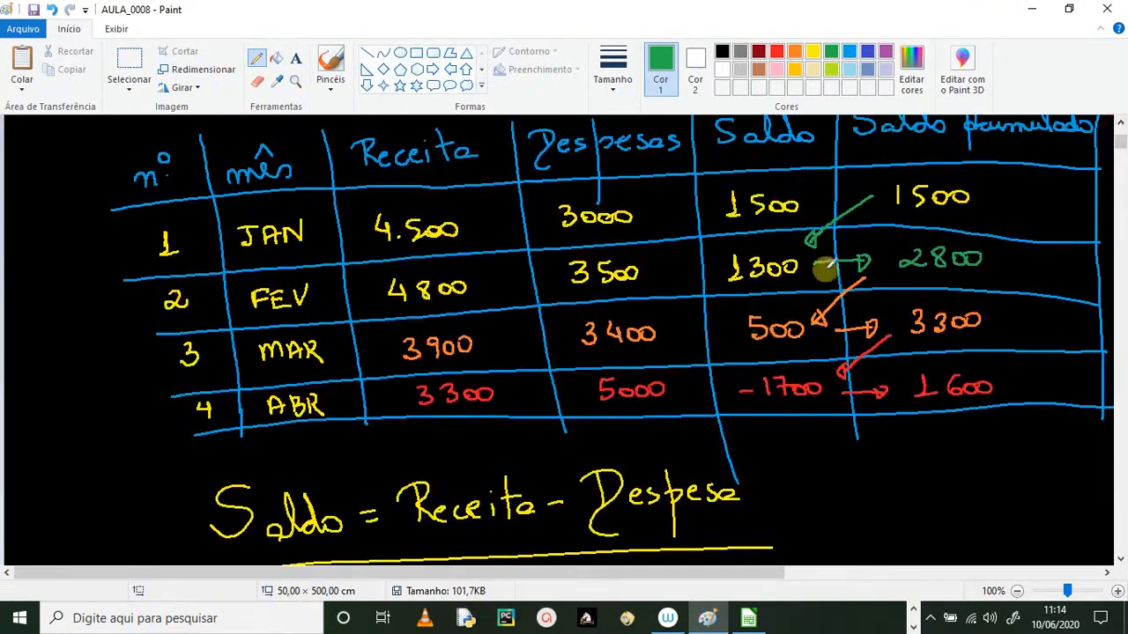
click(1121, 559)
click(776, 51)
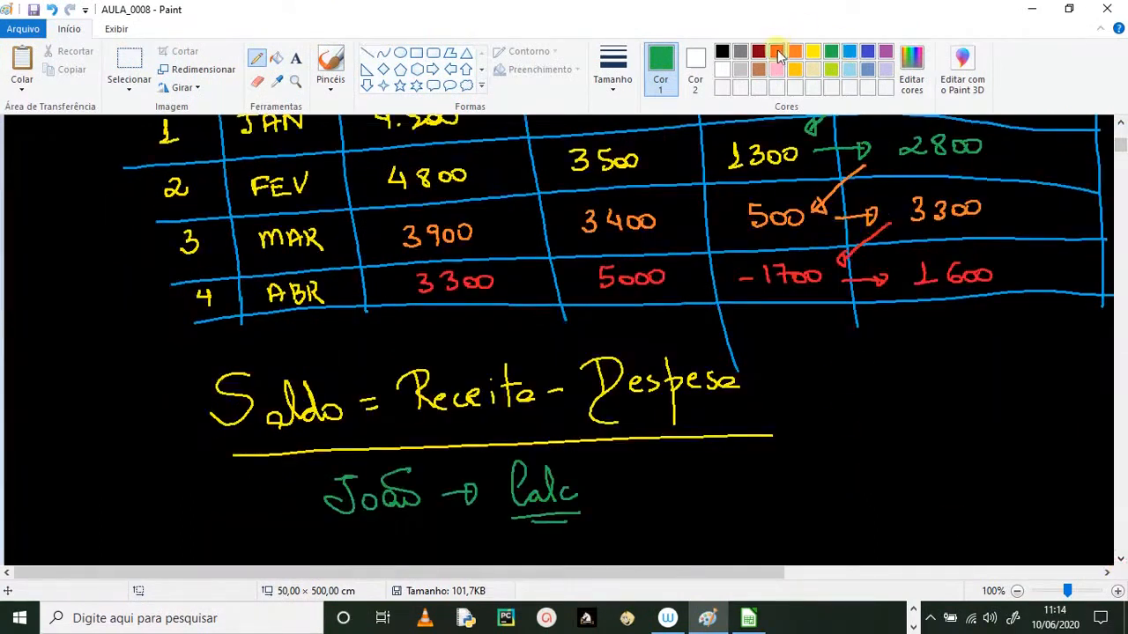
mouse_move(163, 350)
mouse_down()
mouse_move(277, 496)
mouse_move(421, 528)
mouse_move(571, 537)
mouse_move(747, 478)
mouse_move(713, 350)
mouse_move(463, 327)
mouse_move(196, 351)
mouse_up()
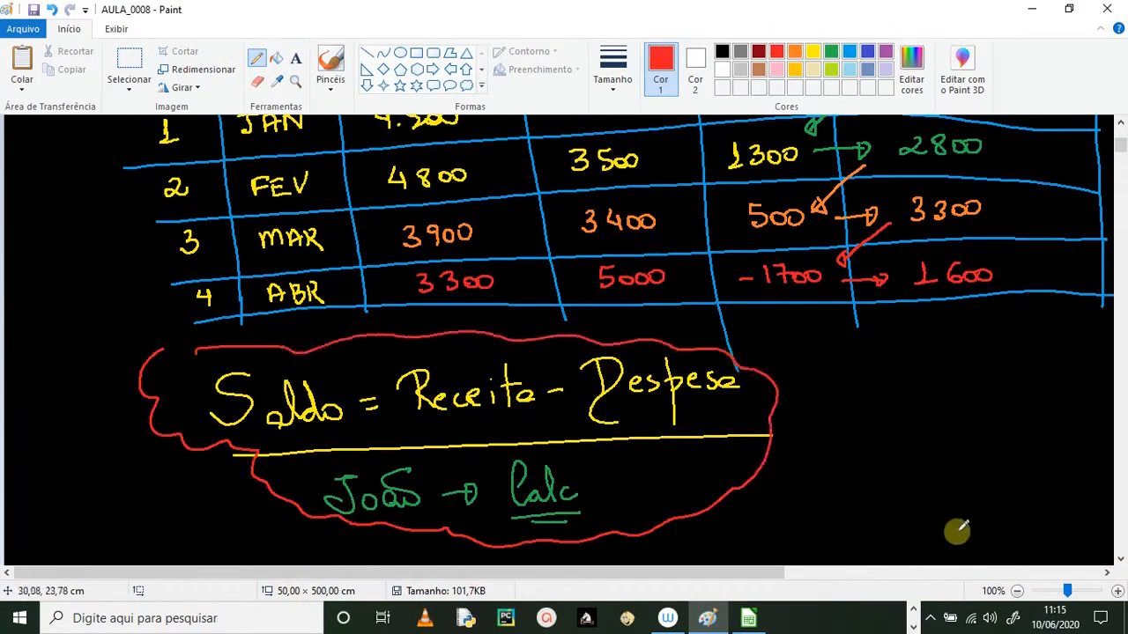
- Write "Saldo Acumulado = Saldo atual + Acumulado do mês anterior" in green below the red outline and encircle it in yellow
click(1121, 561)
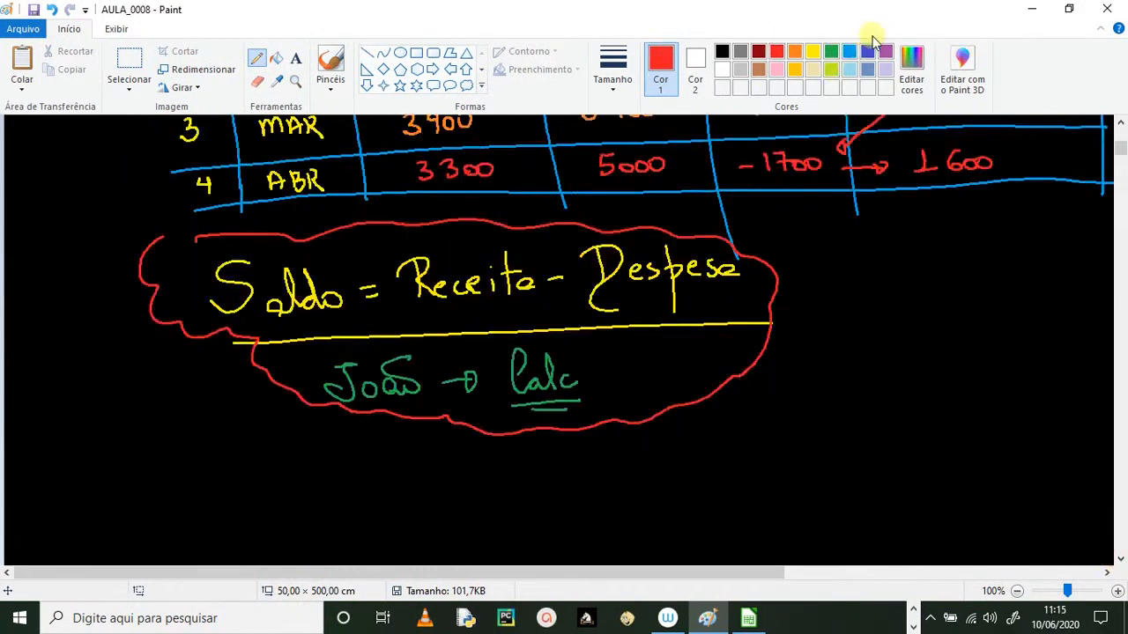
click(831, 51)
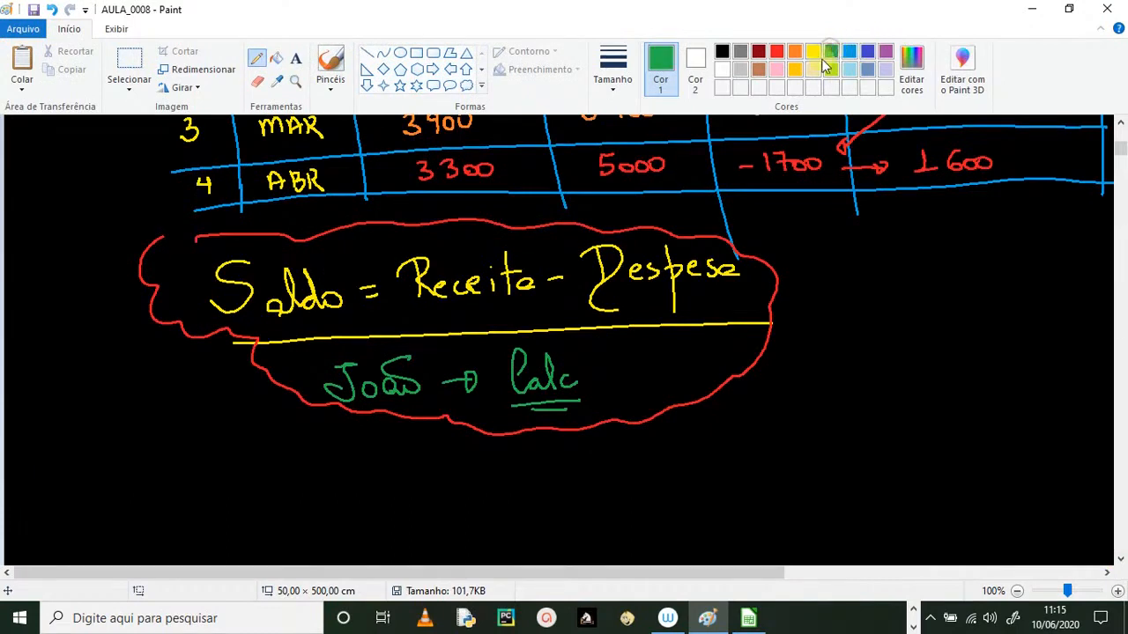
mouse_move(250, 476)
mouse_down()
mouse_move(264, 493)
mouse_move(272, 465)
mouse_move(302, 493)
mouse_move(350, 503)
mouse_move(350, 486)
mouse_move(423, 491)
mouse_move(453, 466)
mouse_move(466, 496)
mouse_move(548, 476)
mouse_move(692, 468)
mouse_move(700, 448)
mouse_move(735, 471)
mouse_move(818, 464)
mouse_move(823, 441)
mouse_move(856, 465)
mouse_move(941, 467)
mouse_move(1052, 459)
mouse_move(1084, 440)
mouse_up()
mouse_move(868, 515)
mouse_down()
mouse_move(899, 503)
mouse_move(996, 509)
mouse_up()
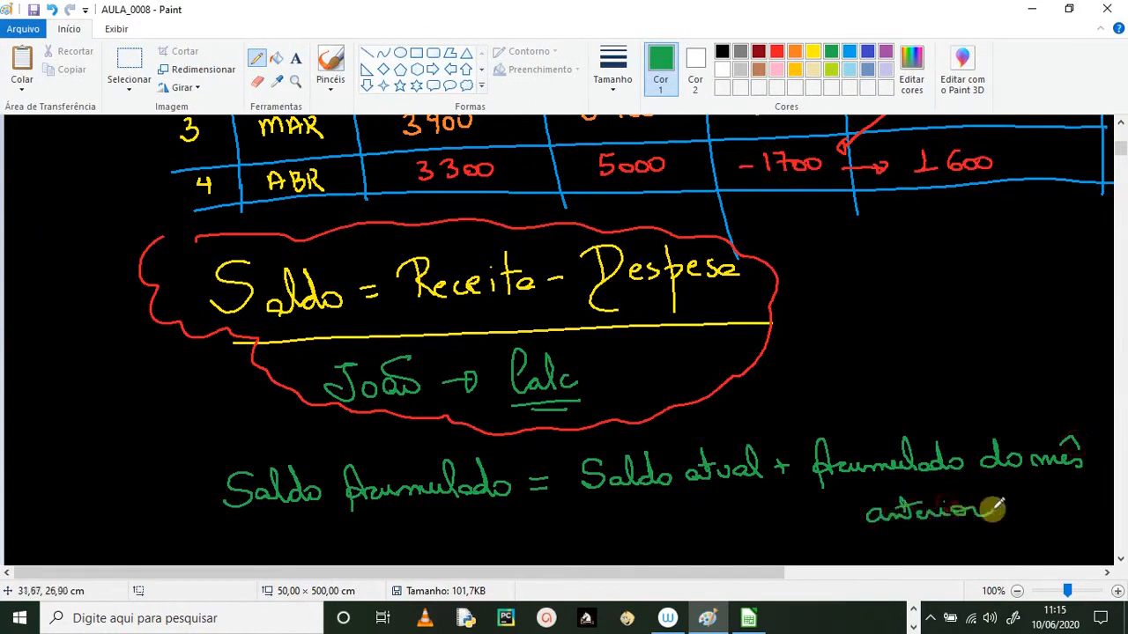
click(813, 51)
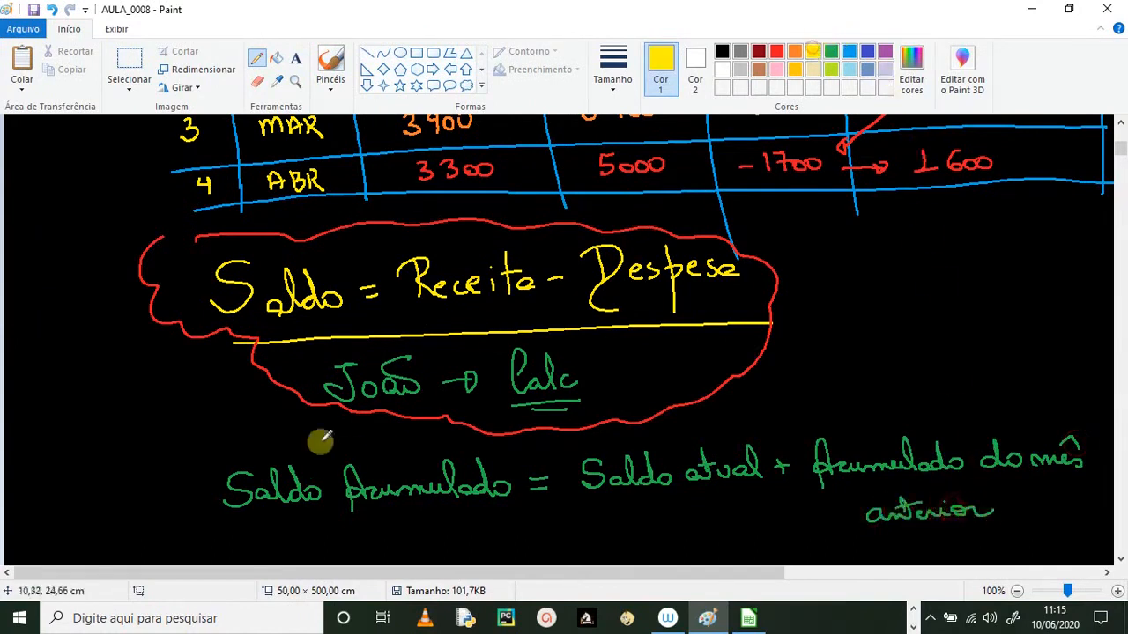
mouse_move(283, 432)
mouse_down()
mouse_move(241, 429)
mouse_move(277, 537)
mouse_move(590, 534)
mouse_move(798, 549)
mouse_move(1020, 534)
mouse_move(1101, 418)
mouse_move(881, 378)
mouse_move(723, 421)
mouse_move(231, 429)
mouse_up()
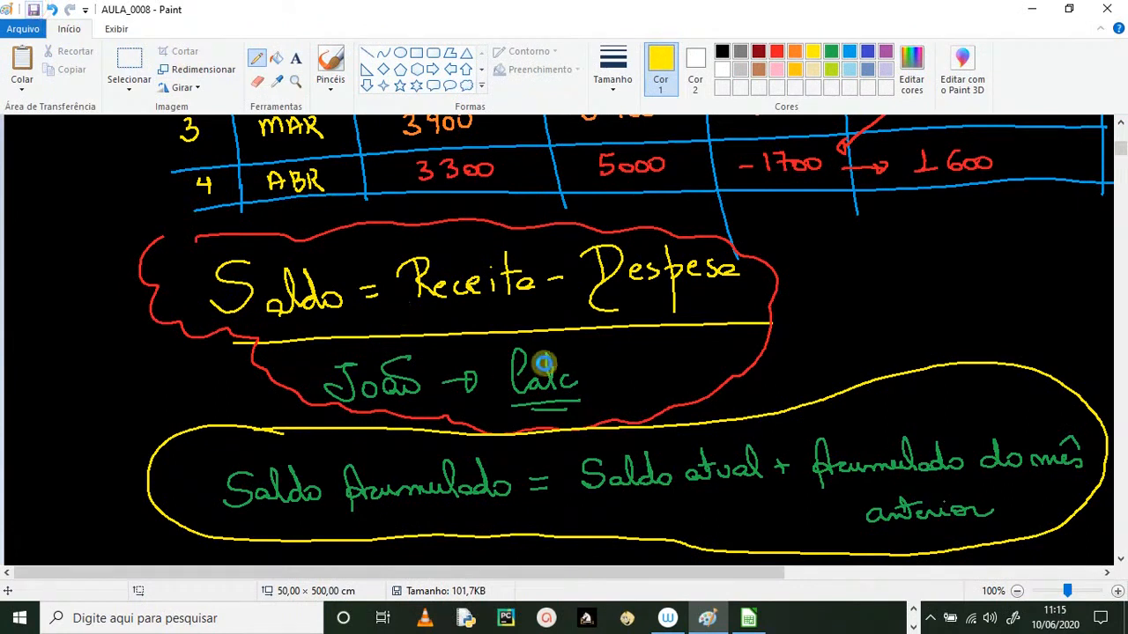
- Switch to LibreOffice Calc and enter the title "Controle Financeiro do ano de 2019" in cell A2
key(alt+Tab)
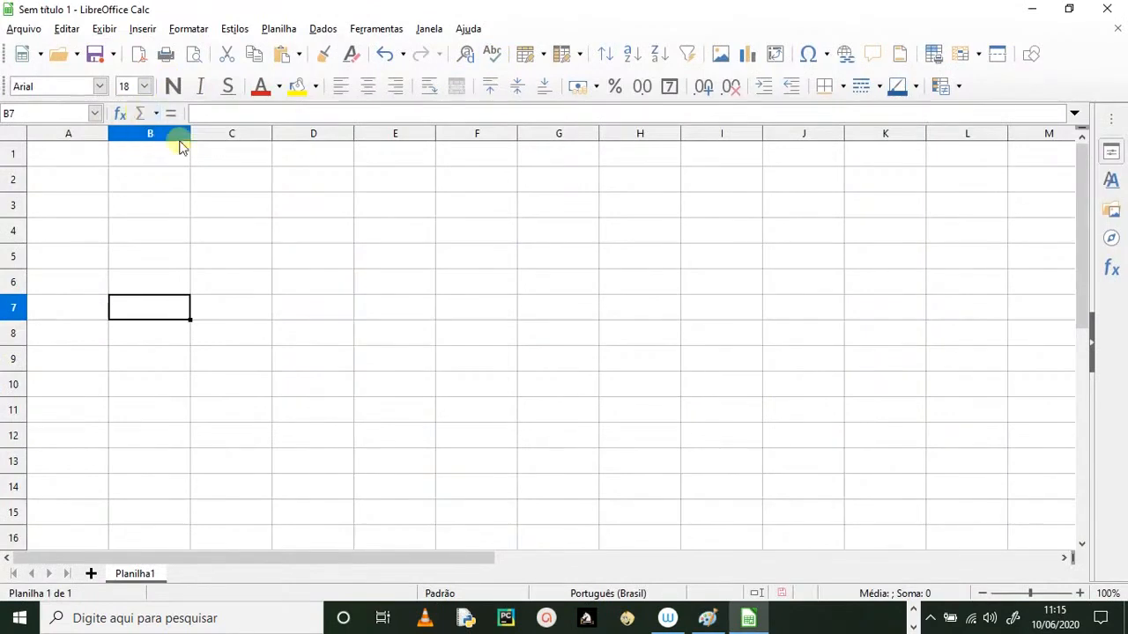
click(80, 179)
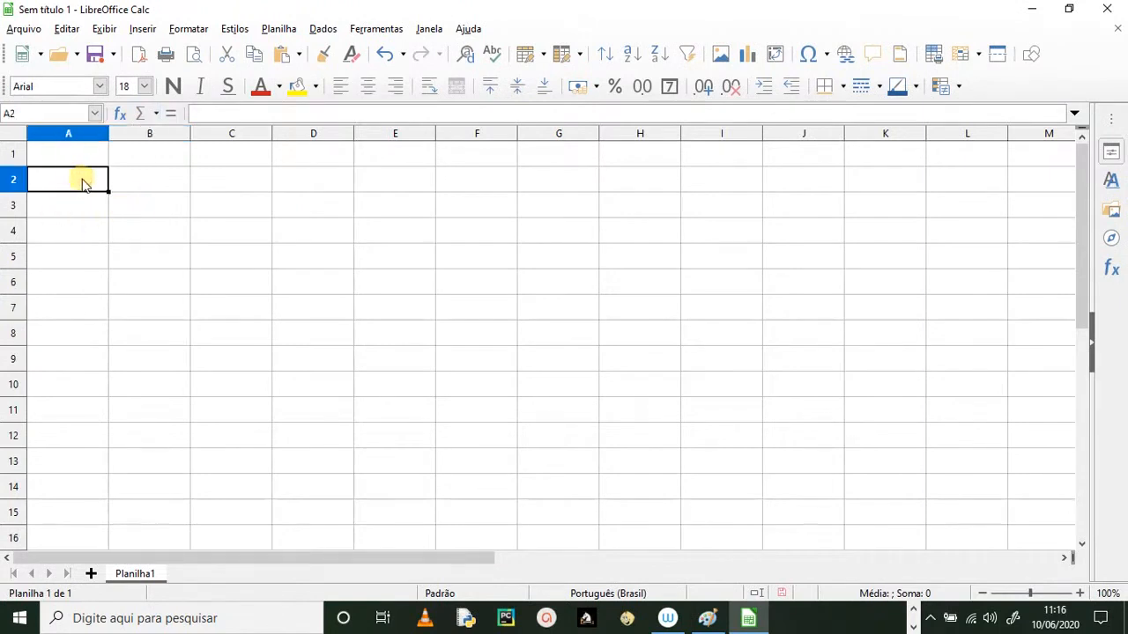
text(c)
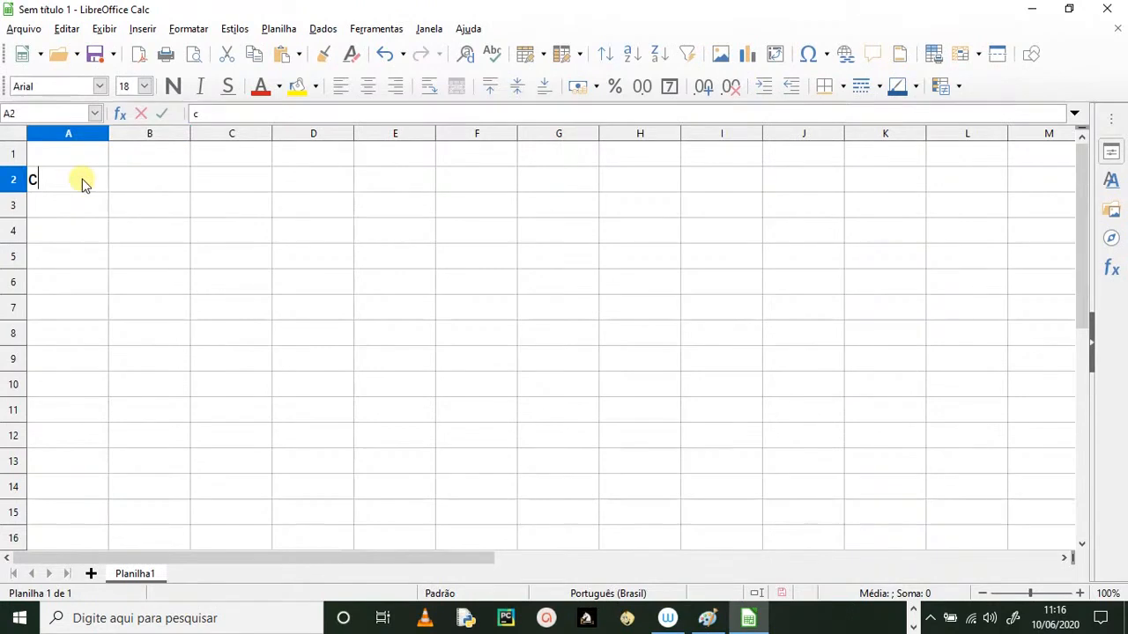
text(ONTROLE)
key(Caps_Lock)
text(Cont)
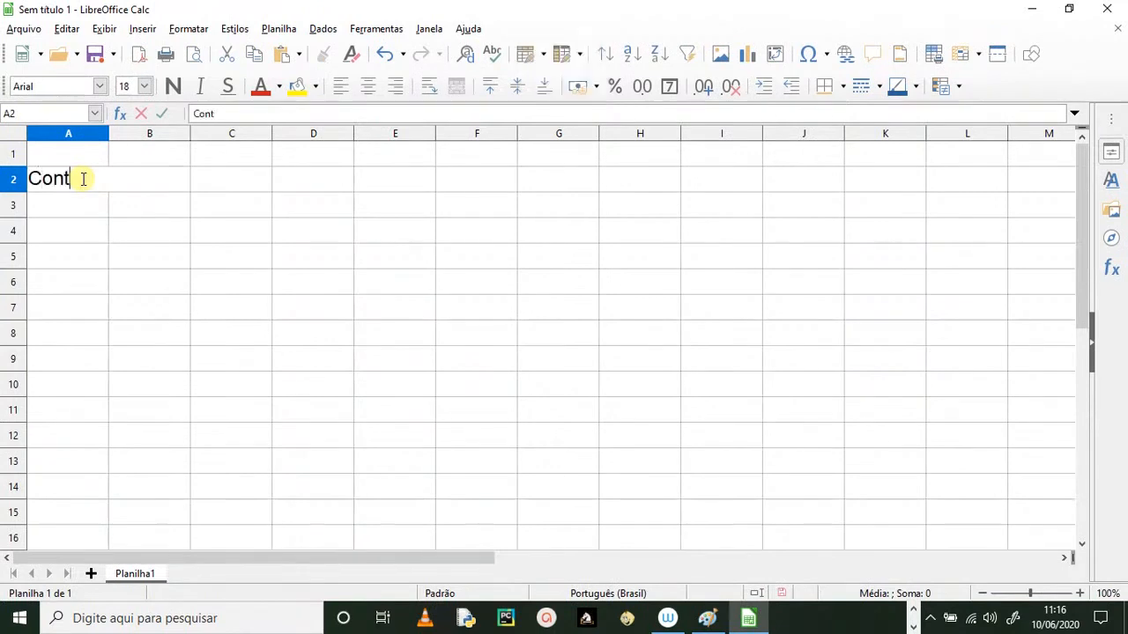
text(role Foi)
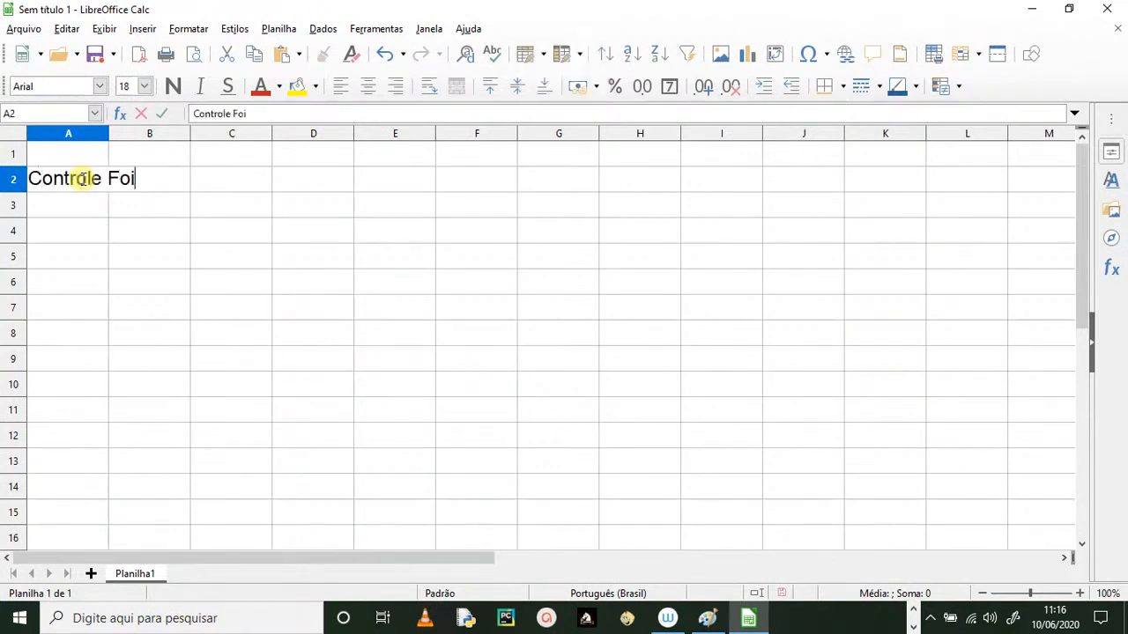
key(BackSpace)
key(BackSpace)
text(inanceiro do)
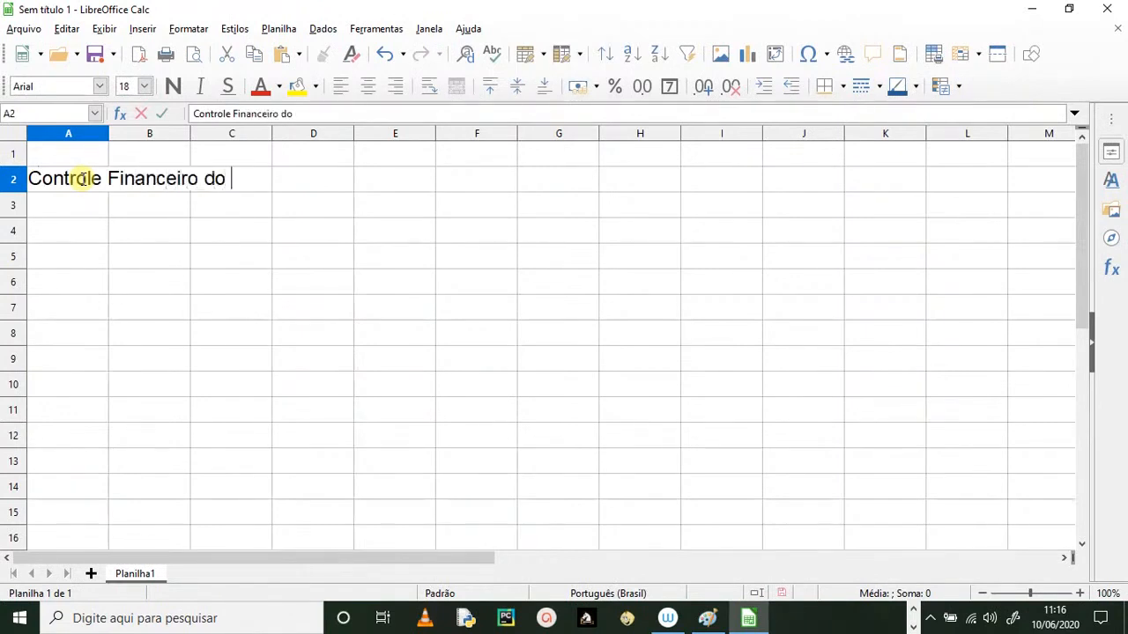
text(de 2019)
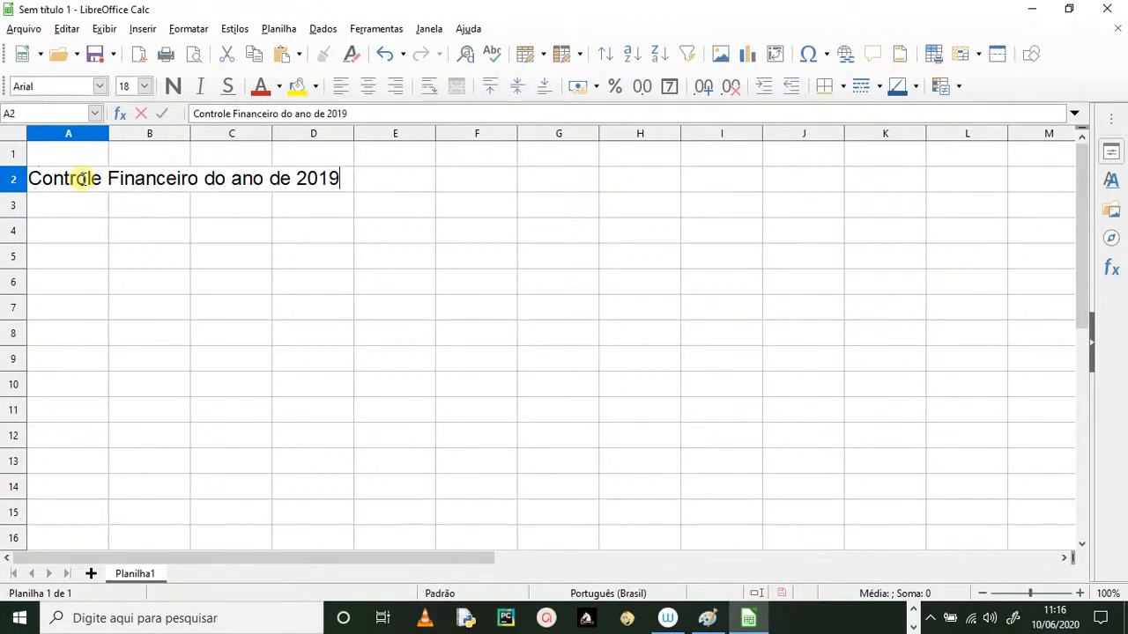
scroll(83, 179, down, 1)
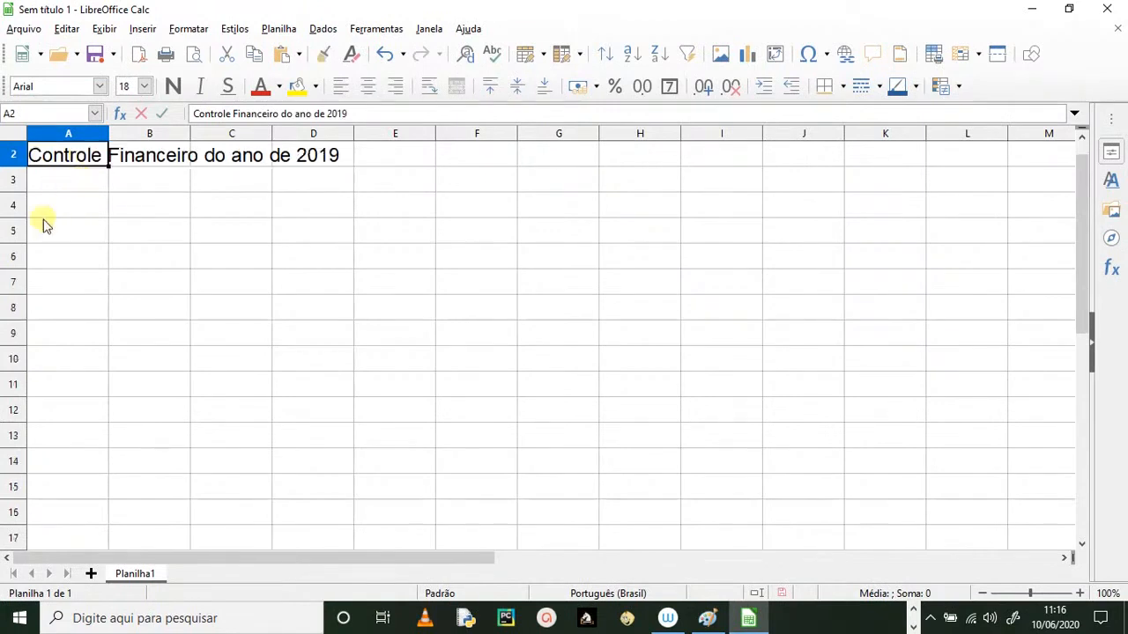
scroll(46, 231, up, 1)
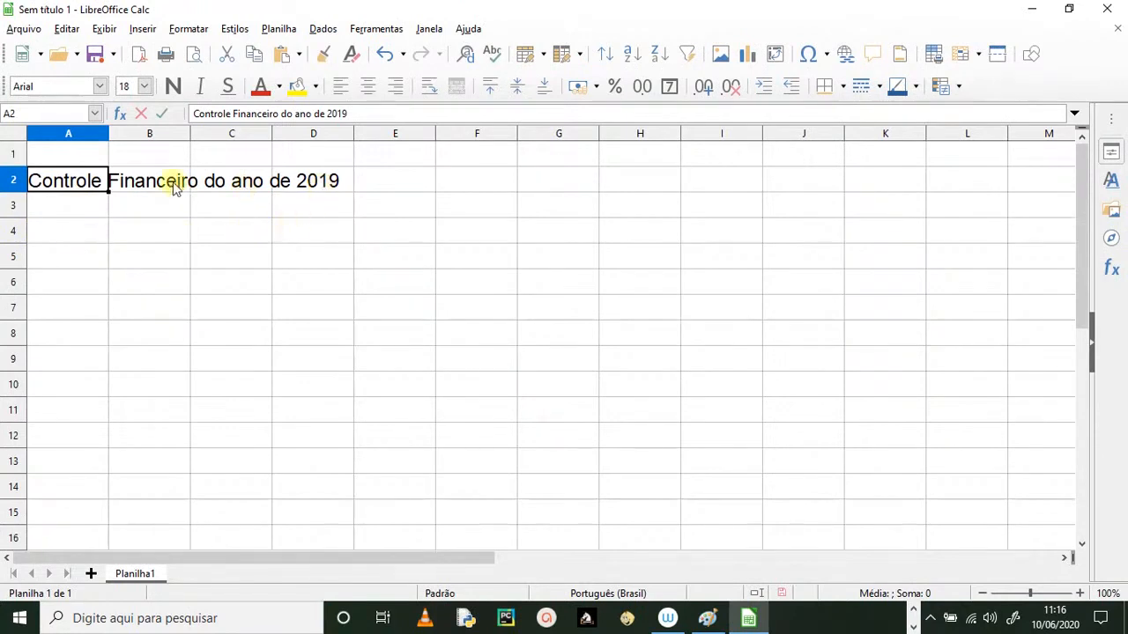
- Enter "Responsável:" followed by the responsible person's first name in cell A4
click(81, 232)
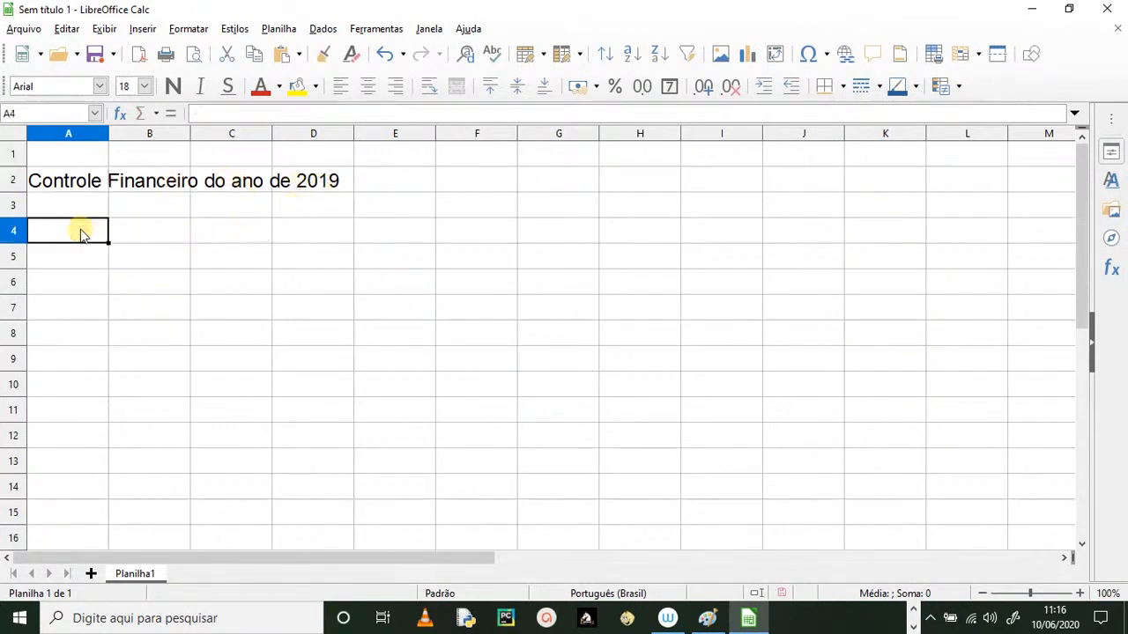
text(Resp)
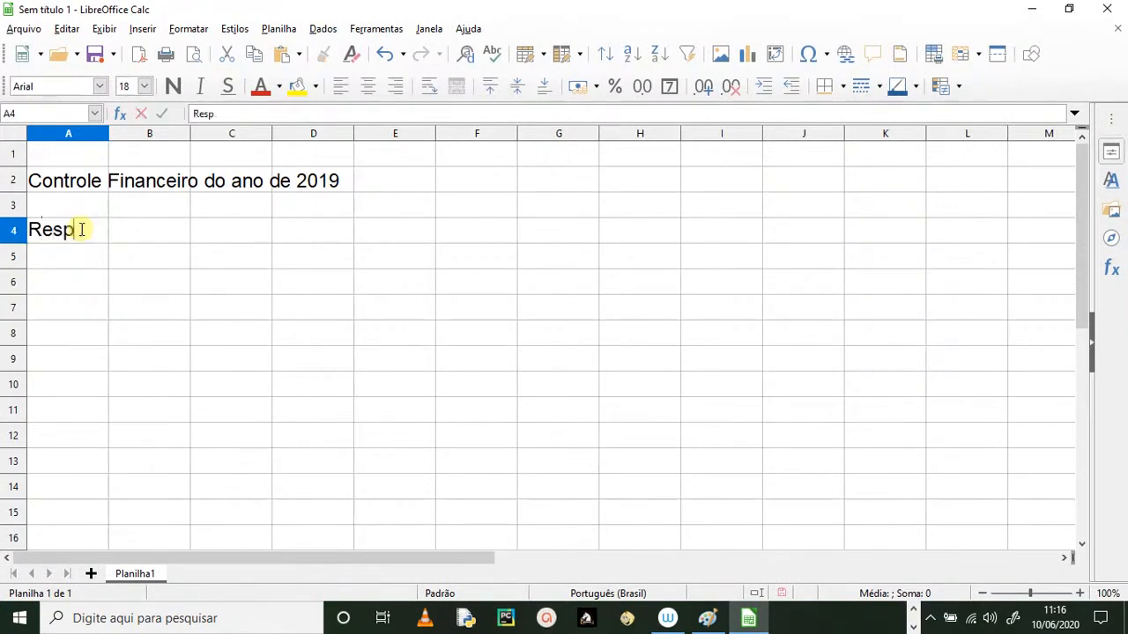
text(ons)
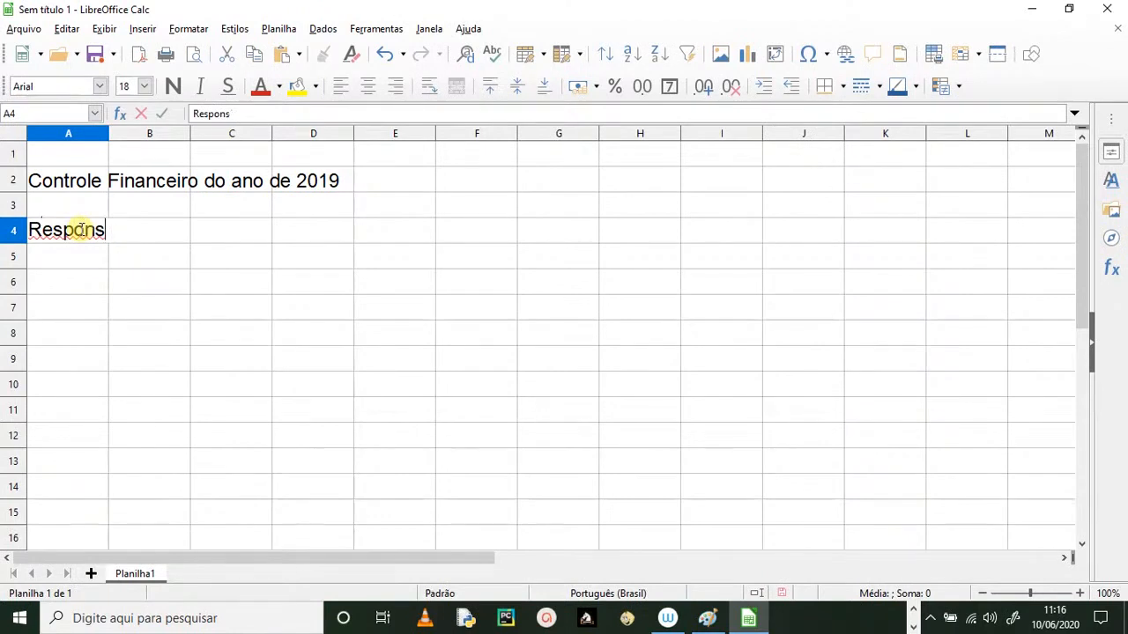
text(´vável: Francisco)
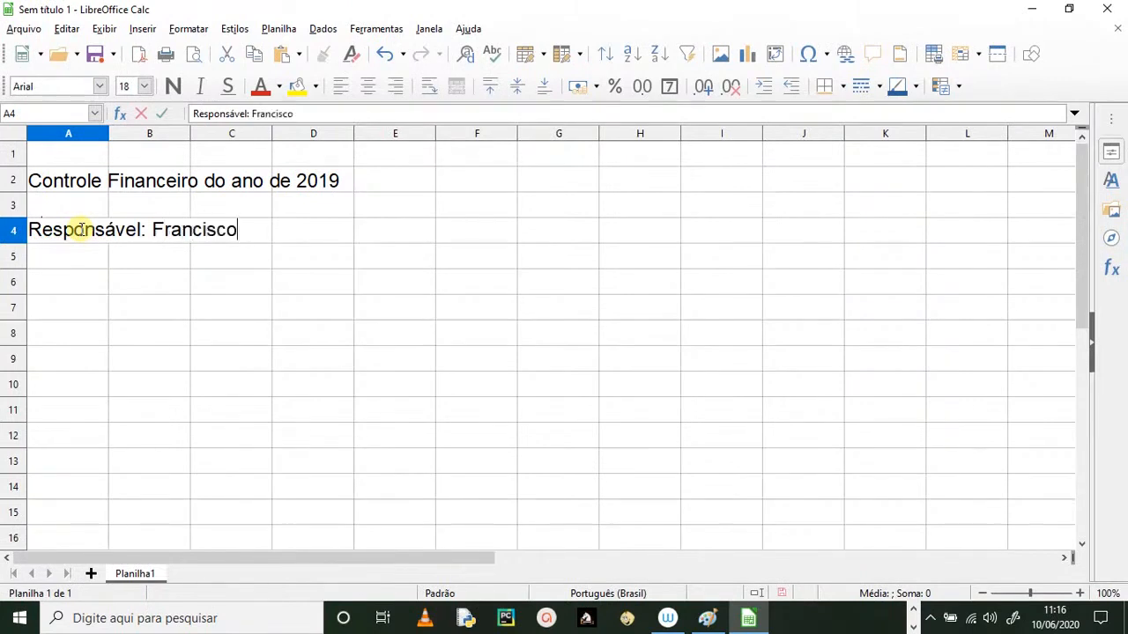
- Enter the headers número, Receitas, Despesas, Saldo and Saldo Acumulado in cells A6 to E6
click(56, 291)
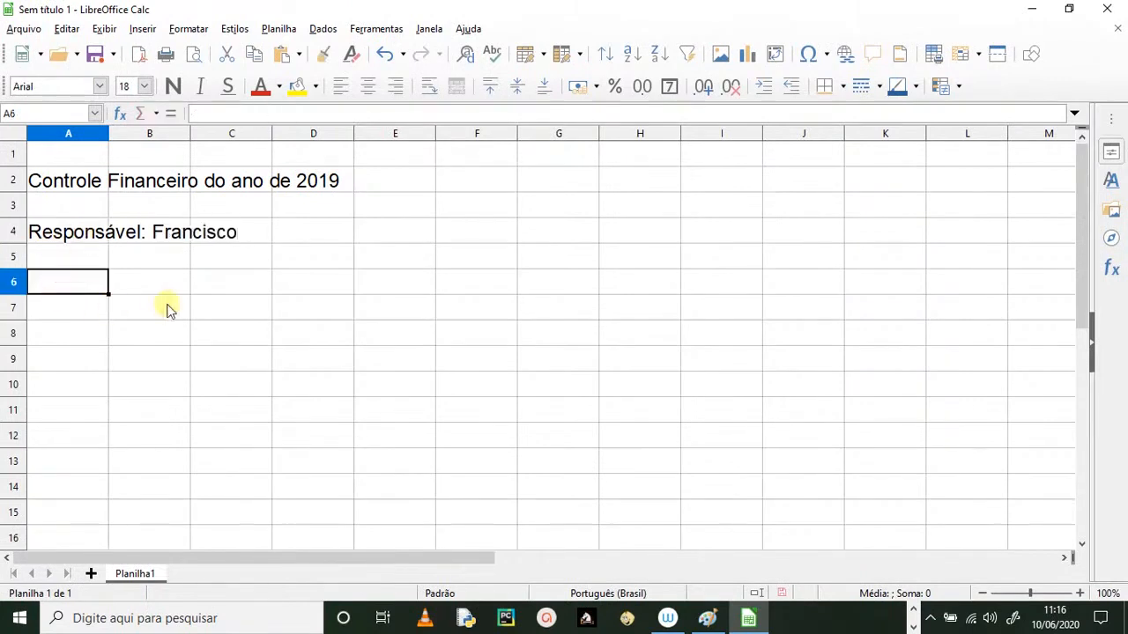
text(número)
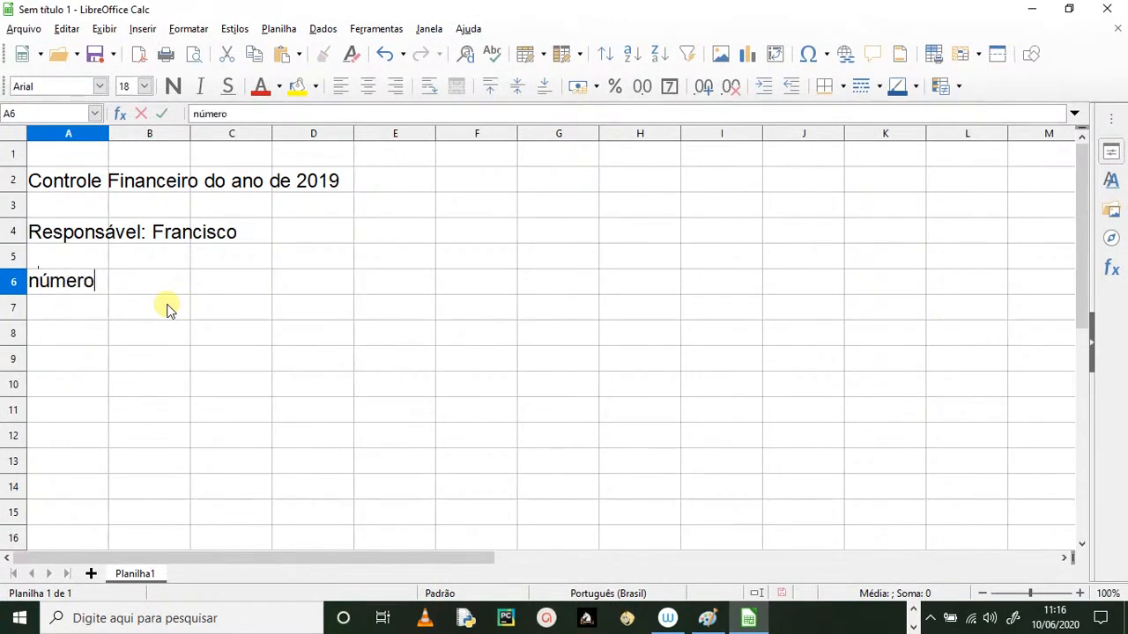
key(Tab)
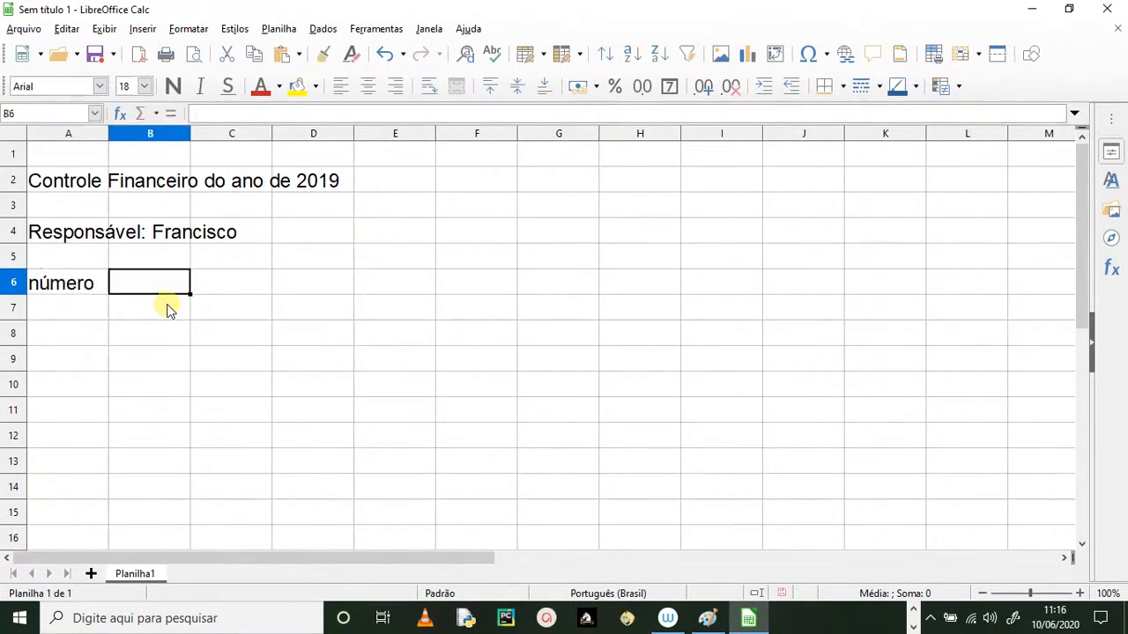
text(Receitas)
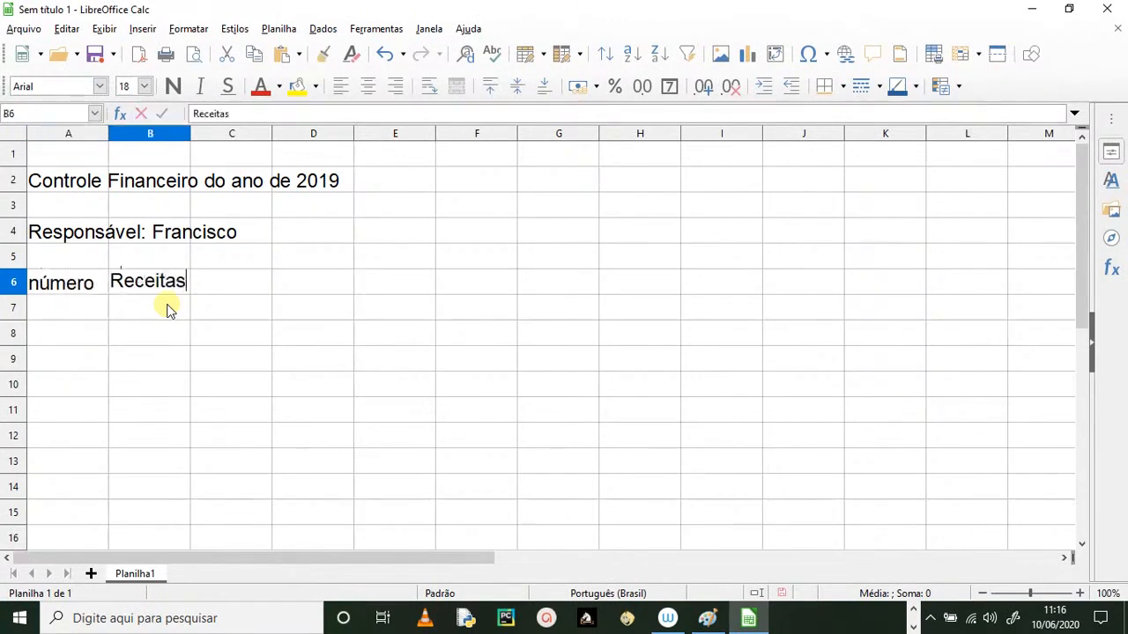
key(Tab)
text(Despesa)
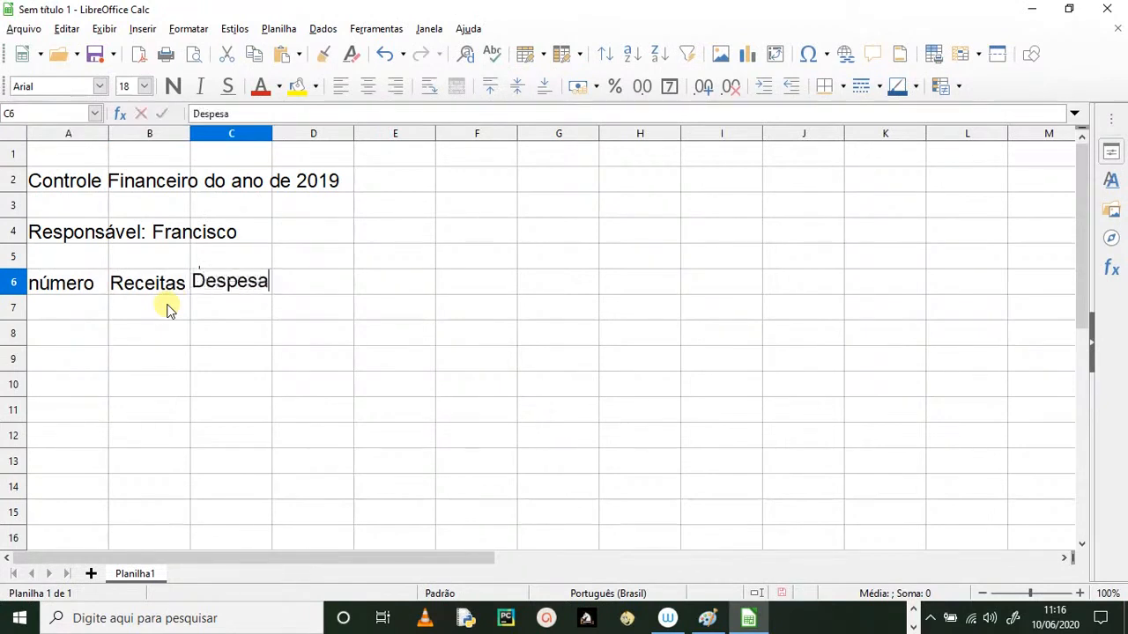
key(Tab)
text(Saldo)
key(Tab)
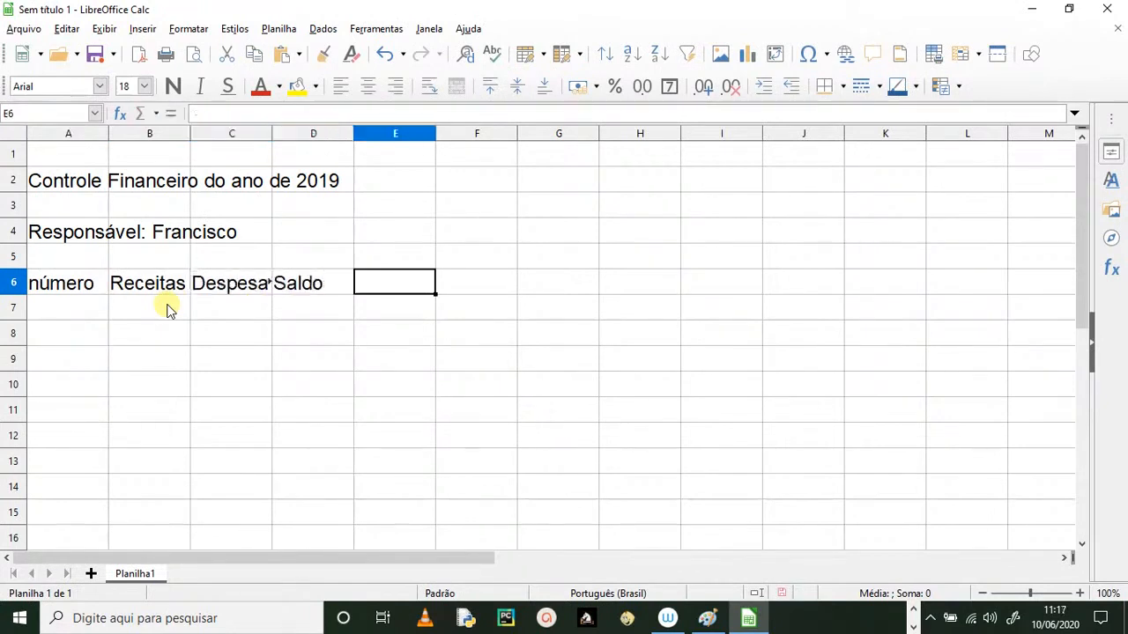
text(Saldo Acumulado)
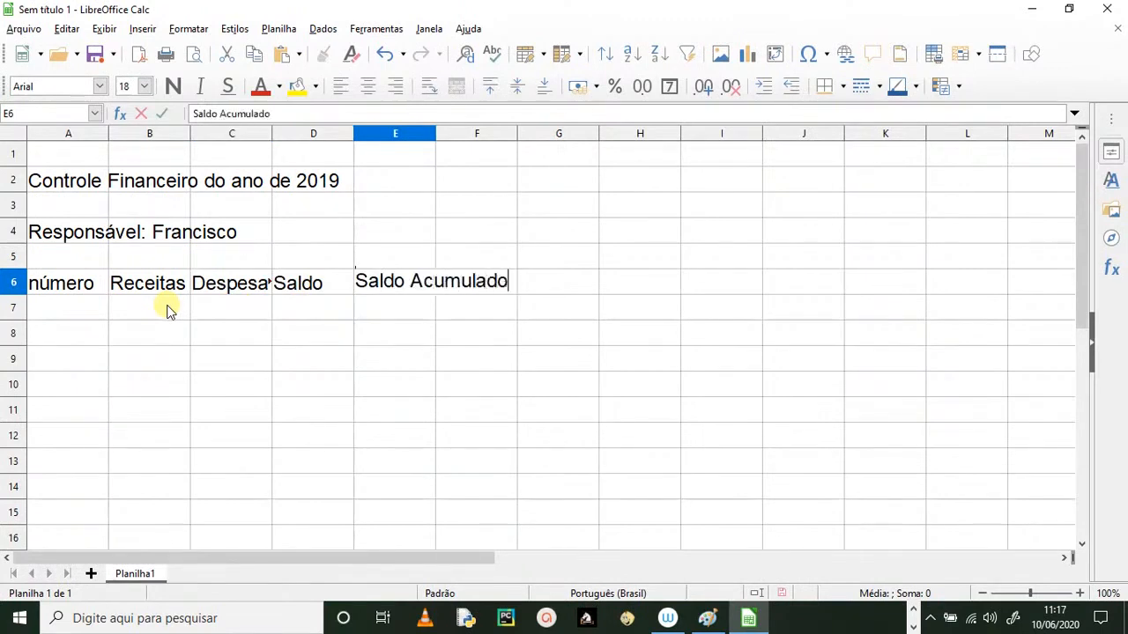
click(128, 339)
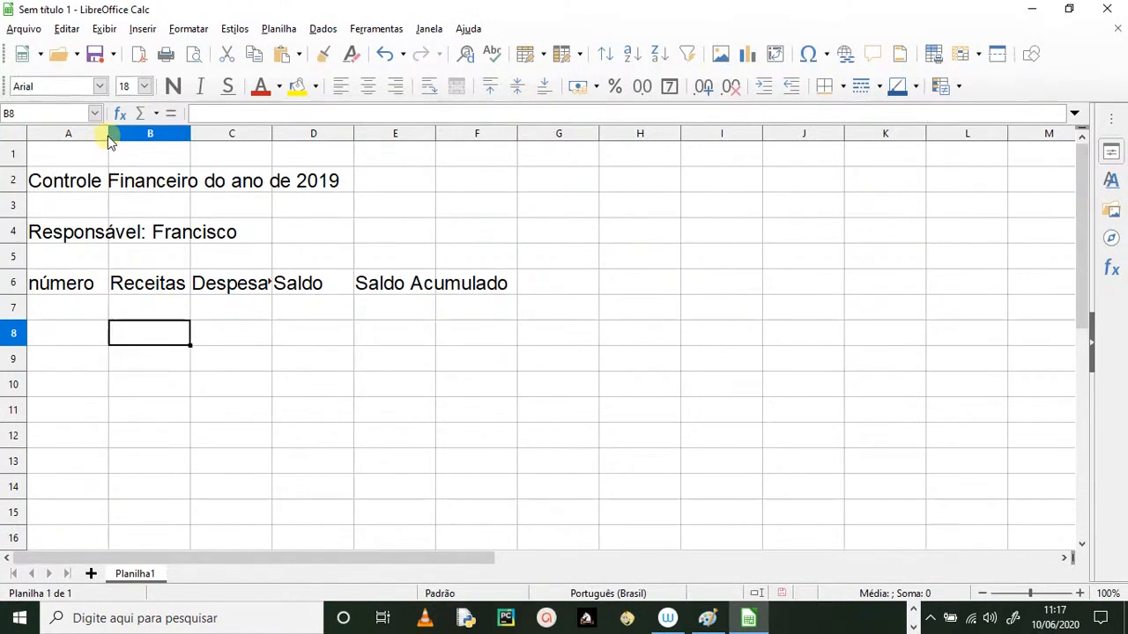
- Widen columns A to E so that each header in row 6 fits inside its own column
drag(107, 135, 120, 136)
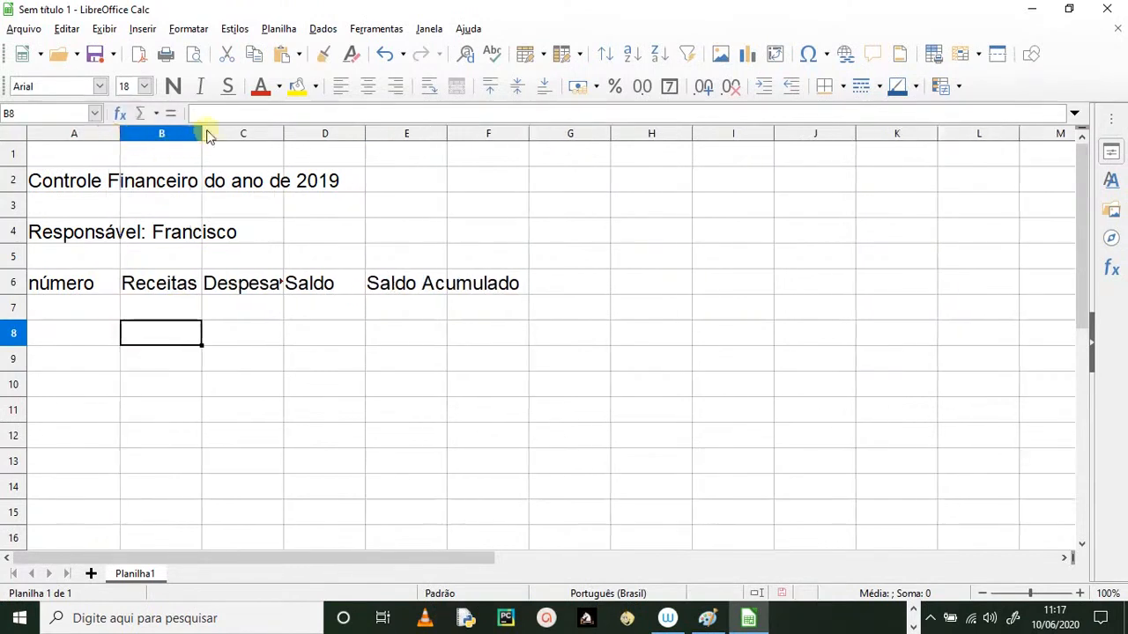
drag(207, 134, 256, 134)
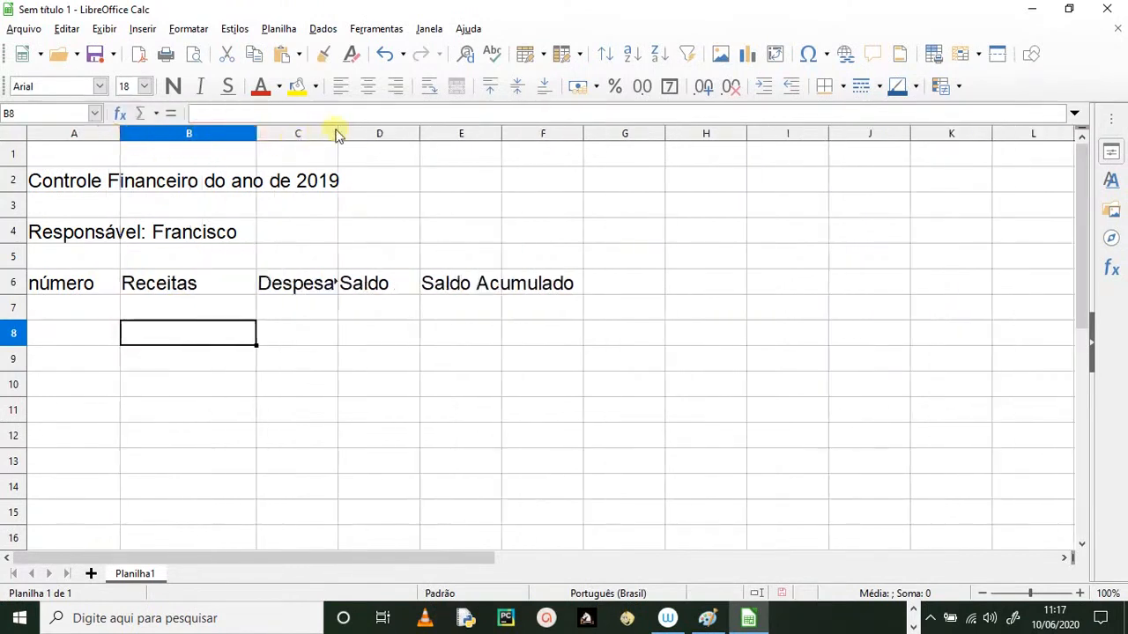
drag(337, 134, 380, 134)
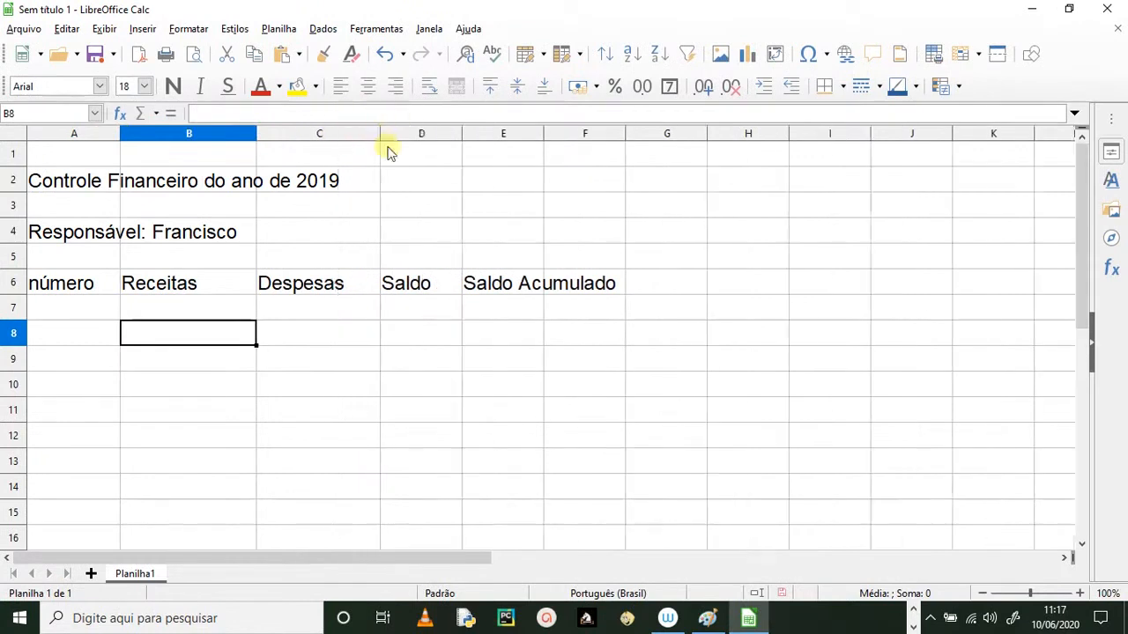
drag(461, 132, 483, 131)
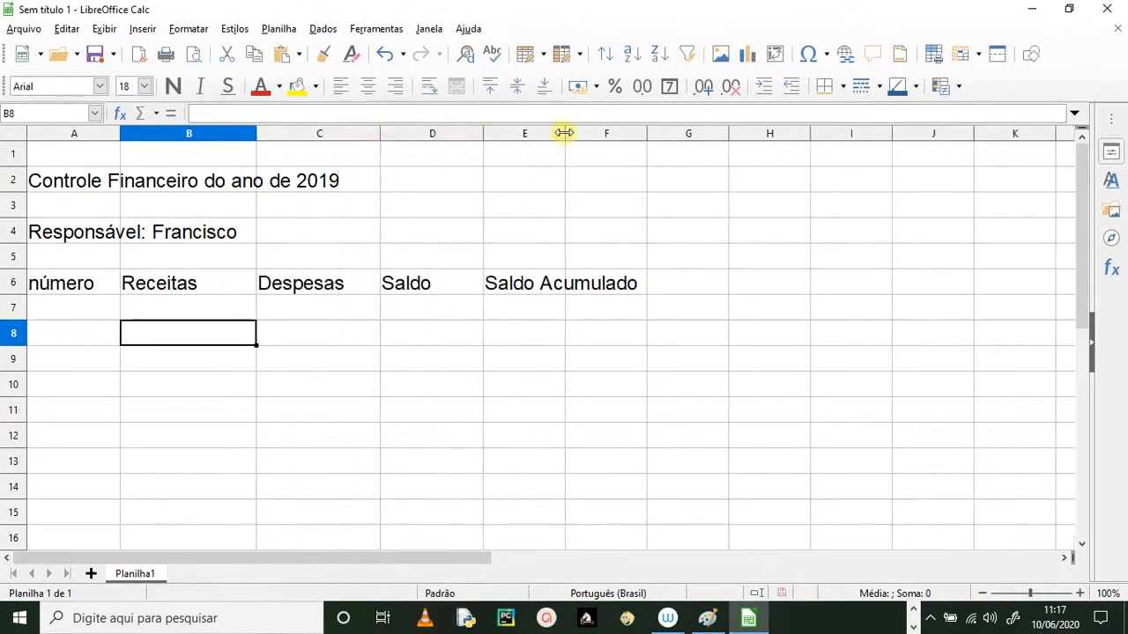
click(568, 137)
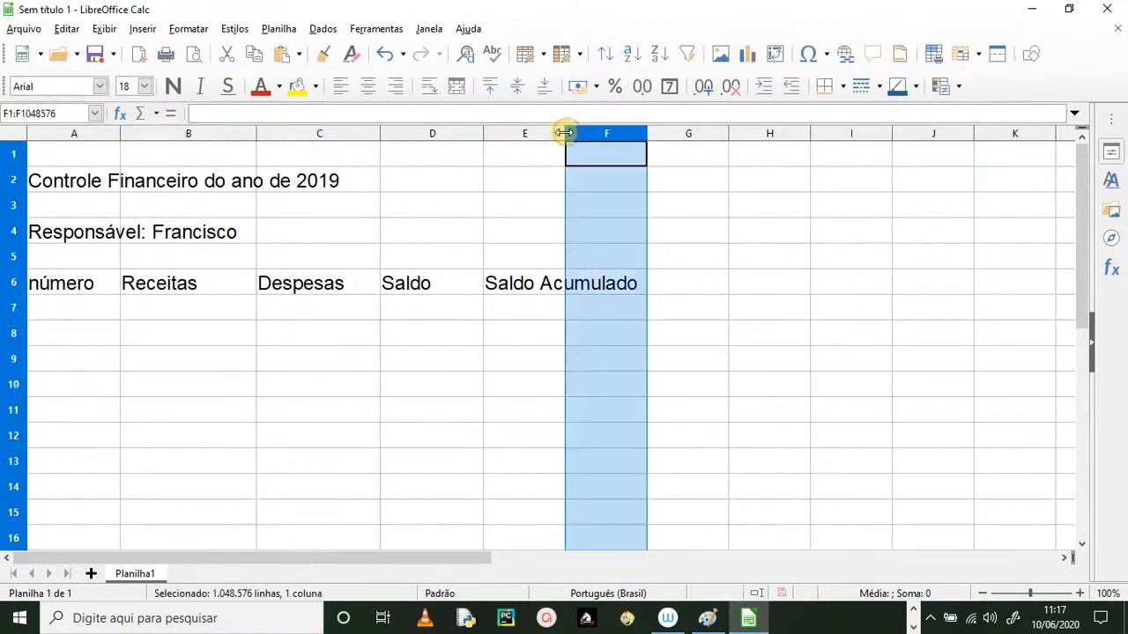
drag(568, 133, 655, 155)
click(370, 379)
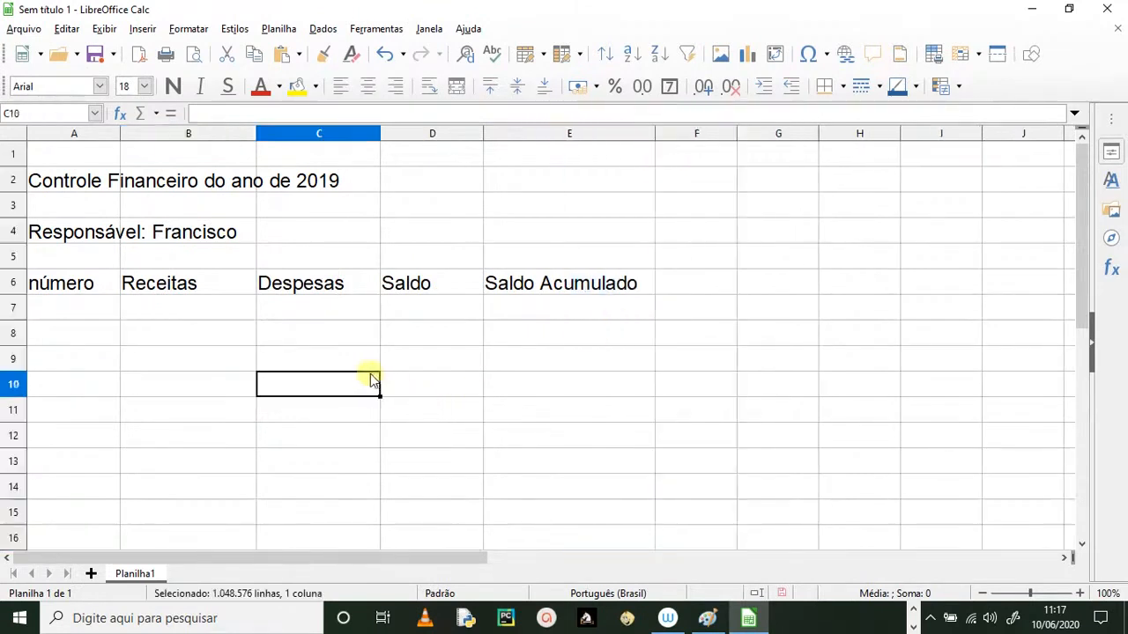
- Centre the headers in A6:E6 horizontally and vertically, and make row 6 slightly taller
drag(61, 285, 535, 284)
click(369, 87)
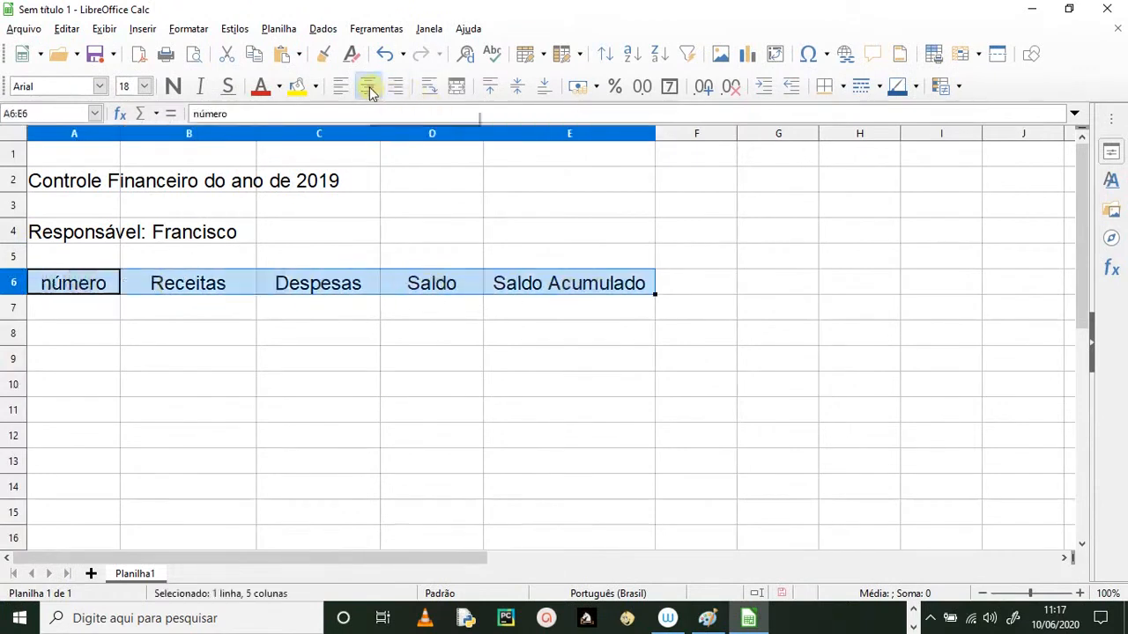
click(517, 87)
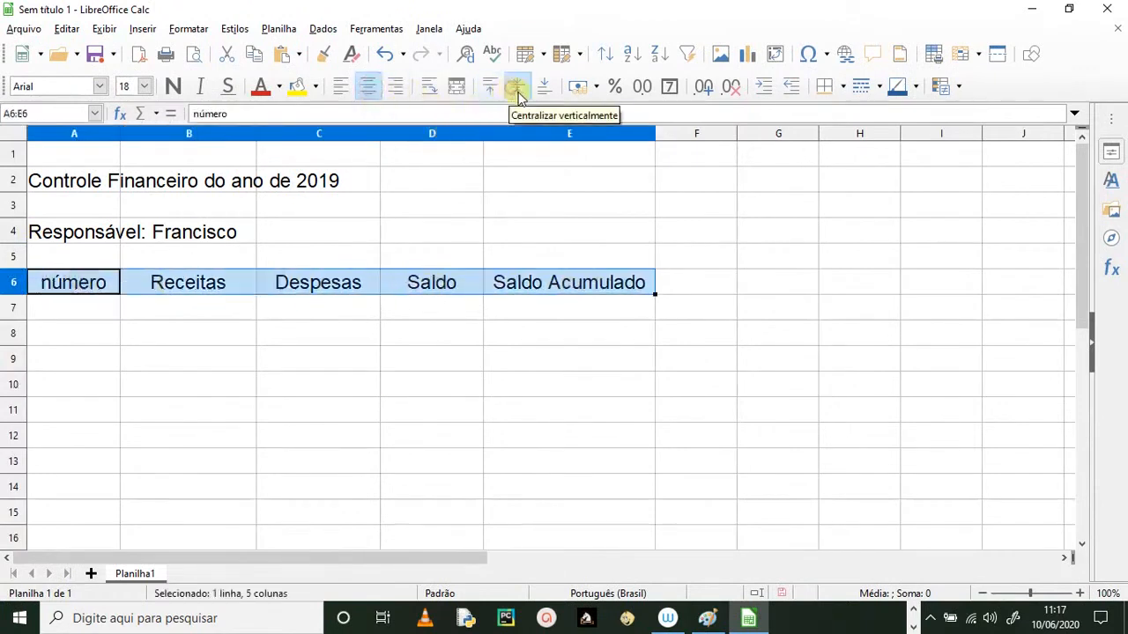
click(185, 379)
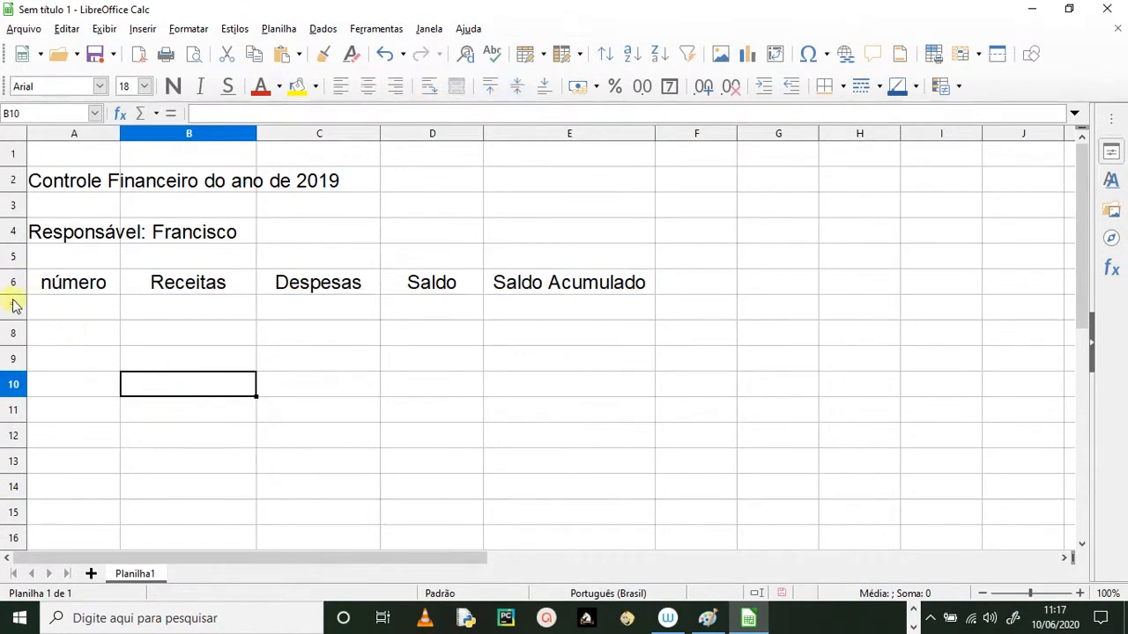
drag(16, 295, 17, 303)
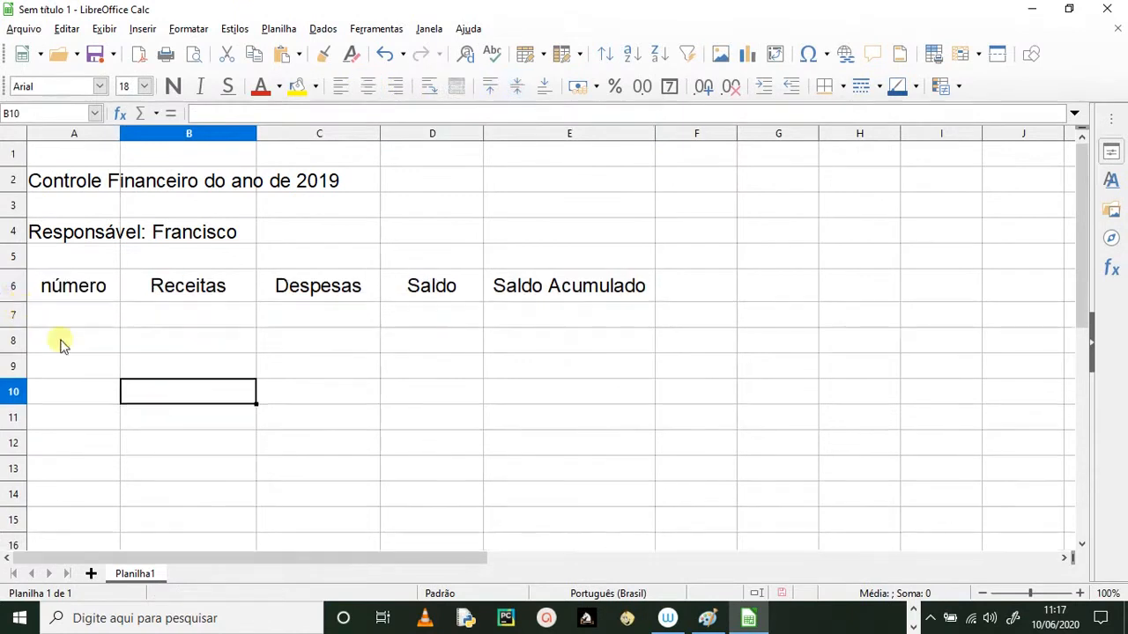
click(384, 348)
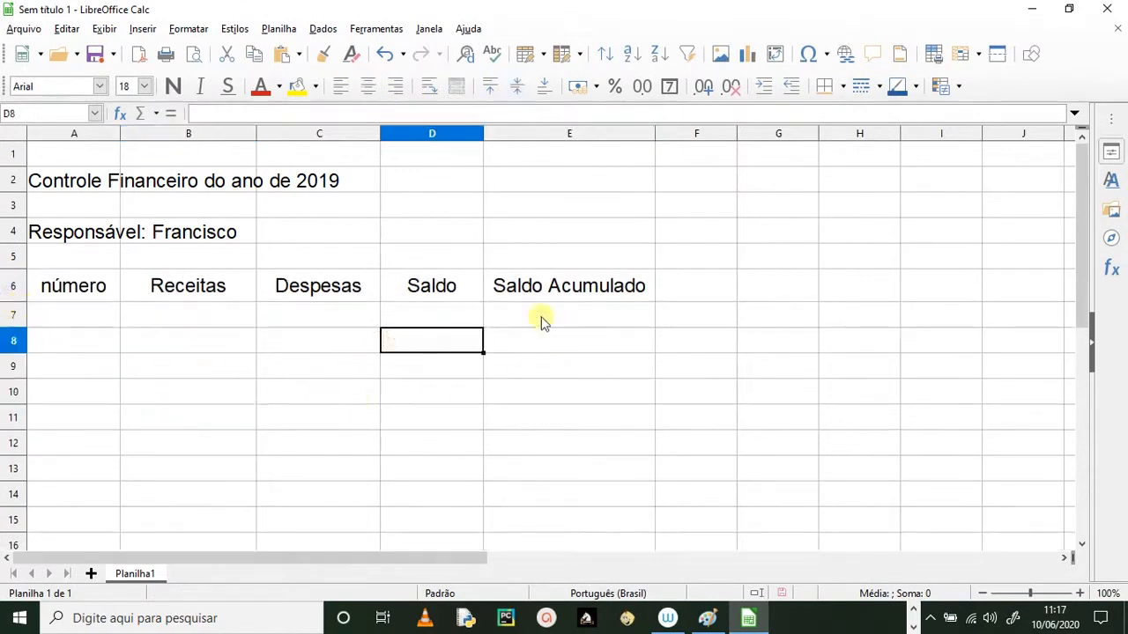
click(116, 297)
click(181, 280)
click(282, 282)
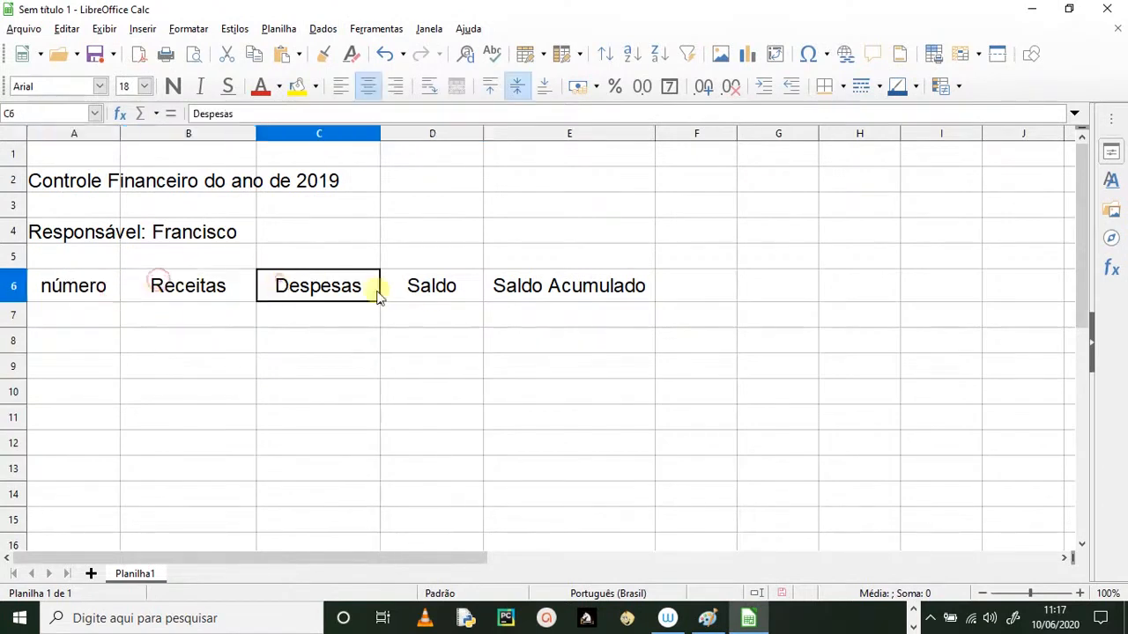
click(436, 293)
click(537, 282)
- Enter 1 in cell A7 and fill the series down to 12 in cell A18
click(81, 317)
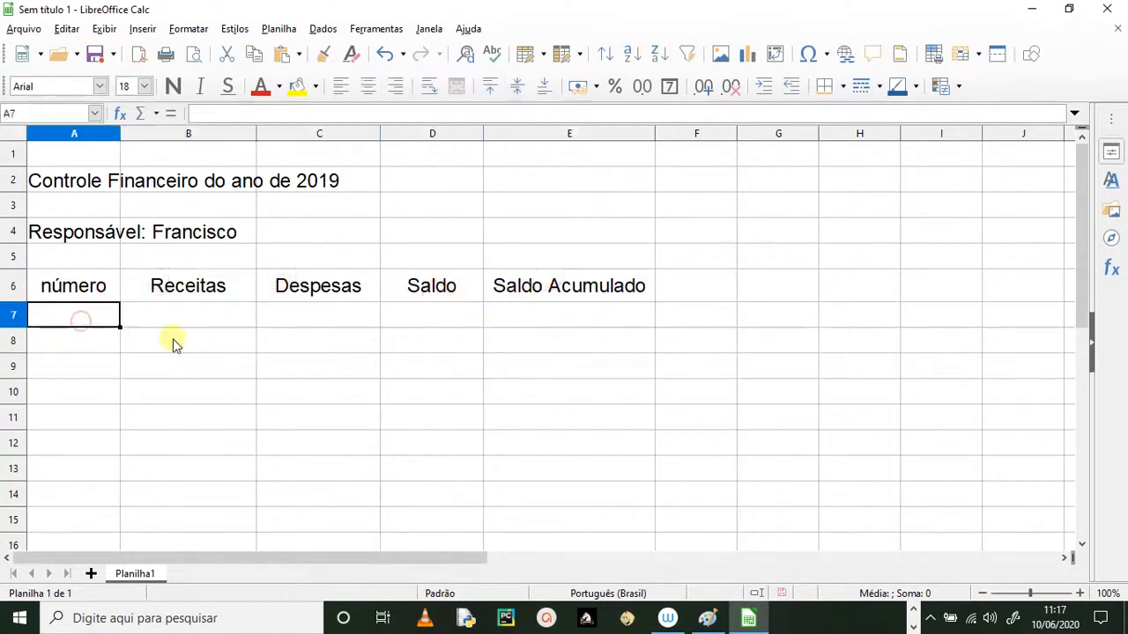
click(76, 321)
text(1)
click(103, 364)
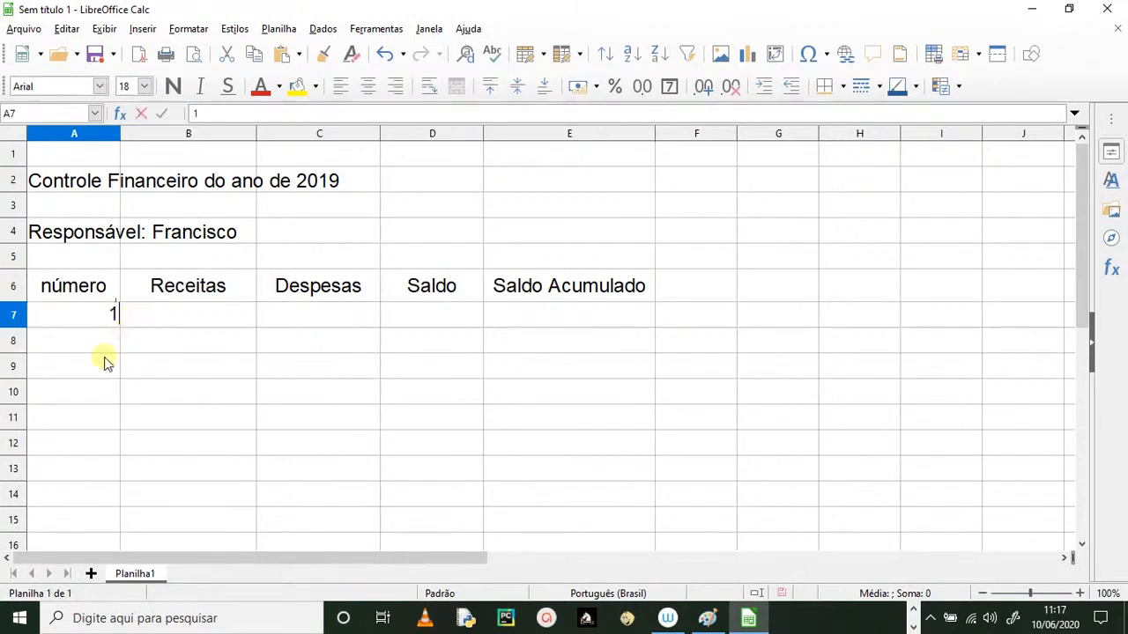
click(97, 317)
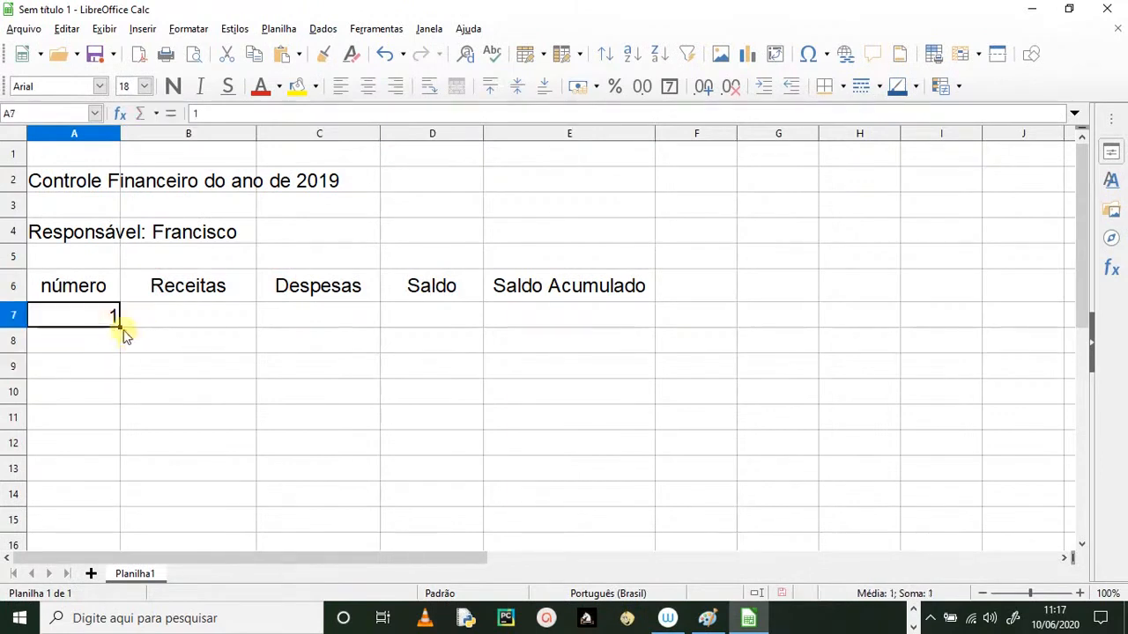
drag(121, 327, 111, 445)
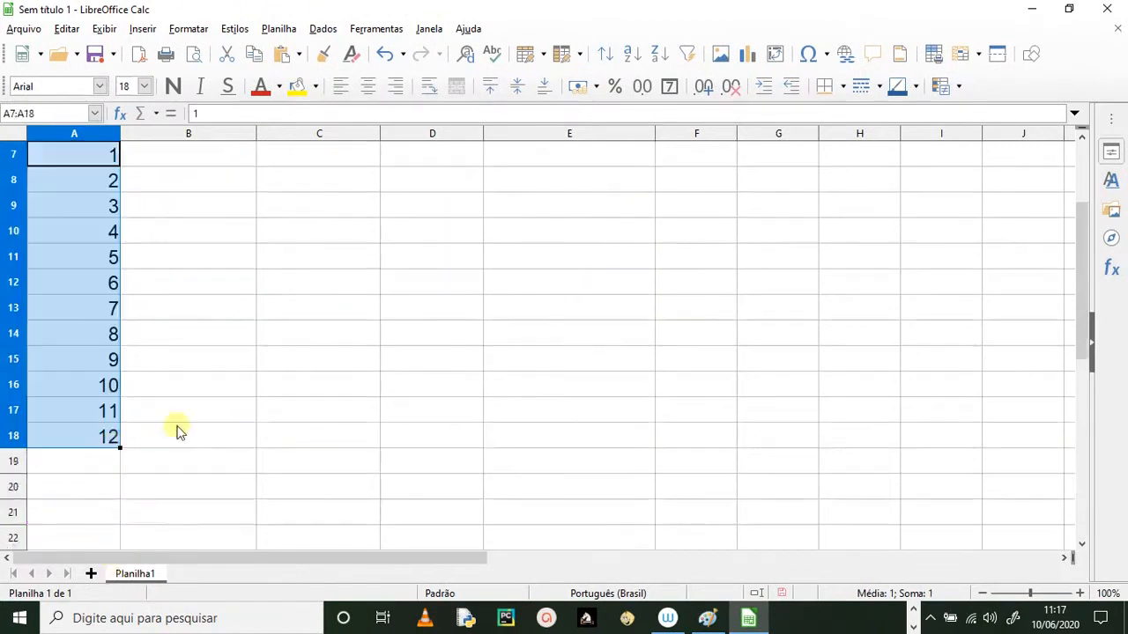
- Centre the numbers 1 to 12 in A7:A18 horizontally and vertically
scroll(305, 396, up, 2)
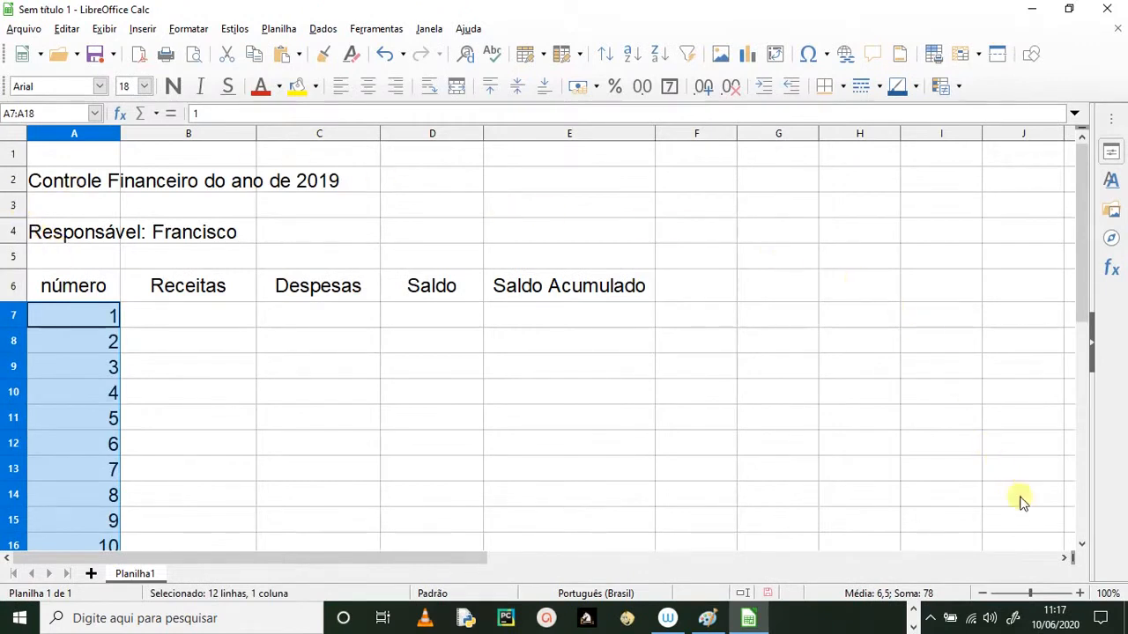
click(1082, 543)
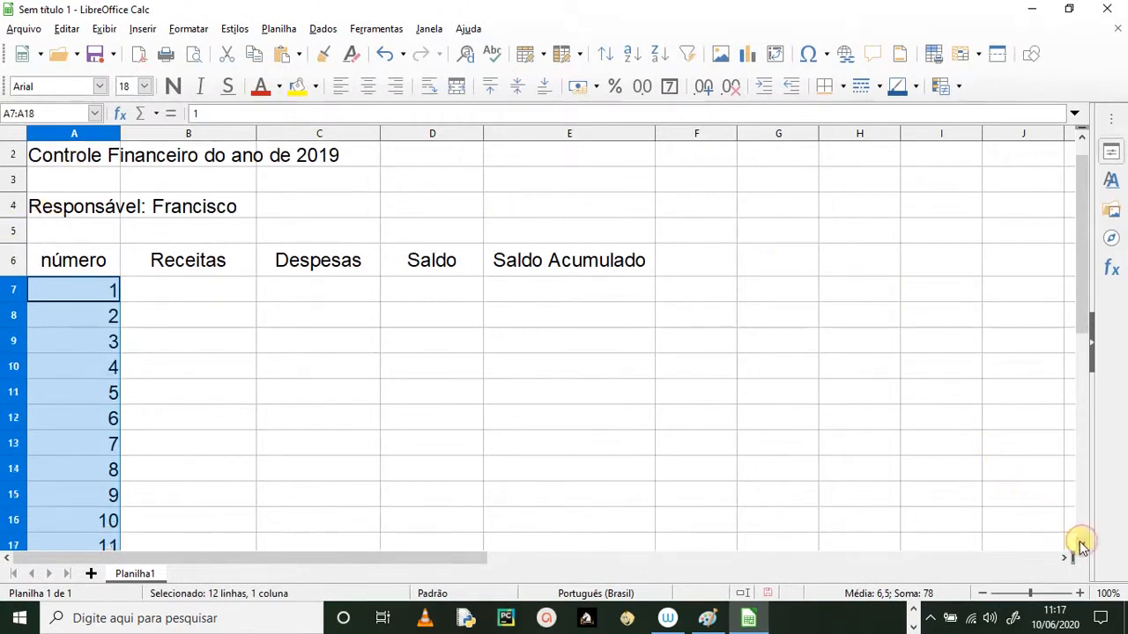
click(1081, 543)
click(1074, 541)
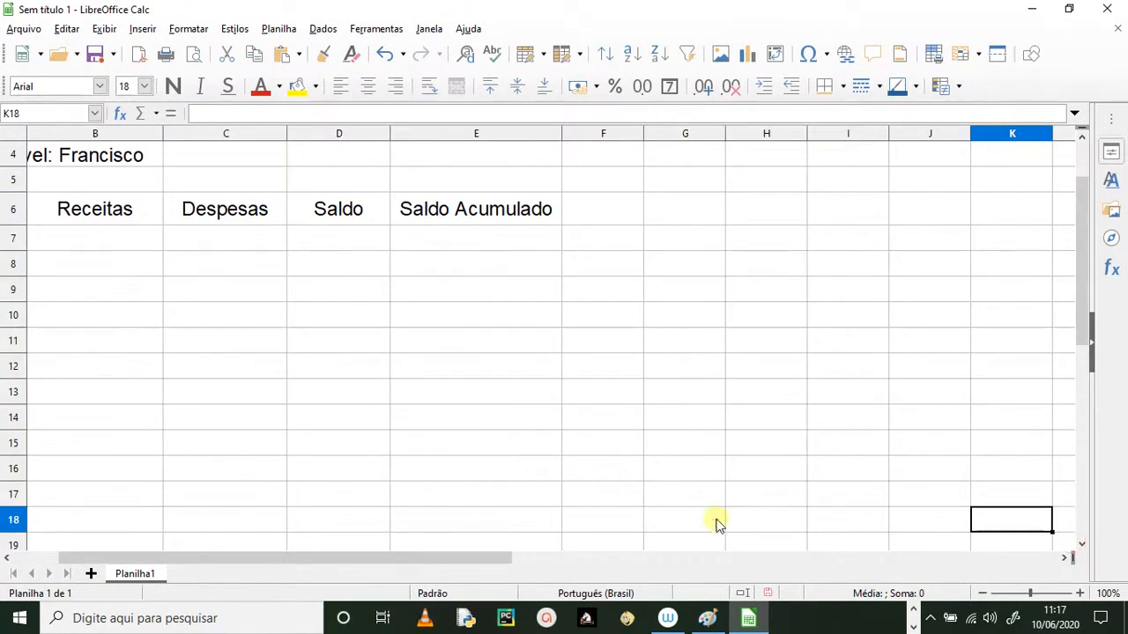
drag(457, 564, 414, 564)
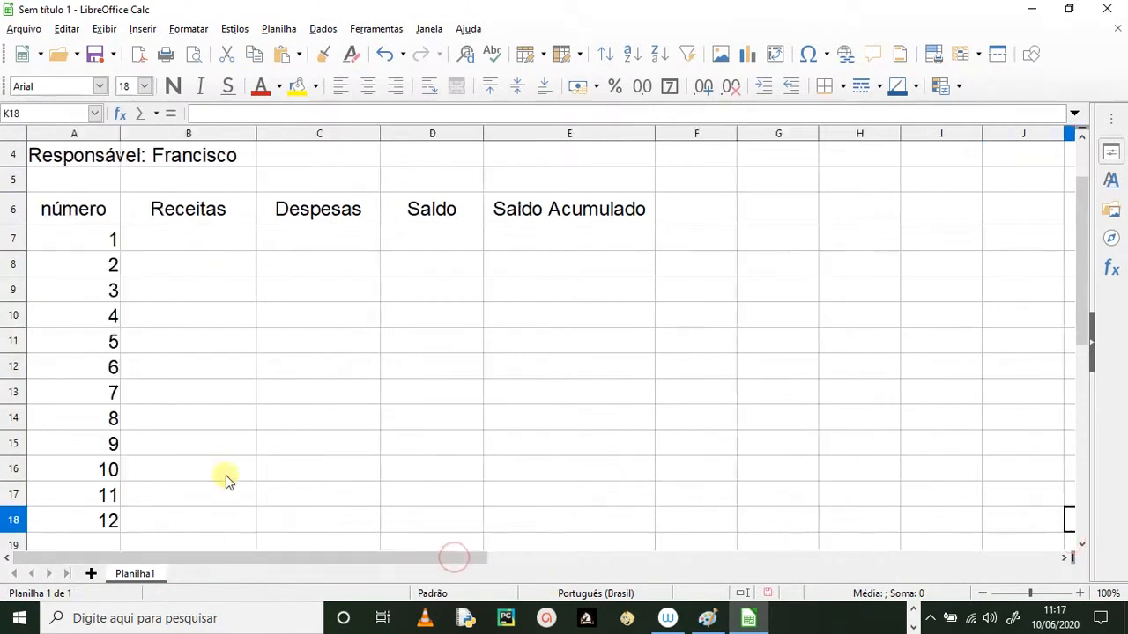
click(171, 236)
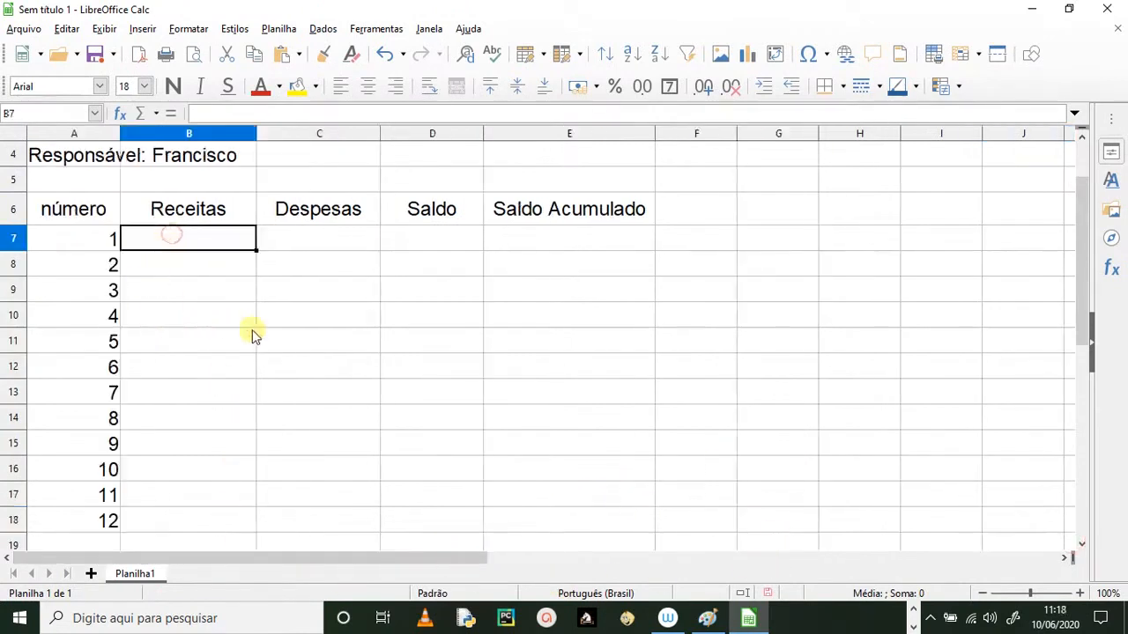
drag(69, 240, 101, 524)
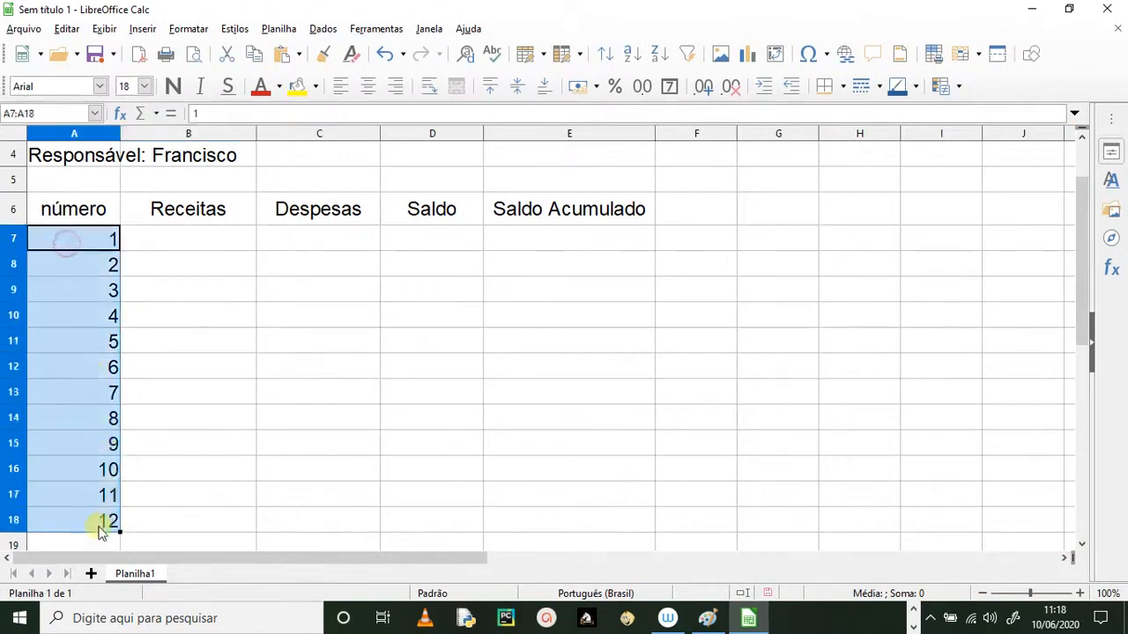
click(368, 86)
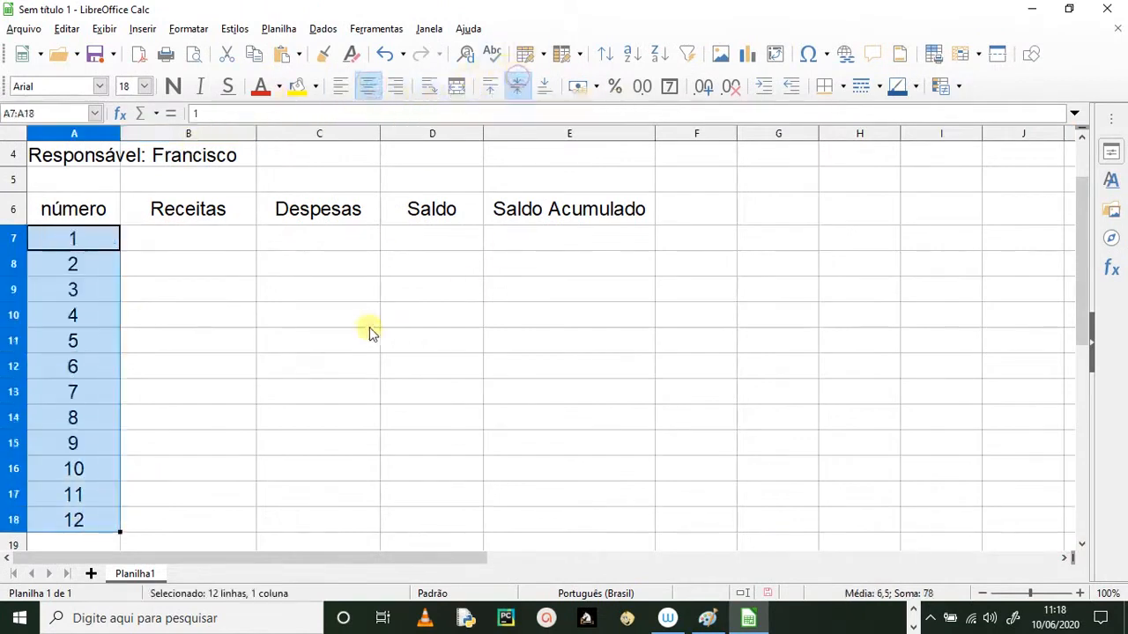
- Enter 3500 under Receitas in cell B7 and 2900 under Despesas in cell C7
click(198, 244)
drag(186, 238, 218, 326)
click(188, 240)
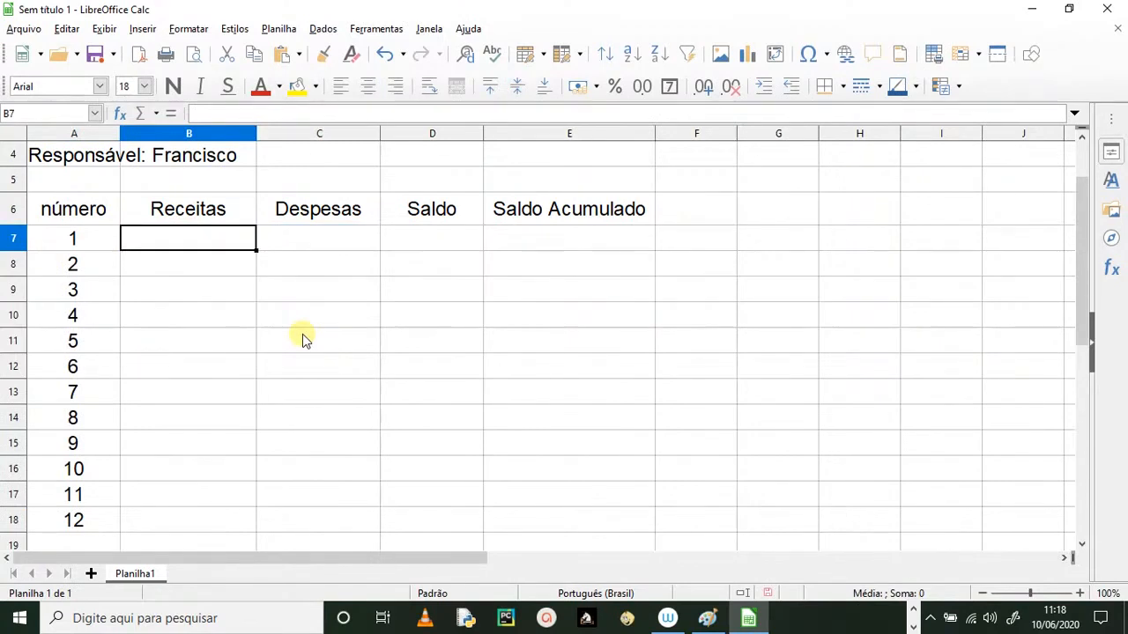
text(3500)
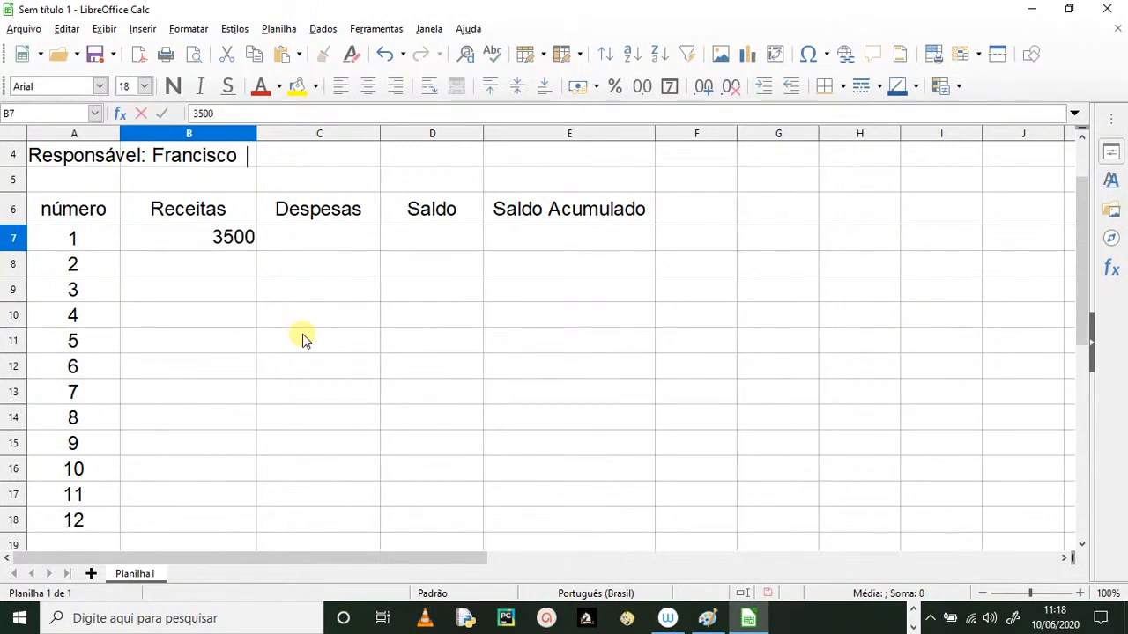
key(Right)
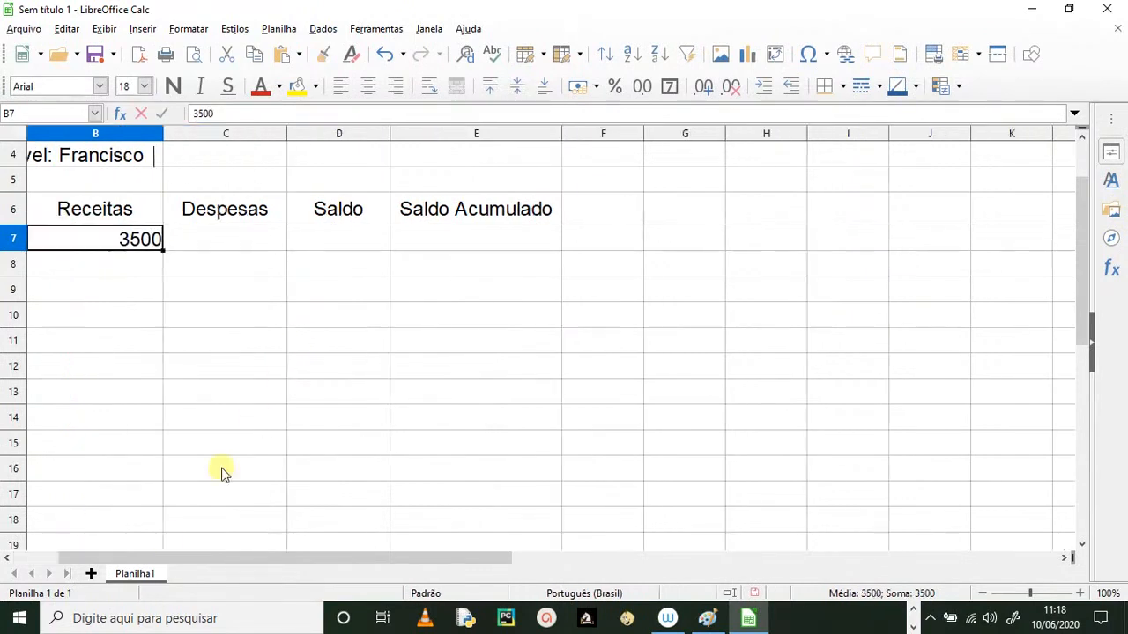
drag(173, 557, 132, 557)
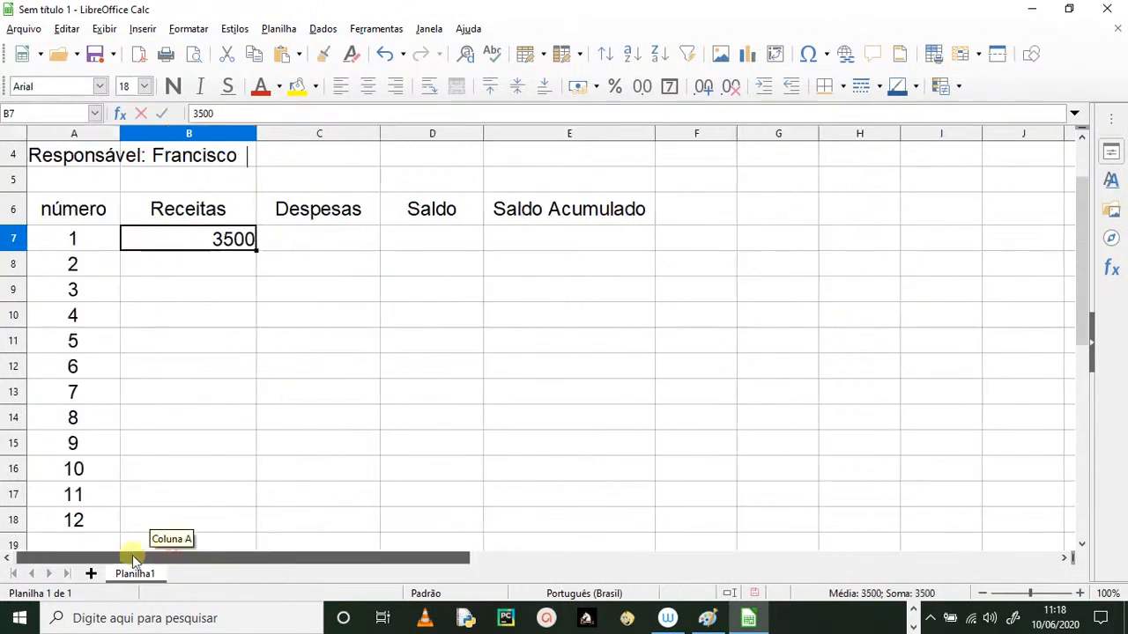
click(334, 246)
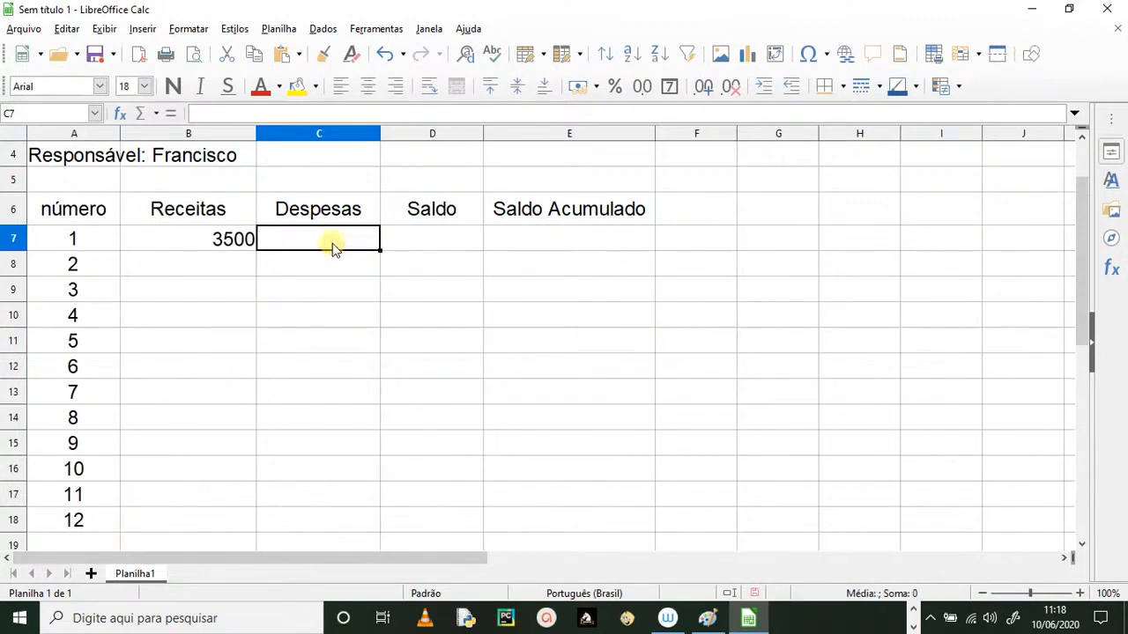
text(2900)
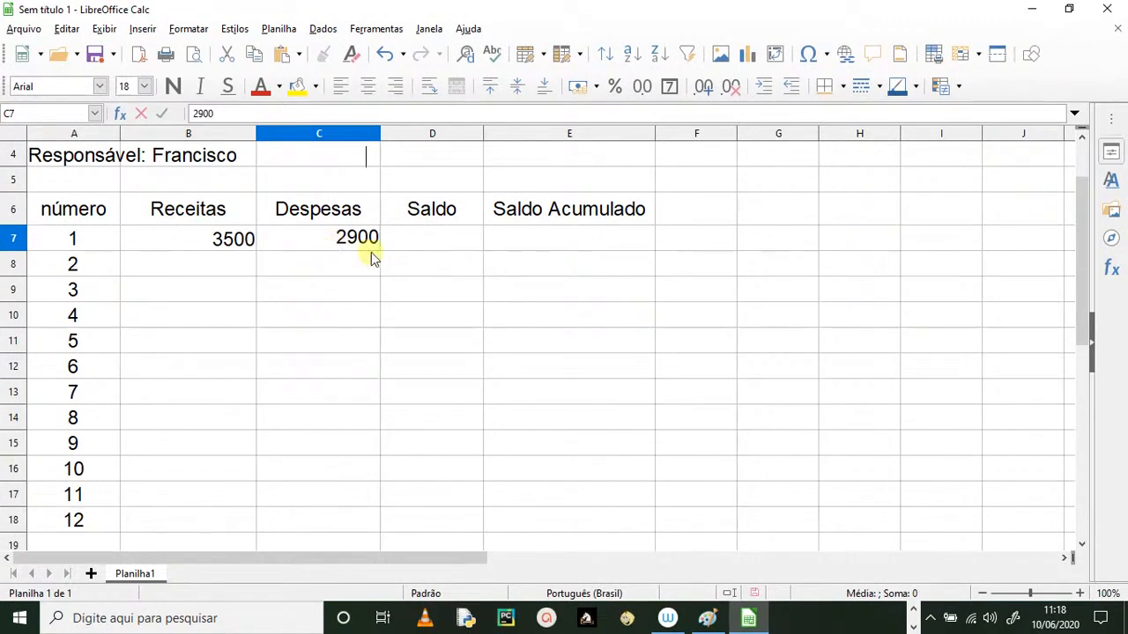
- Calculate the first month's Saldo in cell D7 with the formula =B7-C7
click(414, 244)
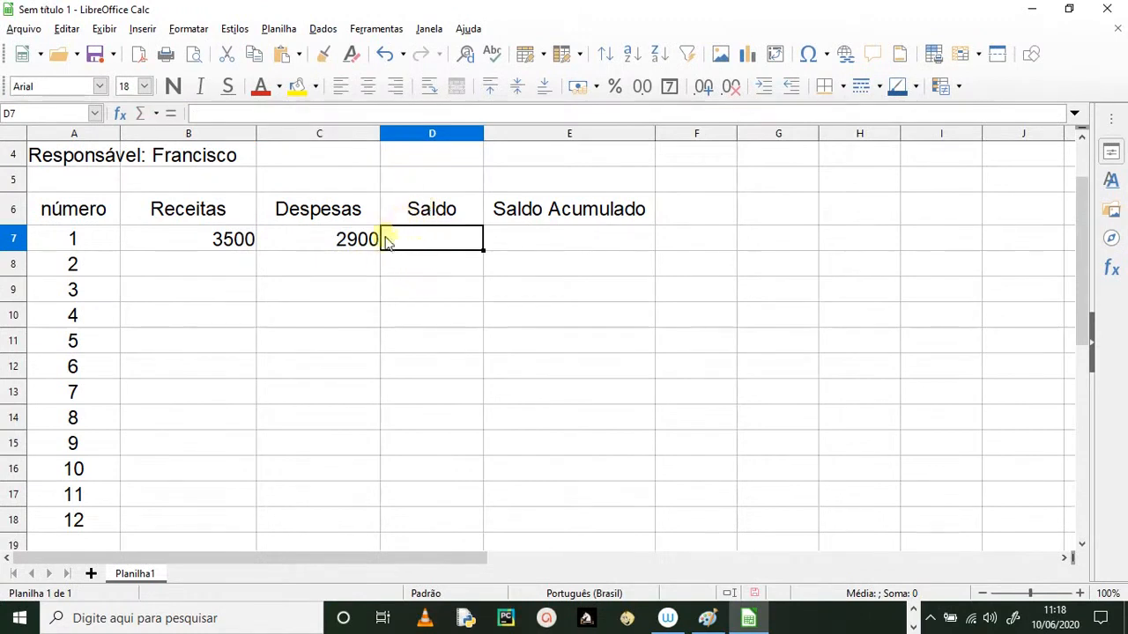
text(=)
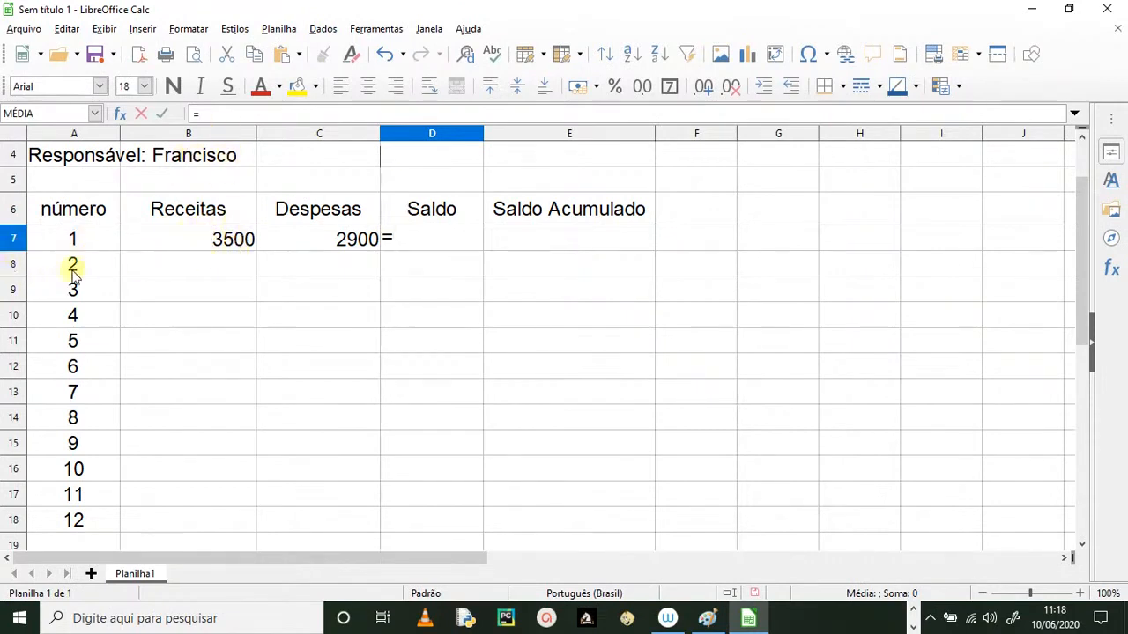
click(222, 243)
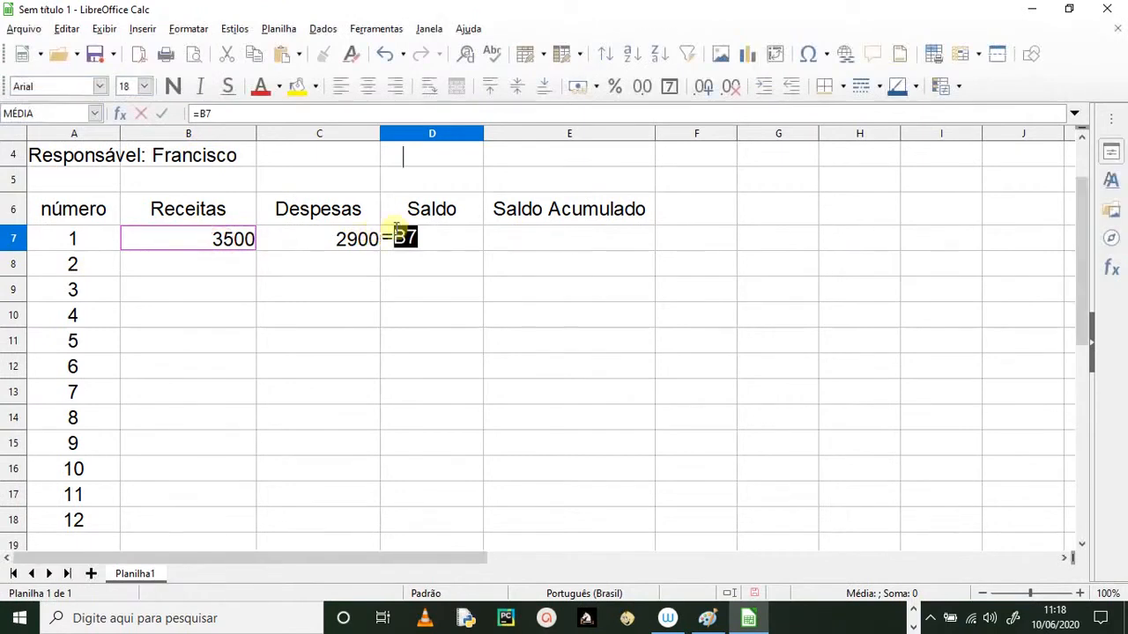
text(-)
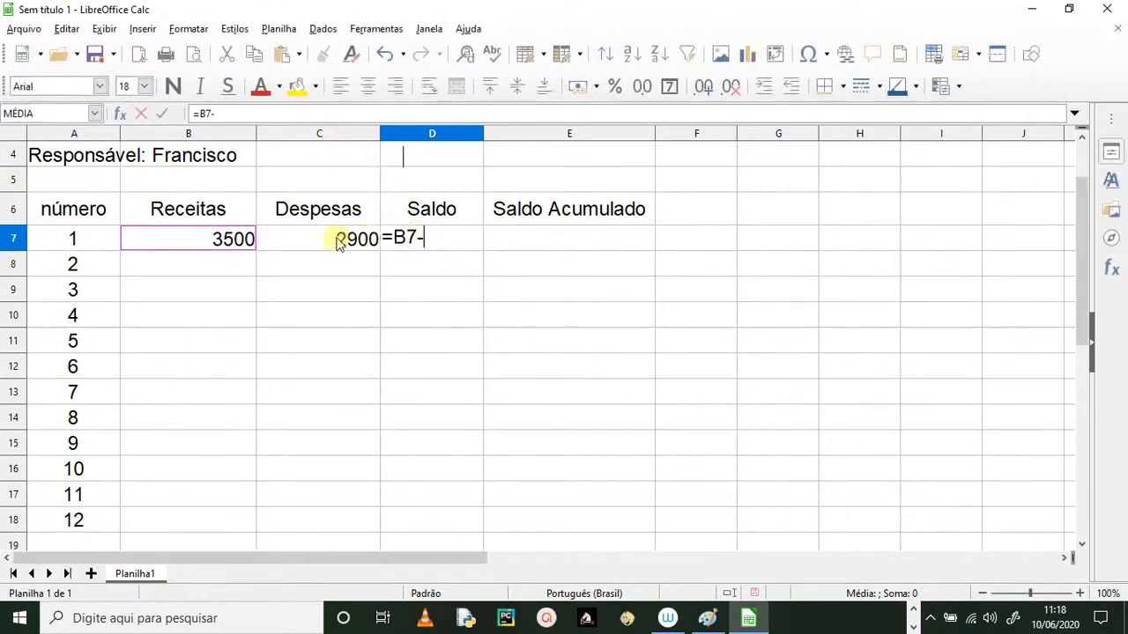
click(275, 242)
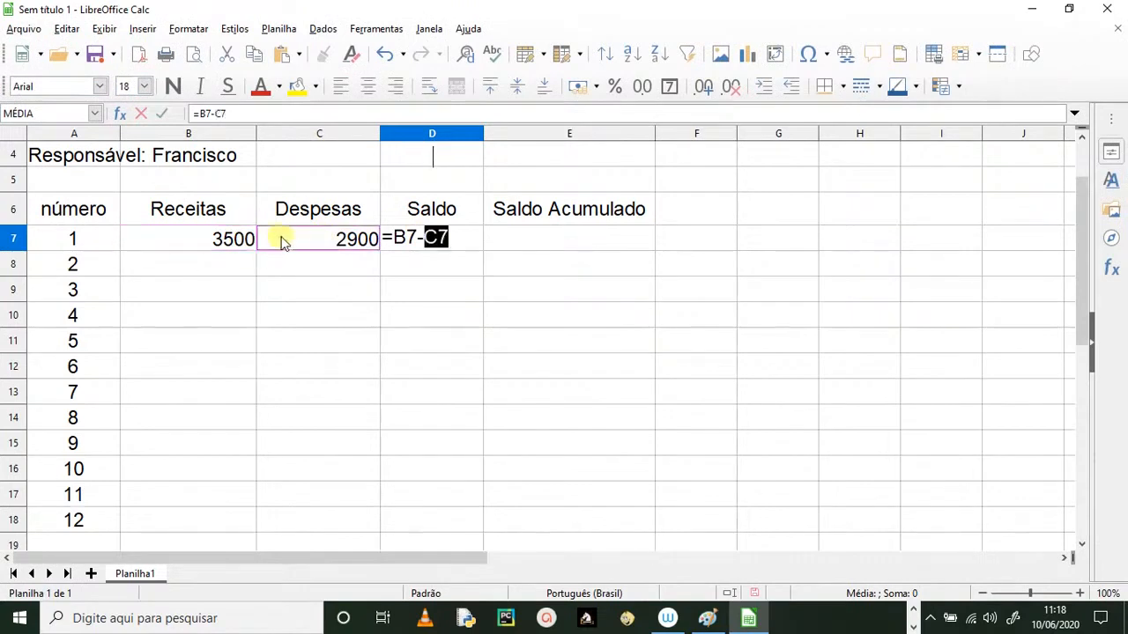
click(467, 238)
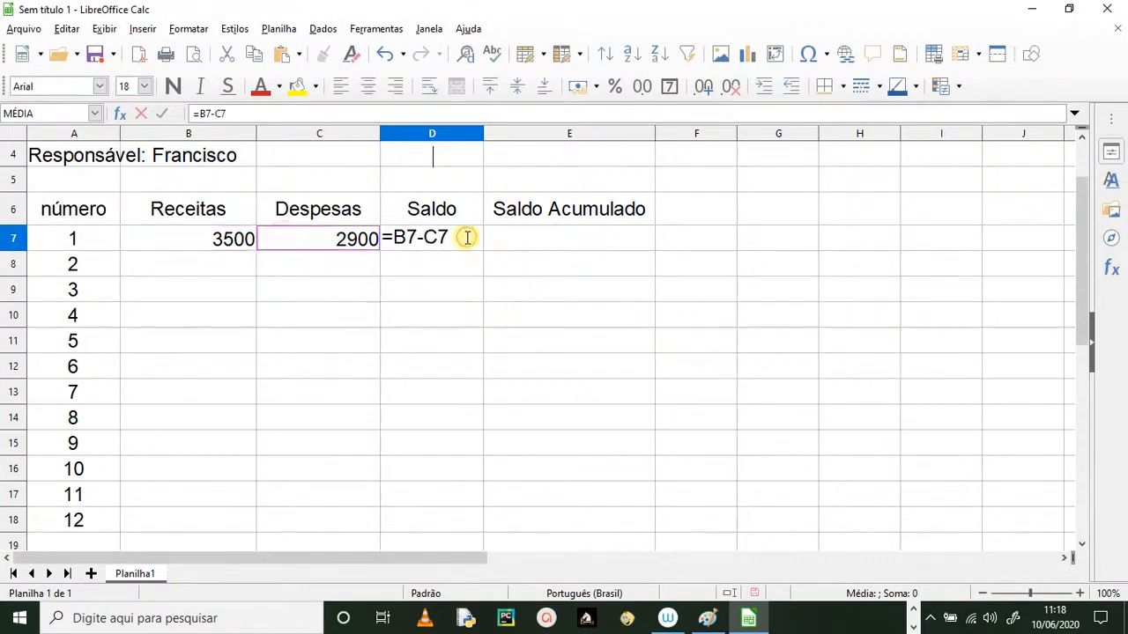
key(Return)
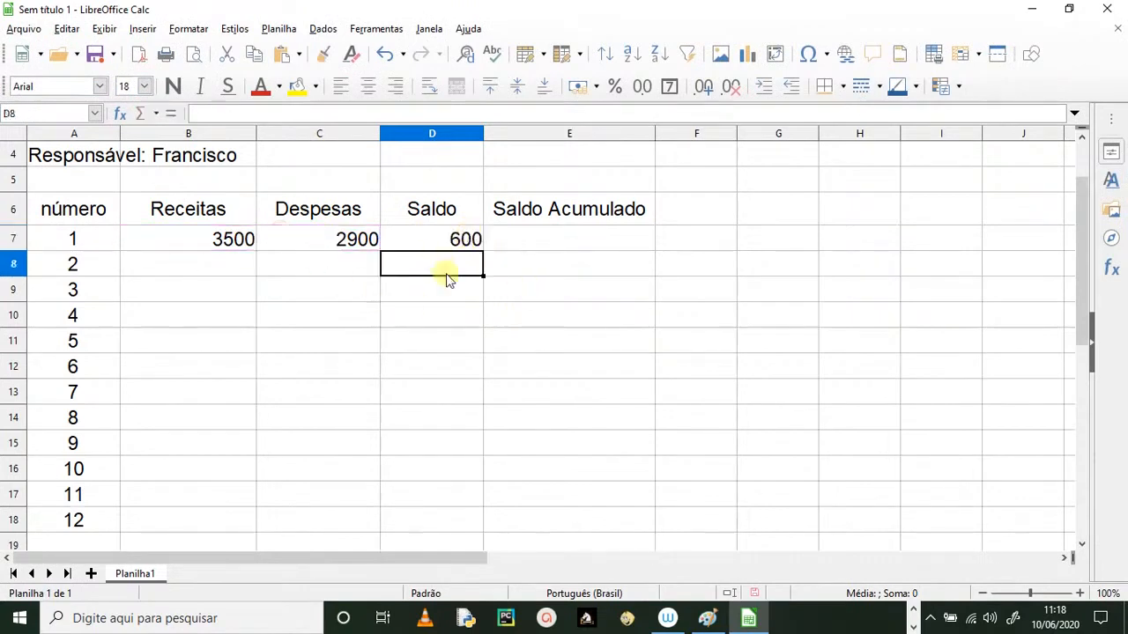
drag(441, 296, 440, 307)
- Set the first Saldo Acumulado in cell E7 with the formula =D7
click(532, 232)
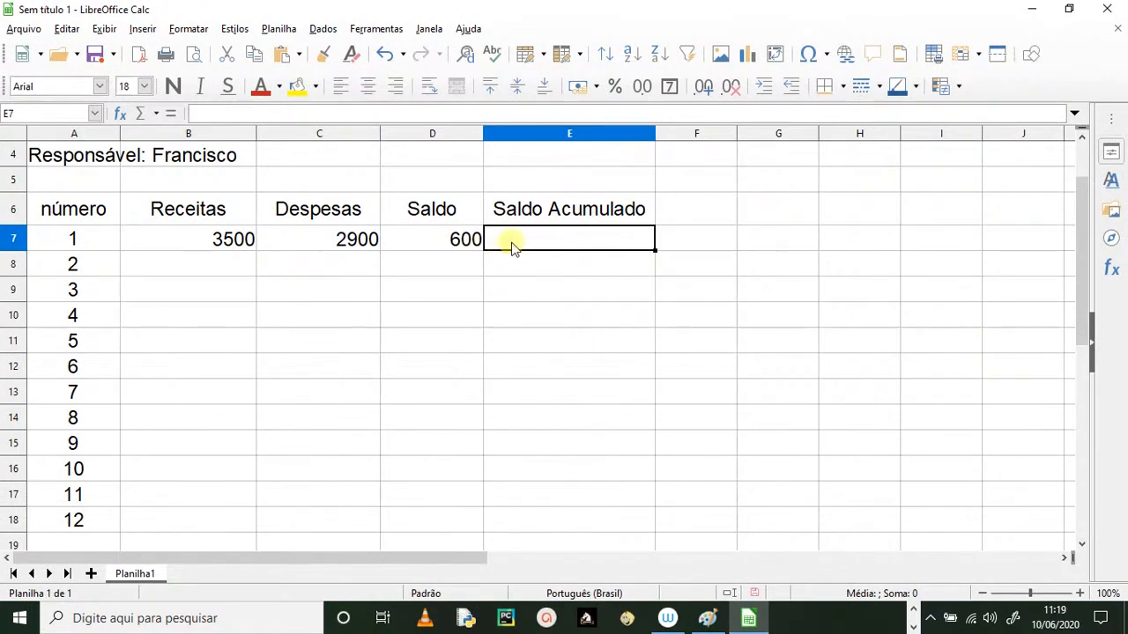
text(=)
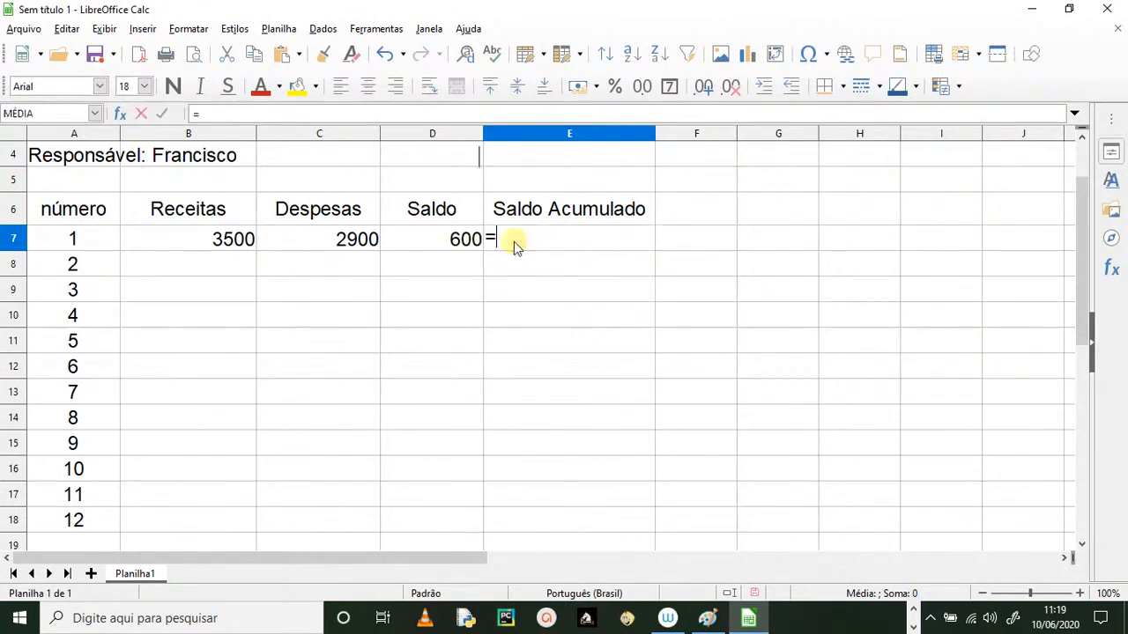
click(430, 247)
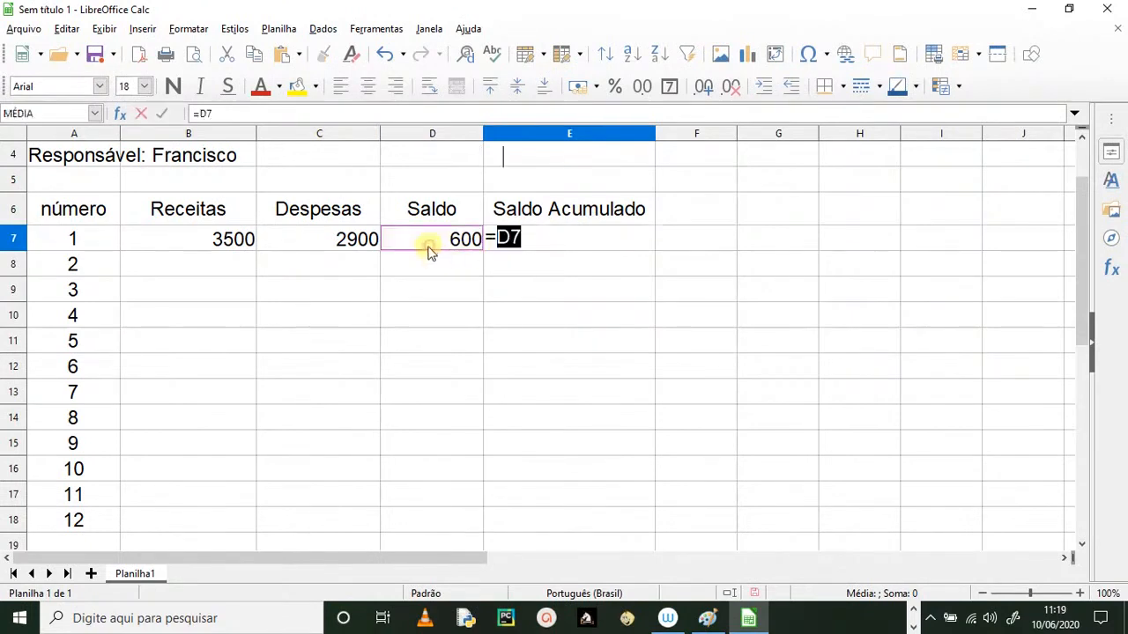
key(Return)
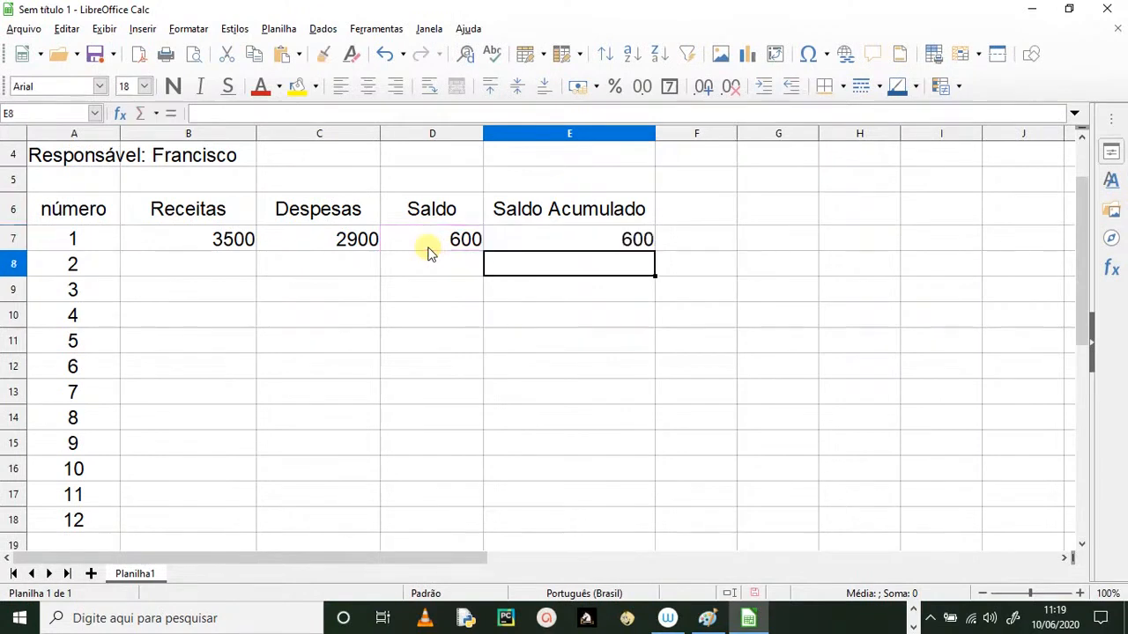
click(232, 248)
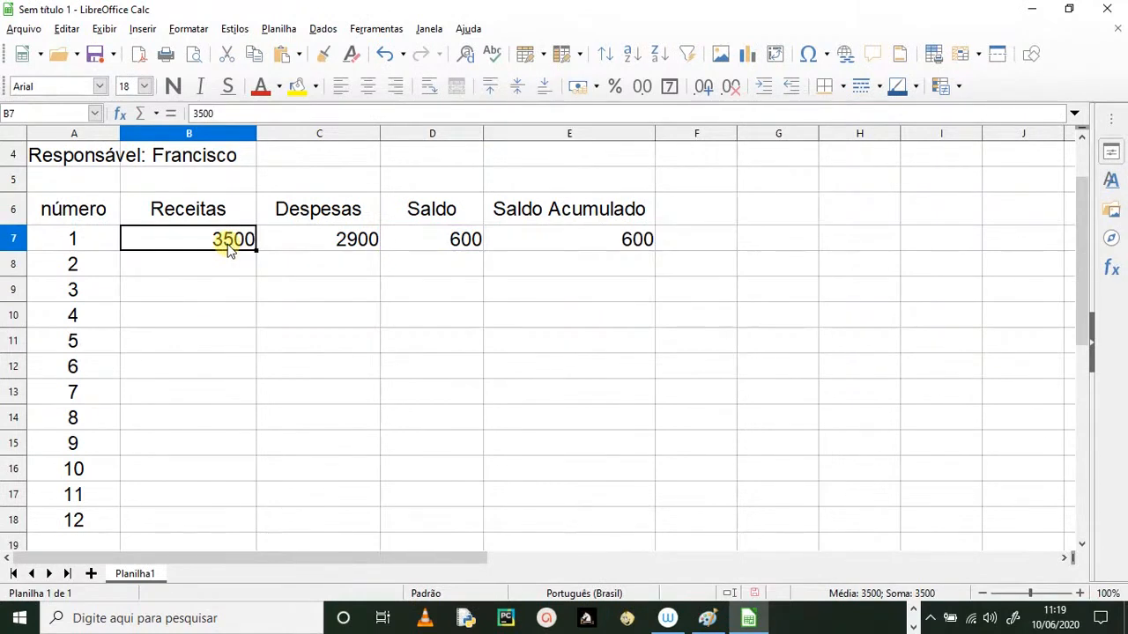
- Change the first month's Receitas in cell B7 to 4500 and its Despesas in cell C7 to 3100
text(4500)
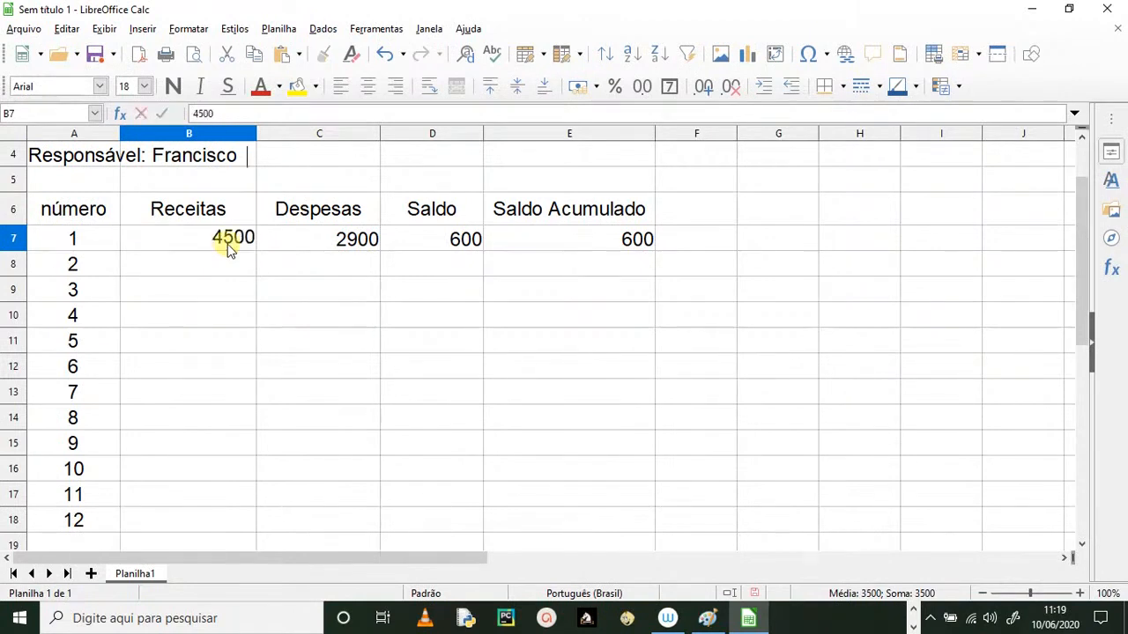
key(Tab)
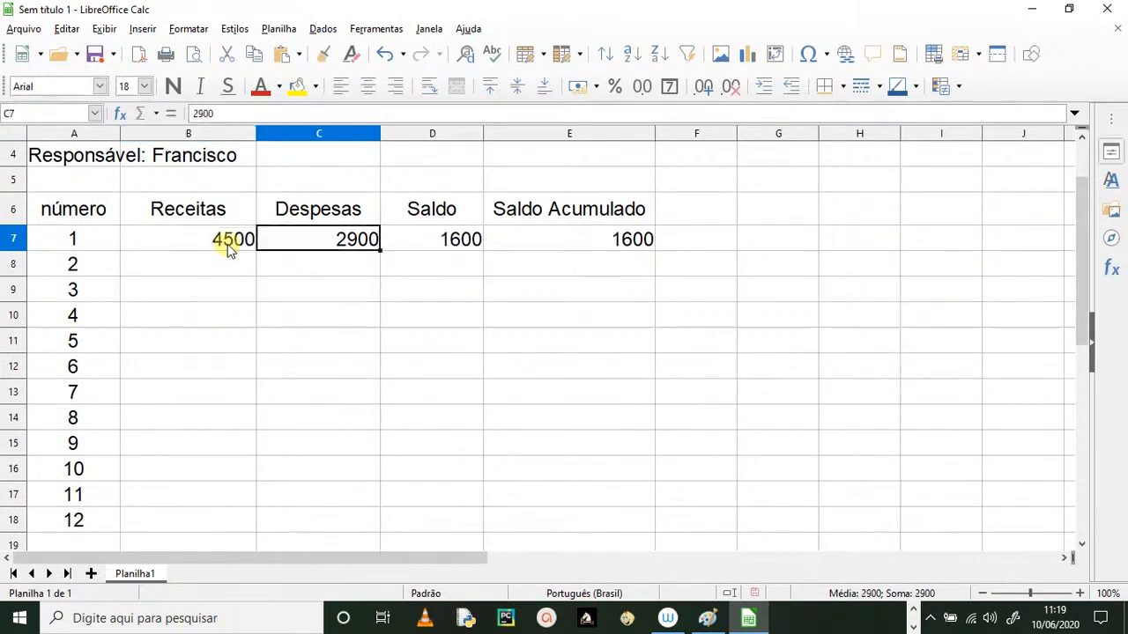
text(310)
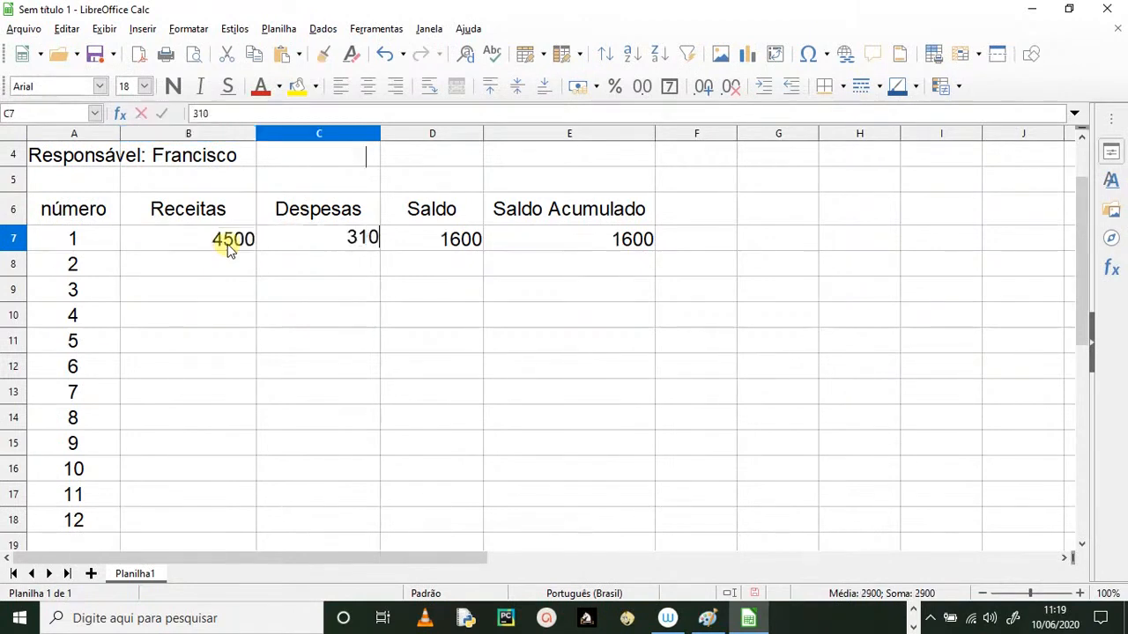
text(0)
key(Return)
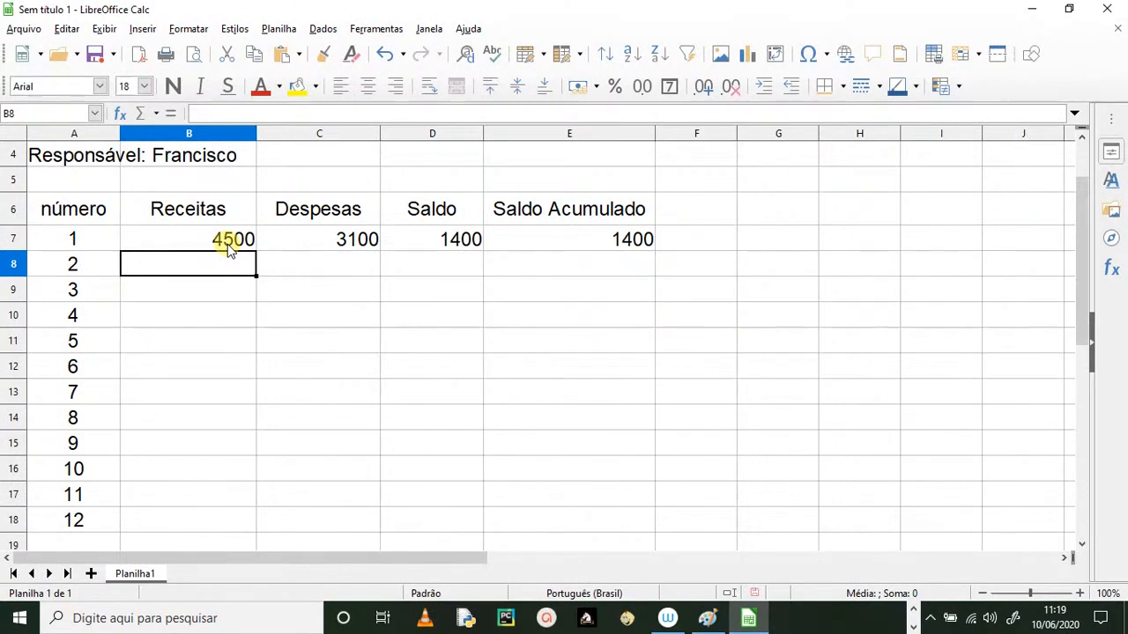
- Enter the second month's Receitas of 4300 in cell B8 and Despesas of 3300 in cell C8
text(4300)
key(Tab)
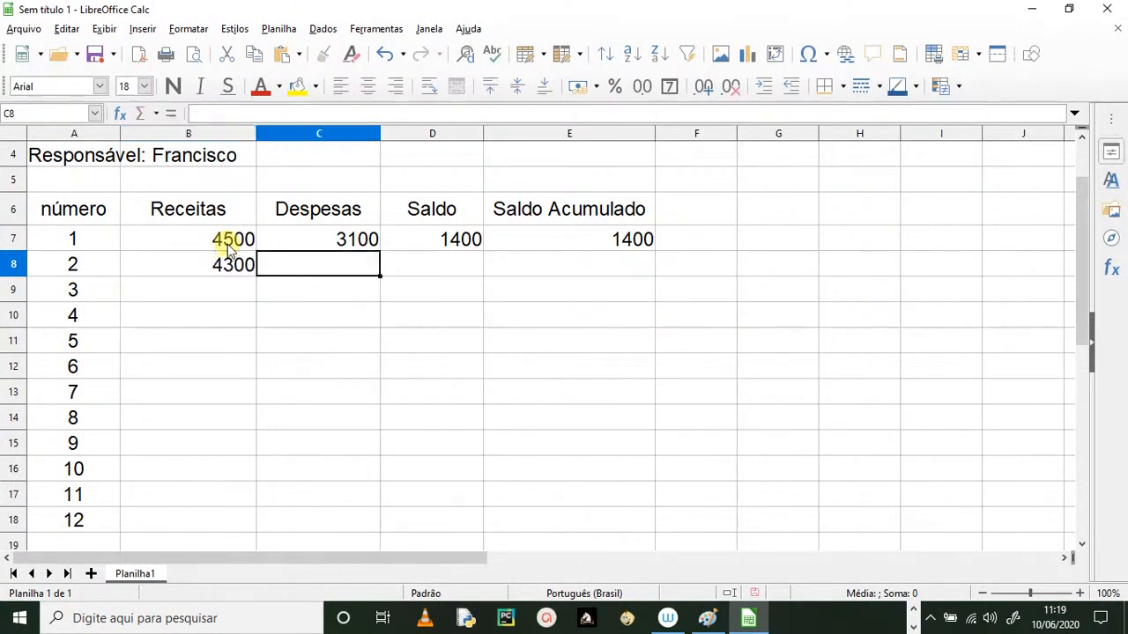
text(3300)
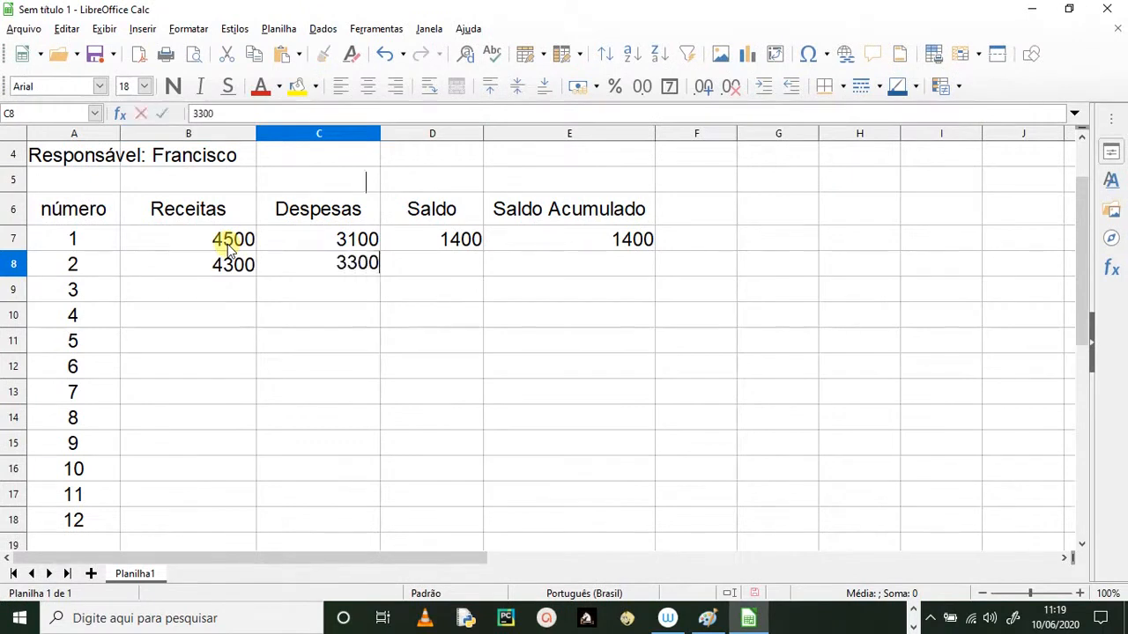
key(Tab)
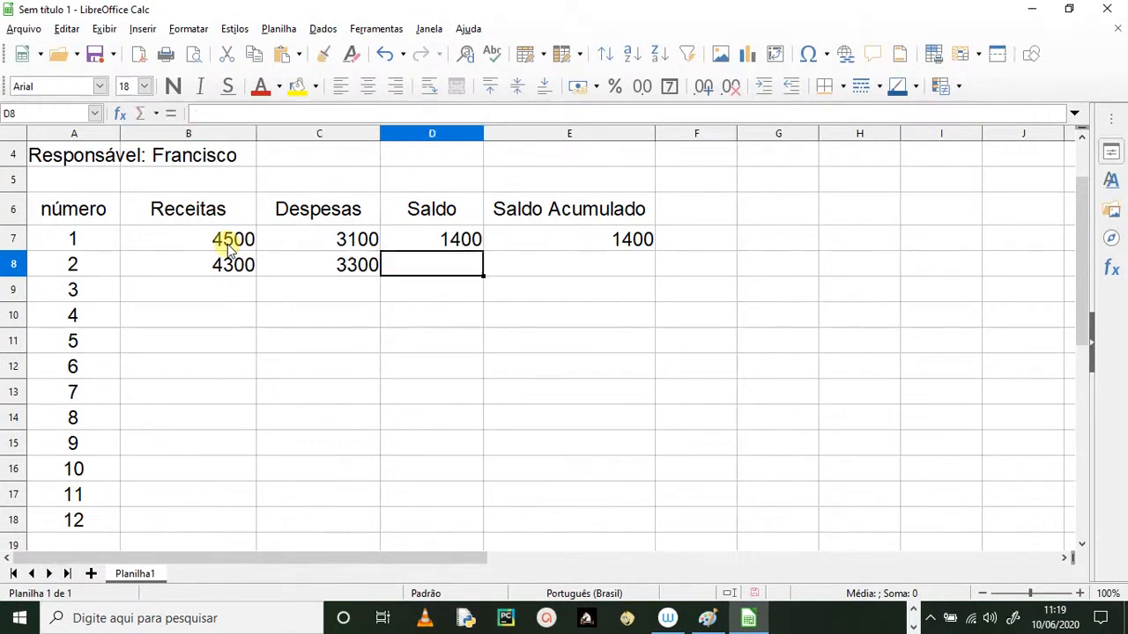
- Fill the Saldo formula from cell D7 down through D18 for all twelve months
click(438, 244)
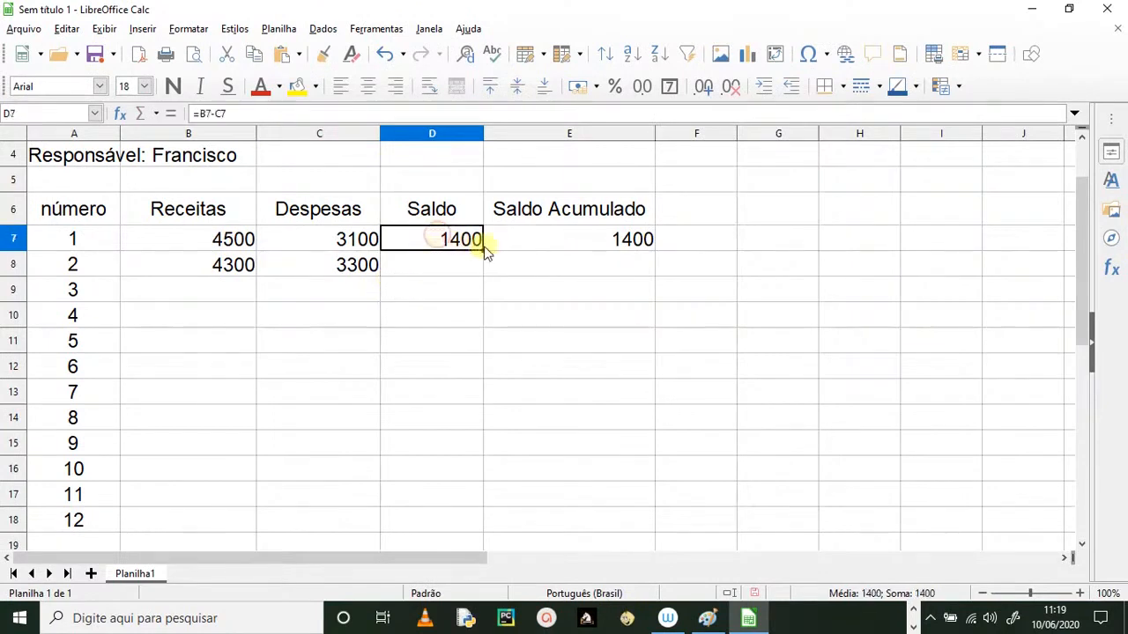
drag(483, 251, 474, 527)
click(315, 306)
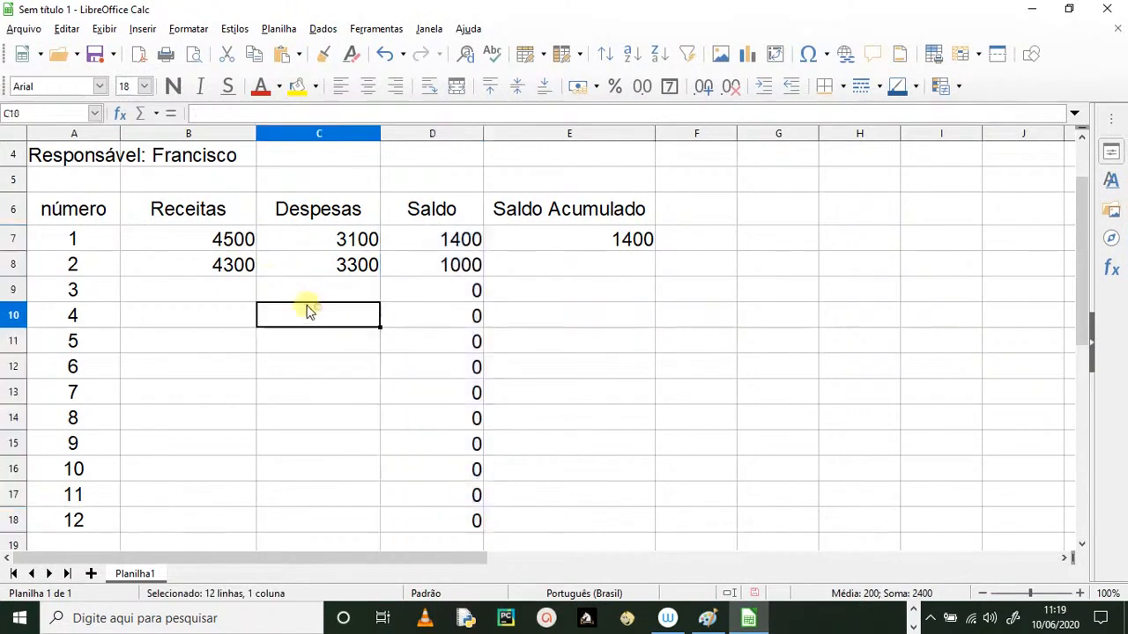
- Change the second month's Despesas in cell C8 to 3400
click(249, 270)
click(316, 257)
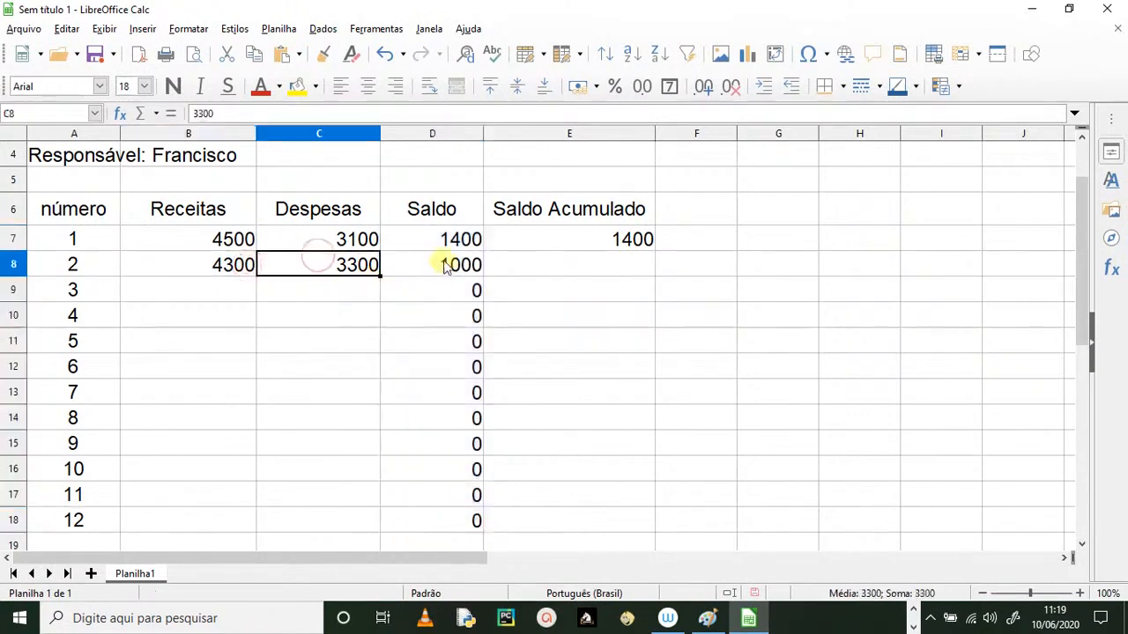
click(440, 261)
click(319, 262)
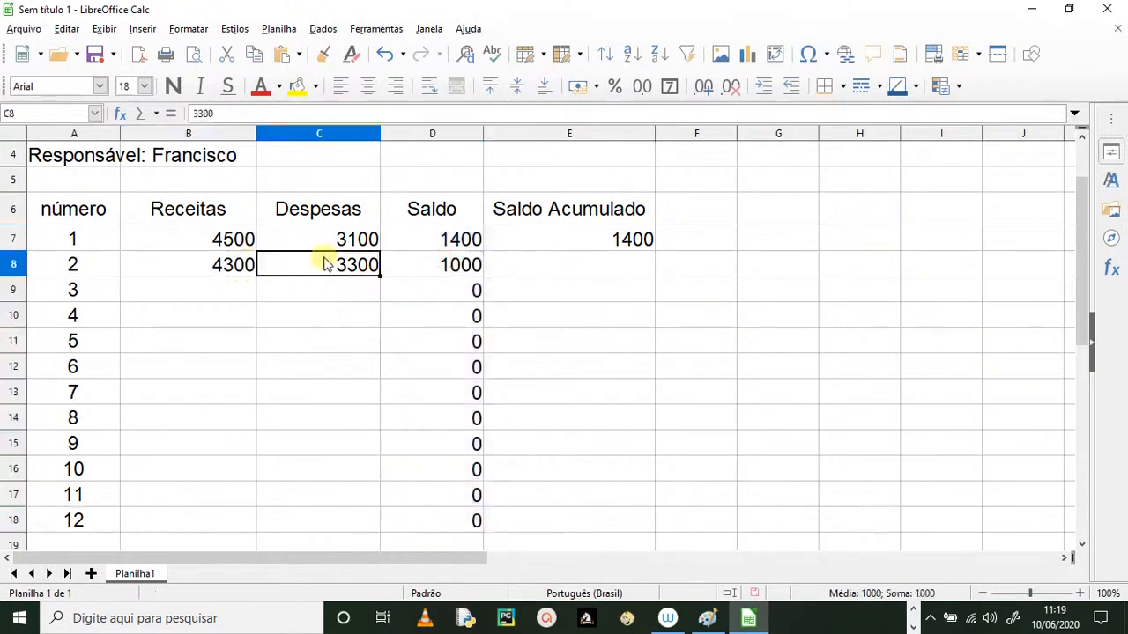
text(3400)
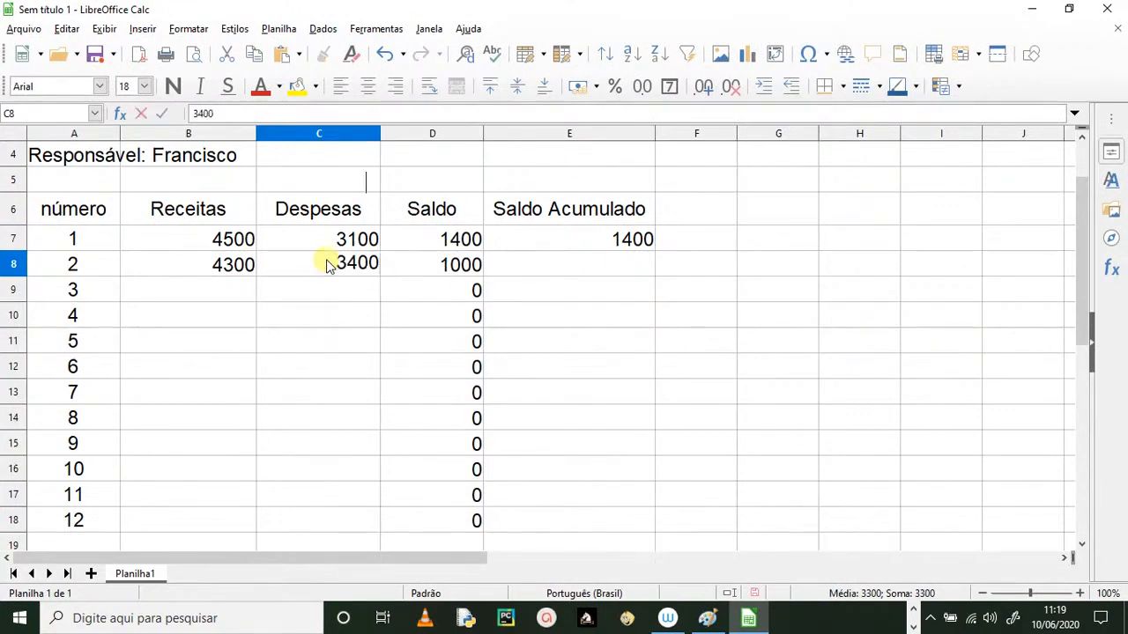
key(Return)
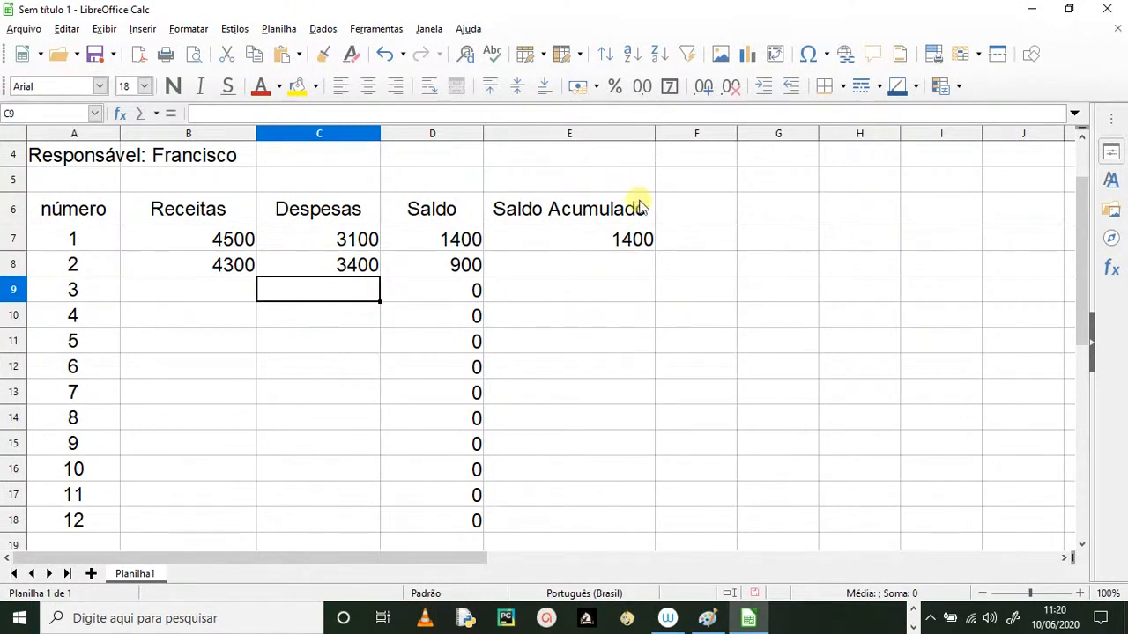
- Calculate the second month's Saldo Acumulado in cell E8 with the formula =D8+E7
click(580, 272)
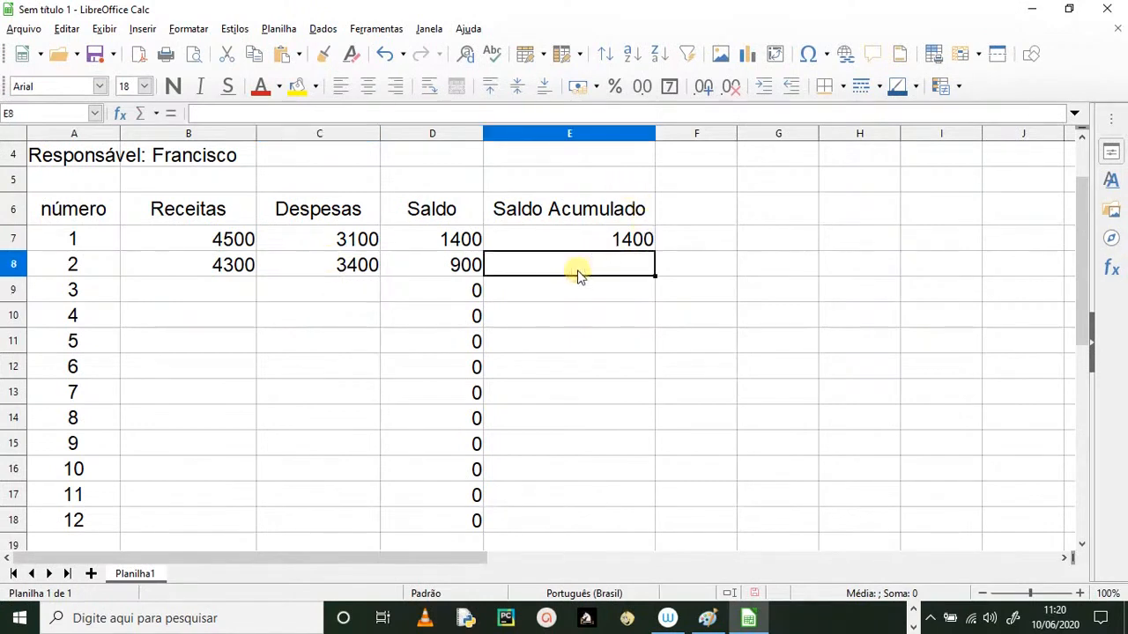
text(=)
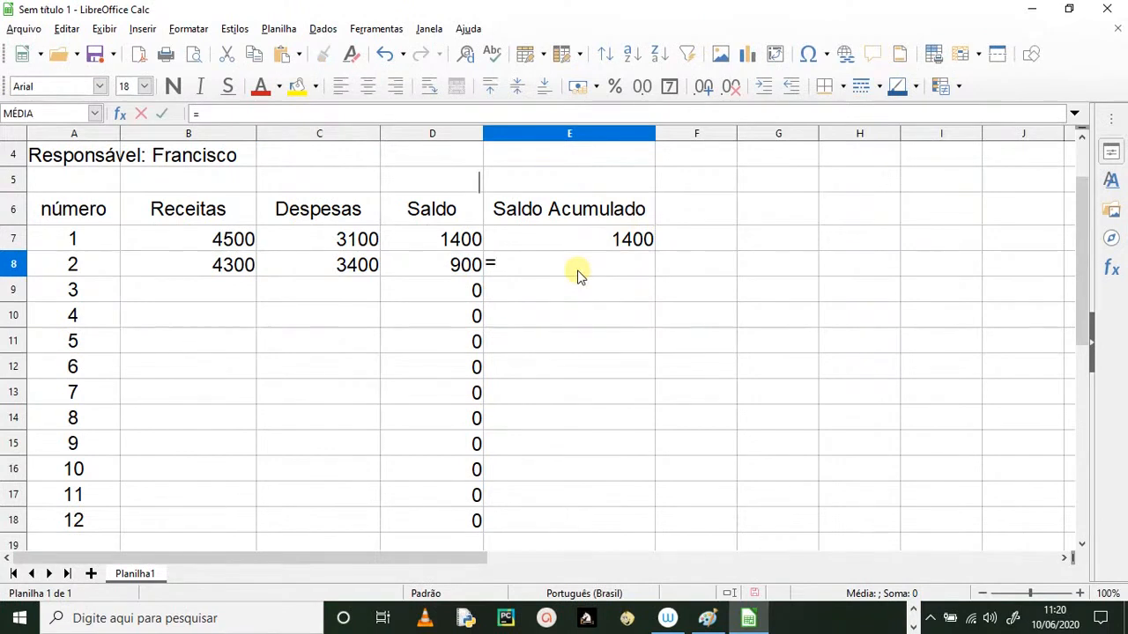
click(415, 274)
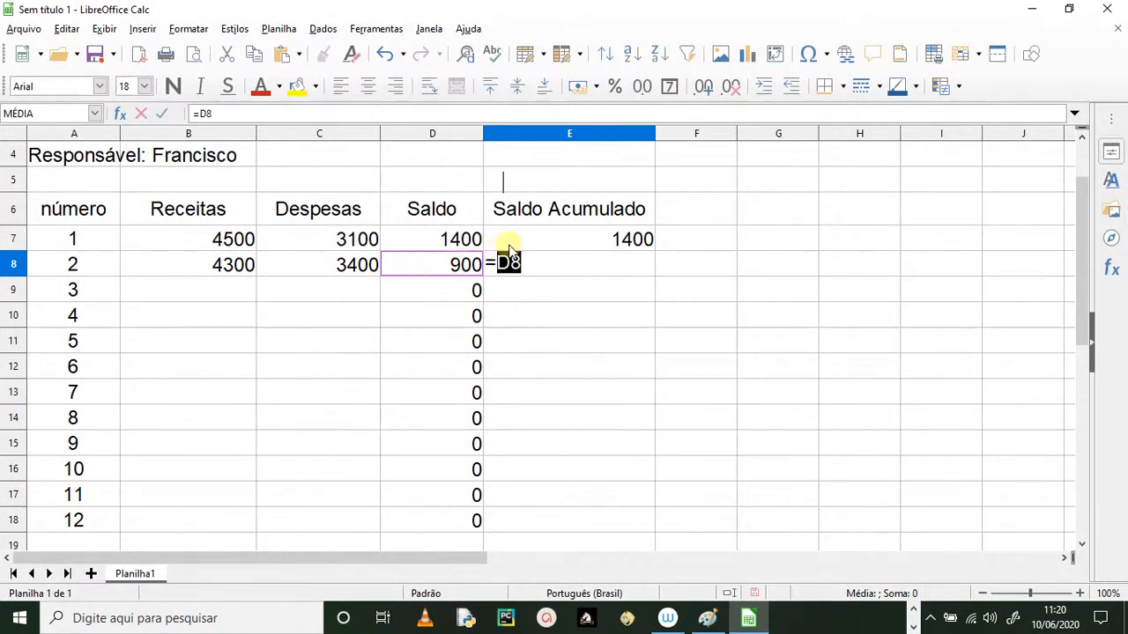
text(+)
click(567, 242)
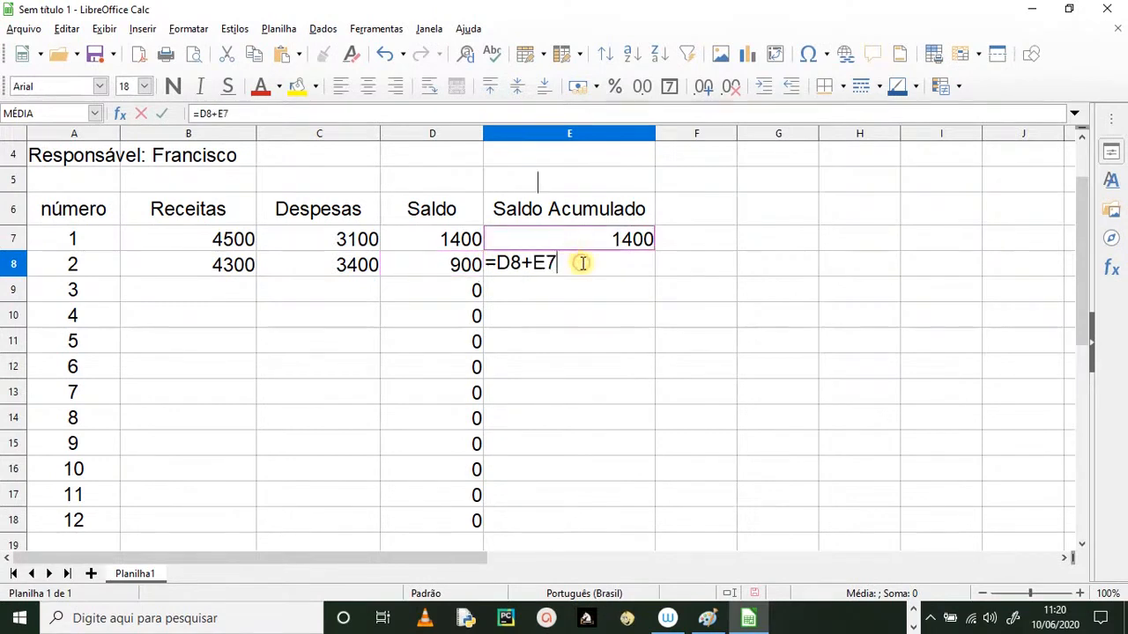
key(Return)
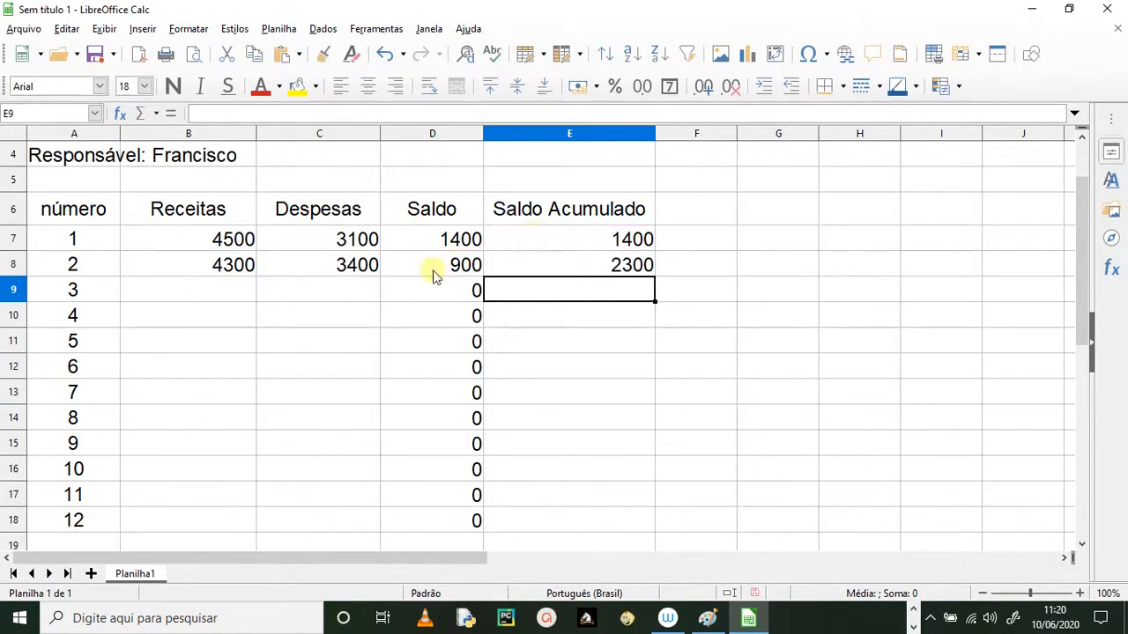
- Fill the Saldo Acumulado formula from cell E8 down through E18
click(649, 264)
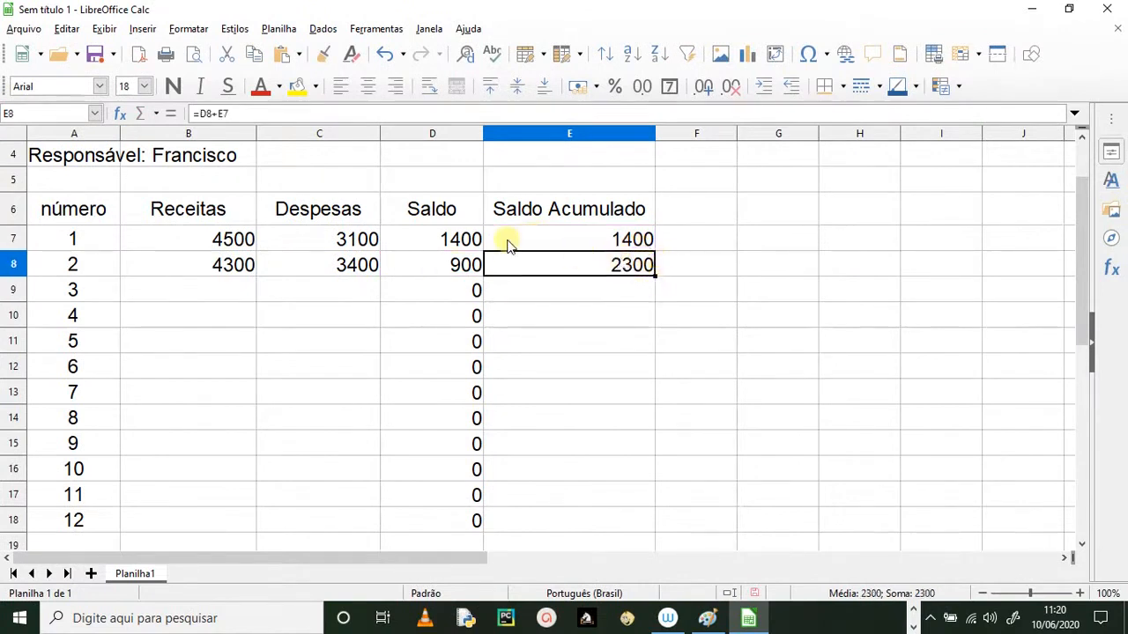
drag(654, 273, 674, 529)
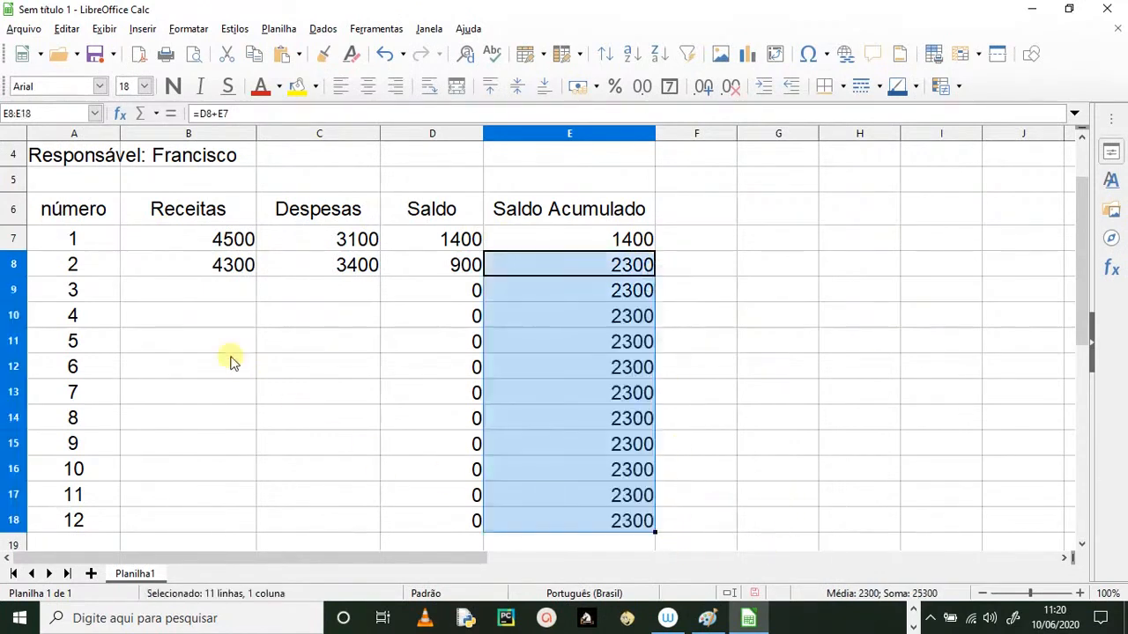
click(197, 292)
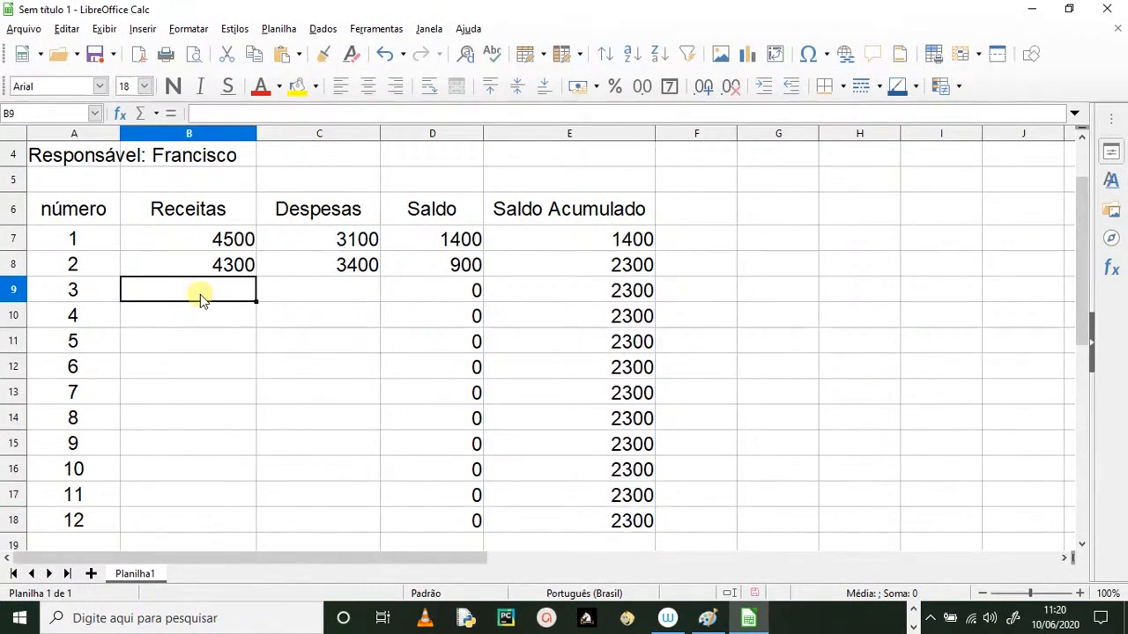
click(159, 132)
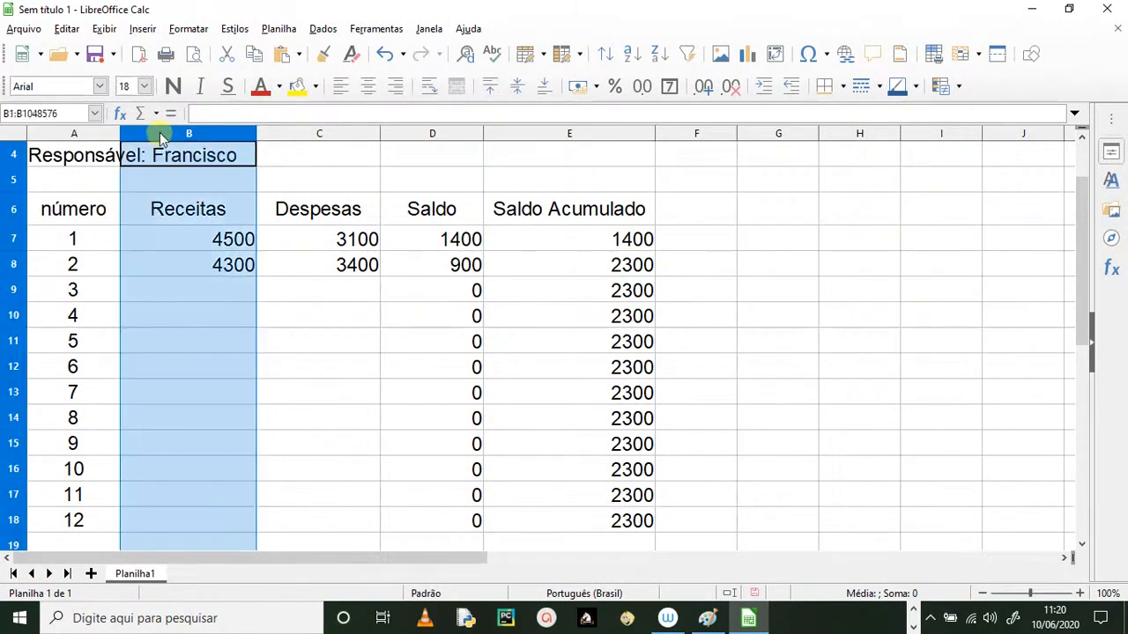
right_click(159, 132)
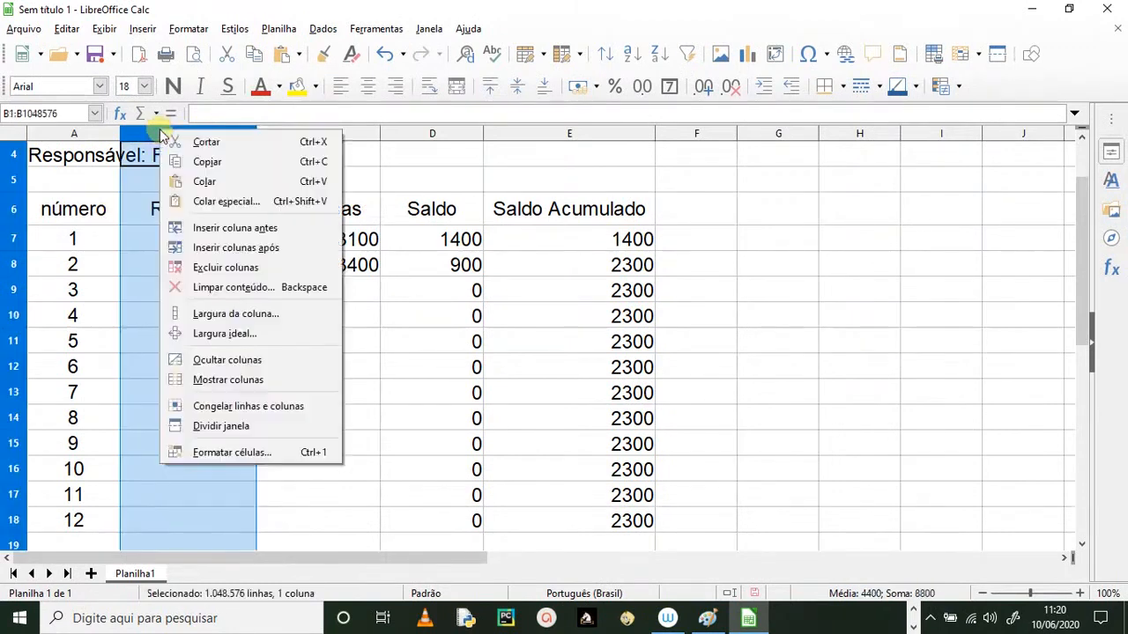
click(443, 345)
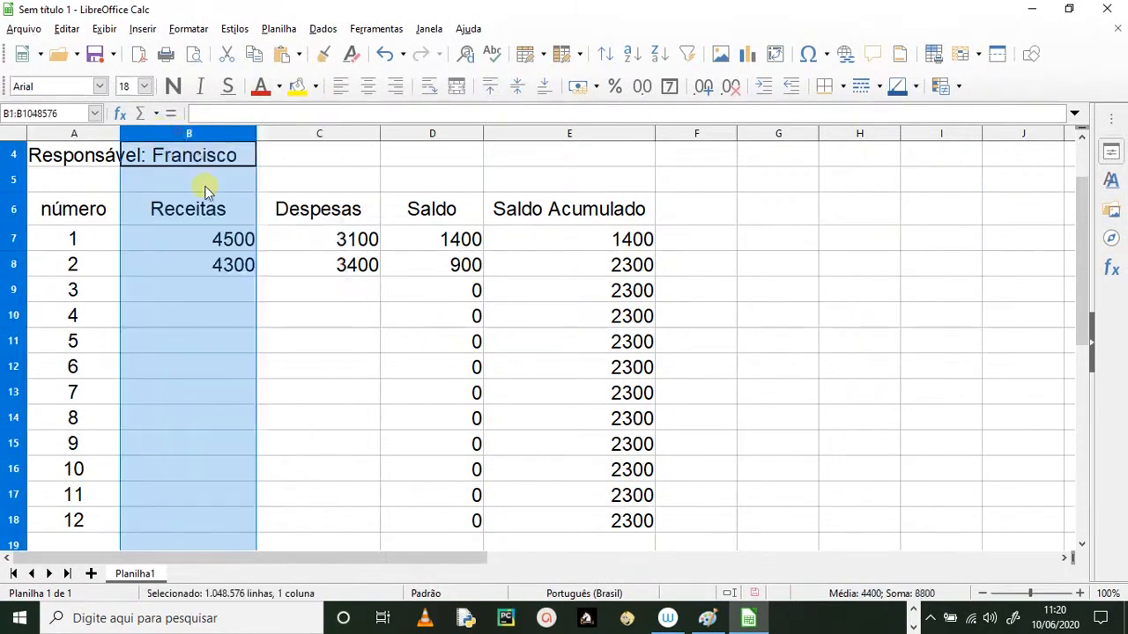
click(293, 315)
- Insert an empty column before the Receitas column B
click(162, 133)
right_click(162, 131)
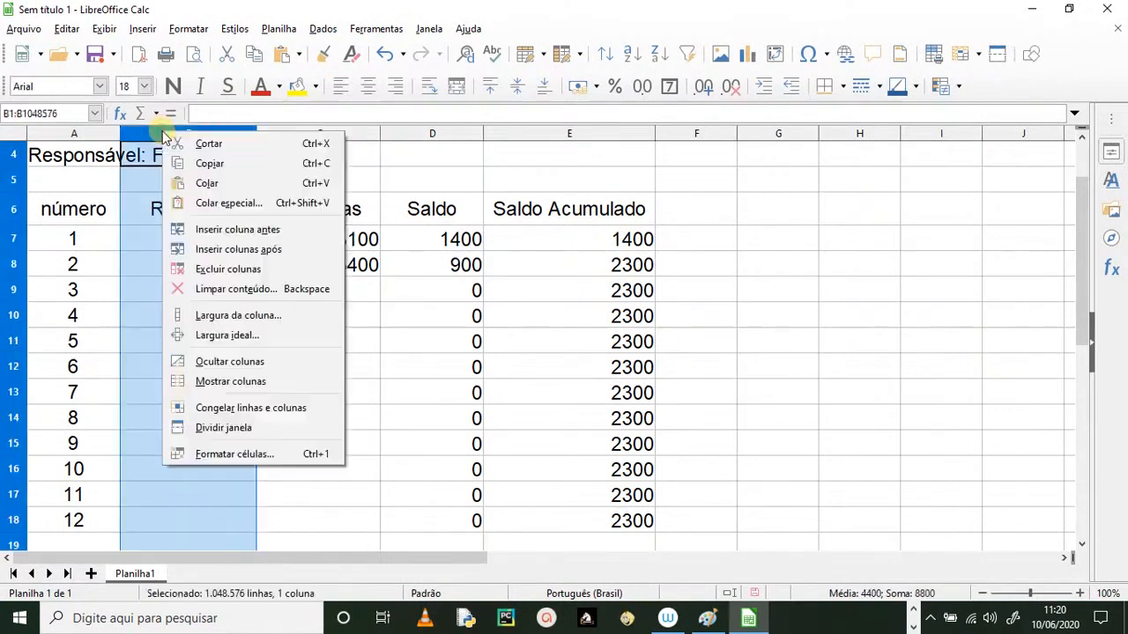
click(221, 238)
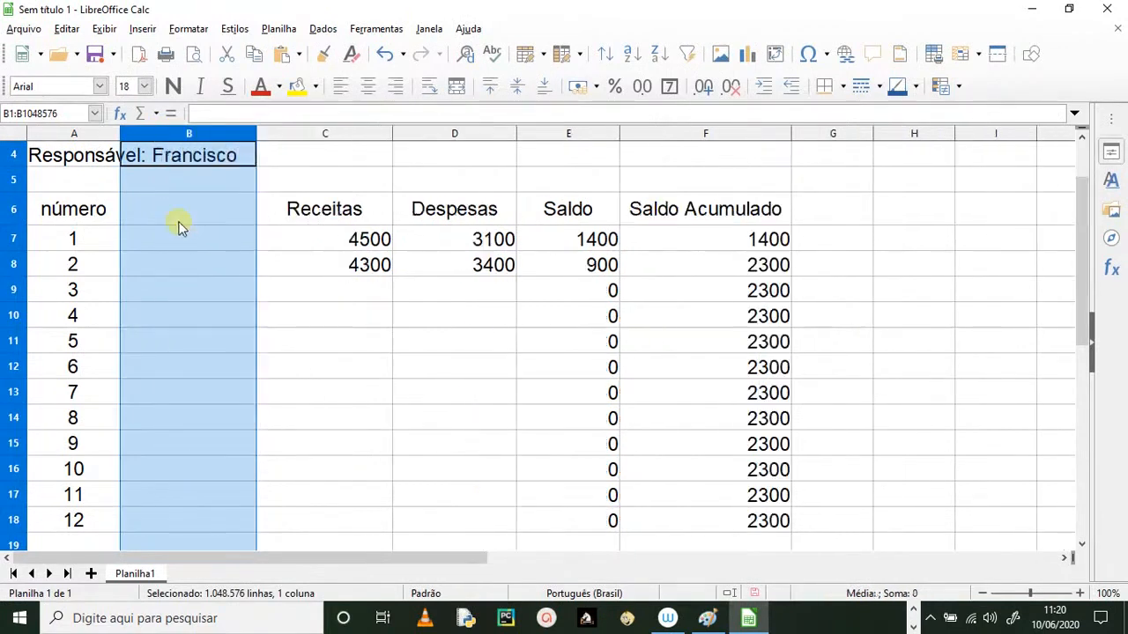
- Enter the heading "mês" in cell B6 and "janeiro" in cell B7
click(179, 222)
text(mês)
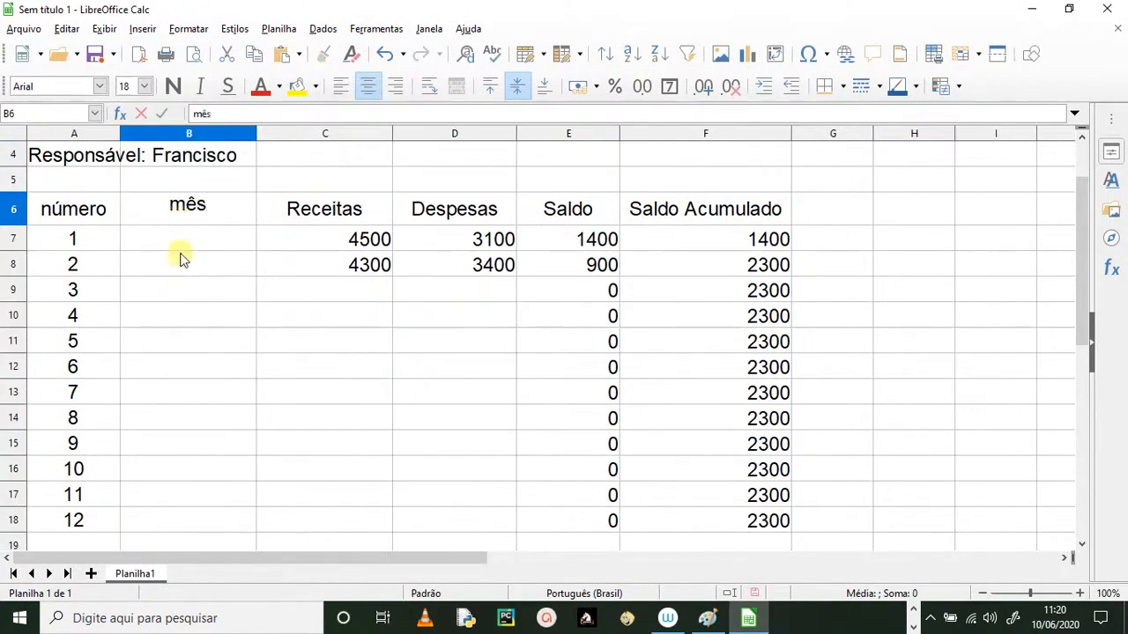
click(181, 253)
text(janeiro)
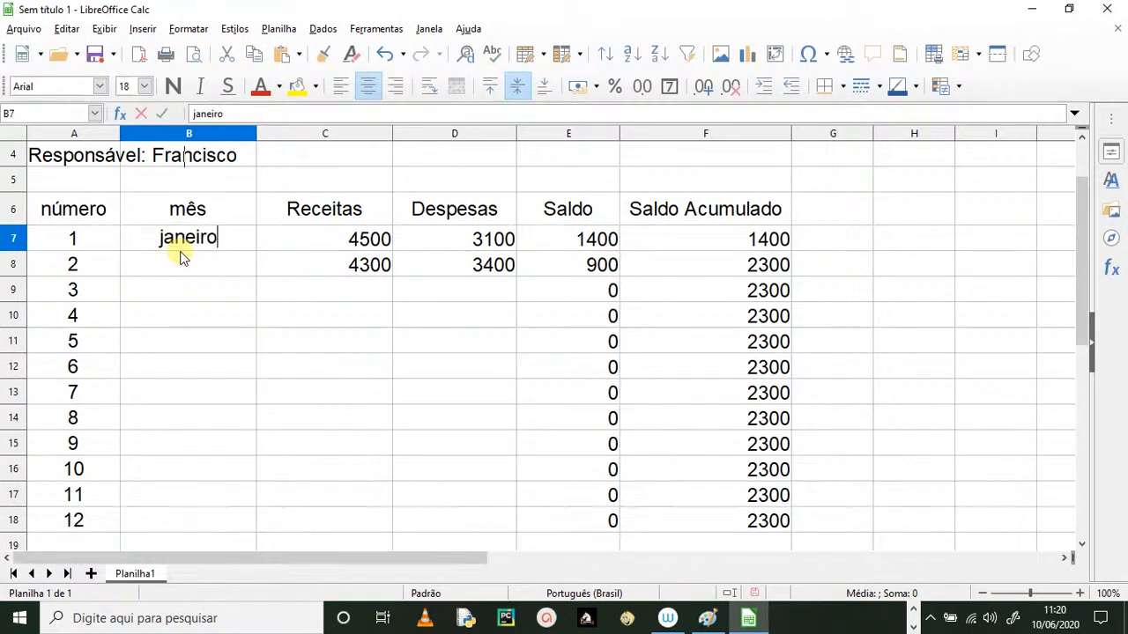
- Fill the month names from janeiro in cell B7 down to dezembro in cell B18
scroll(181, 256, down, 1)
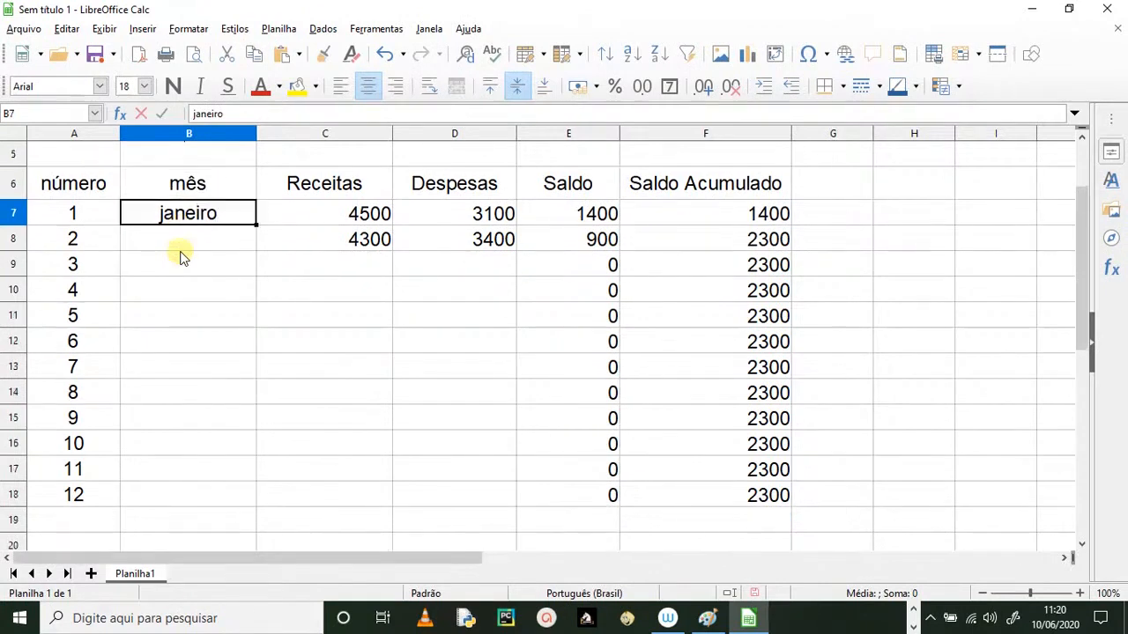
click(181, 251)
click(191, 221)
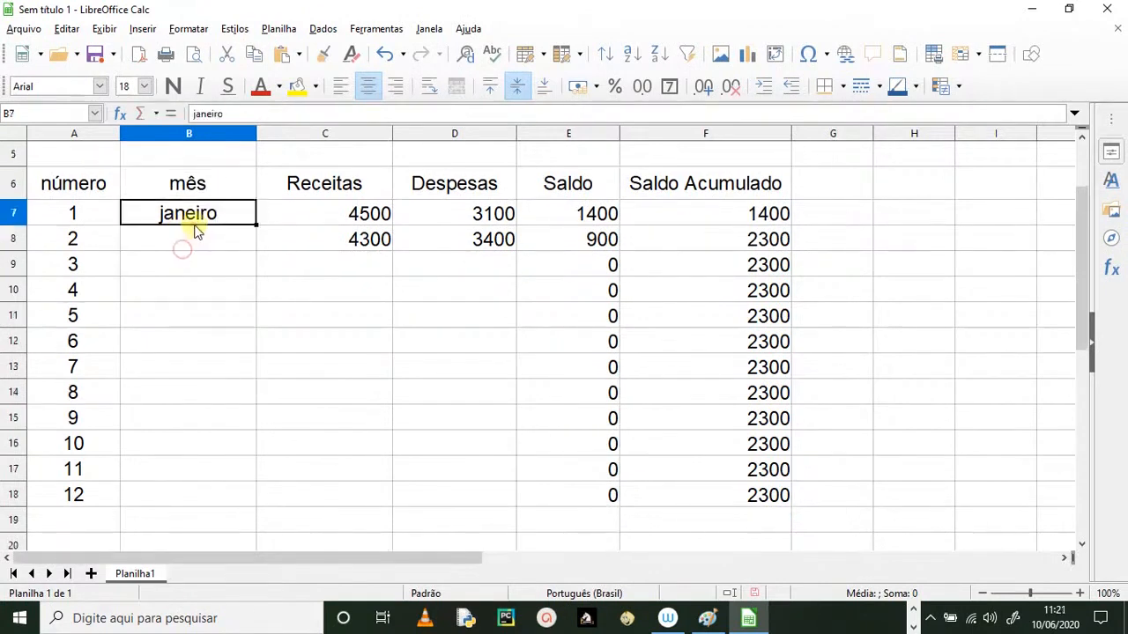
click(262, 223)
click(220, 220)
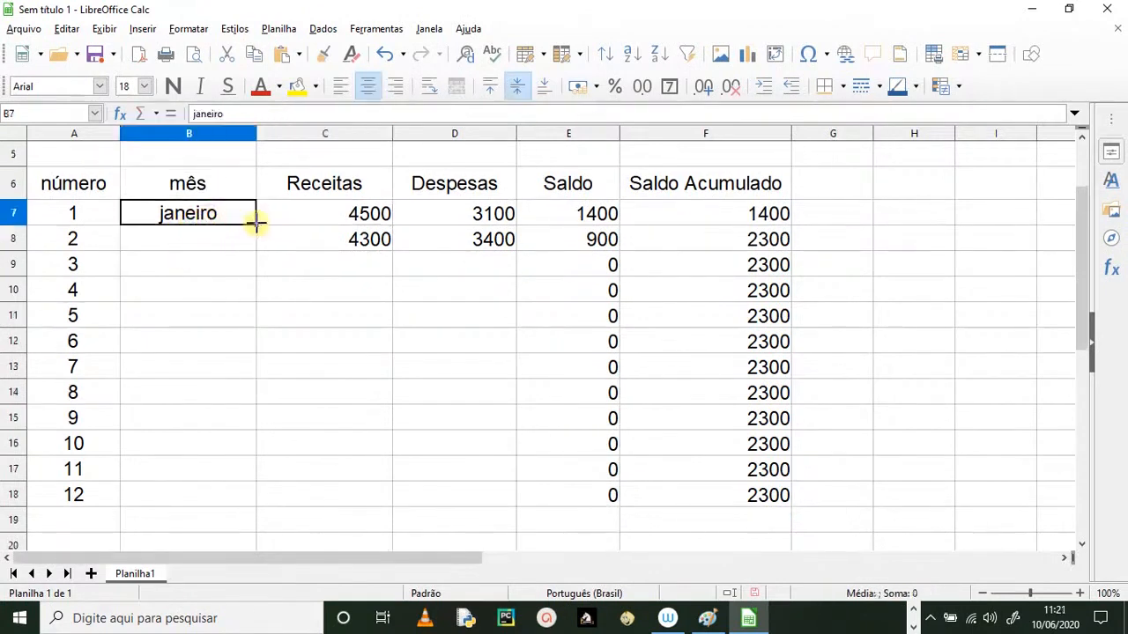
drag(256, 223, 246, 498)
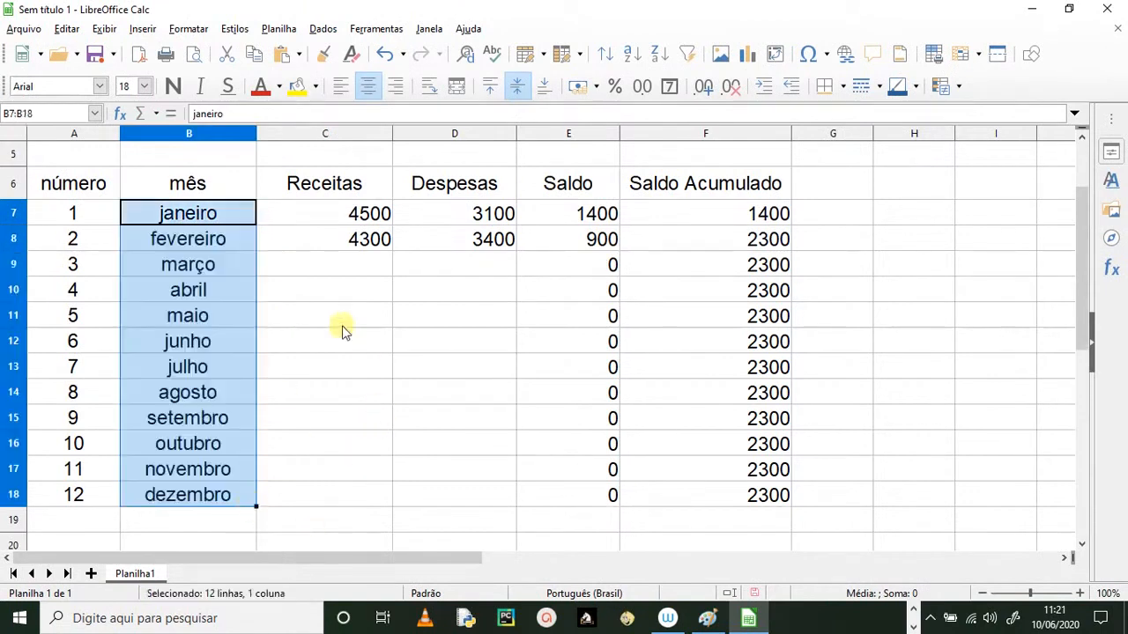
mouse_move(208, 214)
mouse_down()
mouse_move(226, 415)
mouse_move(194, 214)
mouse_up()
click(376, 342)
click(187, 218)
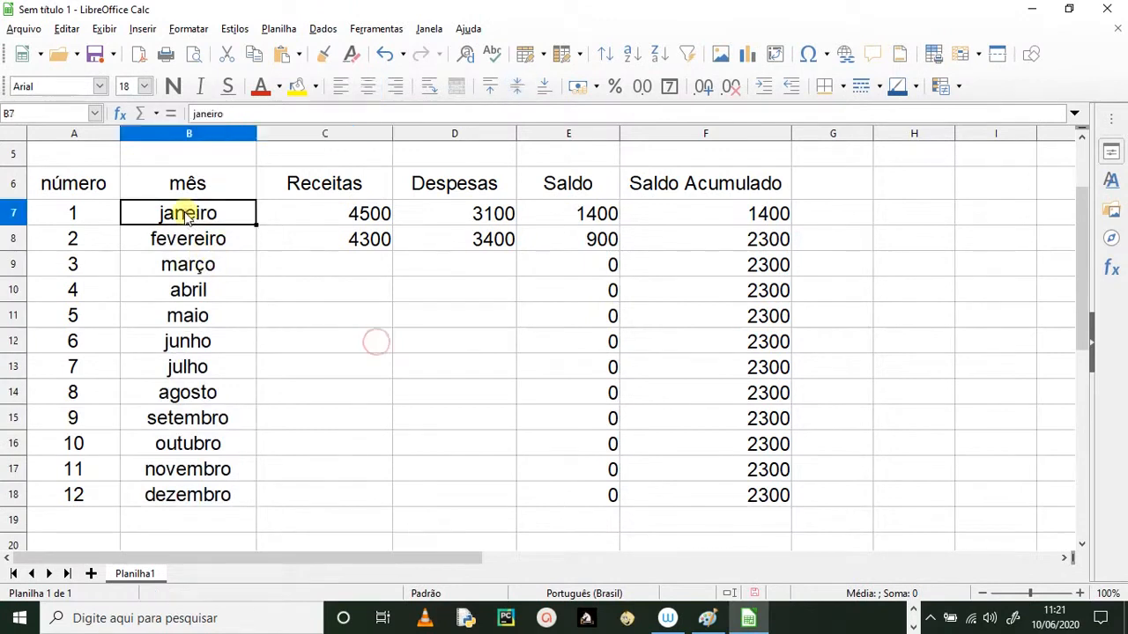
- Undo the month name fill below janeiro and reselect cell B7
key(ctrl+z)
click(282, 280)
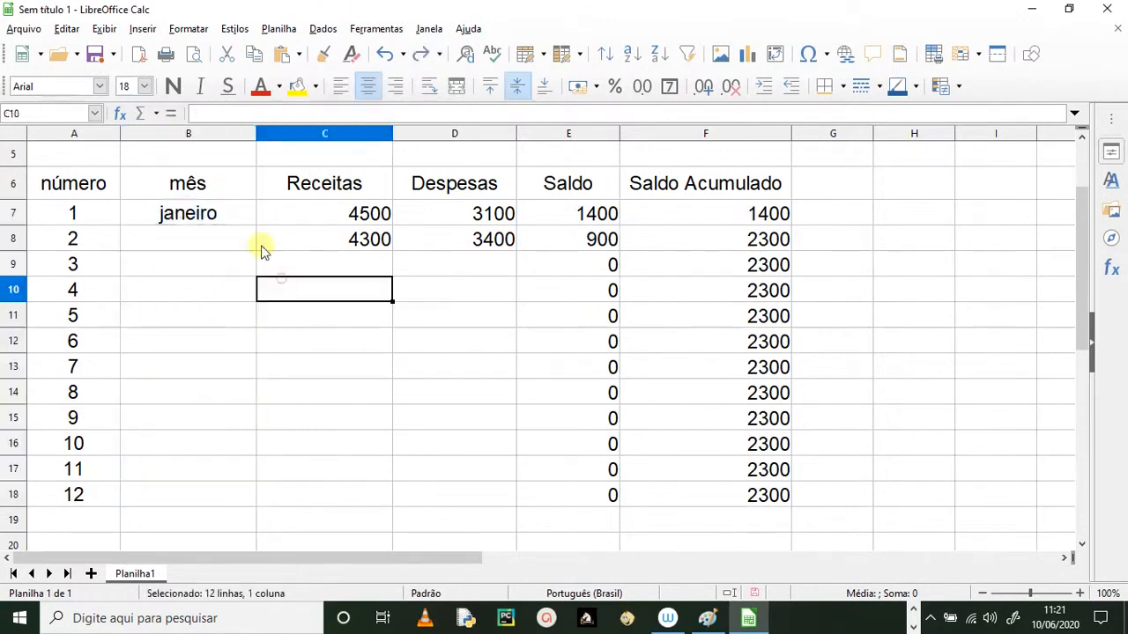
click(226, 188)
click(219, 216)
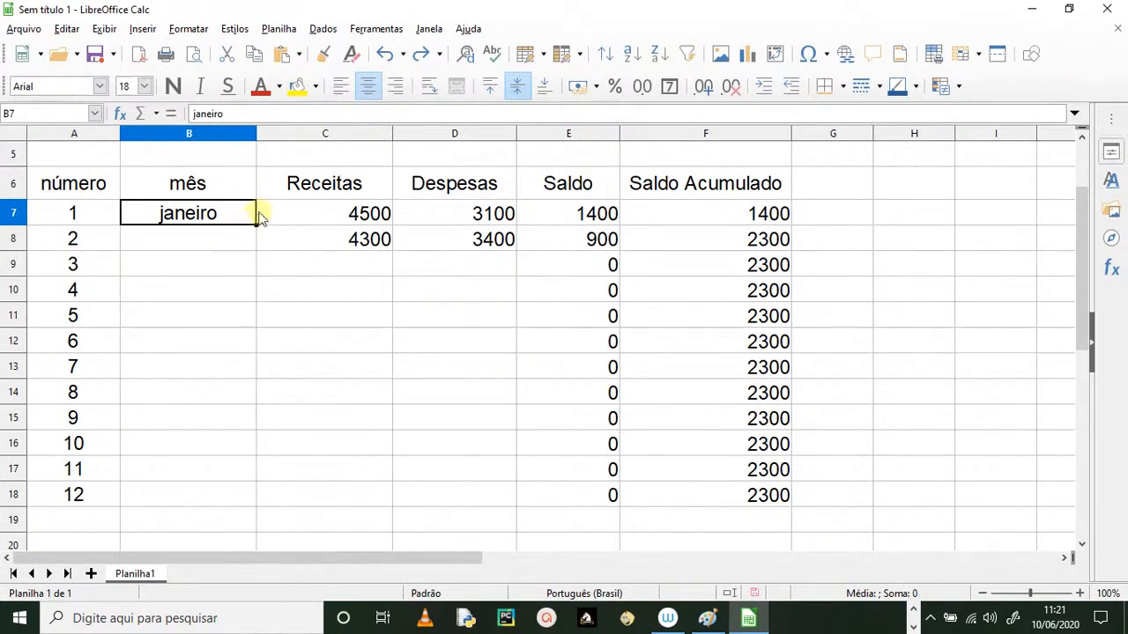
- Fill the month names from janeiro in cell B7 down to dezembro in cell B18 and left-align them
drag(257, 223, 256, 502)
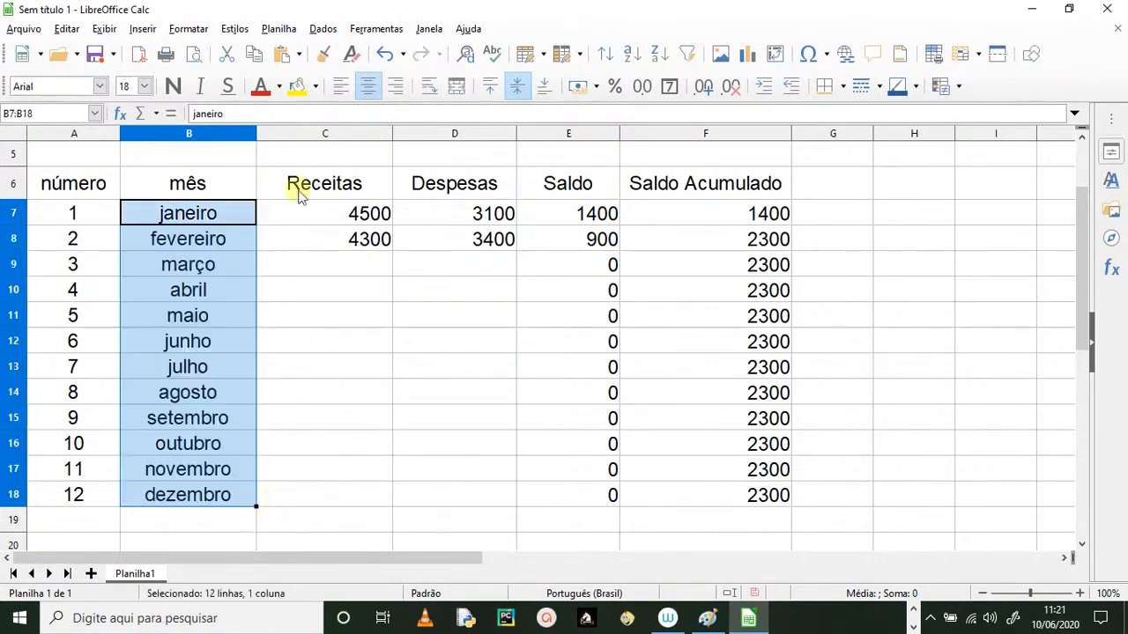
click(340, 85)
click(370, 427)
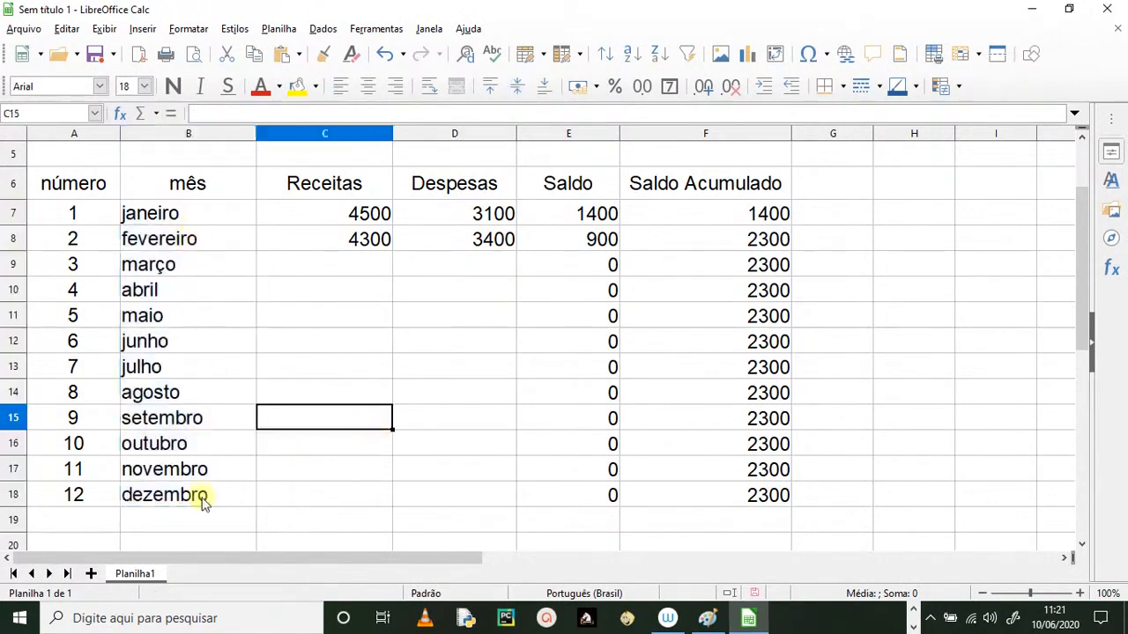
- Enter março's Receitas of 3900 in cell C9 and Despesas of 3800 in cell D9
click(323, 257)
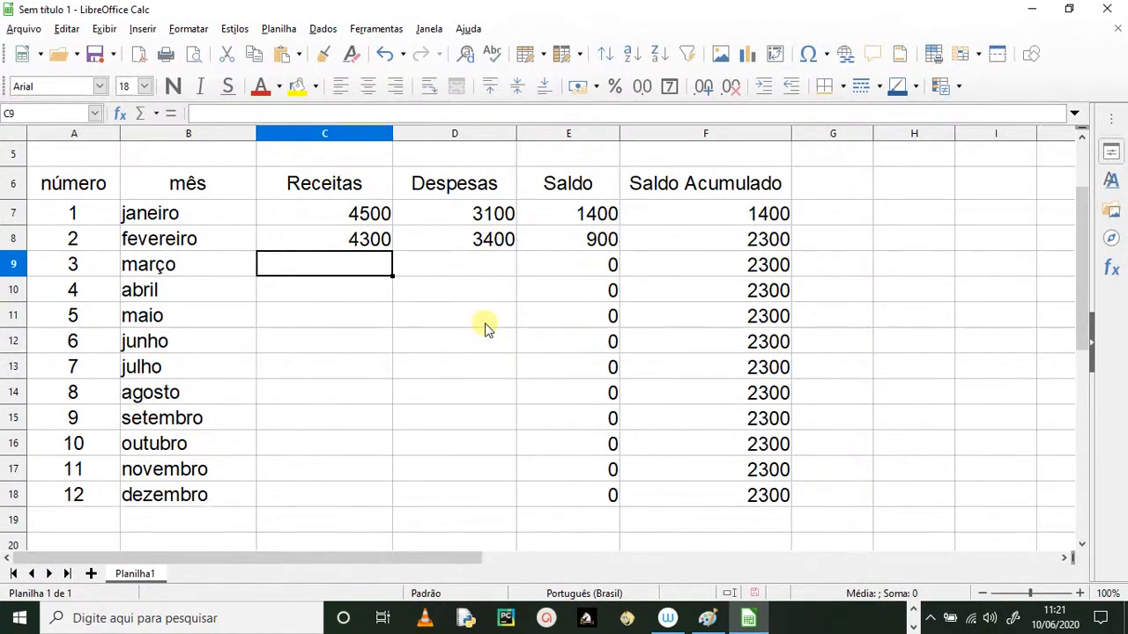
text(3900)
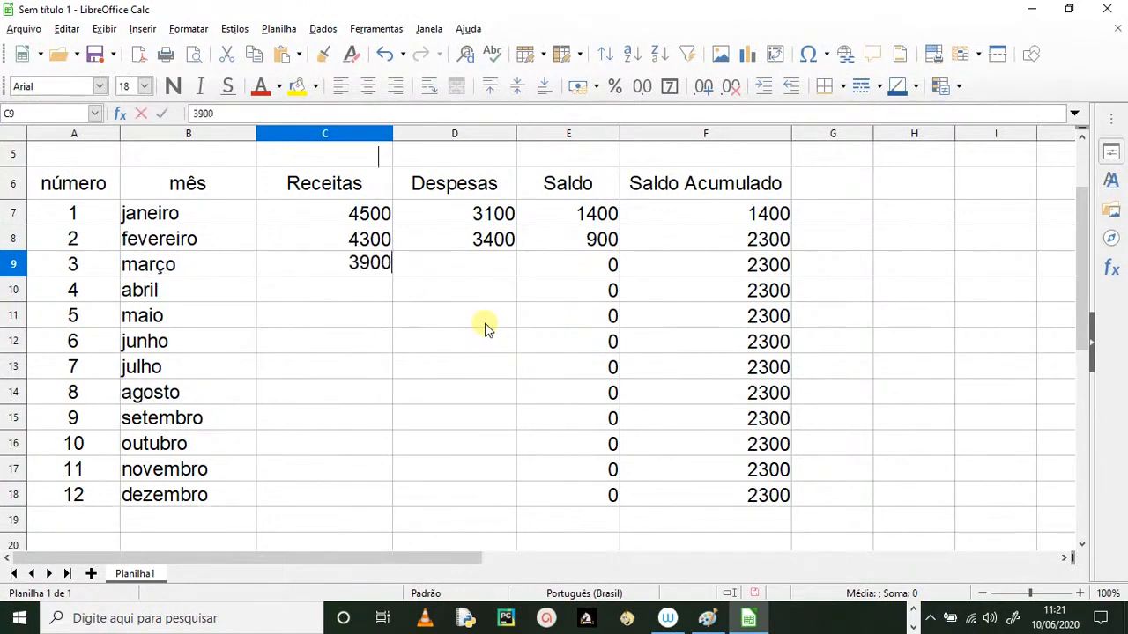
key(Tab)
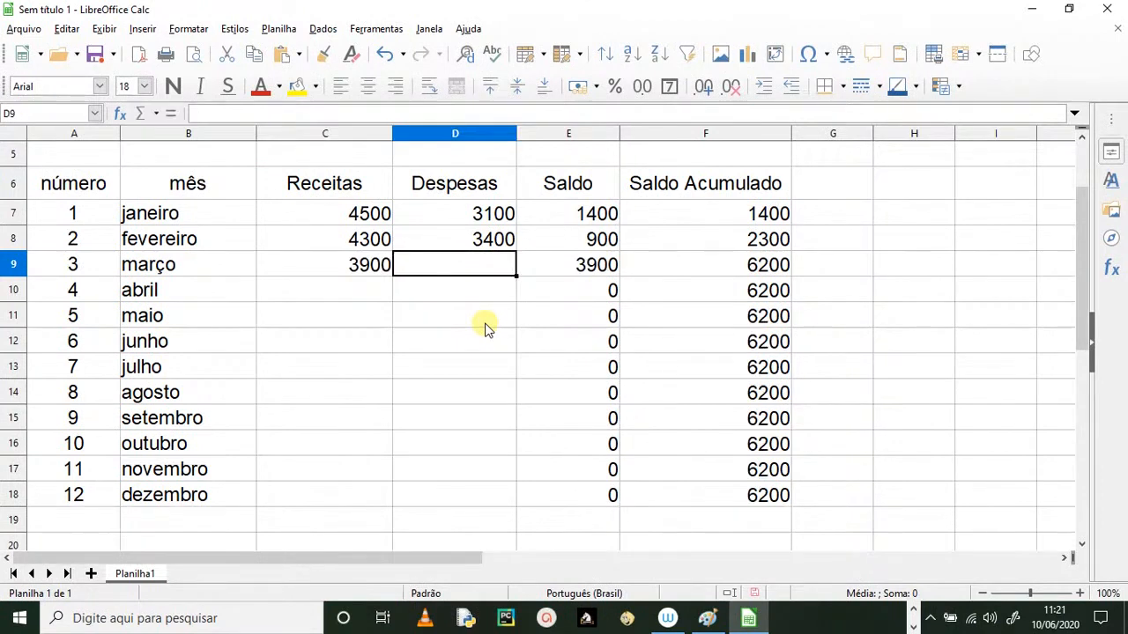
text(3800)
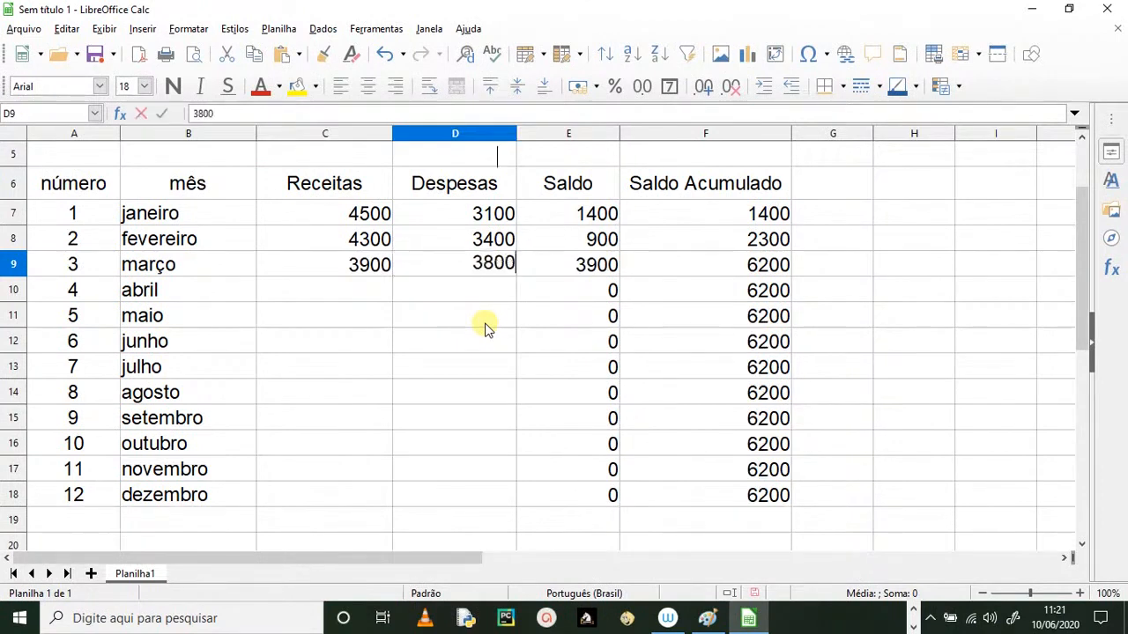
click(496, 331)
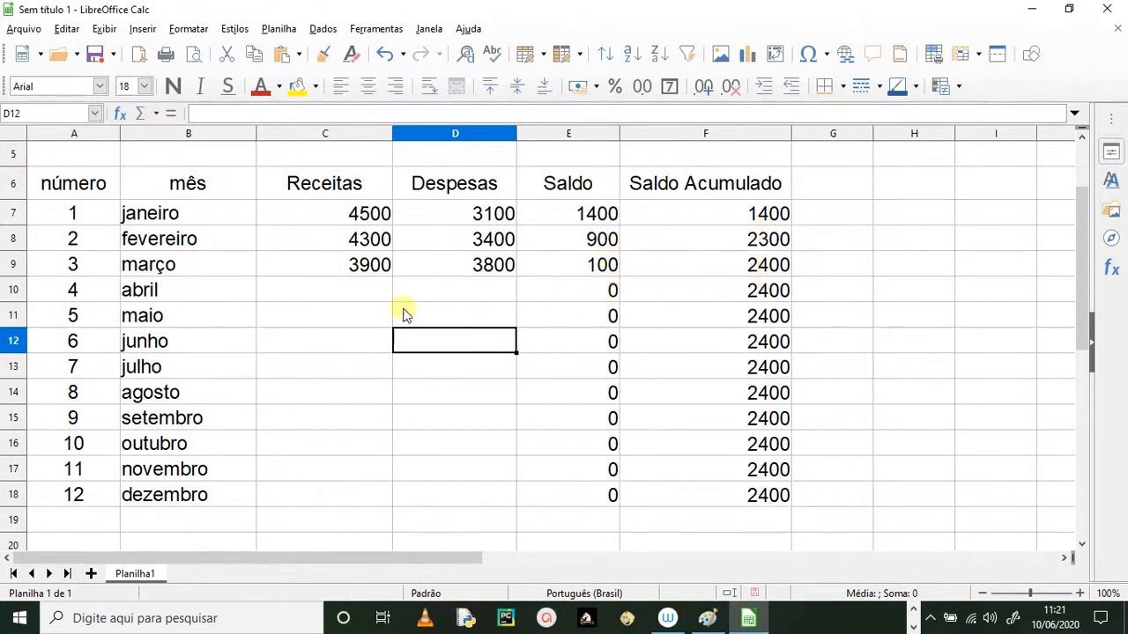
- Enter abril's Receitas of 3700 in cell C10 and Despesas of 4200 in cell D10
click(350, 283)
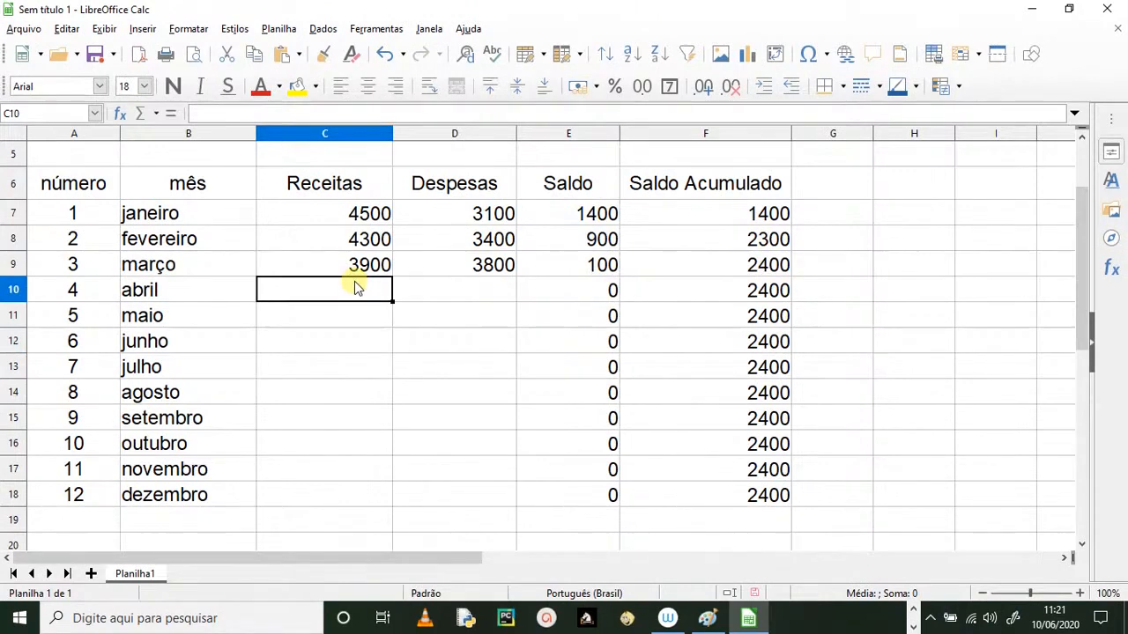
text(3700)
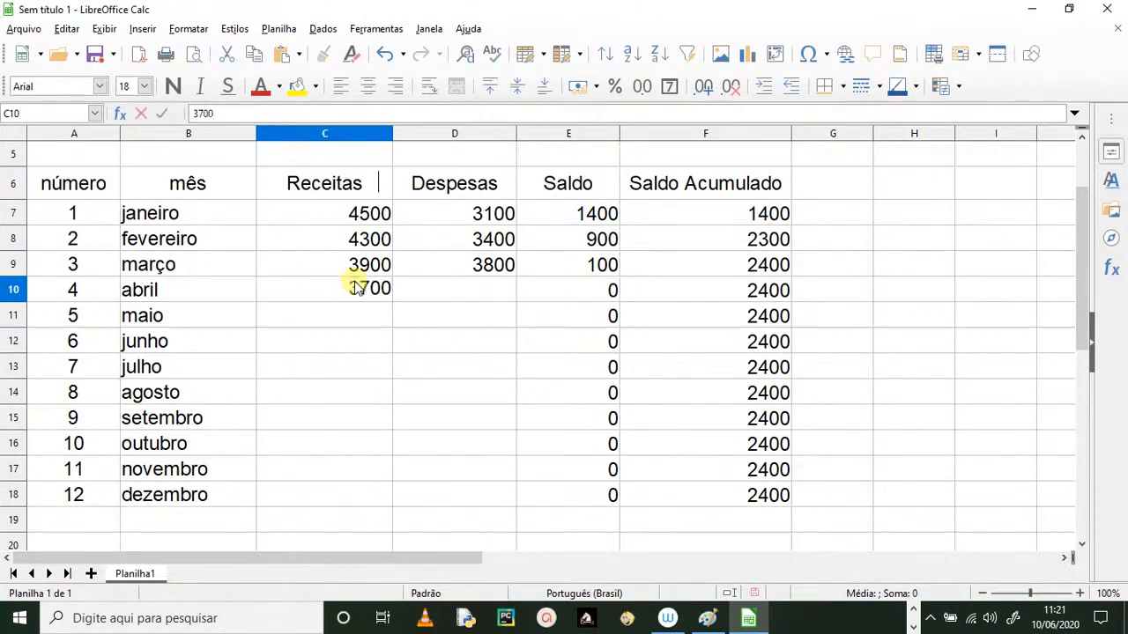
key(Tab)
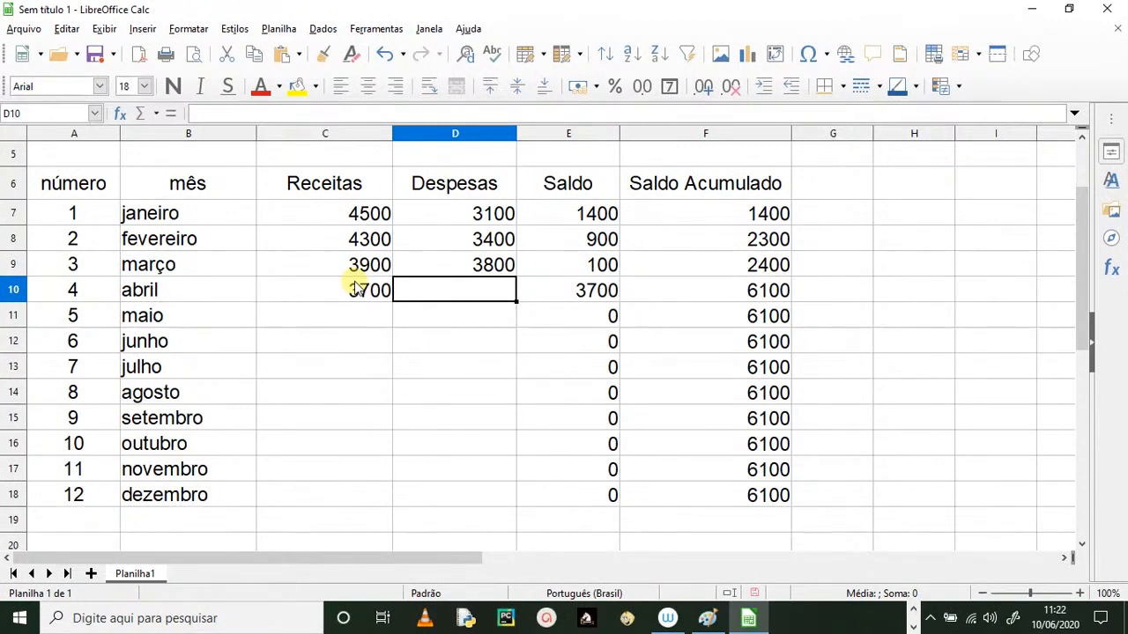
text(4200)
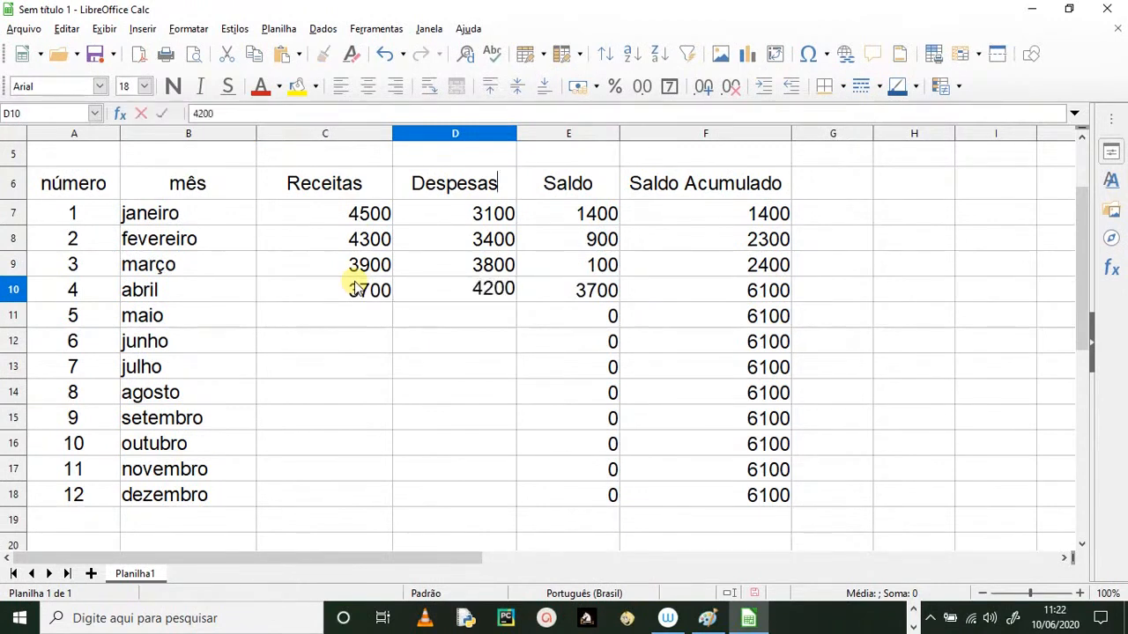
key(Return)
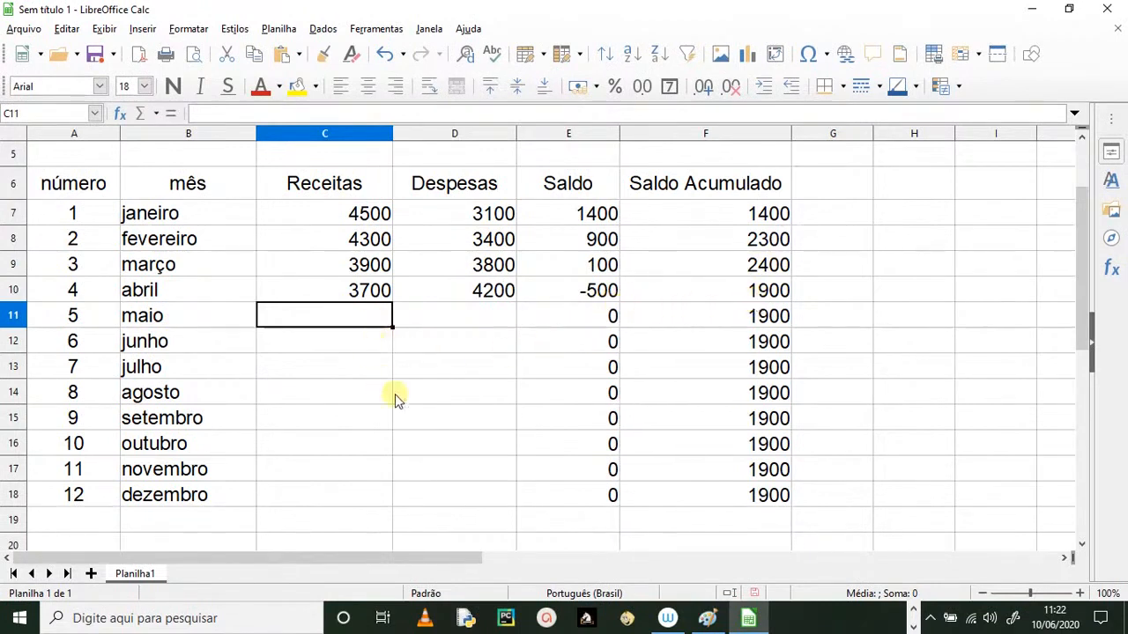
- Enter maio's Receitas of 3600 in cell C11 and Despesas of 4400 in cell D11
text(3600)
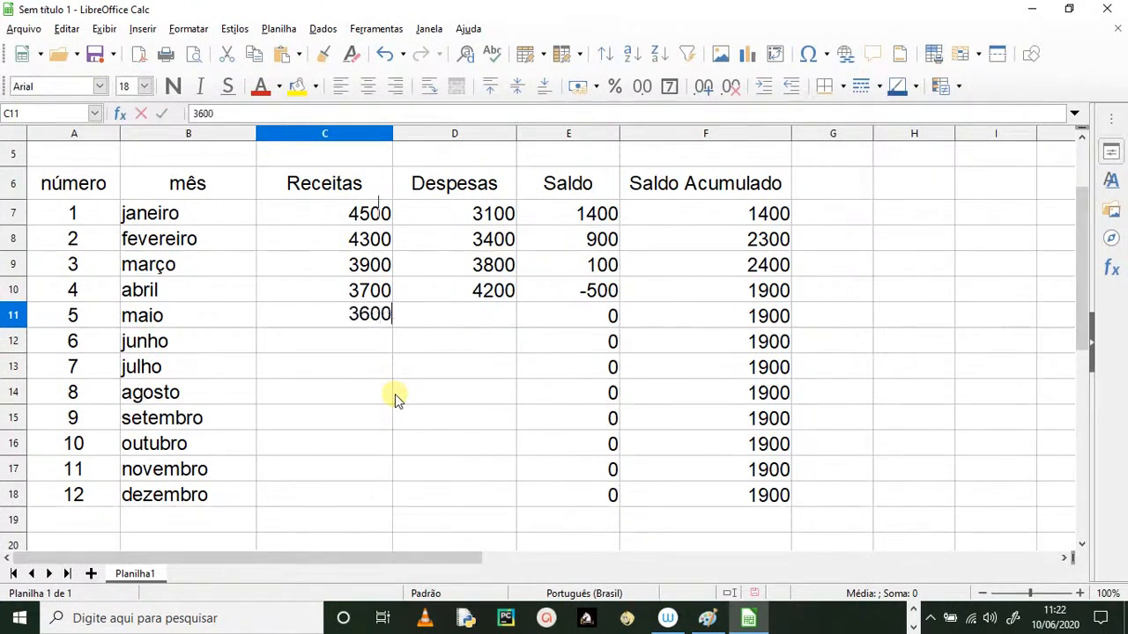
key(Tab)
text(4400)
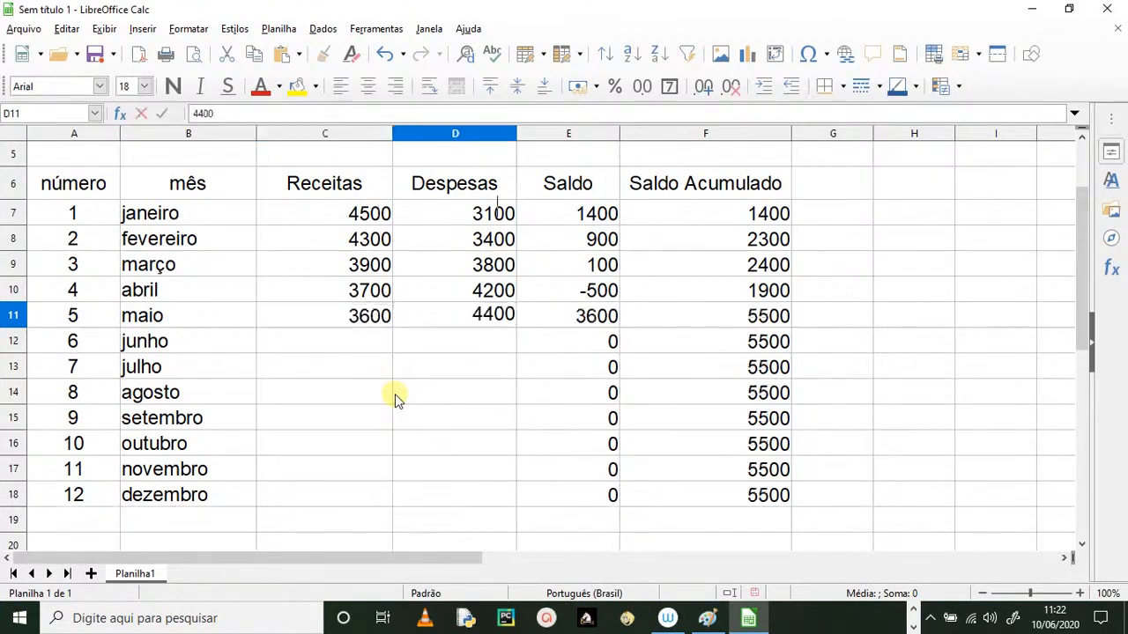
key(Down)
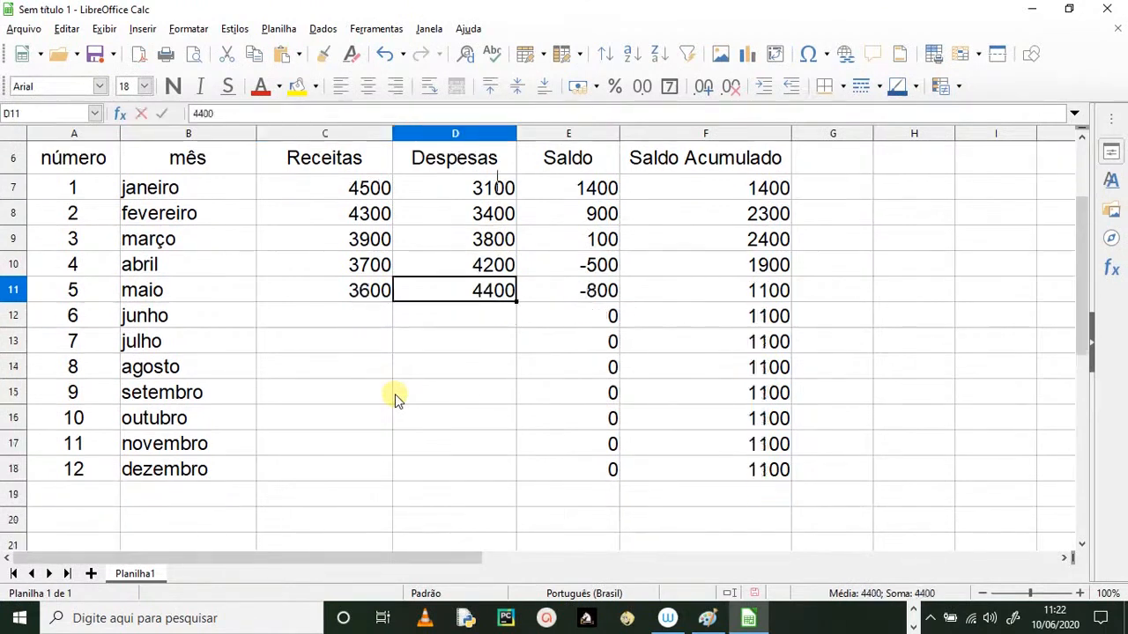
- Enter junho's Receitas of 3300 in cell C12 and Despesas of 4000 in cell D12
click(377, 320)
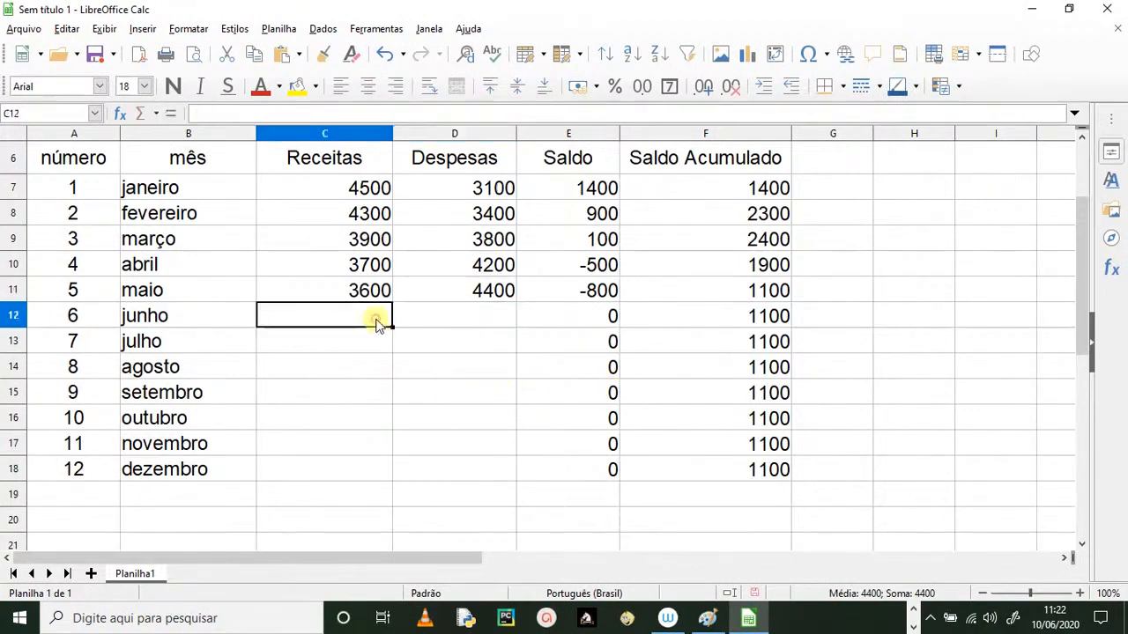
text(3300)
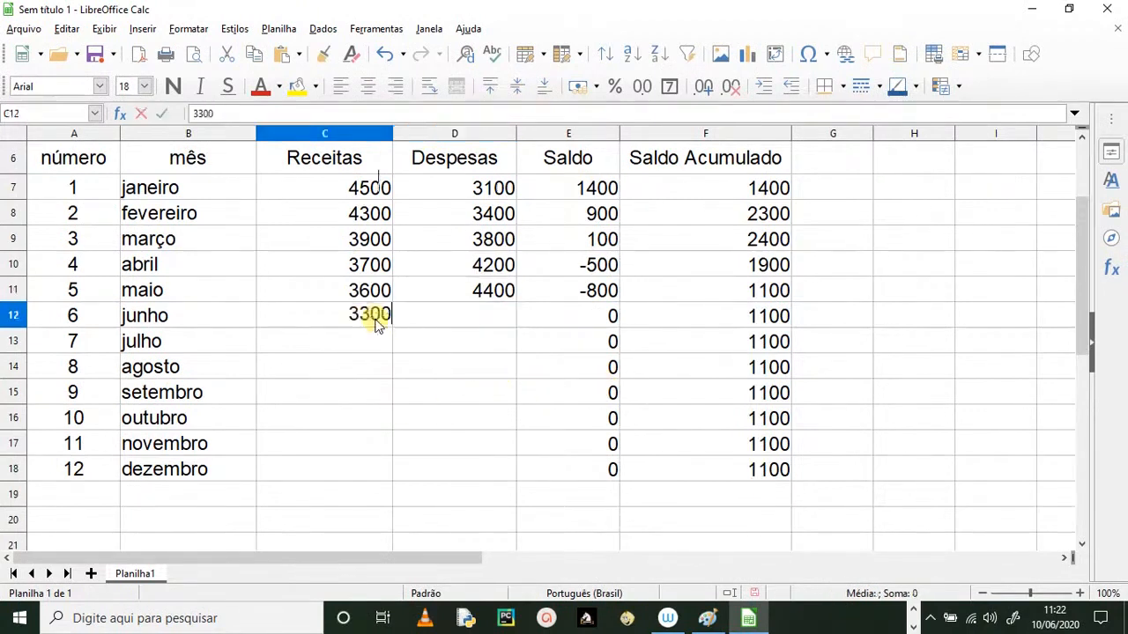
key(Return)
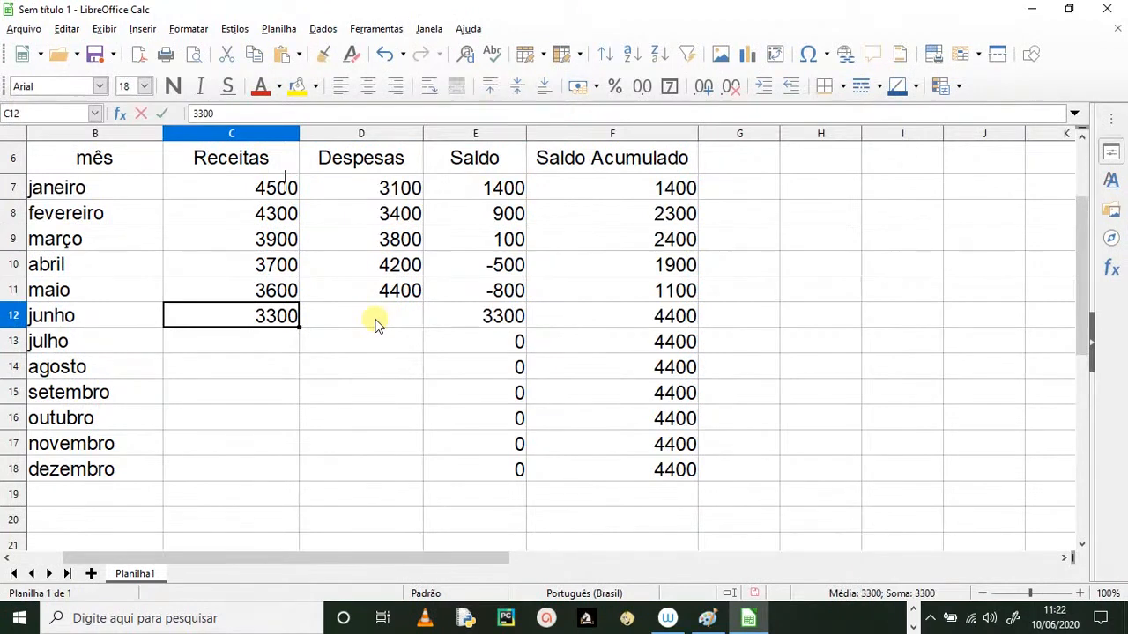
click(377, 315)
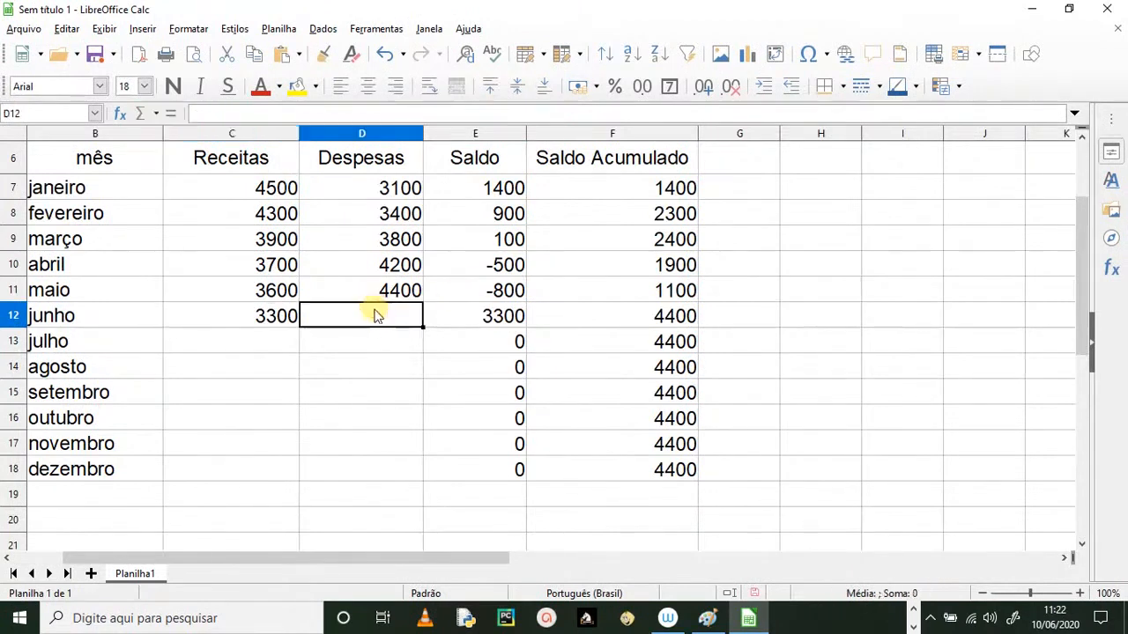
text(4000)
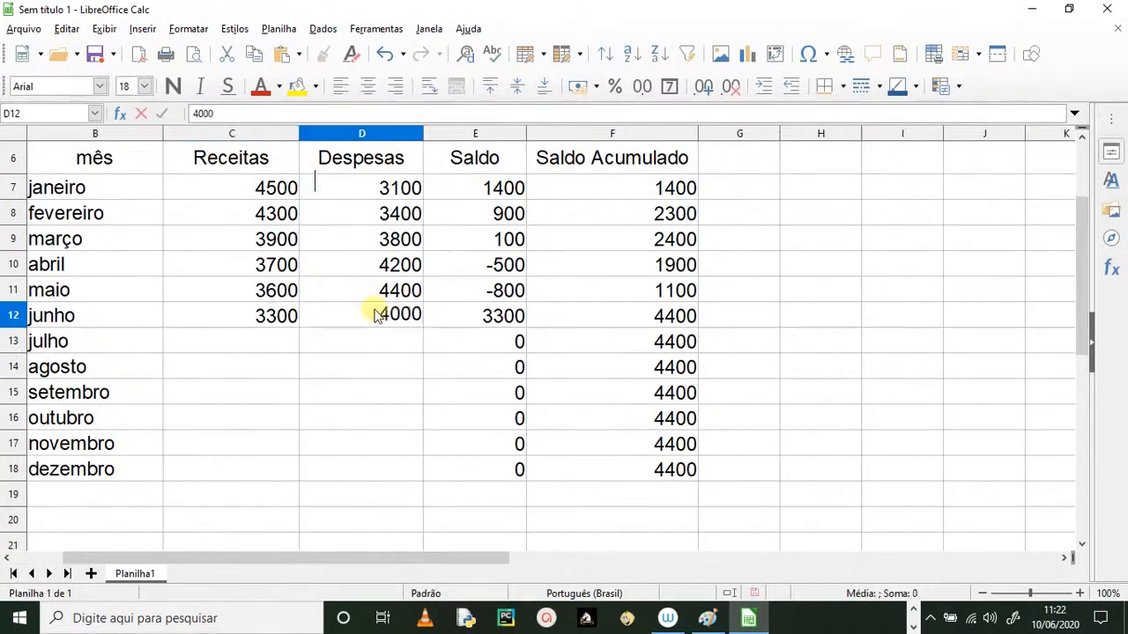
key(Return)
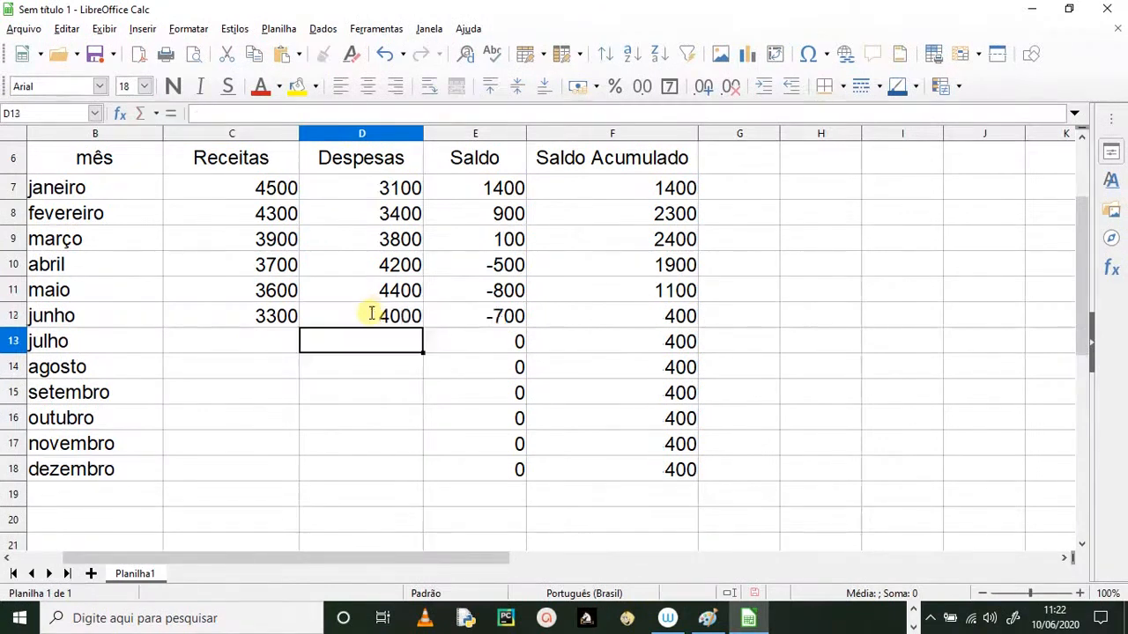
- Enter 3900 for julho as both Receitas in cell C13 and Despesas in cell D13
click(254, 341)
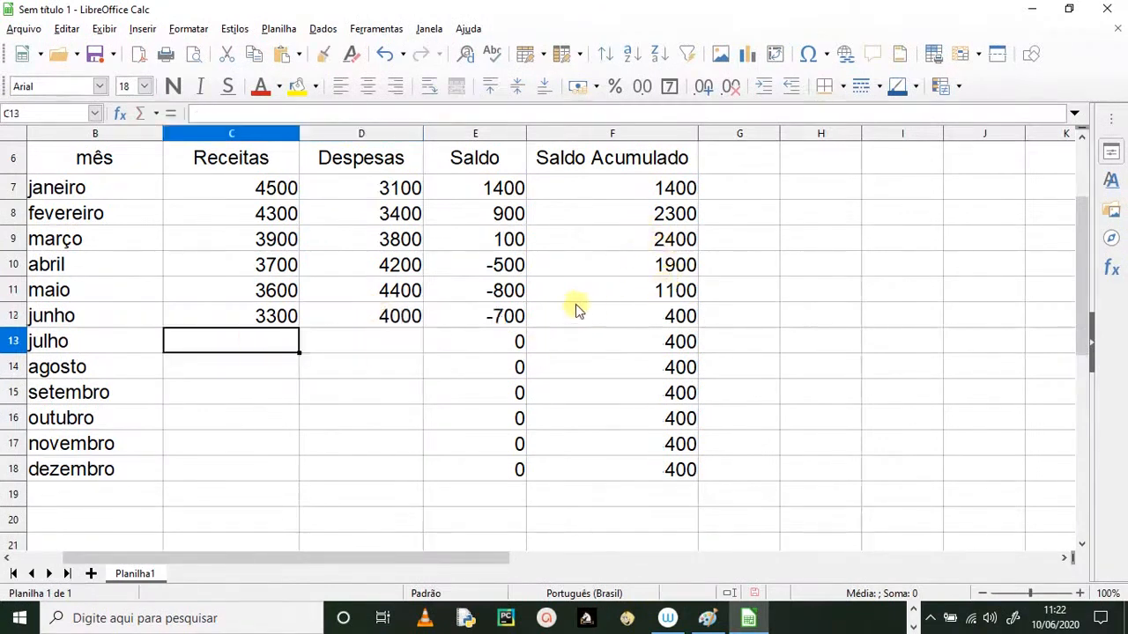
click(676, 319)
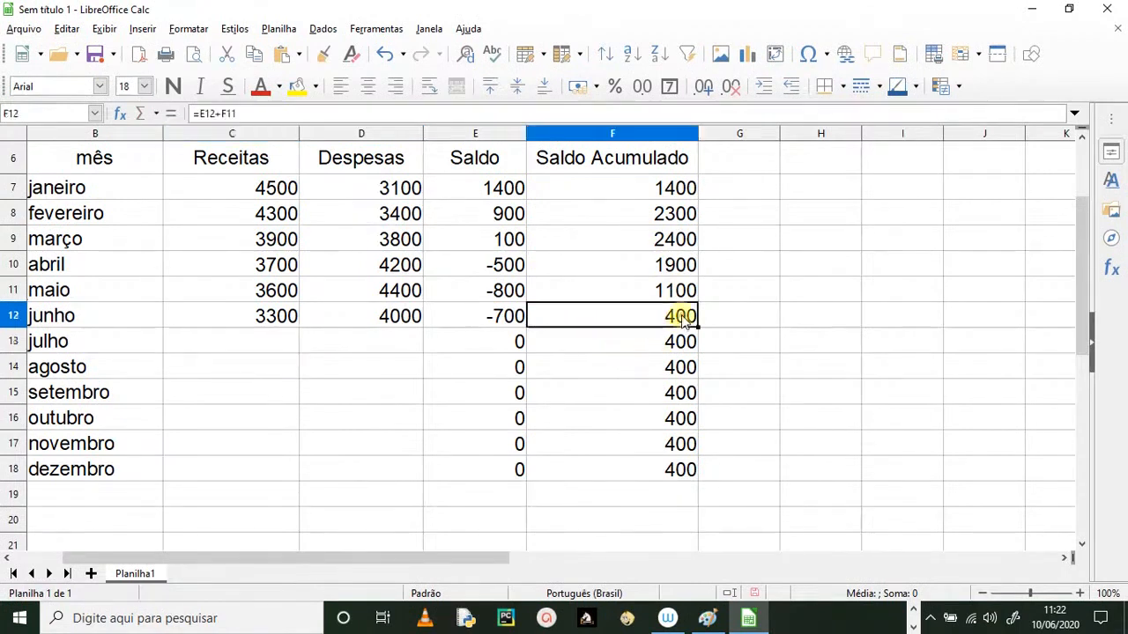
click(283, 349)
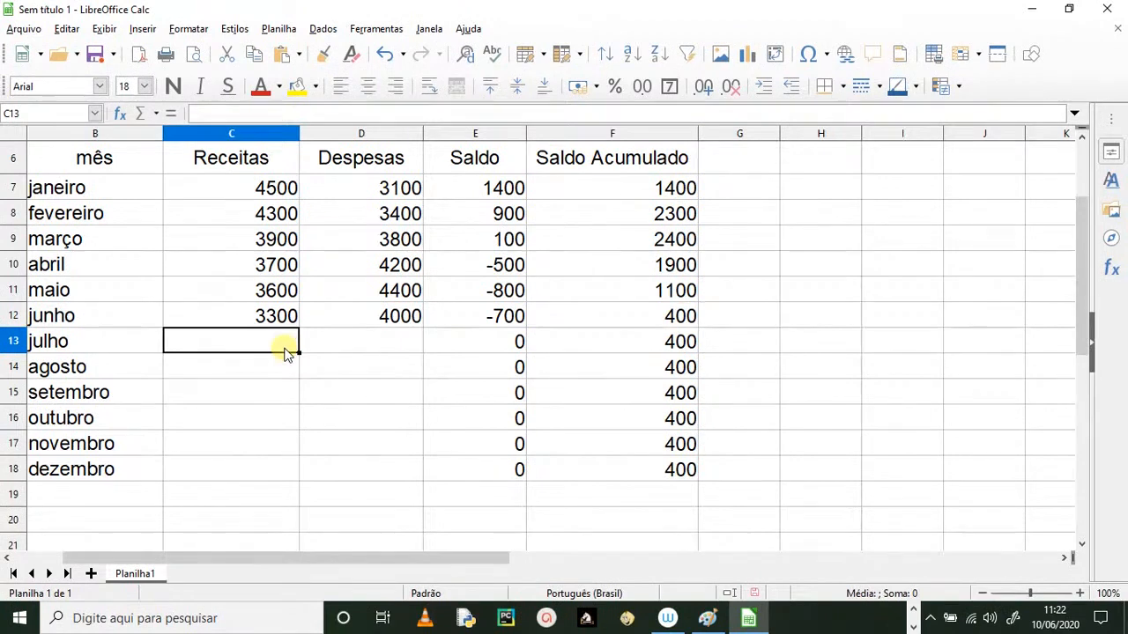
text(3900)
key(Tab)
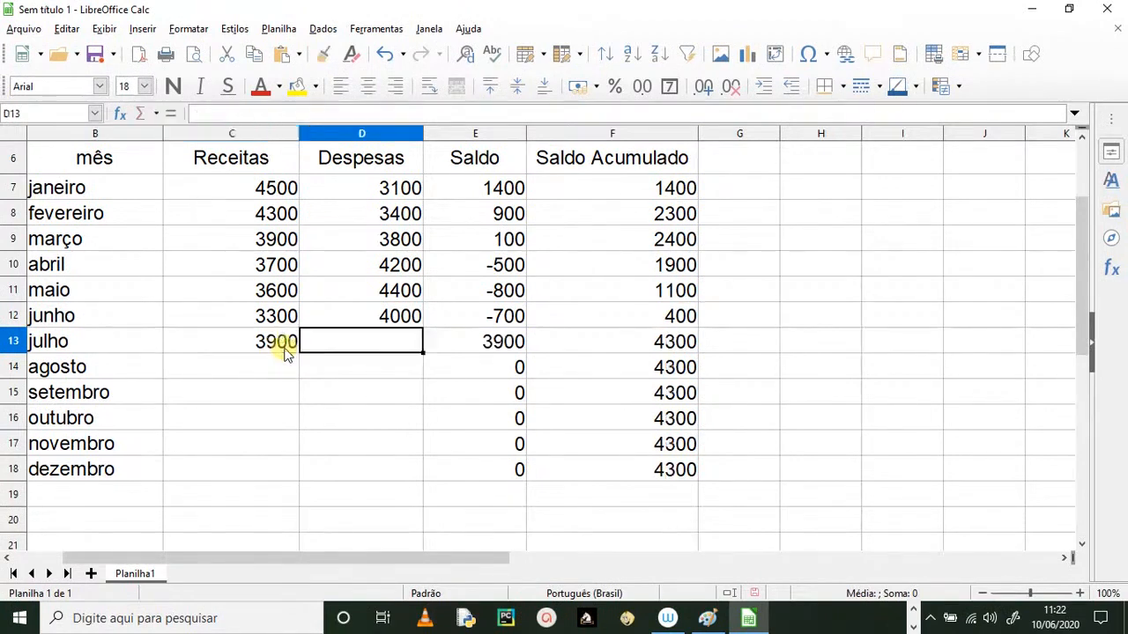
text(3900)
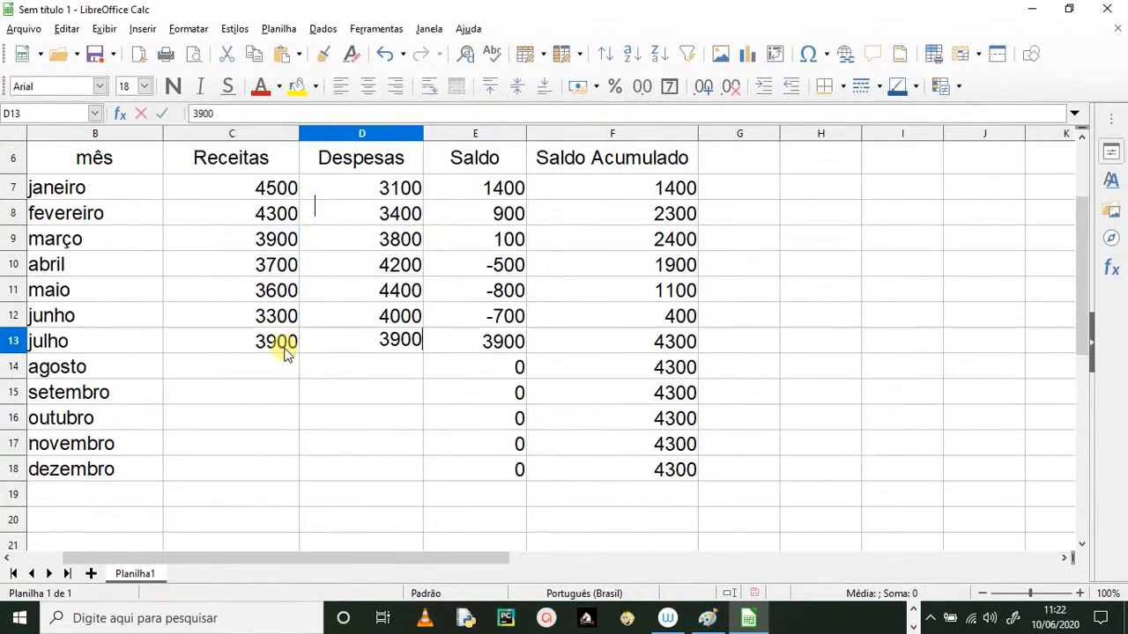
key(Return)
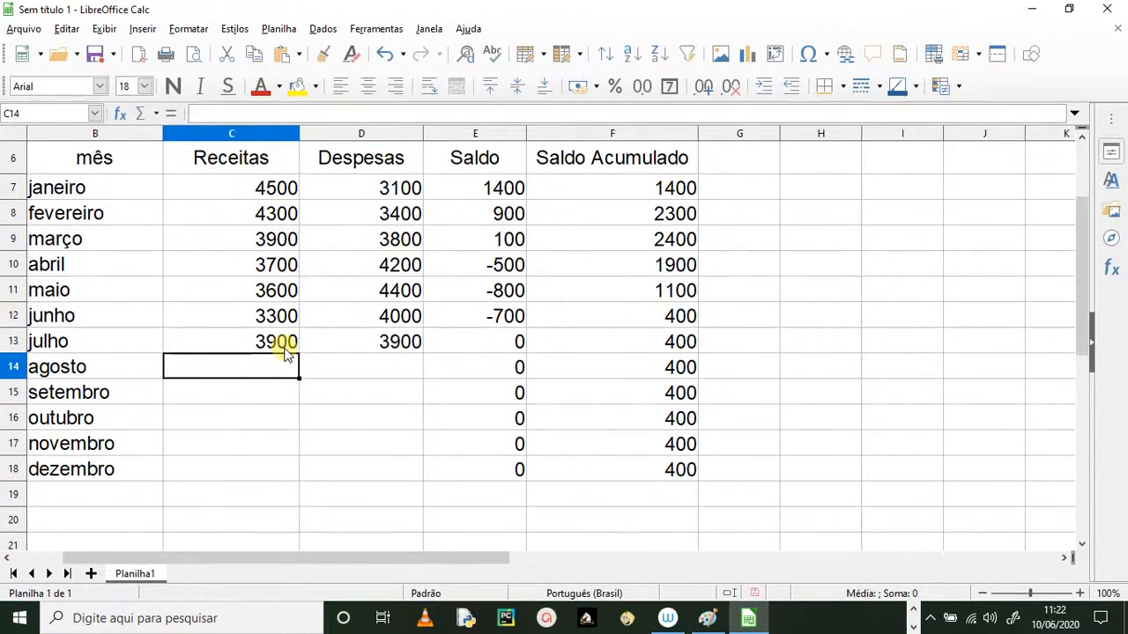
- Enter agosto's Receitas of 4100 in cell C14 and Despesas of 3700 in cell D14
text(4100)
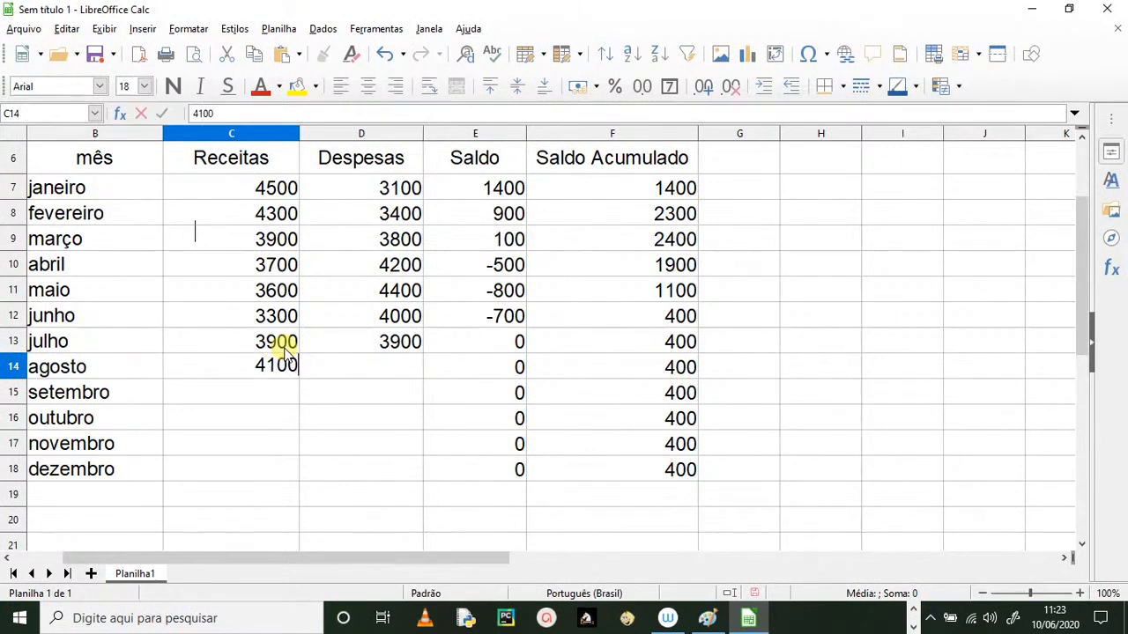
key(Tab)
text(3700)
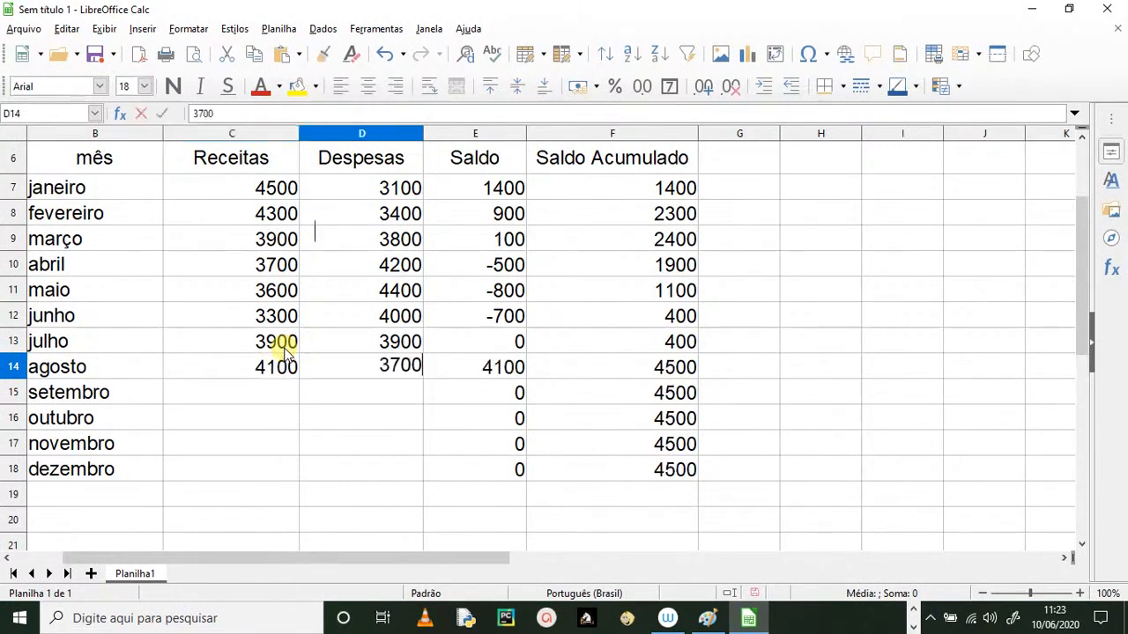
key(Tab)
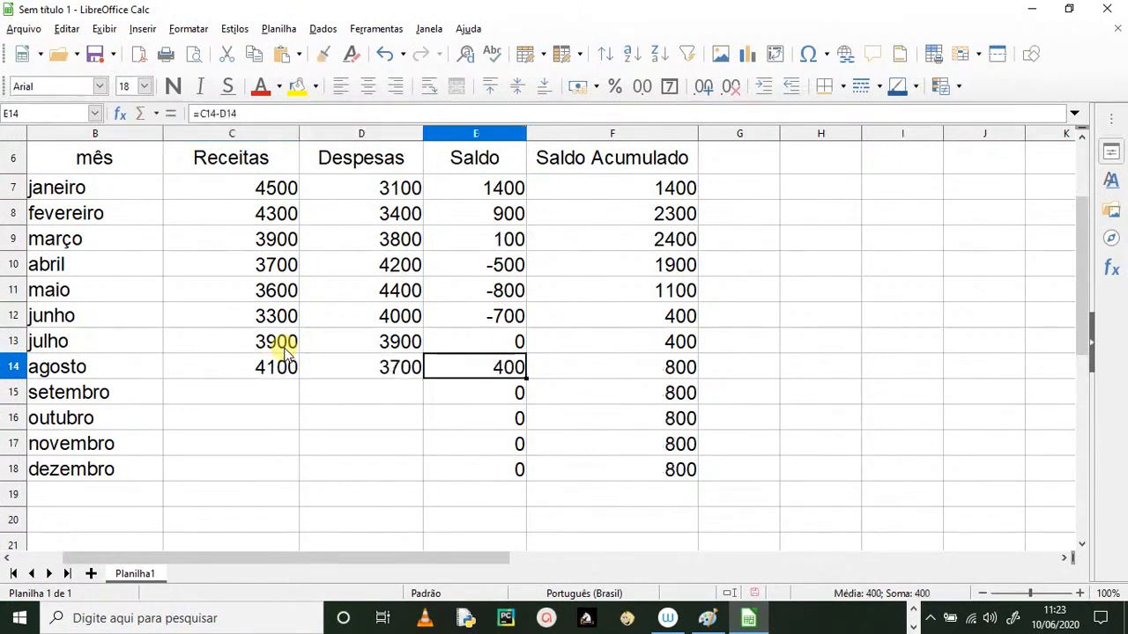
- Enter setembro's Receitas of 4400 in cell C15 and Despesas of 3800 in cell D15
click(268, 409)
click(263, 399)
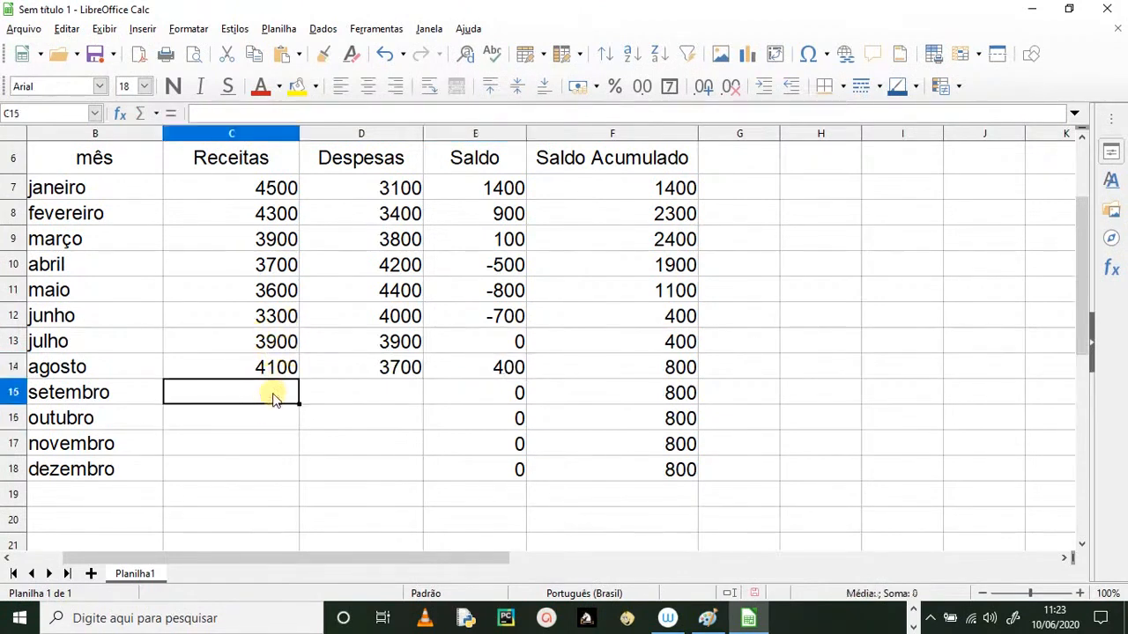
text(4400)
key(Tab)
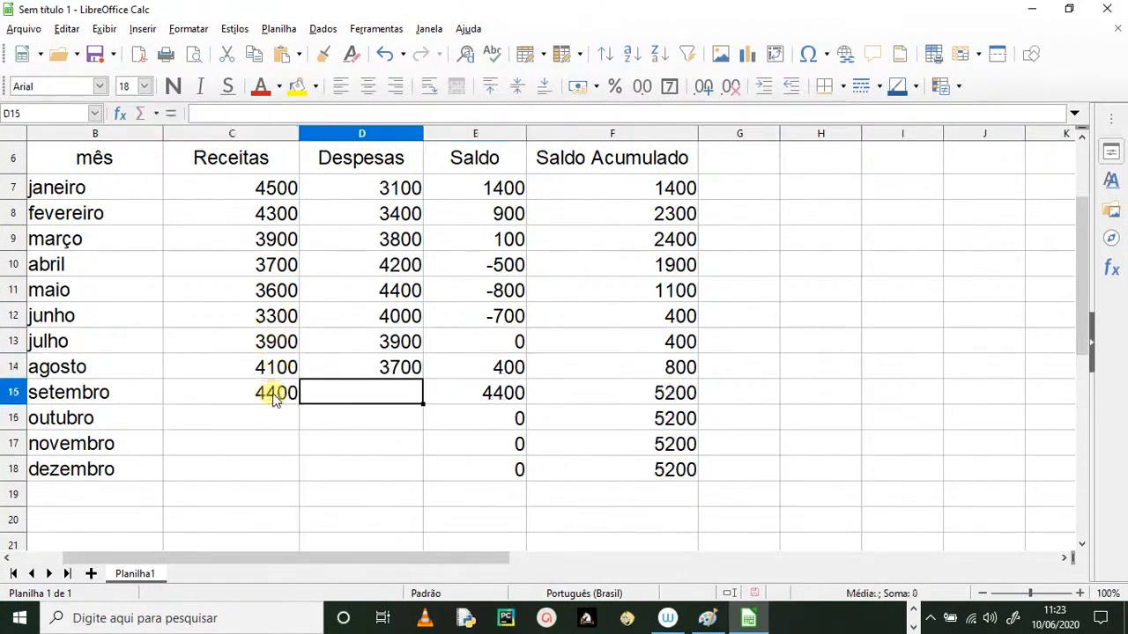
text(3800)
key(Tab)
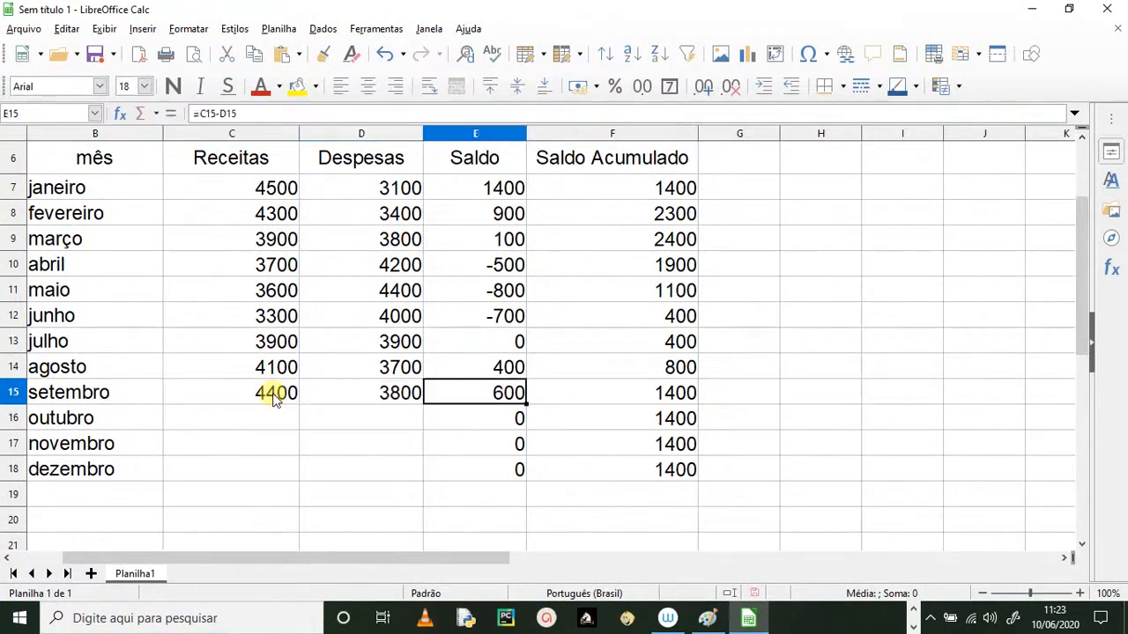
- Enter outubro's Receitas of 5000 in cell C16 and Despesas of 3500 in cell D16
click(233, 416)
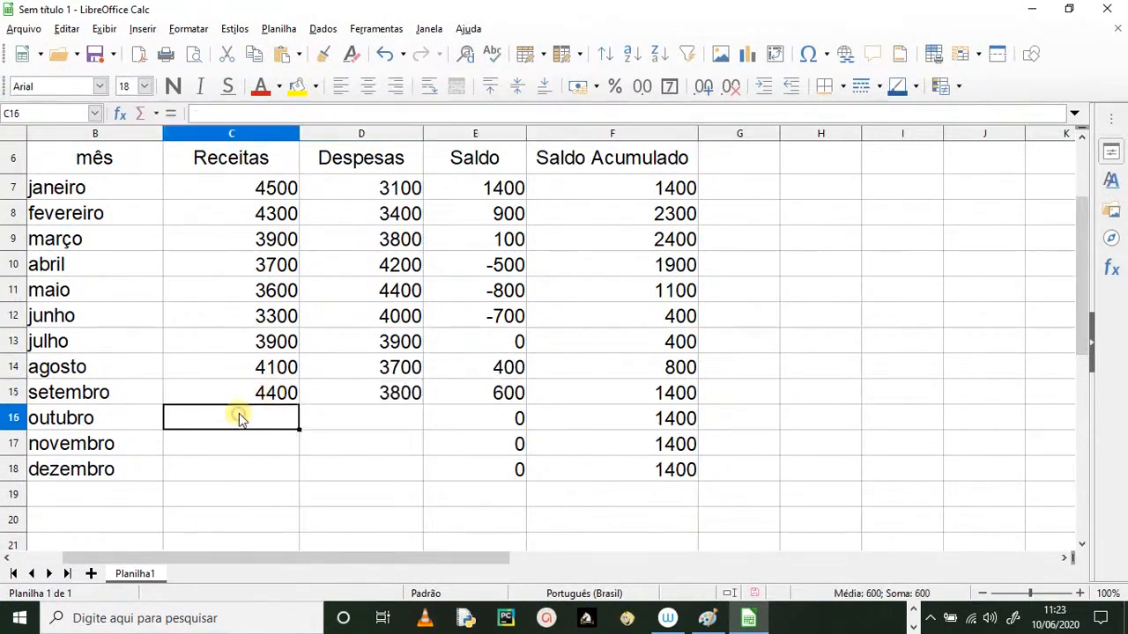
text(5000)
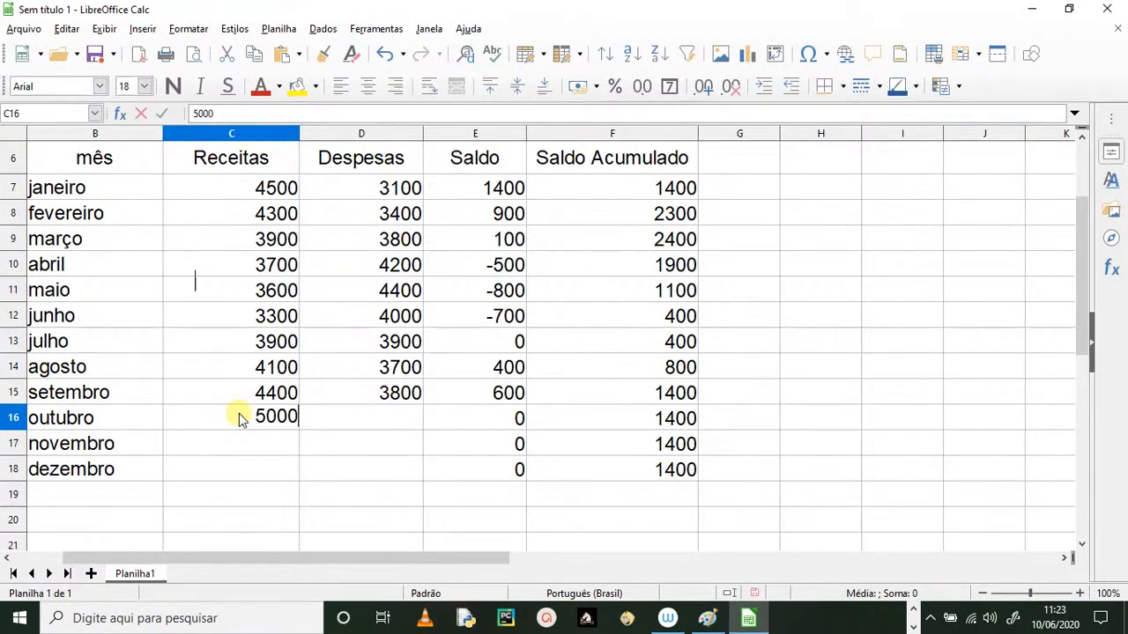
key(Tab)
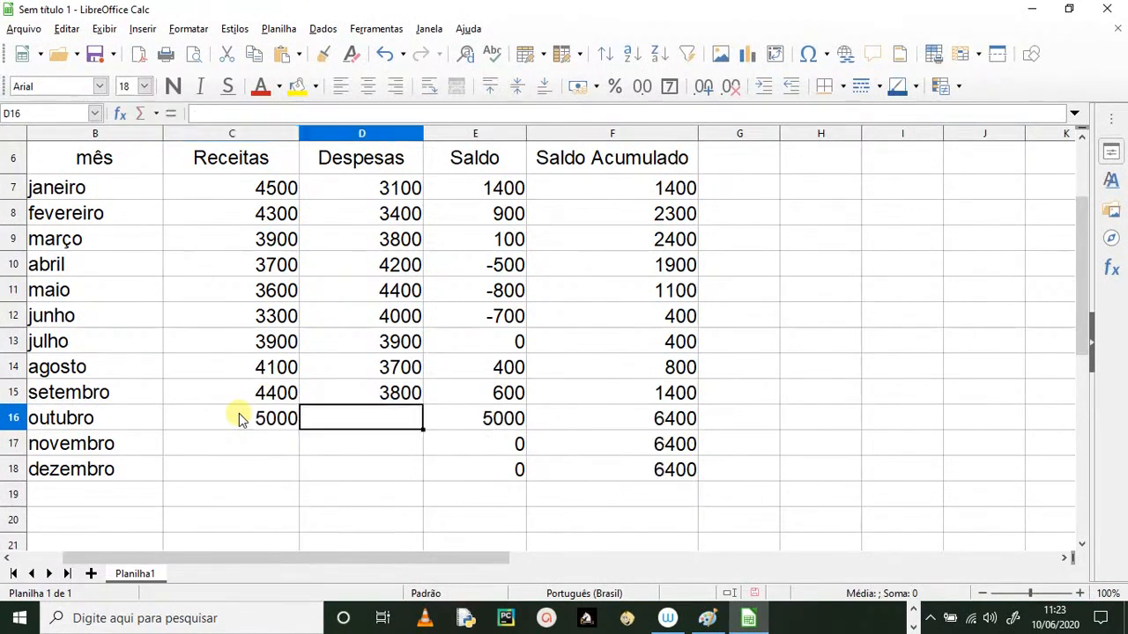
text(3500)
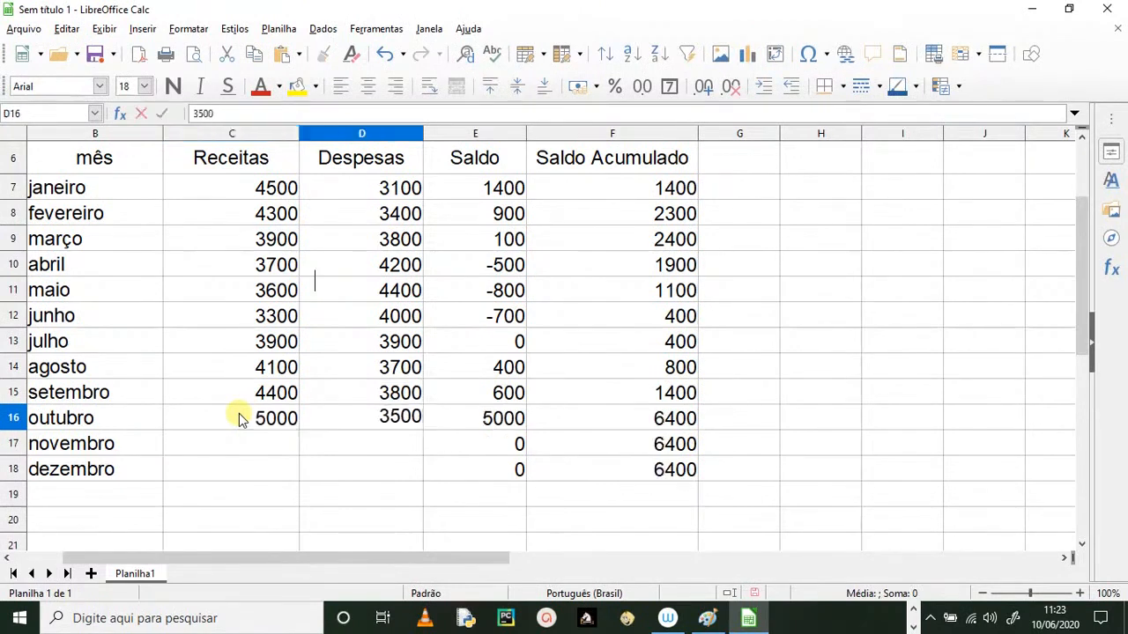
key(Return)
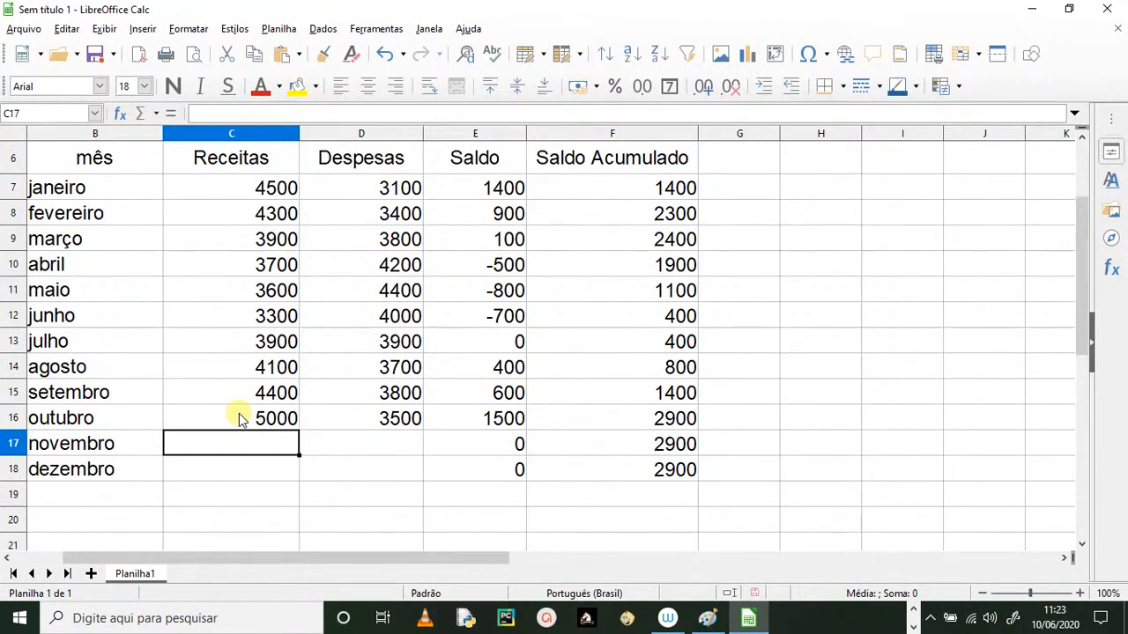
- Enter novembro's Receitas of 4900 in cell C17 and Despesas of 388 in cell D17
text(4900)
key(Tab)
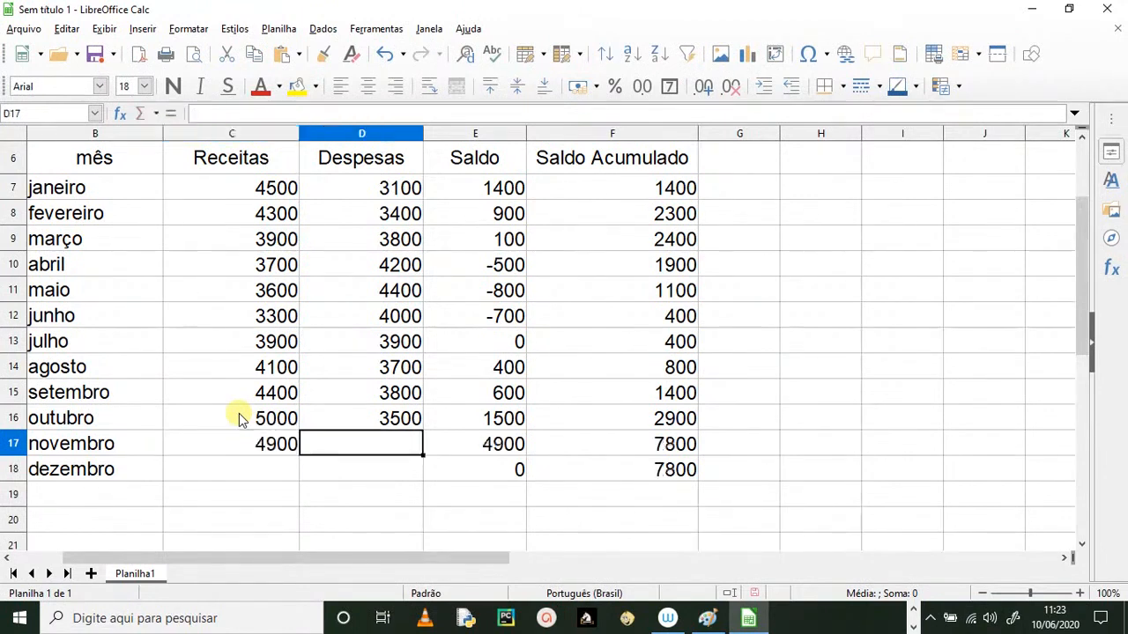
text(388)
key(Tab)
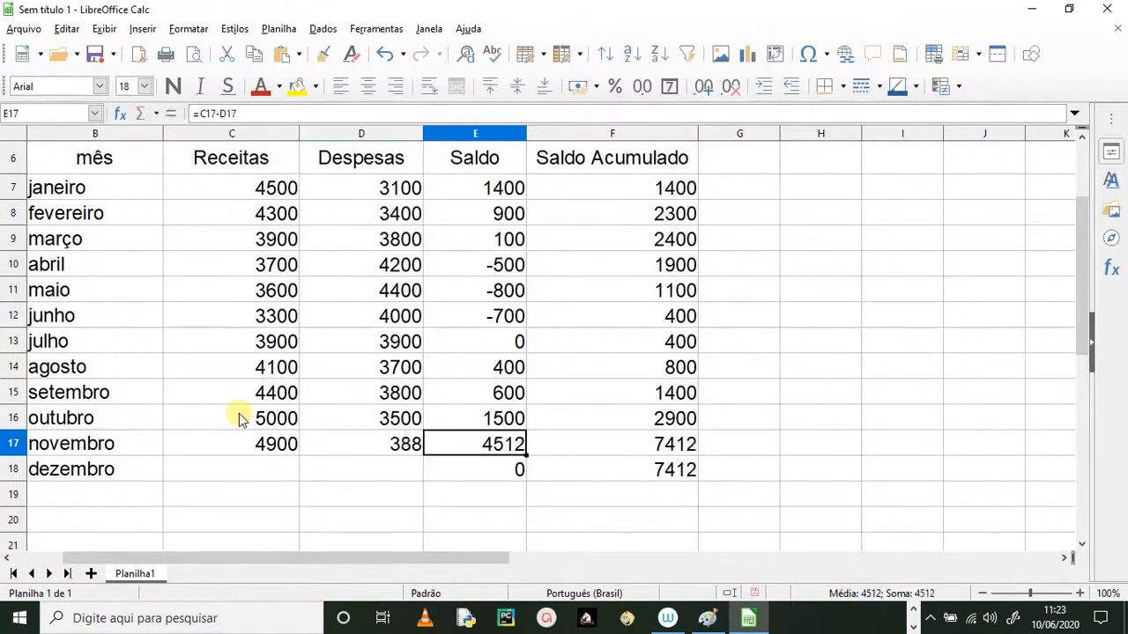
- Enter dezembro's Receitas of 4000 in cell C18
click(214, 467)
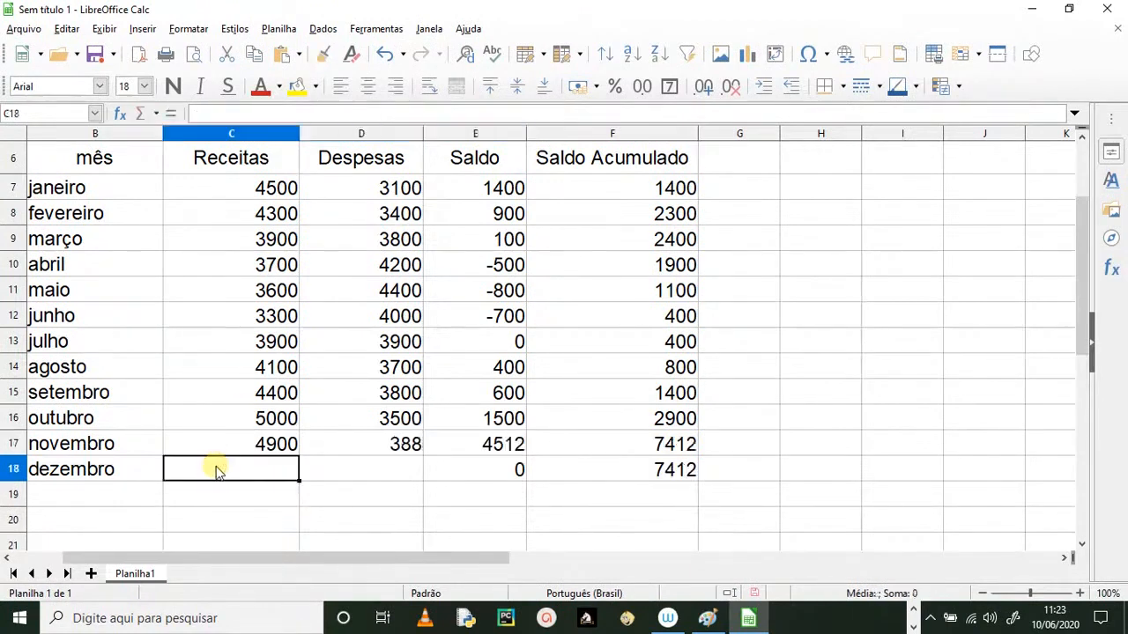
text(4000)
key(Tab)
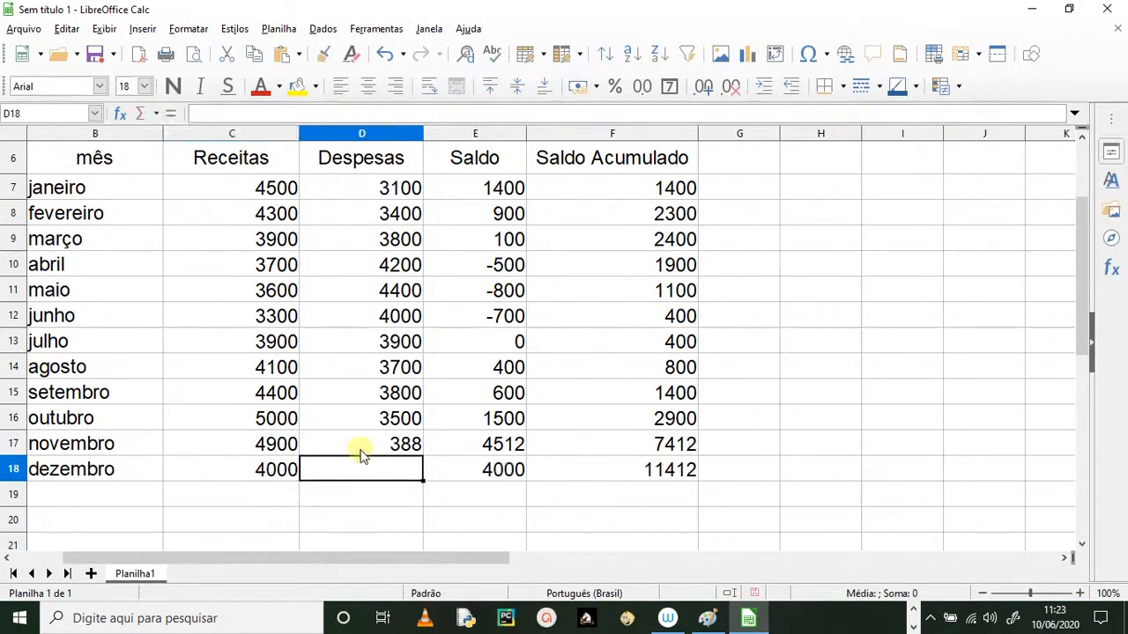
- Correct novembro's Despesas in cell D17 to 3800
click(397, 423)
click(403, 445)
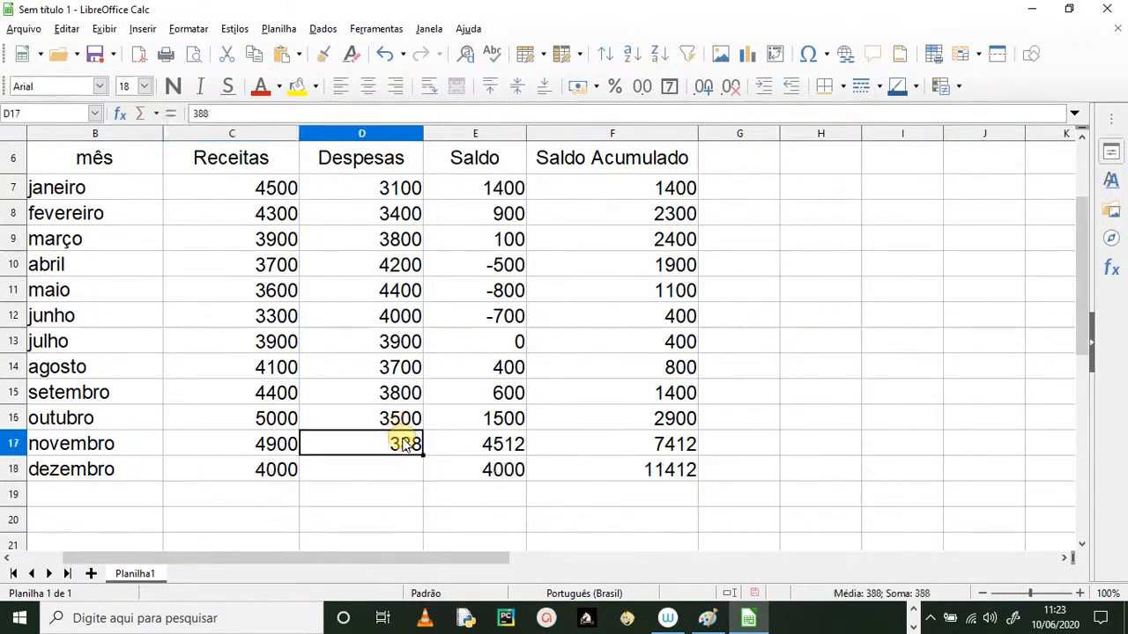
text(3800)
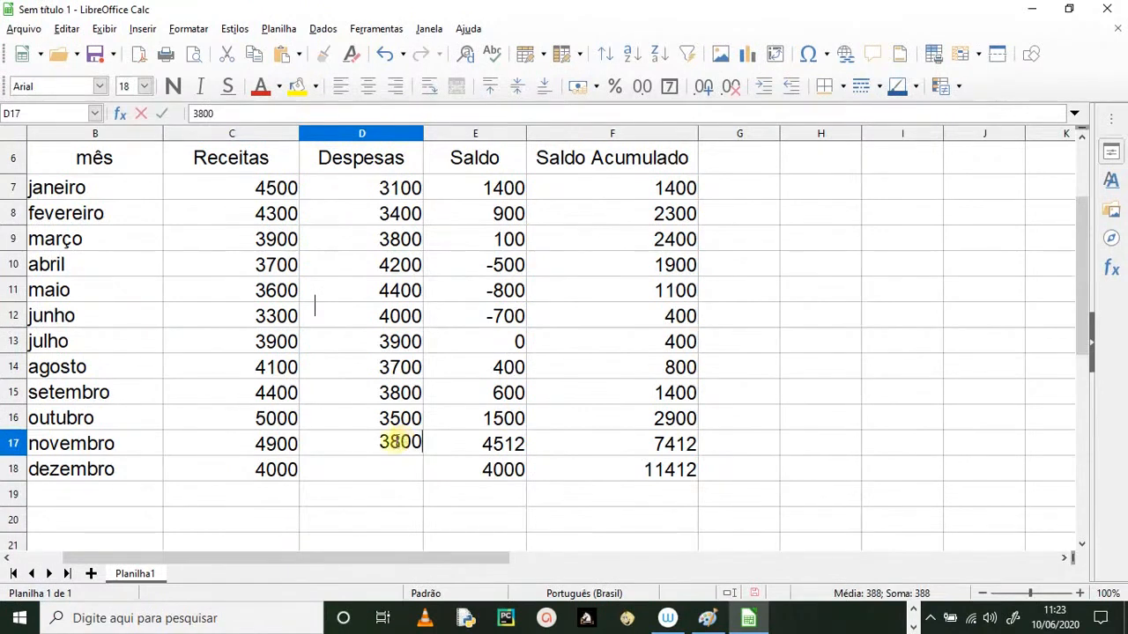
- Enter 8000 as dezembro's Despesas in cell D18
click(385, 468)
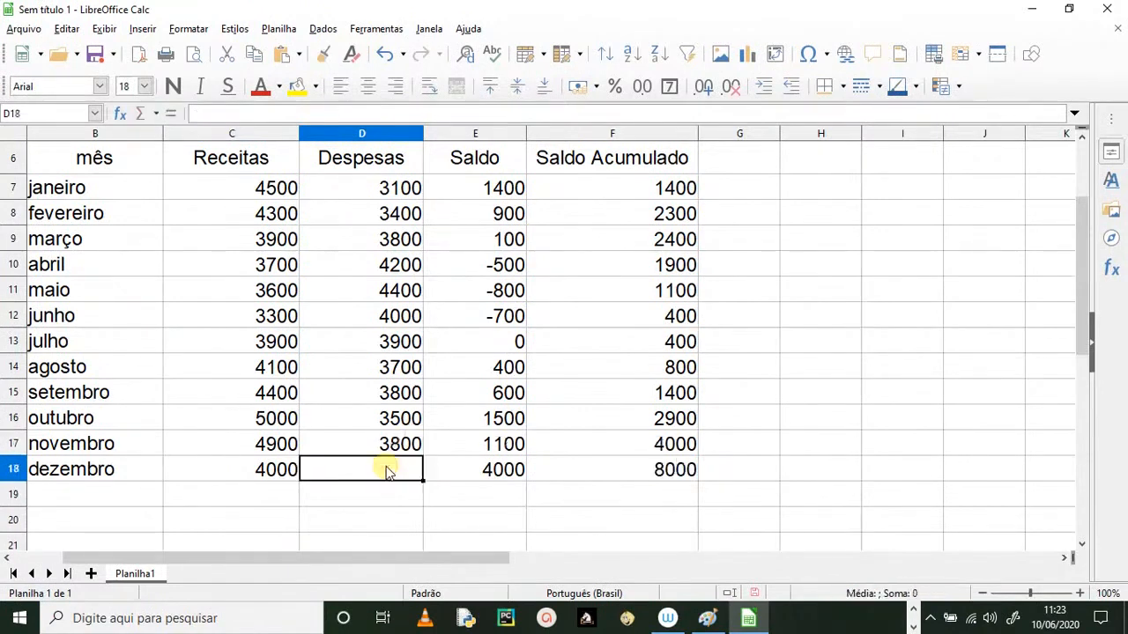
text(8000)
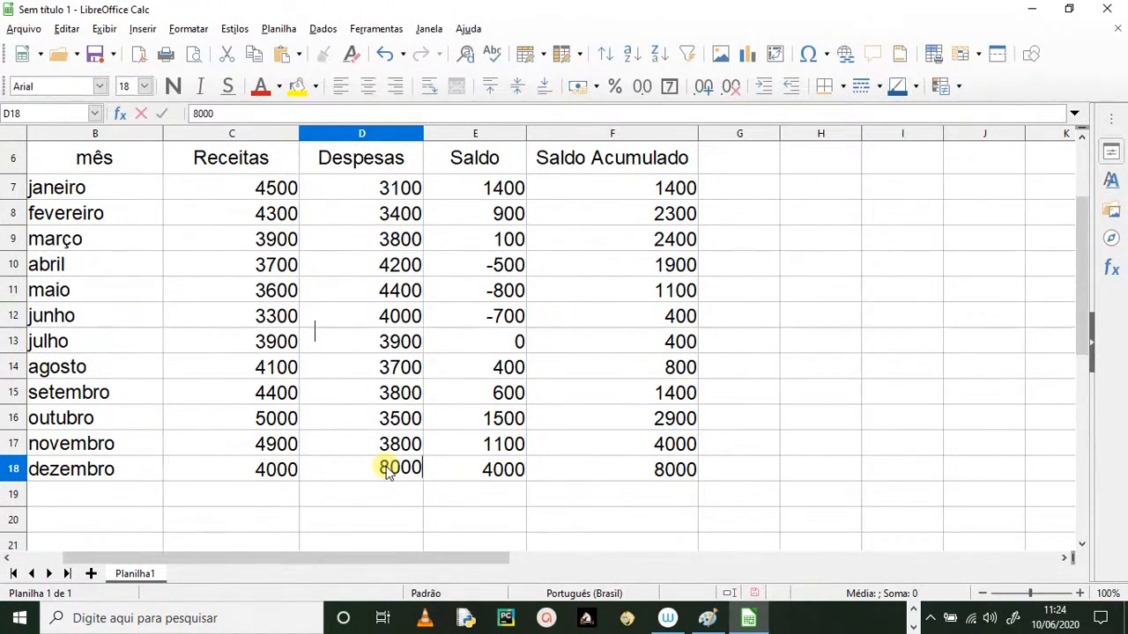
key(Return)
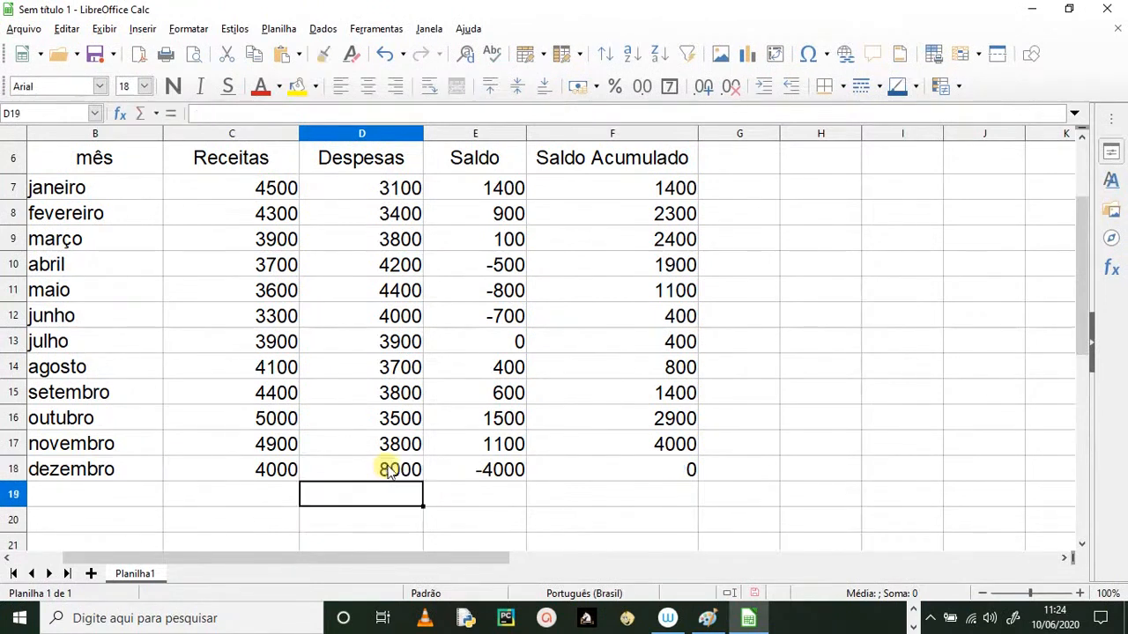
- Set dezembro's Despesas in cell D18 to 6000
click(391, 469)
text(6)
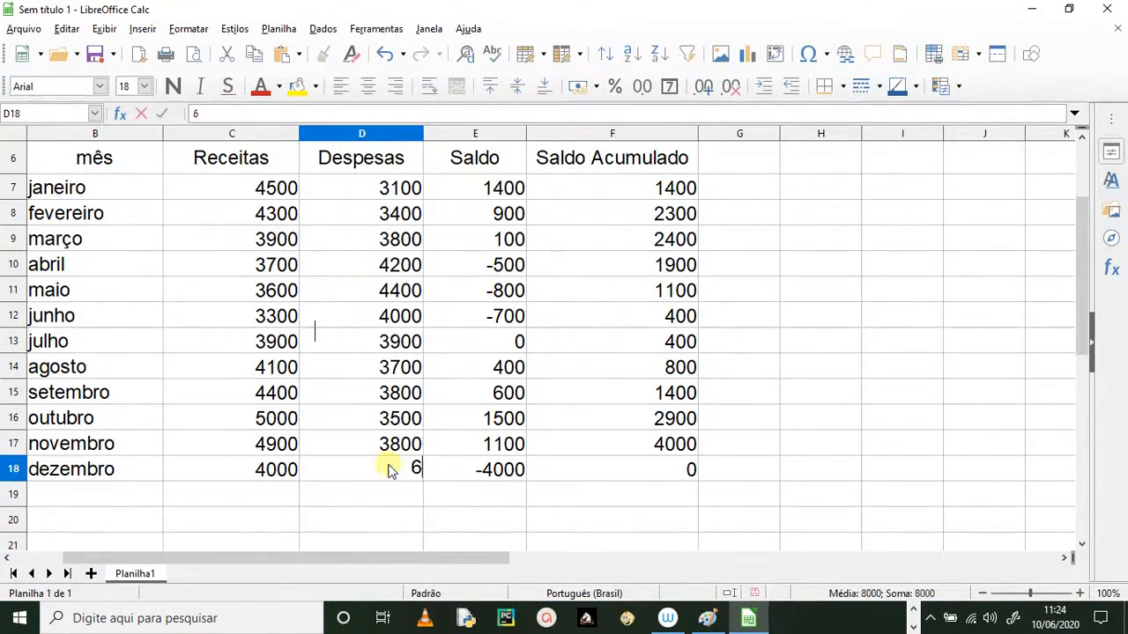
text(000)
key(Return)
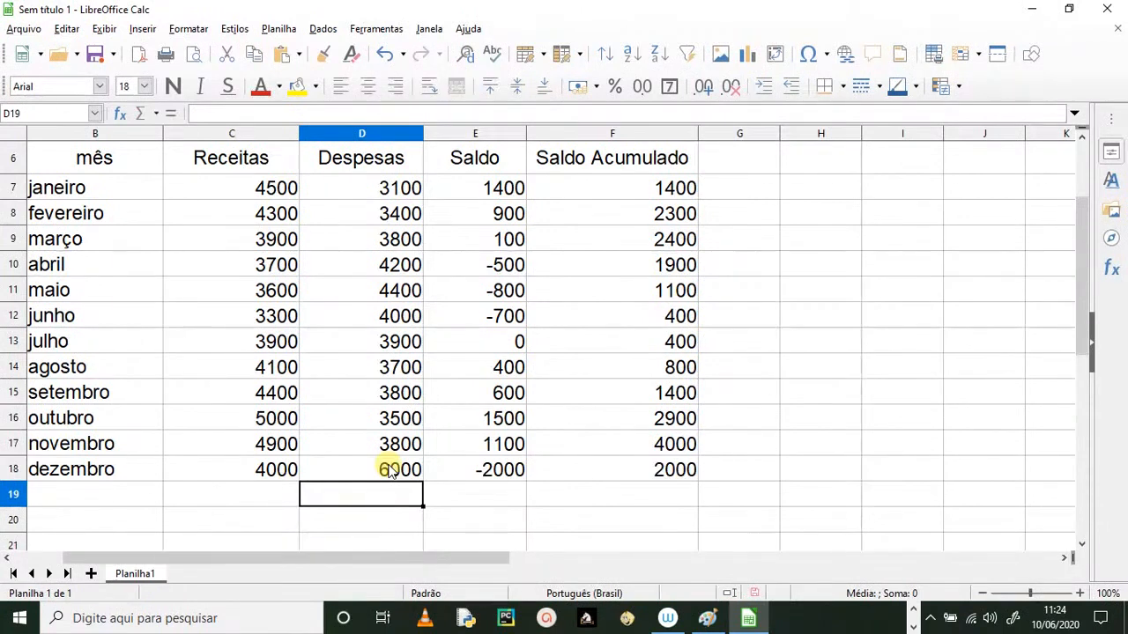
- Label cell B20 "Totalização", leaving one empty row below dezembro
scroll(277, 516, down, 1)
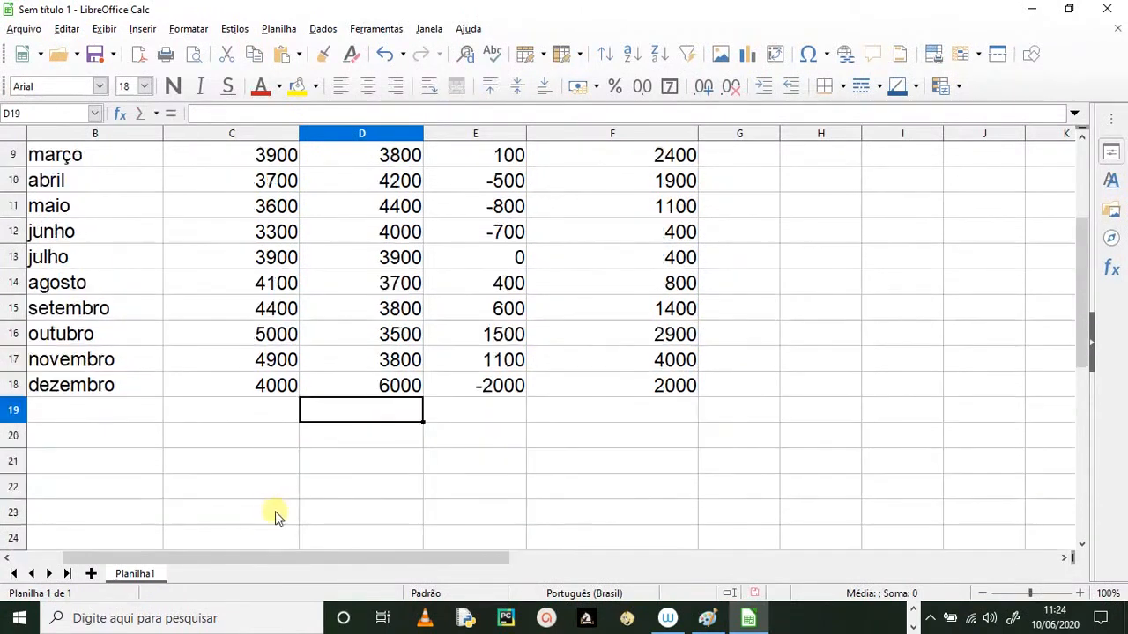
scroll(206, 503, up, 3)
scroll(196, 508, down, 2)
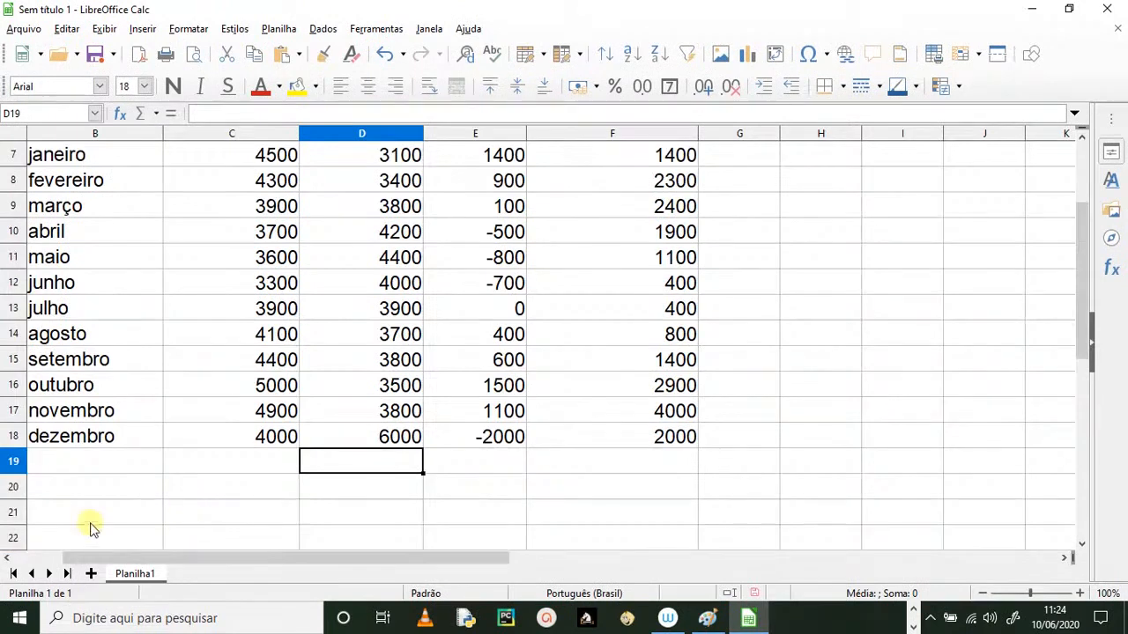
scroll(282, 425, up, 2)
scroll(119, 467, down, 3)
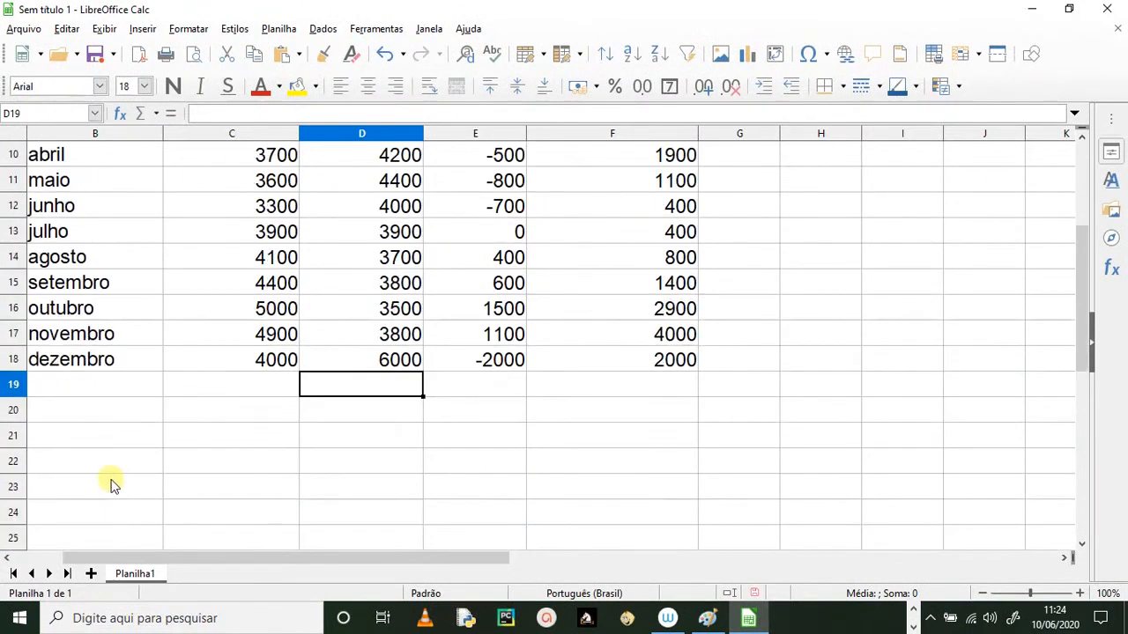
click(84, 411)
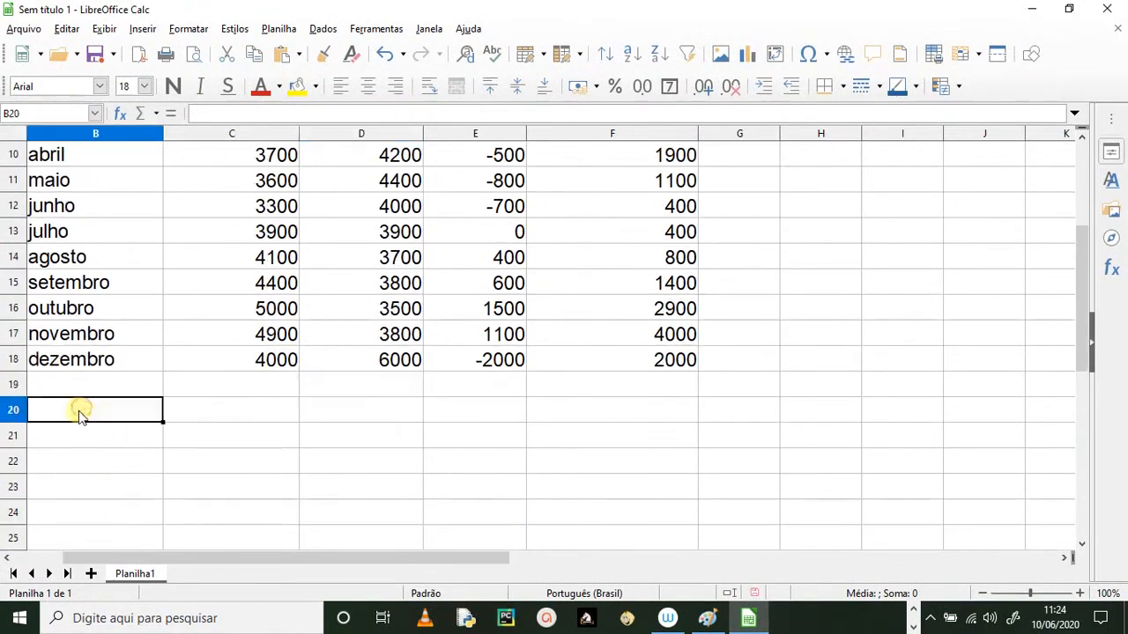
text(Totalização)
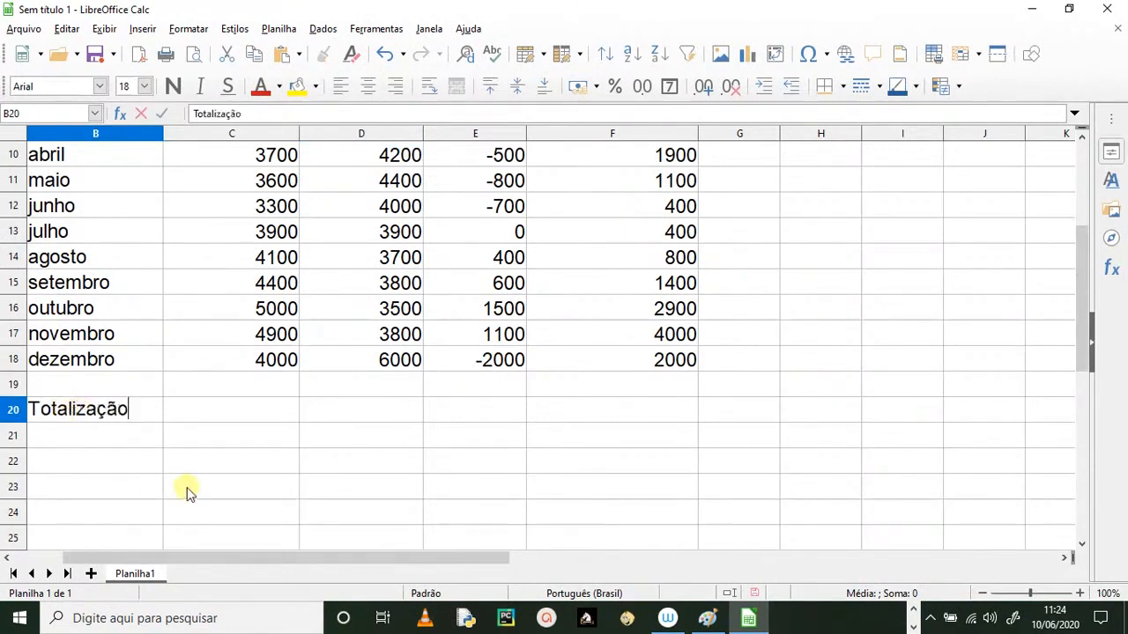
- Total the Receitas column from janeiro to dezembro in cell C20 with the Soma function over C7:C19
scroll(198, 495, up, 2)
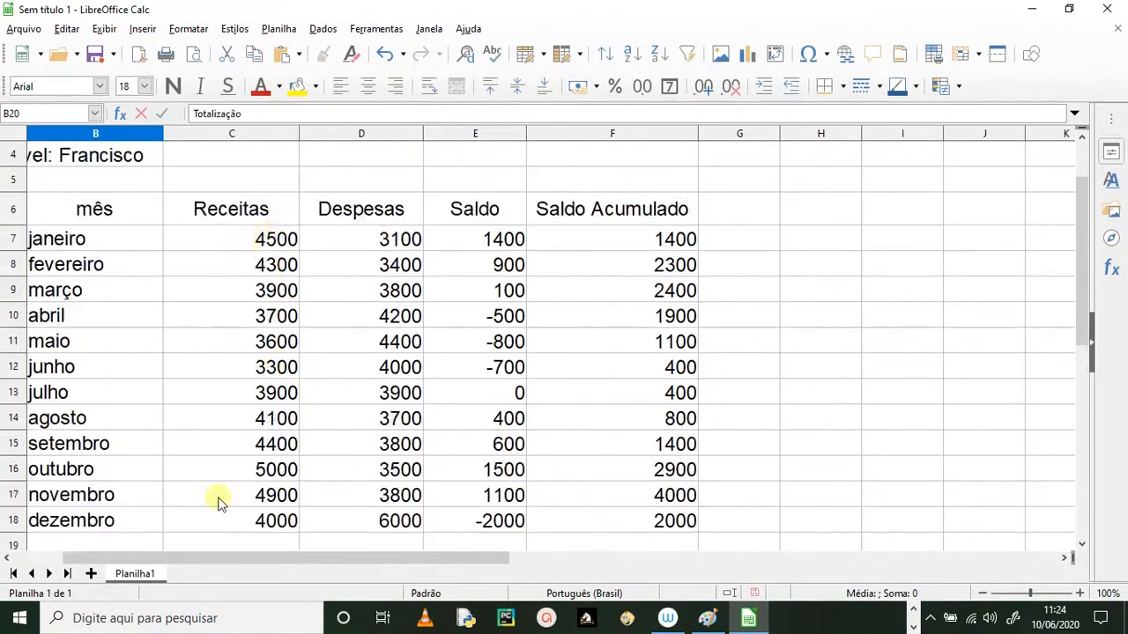
scroll(219, 500, down, 1)
scroll(203, 481, up, 1)
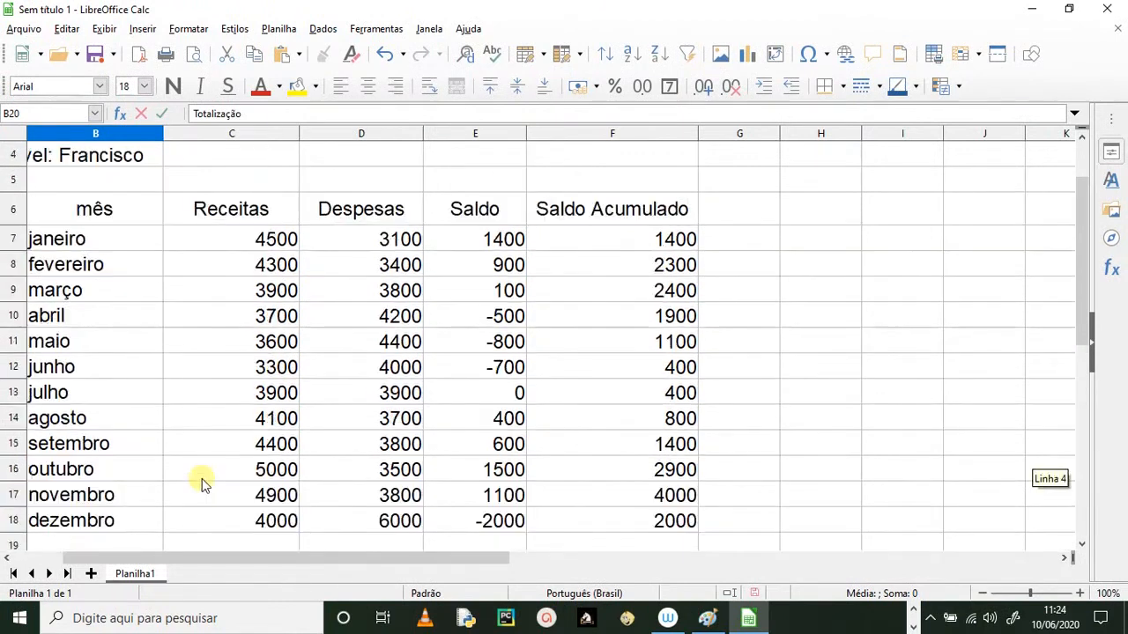
scroll(225, 455, down, 1)
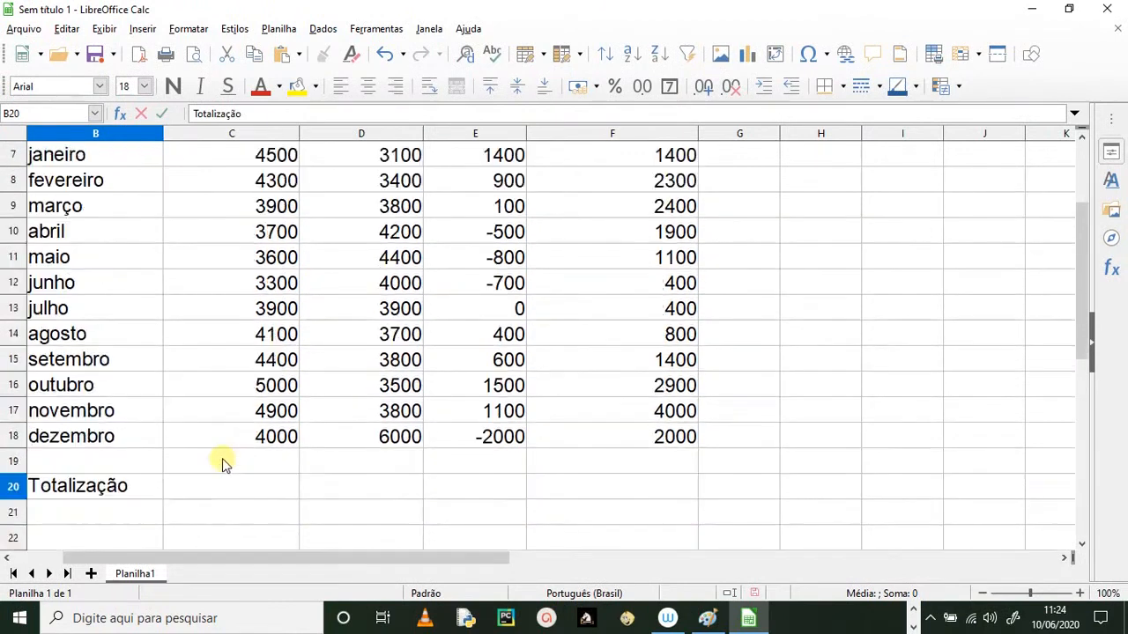
scroll(264, 379, up, 2)
drag(226, 317, 247, 485)
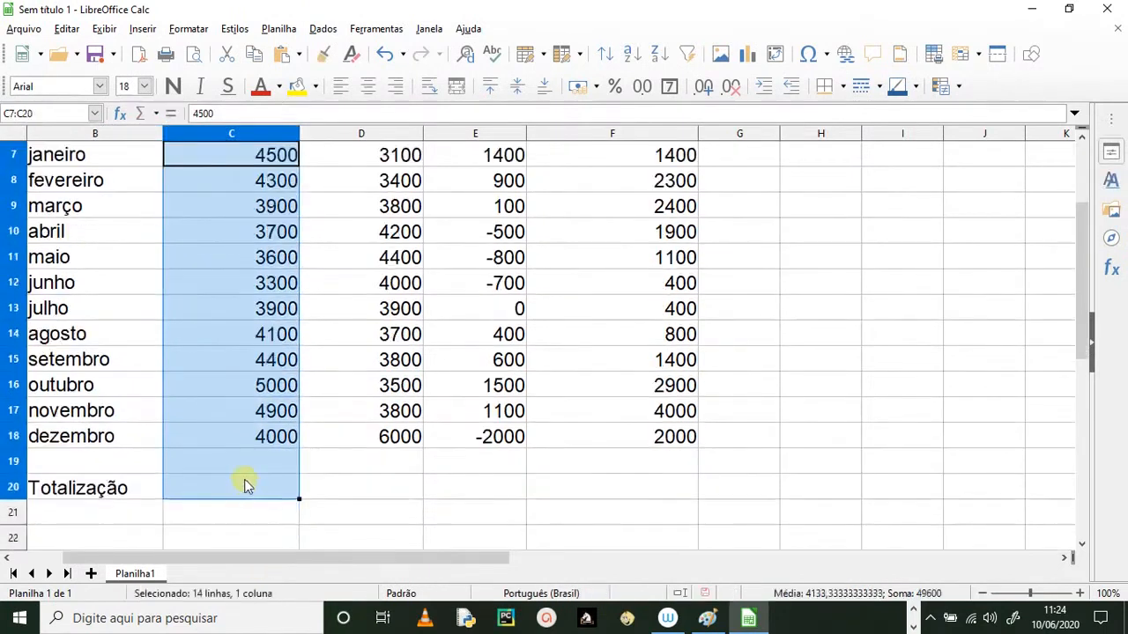
click(157, 115)
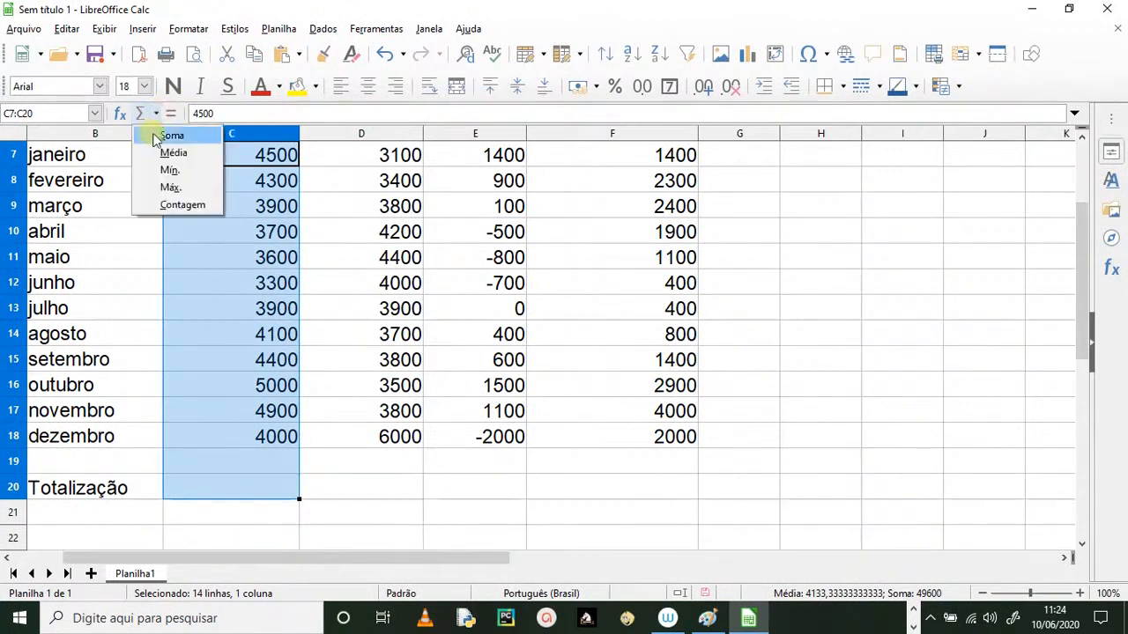
click(168, 137)
click(315, 494)
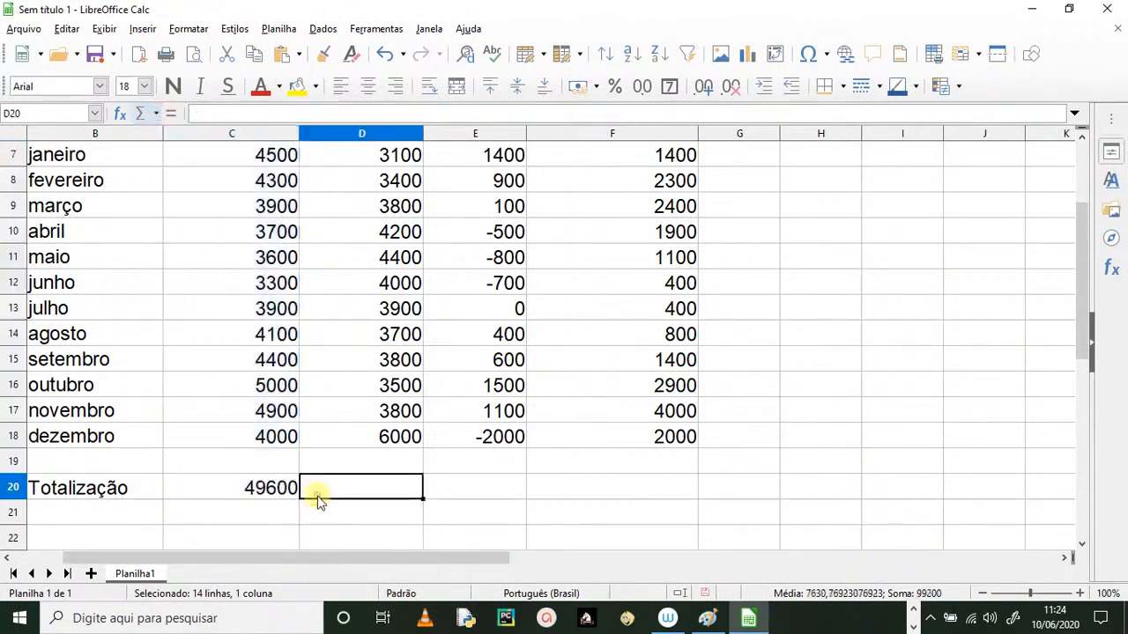
- Check the Receitas total formula in cell C20 against the monthly values above it
scroll(254, 495, up, 1)
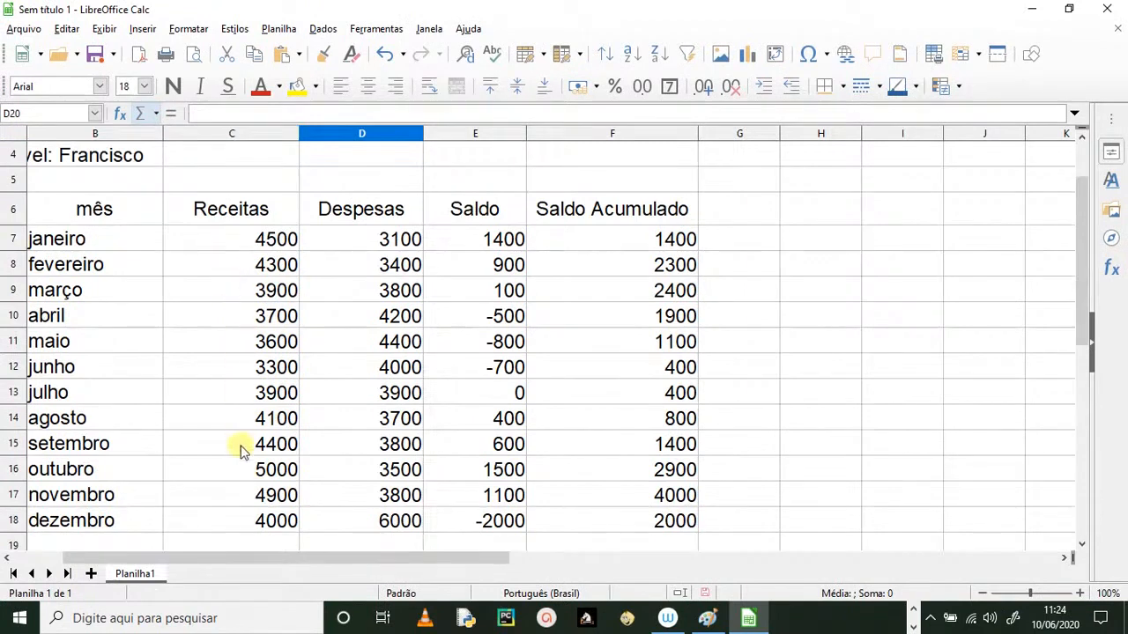
scroll(227, 551, down, 1)
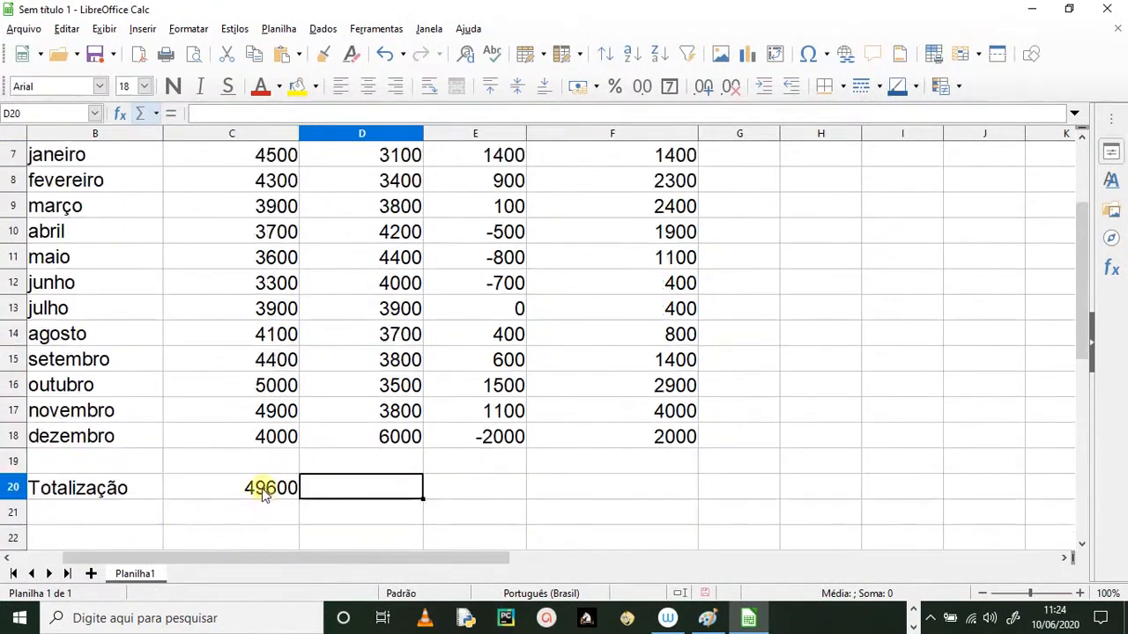
scroll(264, 493, up, 1)
scroll(238, 436, down, 1)
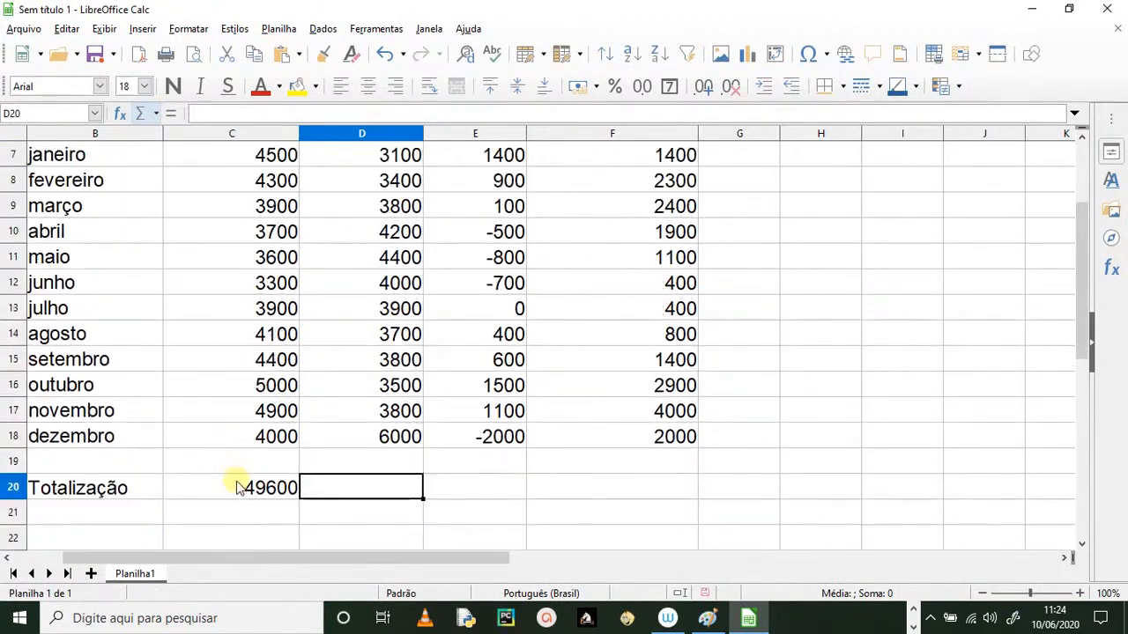
click(237, 487)
scroll(271, 337, up, 2)
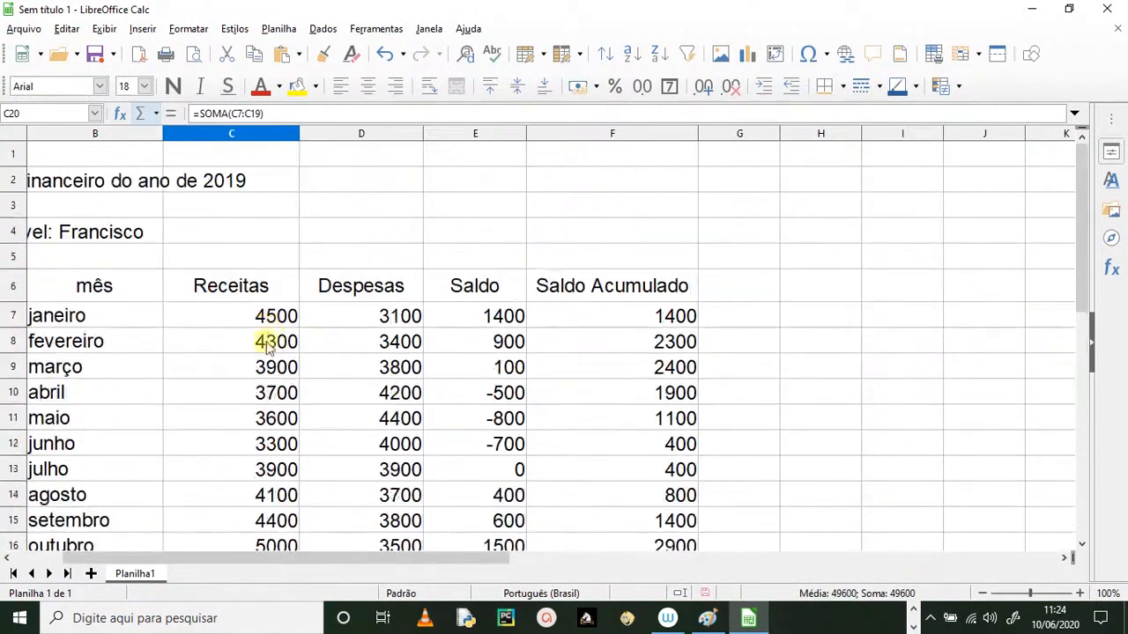
scroll(268, 348, down, 1)
scroll(282, 529, down, 1)
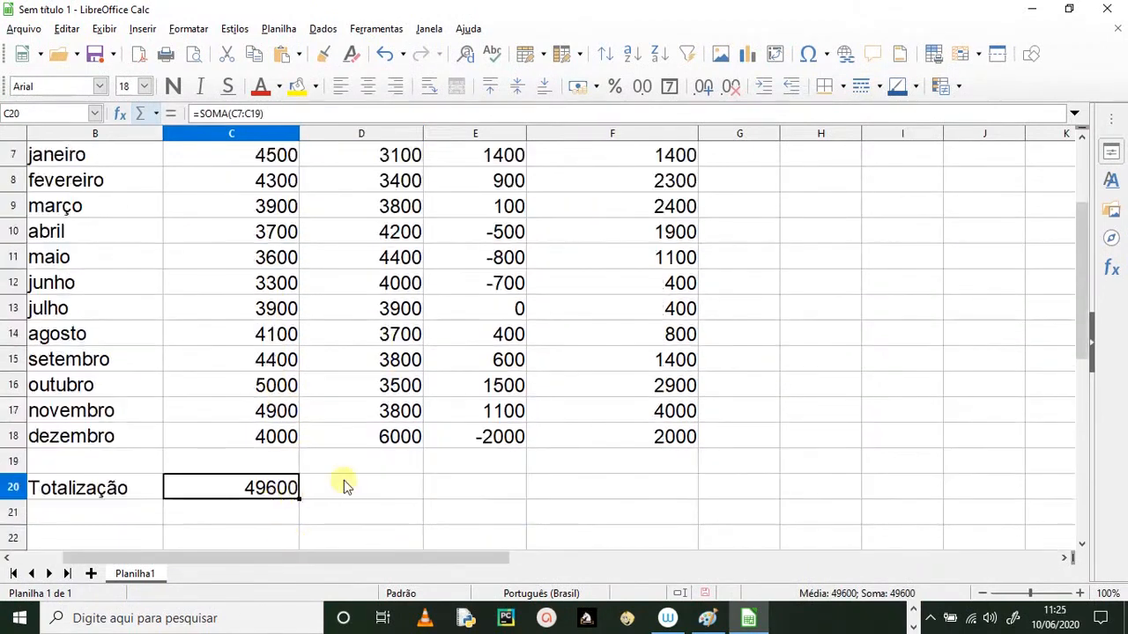
- Total the Despesas column from janeiro to dezembro in cell D20 with the Soma function over D7:D19
scroll(362, 467, up, 1)
drag(385, 238, 403, 487)
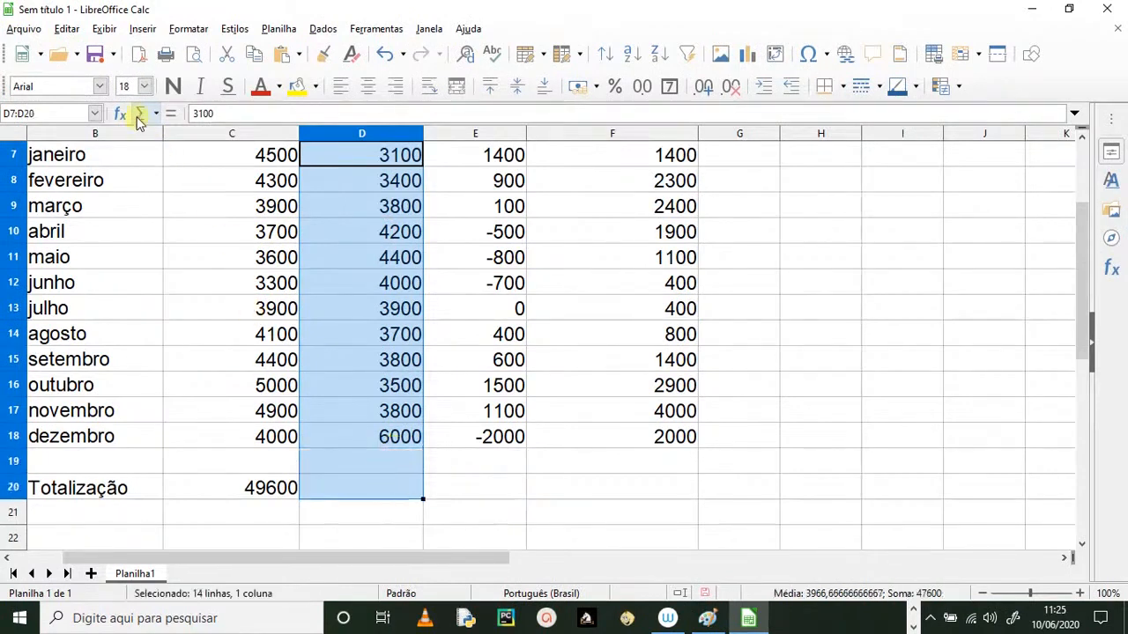
click(138, 116)
click(172, 134)
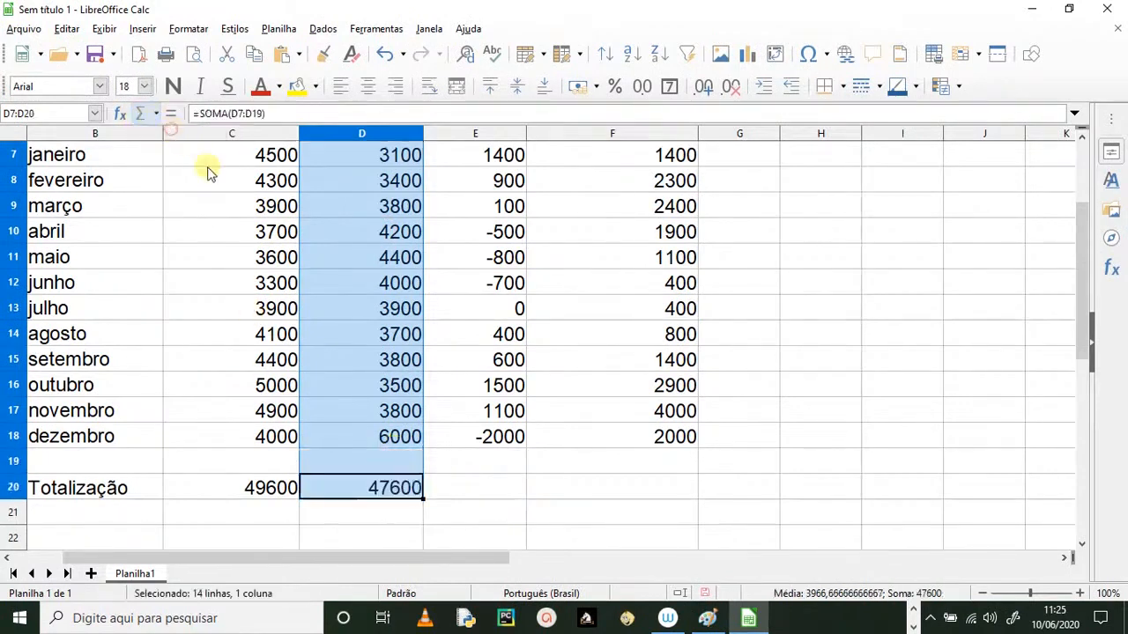
click(467, 493)
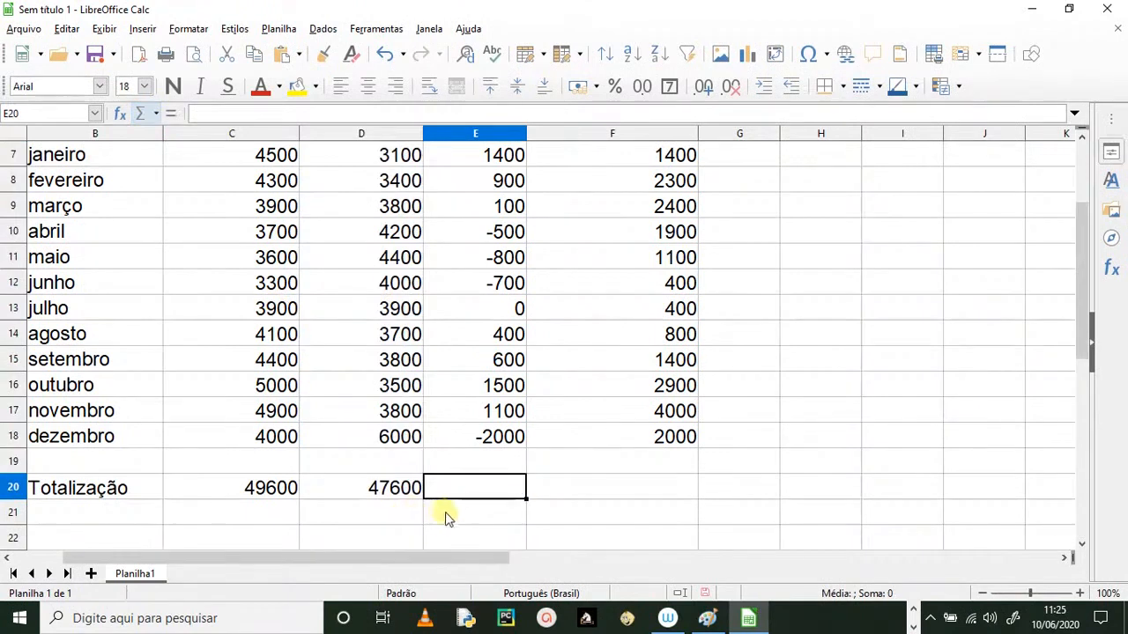
- Total the Saldo column from janeiro to dezembro in cell E20 with the Soma function over E7:E19
scroll(518, 484, up, 1)
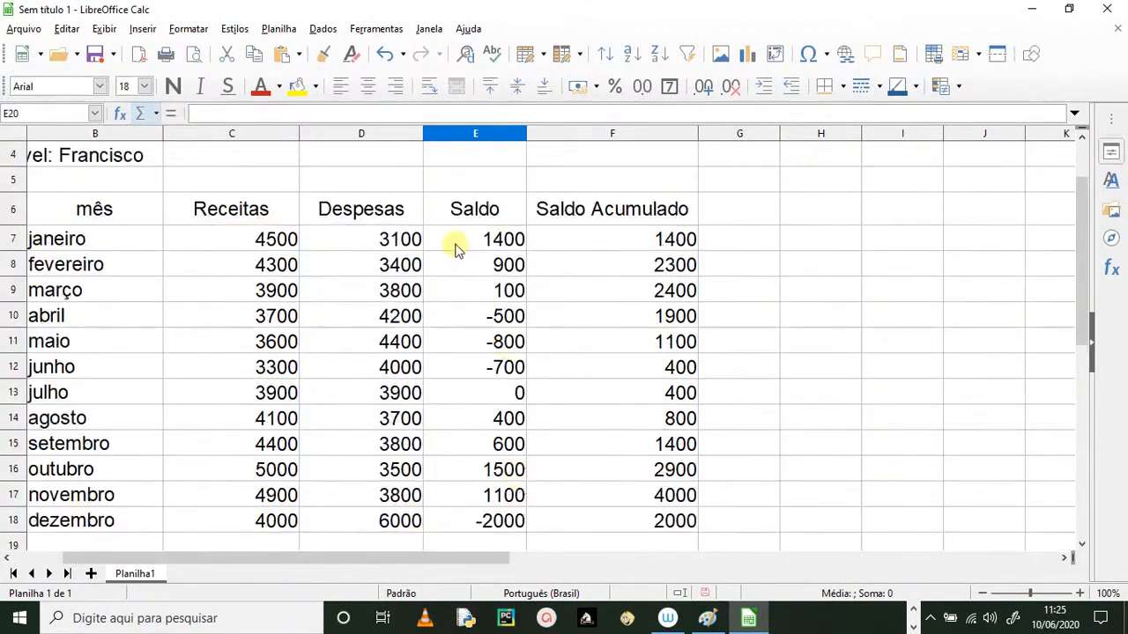
drag(456, 244, 473, 166)
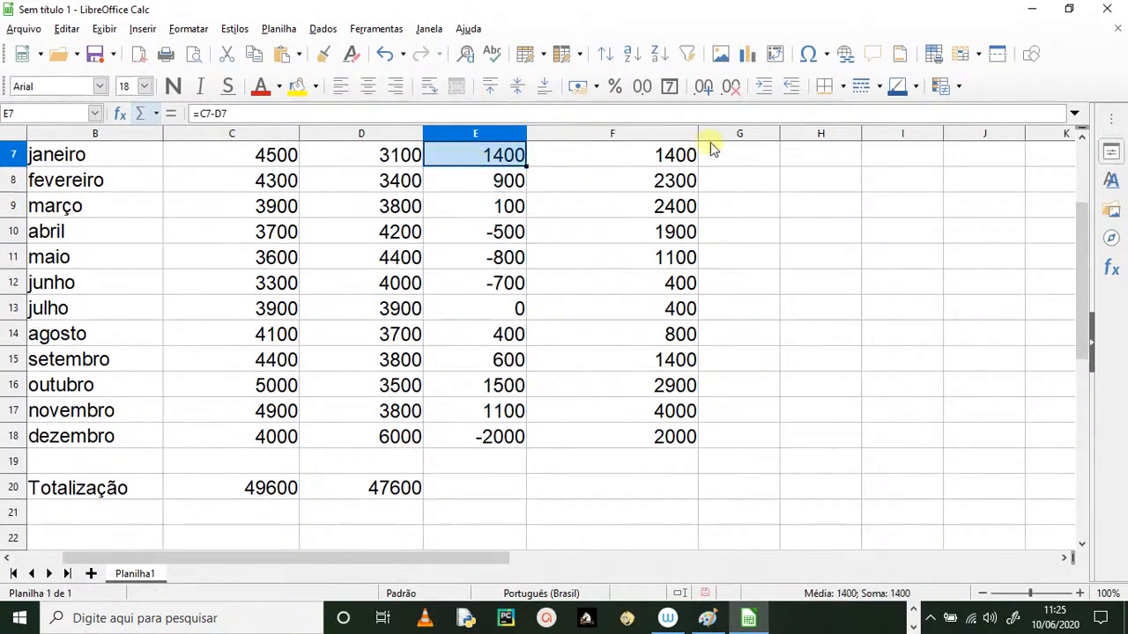
scroll(631, 294, up, 1)
scroll(641, 307, down, 1)
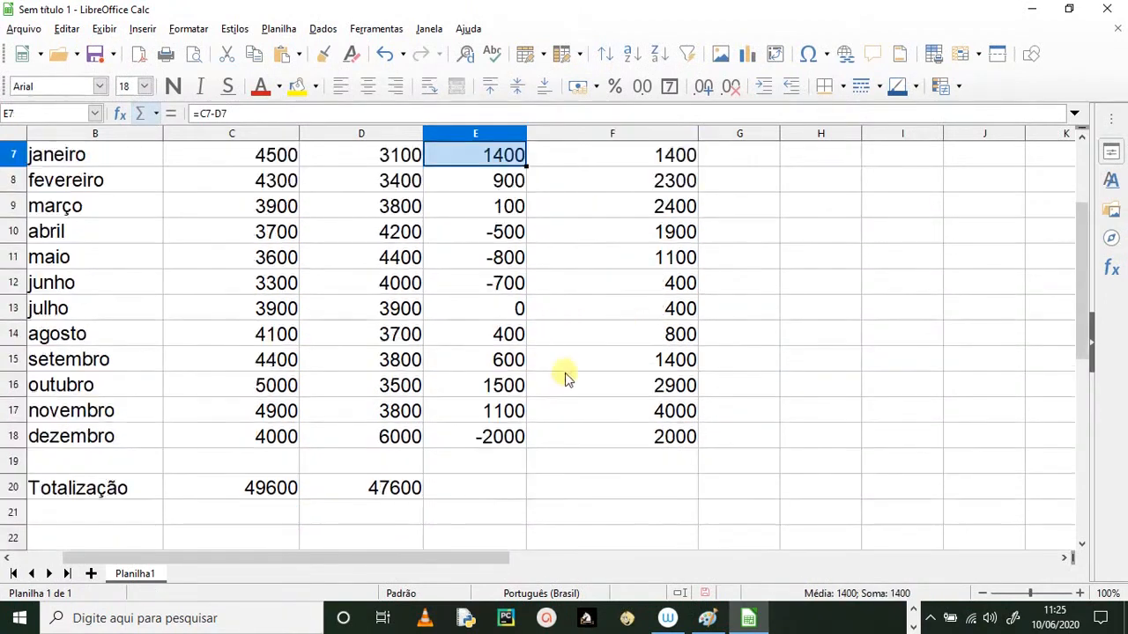
click(640, 431)
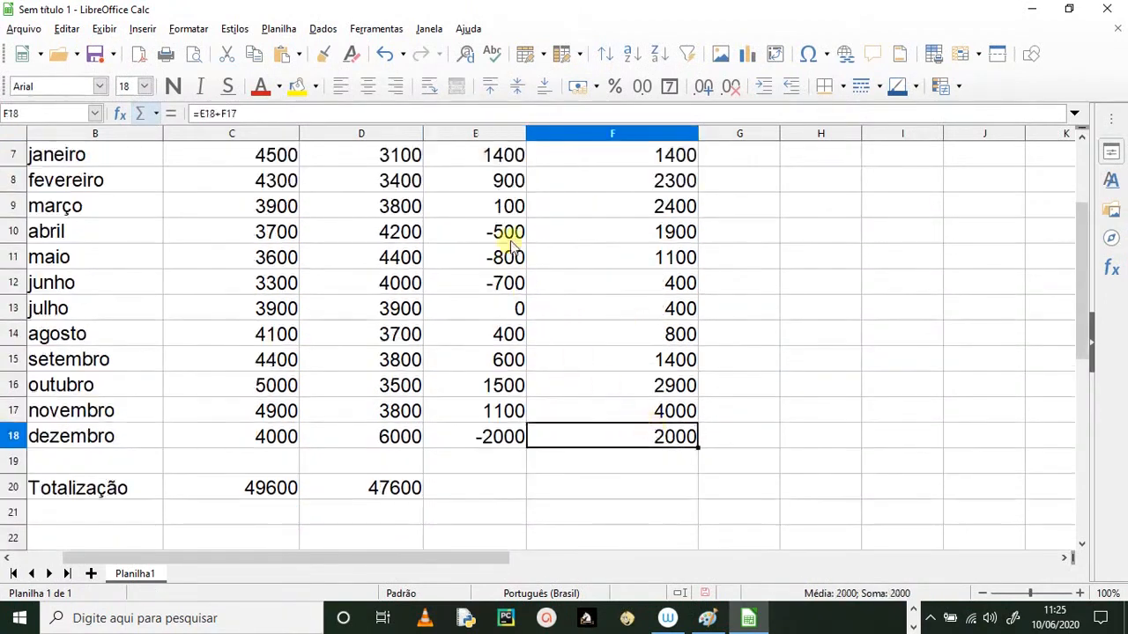
scroll(510, 265, up, 1)
drag(478, 242, 483, 491)
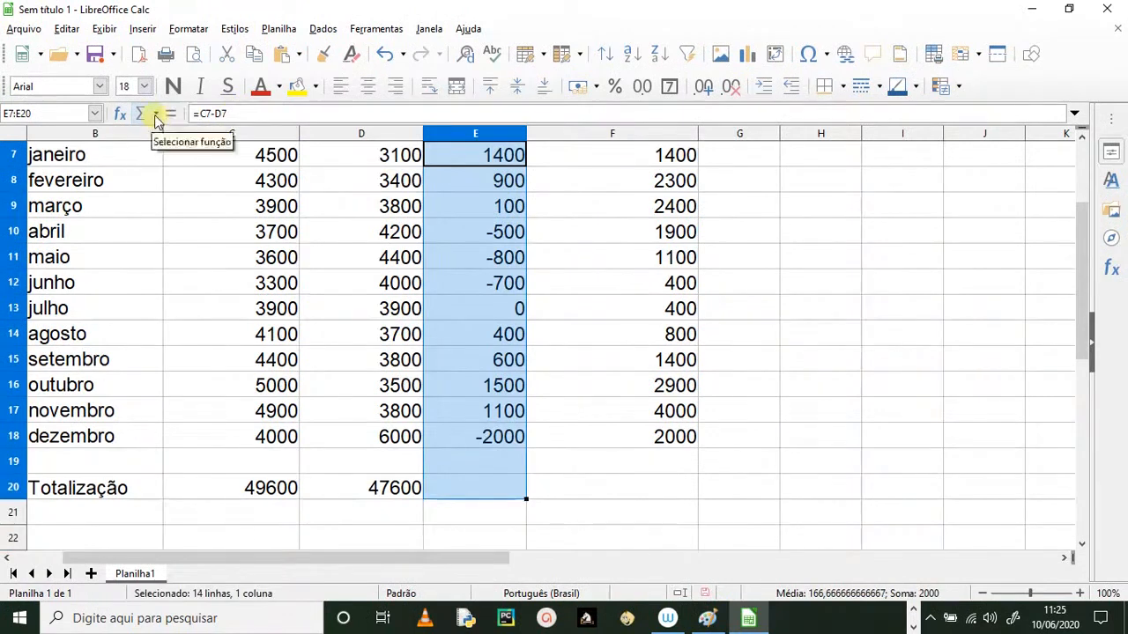
click(156, 114)
click(166, 135)
click(602, 511)
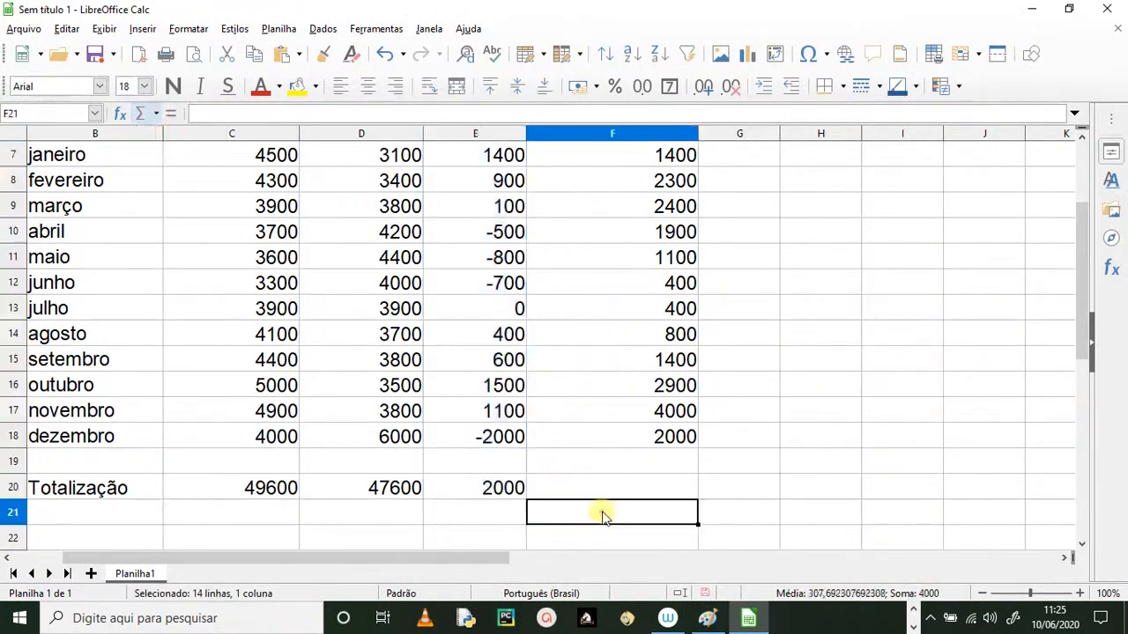
- Compare the Saldo total with dezembro's accumulated balance and the Receitas and Despesas totals, reviewing the whole table
click(673, 438)
click(502, 506)
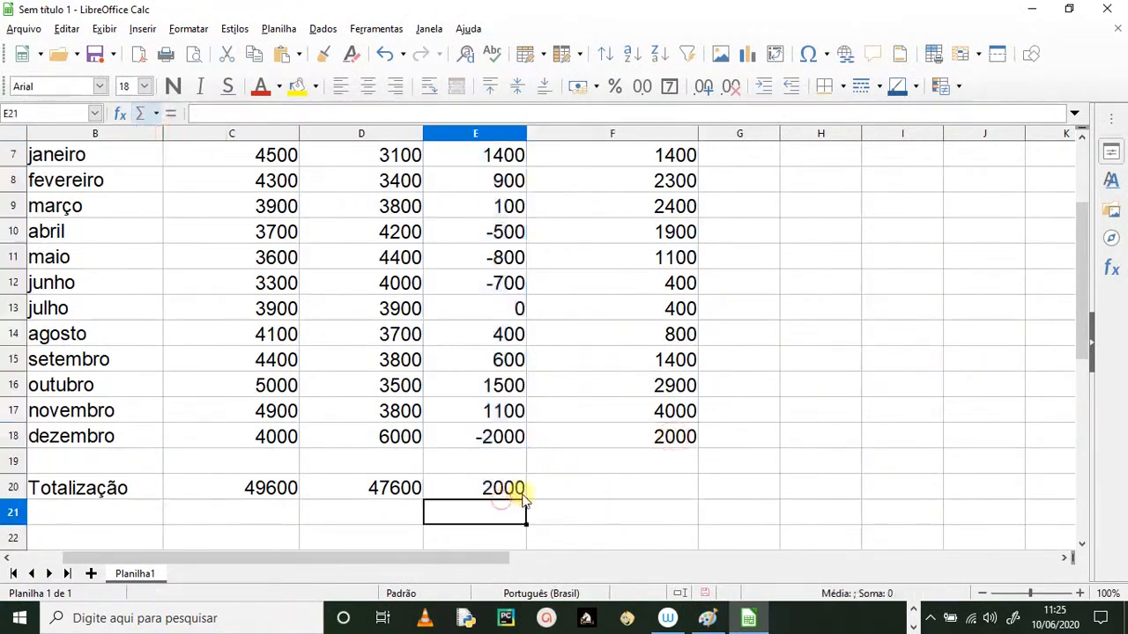
scroll(506, 495, up, 2)
scroll(486, 383, down, 2)
scroll(452, 366, up, 2)
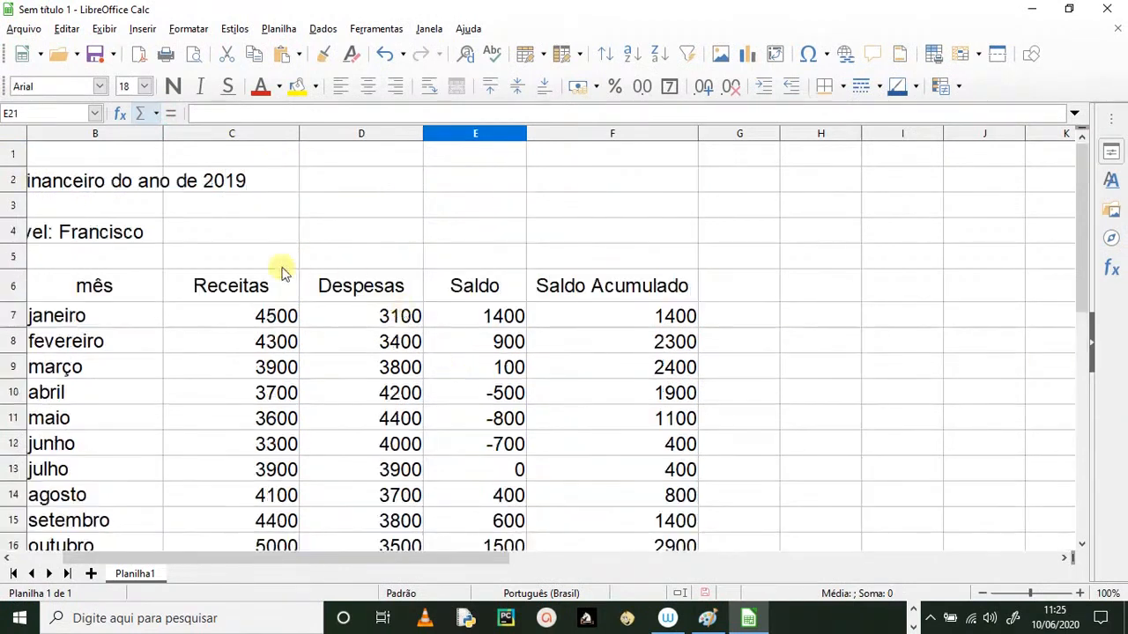
scroll(220, 340, down, 3)
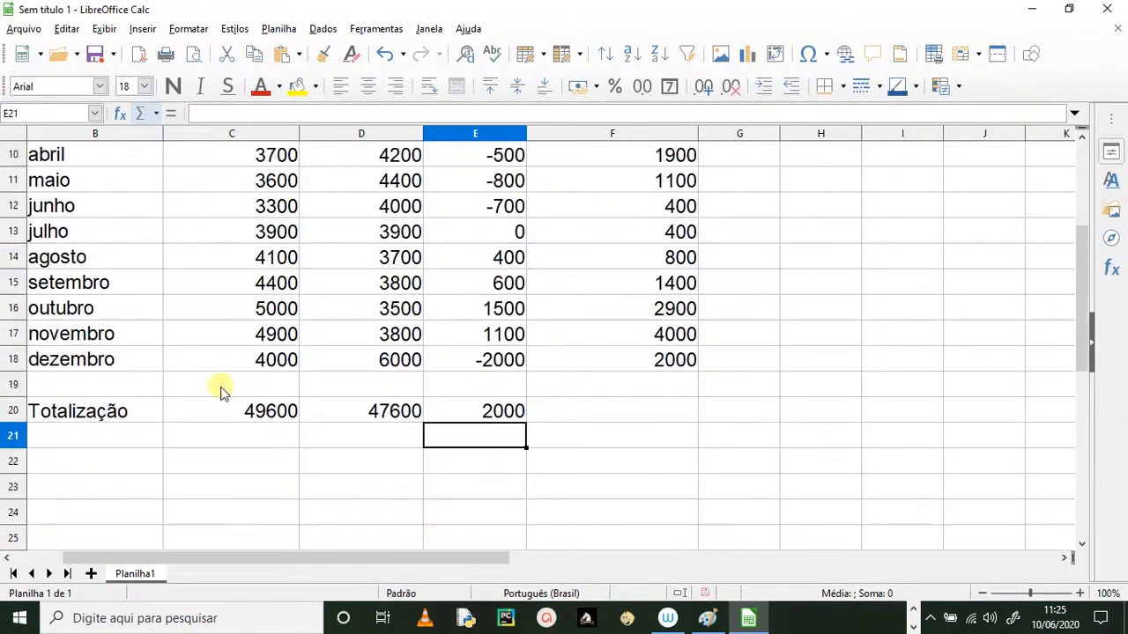
click(275, 416)
click(397, 425)
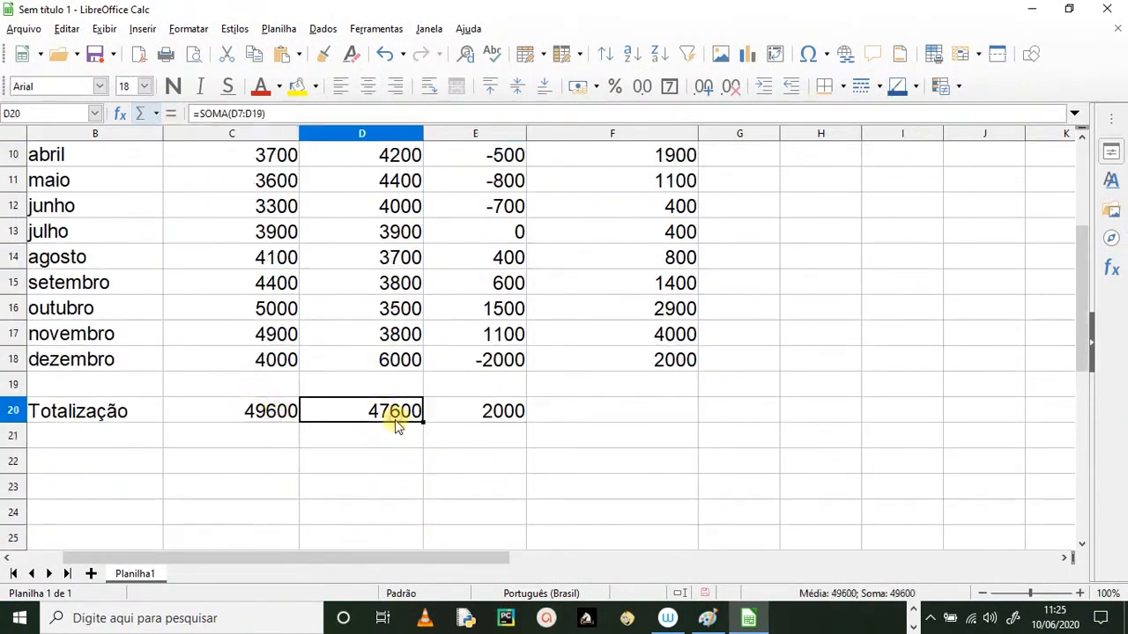
click(496, 408)
scroll(589, 432, up, 3)
scroll(592, 432, down, 2)
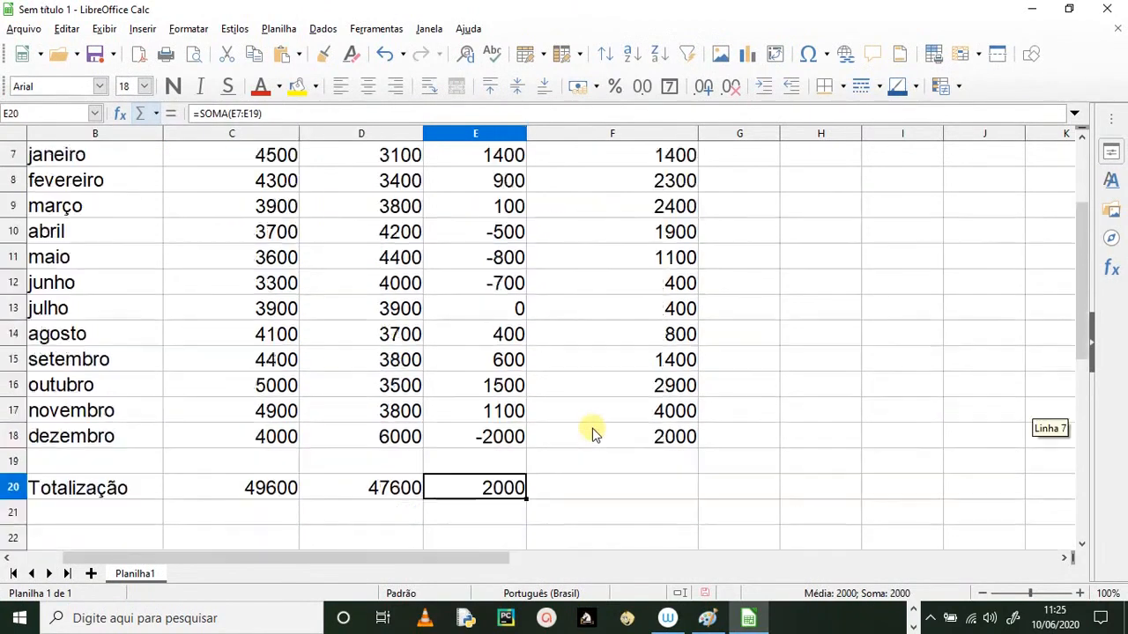
scroll(300, 476, up, 2)
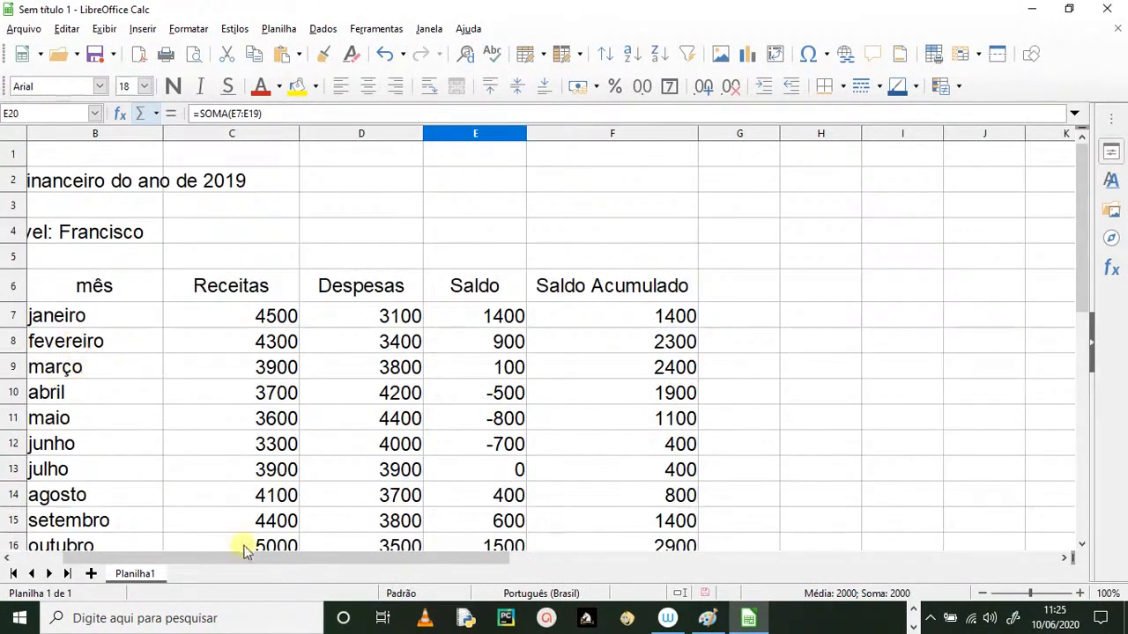
drag(234, 561, 172, 573)
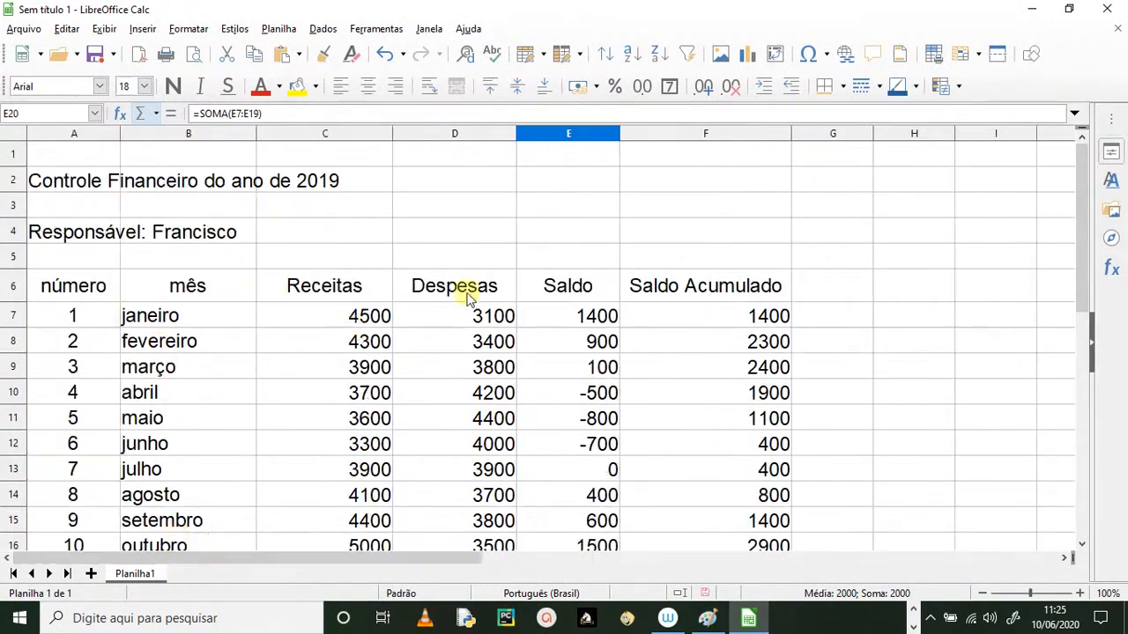
scroll(478, 308, down, 2)
scroll(264, 394, down, 2)
scroll(244, 393, up, 4)
scroll(249, 314, down, 2)
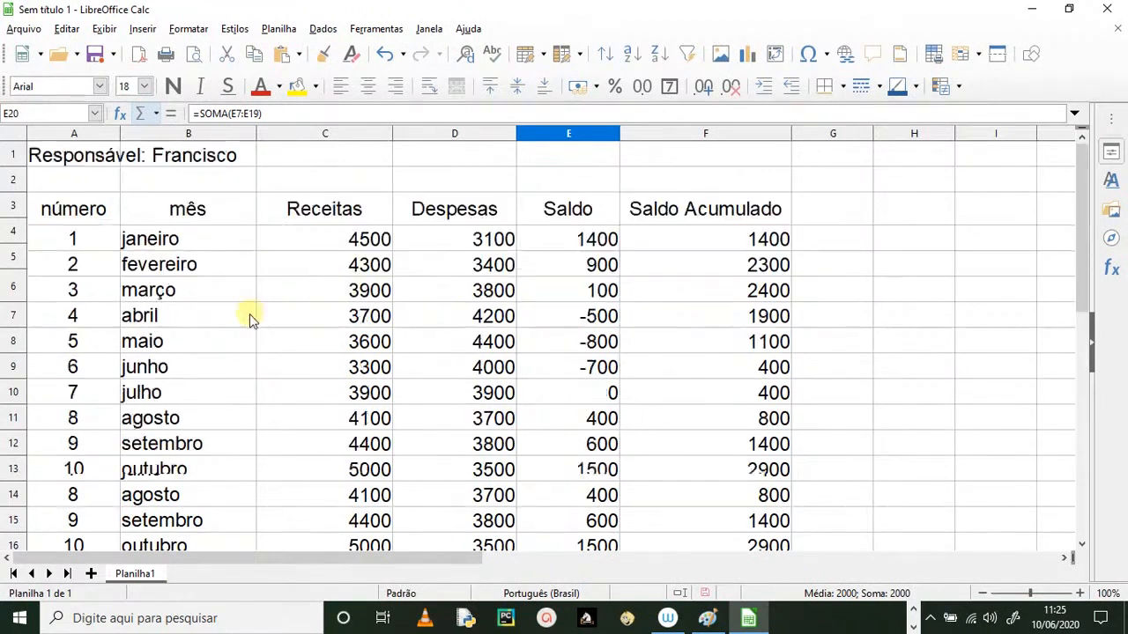
scroll(114, 357, up, 2)
drag(45, 285, 650, 432)
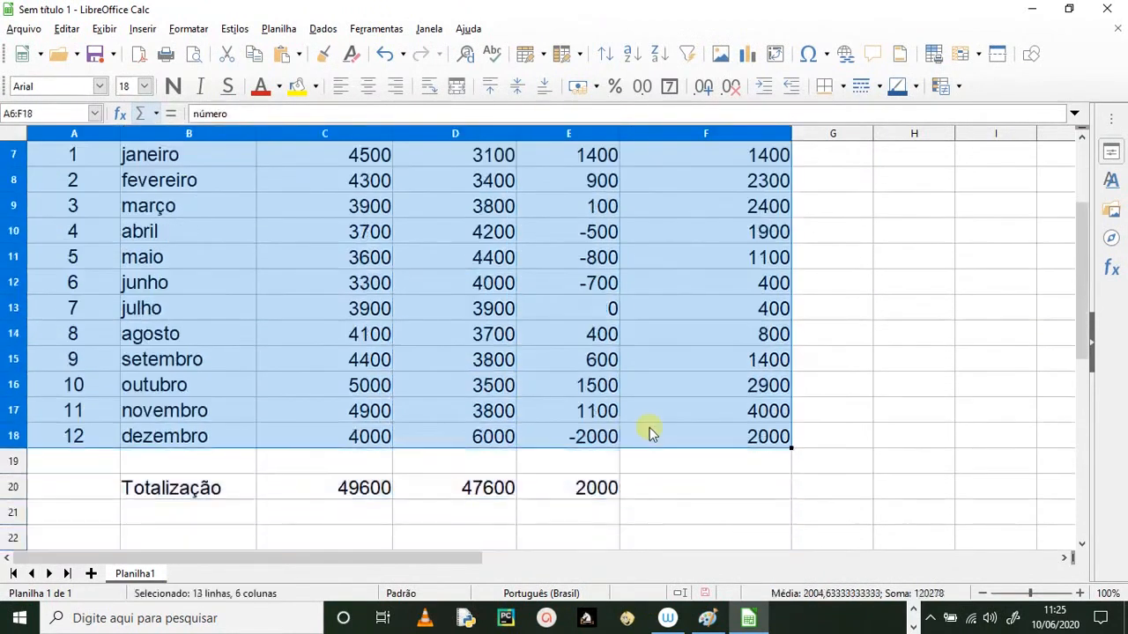
click(388, 289)
scroll(45, 390, up, 2)
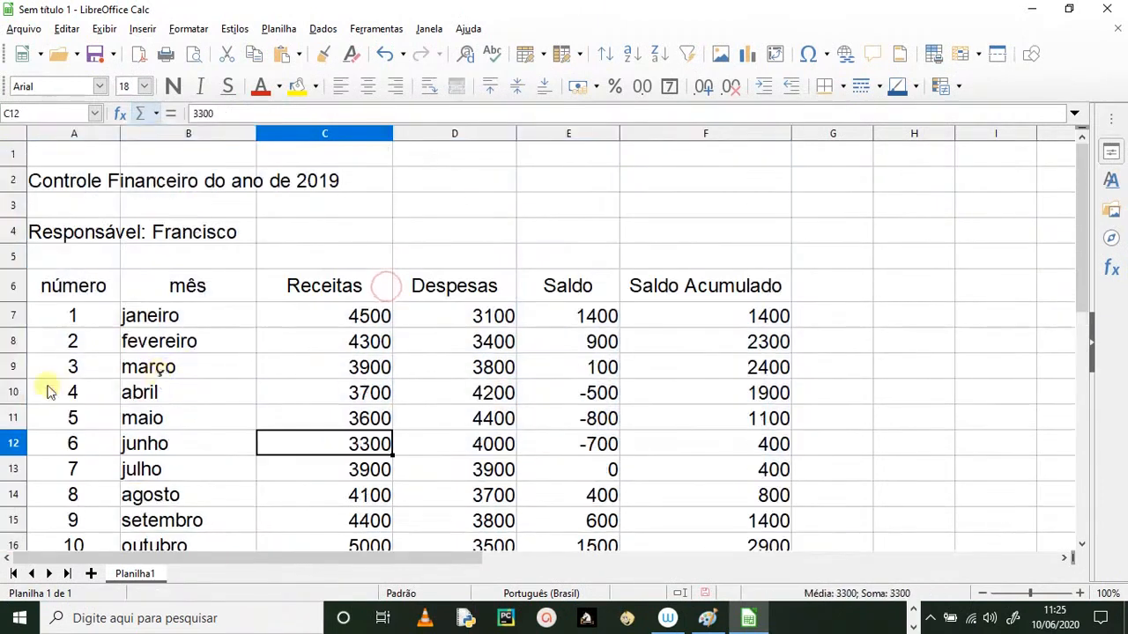
- Insert an empty row above janeiro and reduce its height to a narrow gap below the headers
click(14, 319)
right_click(14, 319)
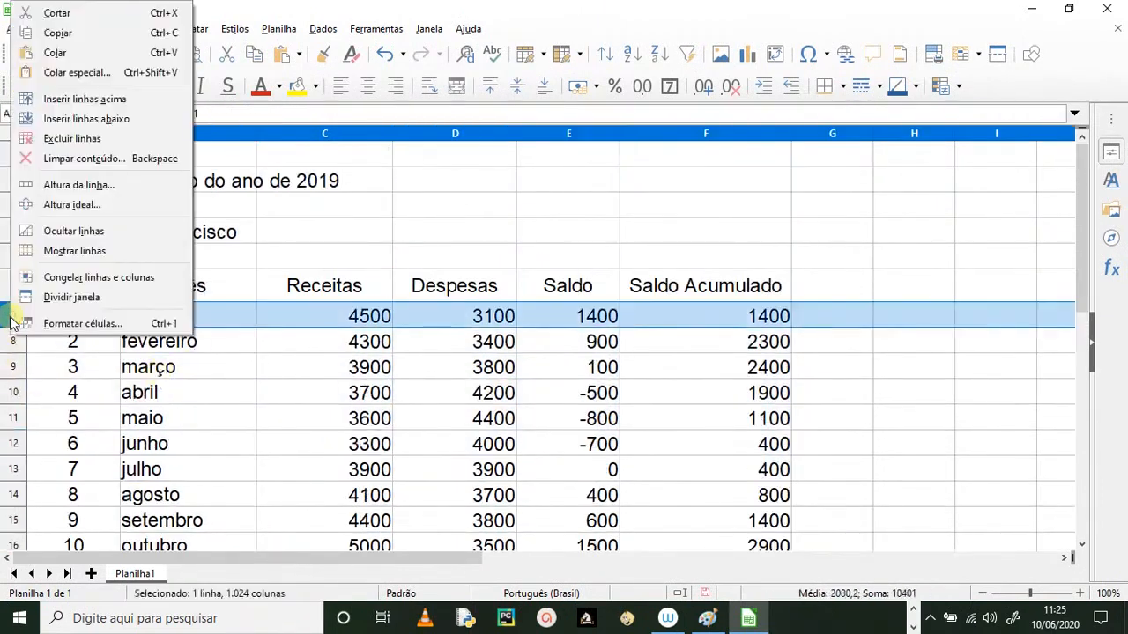
click(82, 99)
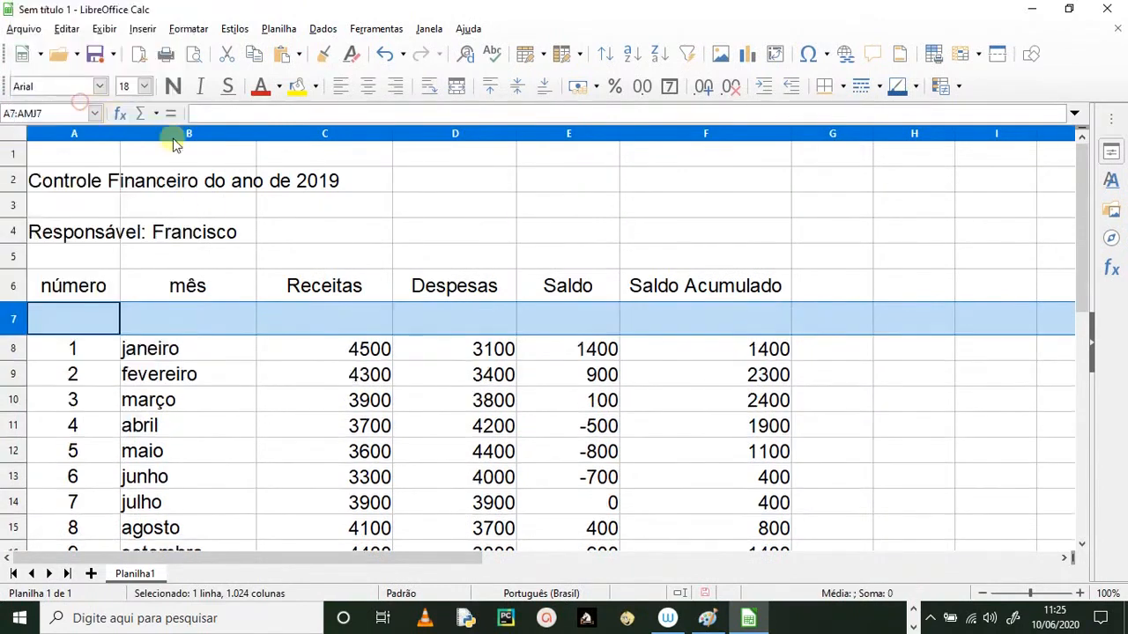
click(236, 310)
drag(19, 335, 18, 321)
- Apply borders around and between all cells of the monthly data in A8:F19
scroll(221, 353, down, 1)
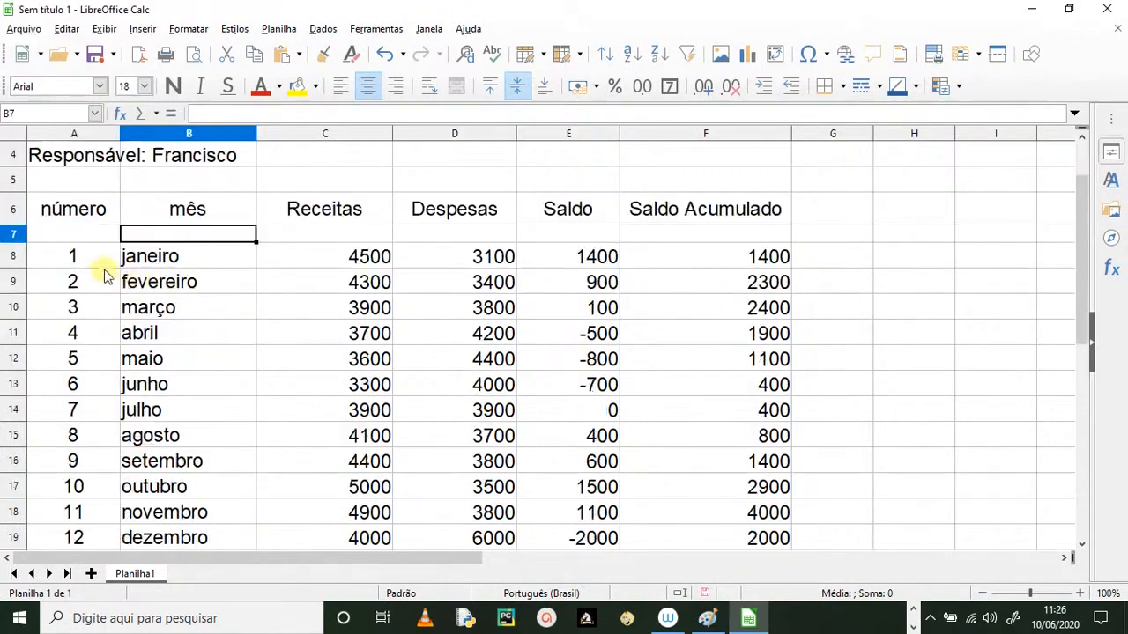
drag(100, 267, 668, 535)
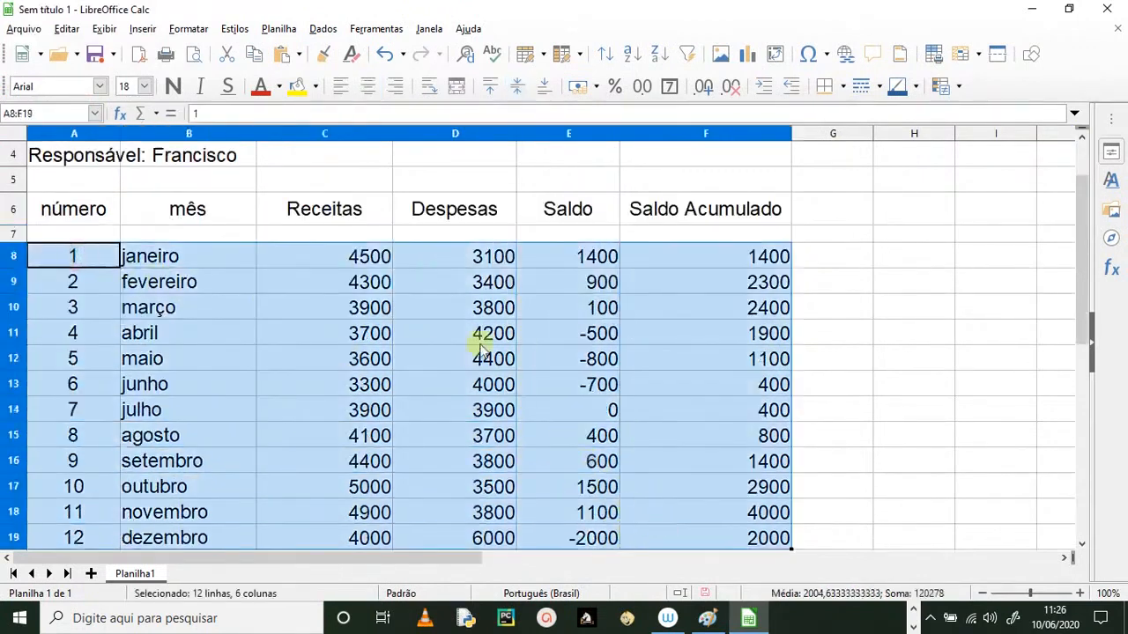
click(843, 88)
click(891, 177)
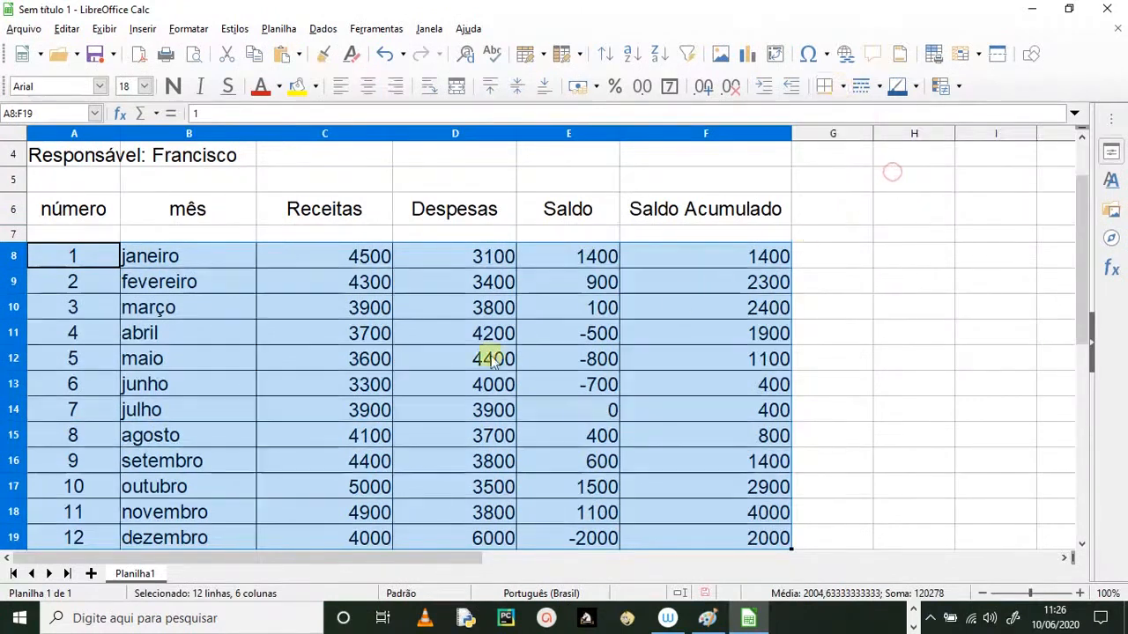
click(270, 385)
scroll(351, 328, down, 1)
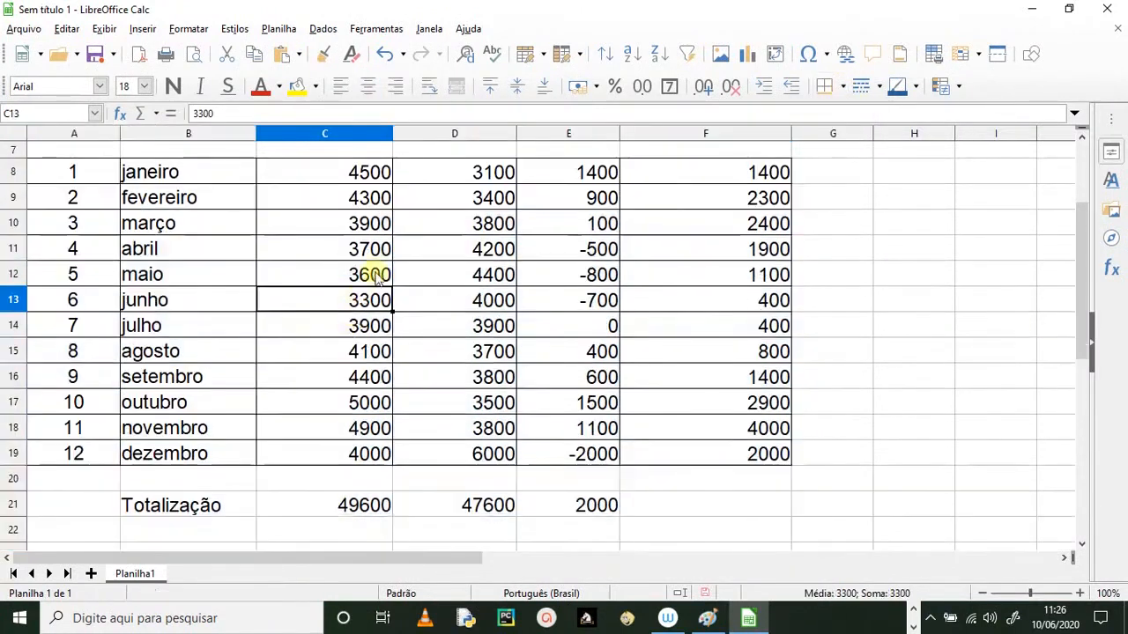
- Format the monthly amounts in C8:F19 as R$ Padrão currency and fit the Saldo column's width to its contents
scroll(351, 327, up, 1)
drag(315, 248, 638, 499)
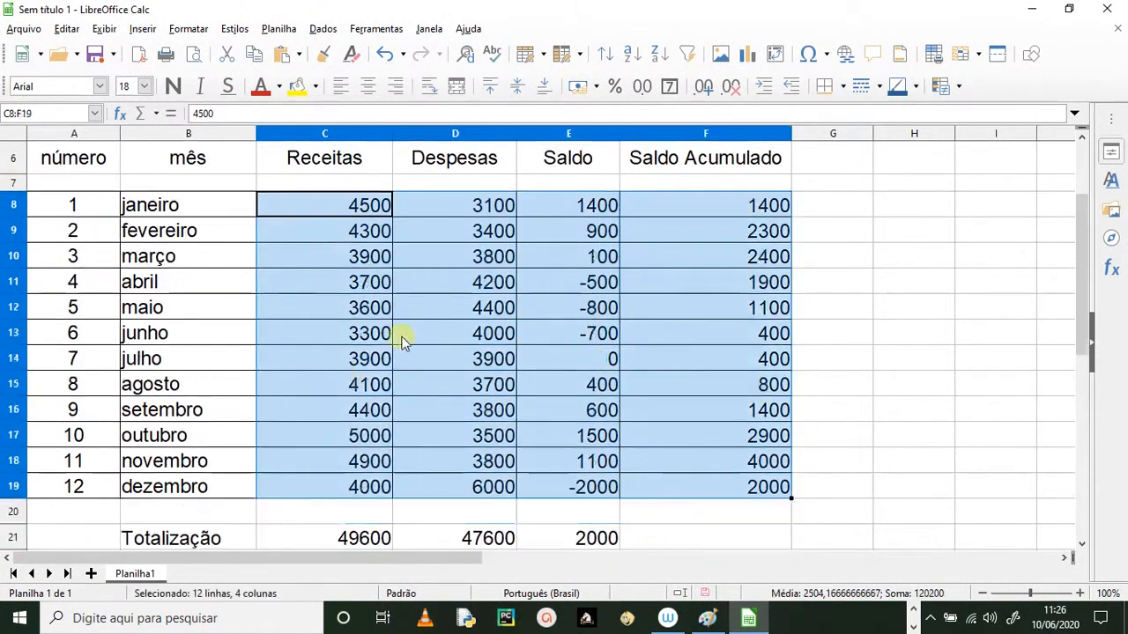
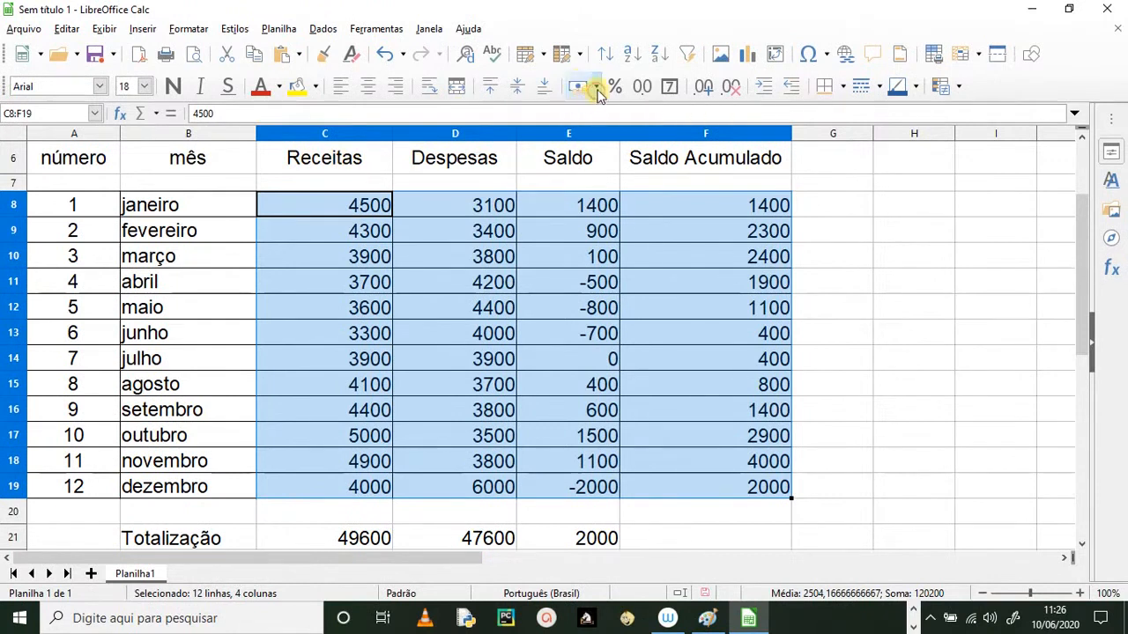
click(596, 88)
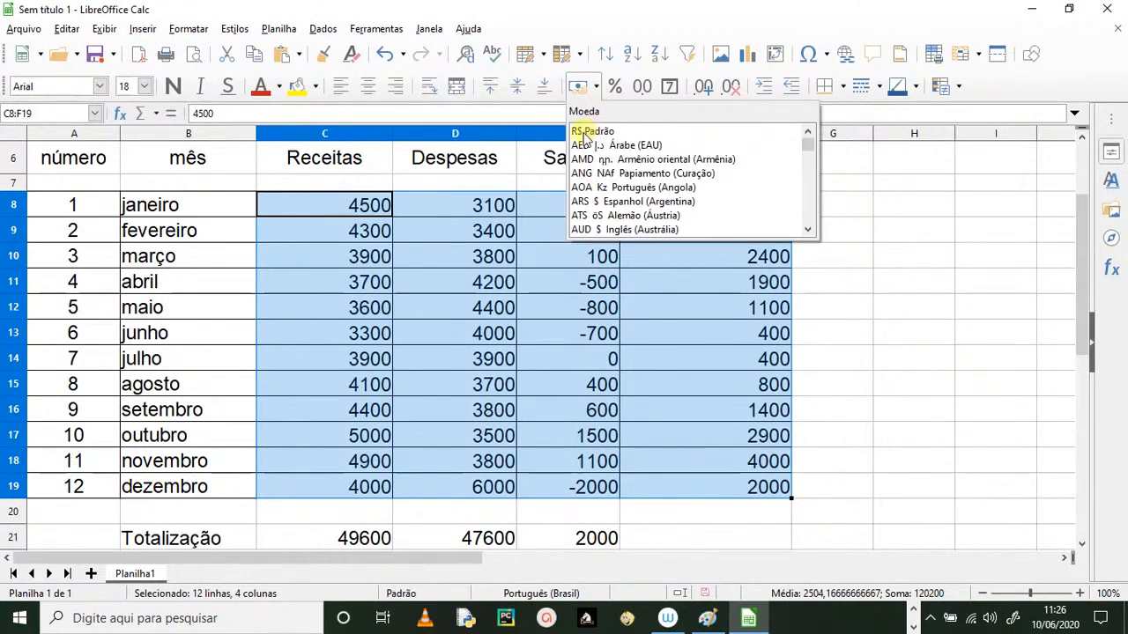
click(584, 132)
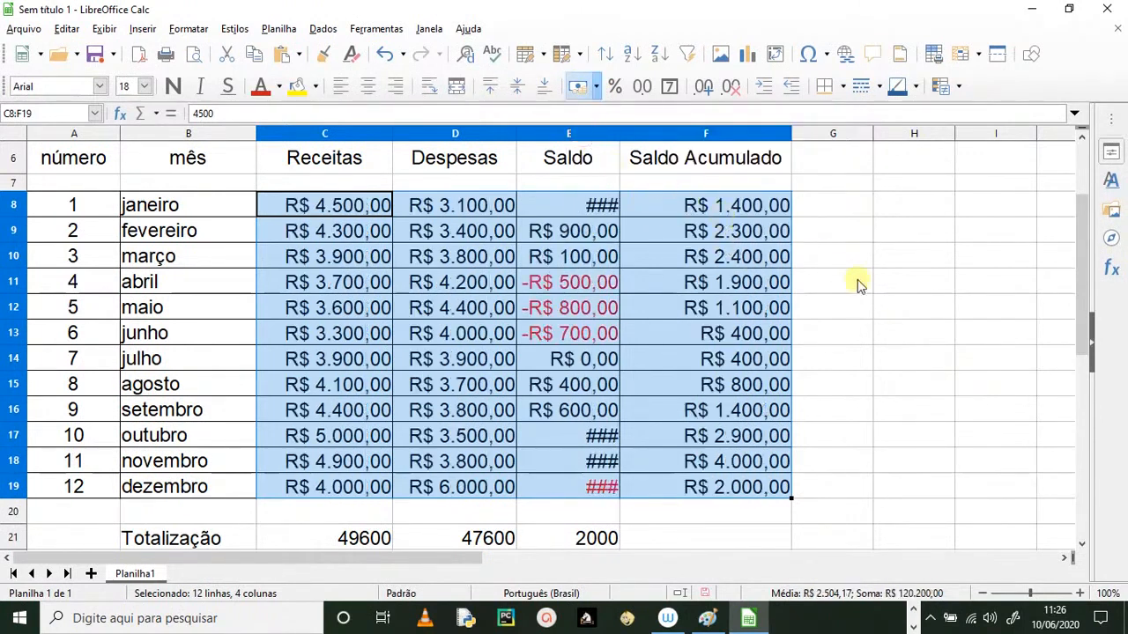
click(859, 282)
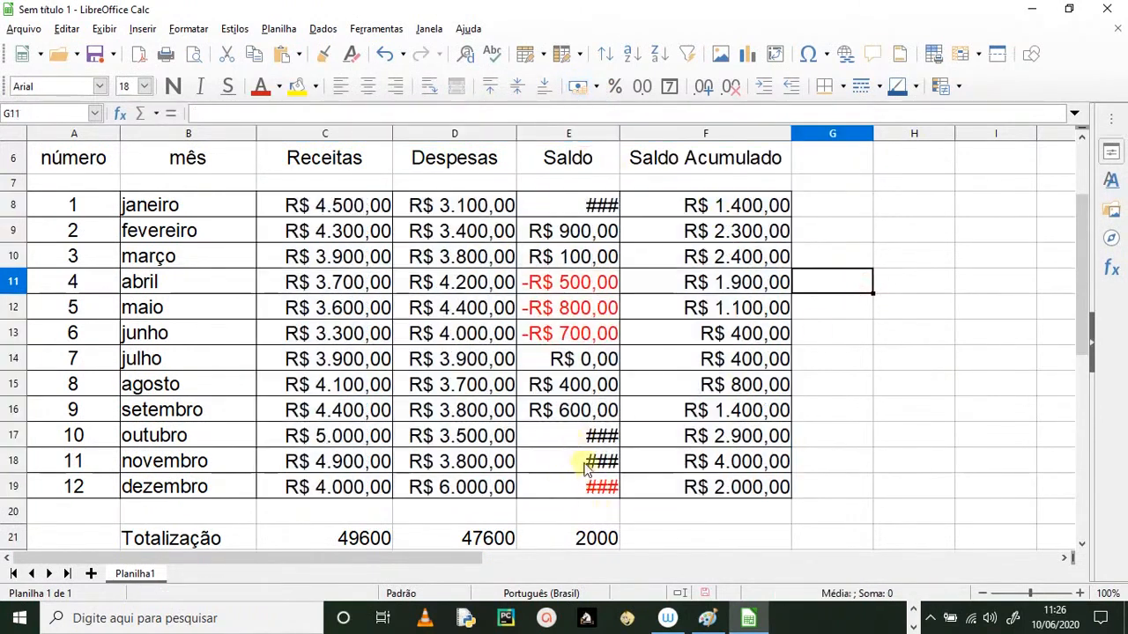
double_click(618, 135)
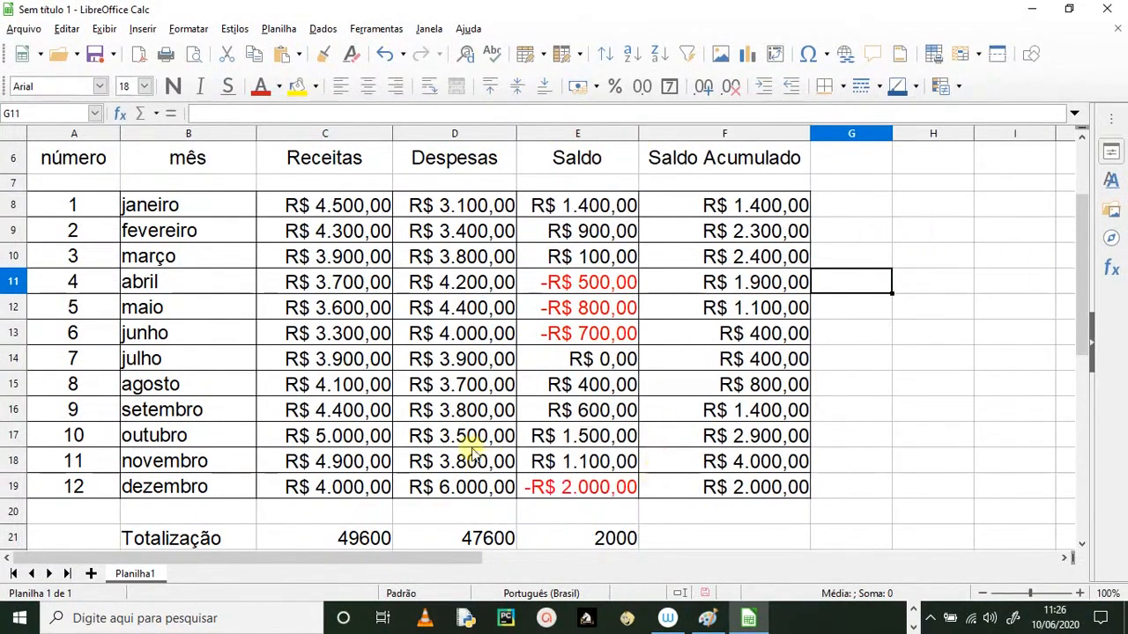
- Format the Receitas, Despesas and Saldo totals in C21:E21 as R$ currency
click(324, 539)
drag(325, 540, 533, 544)
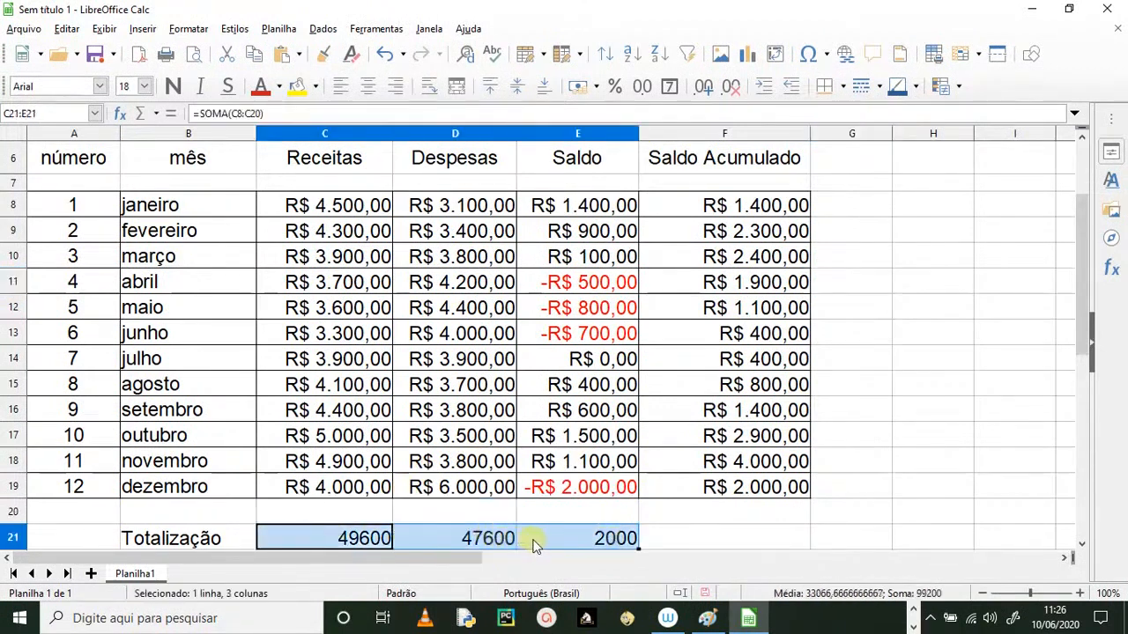
click(579, 86)
click(881, 460)
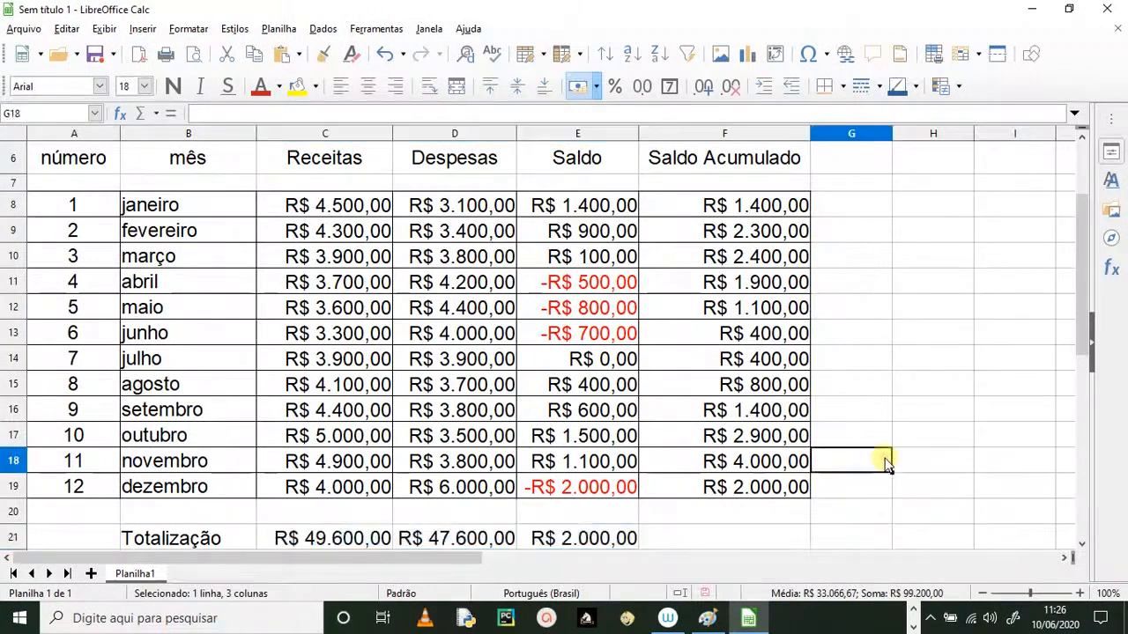
scroll(878, 445, up, 2)
scroll(872, 436, down, 2)
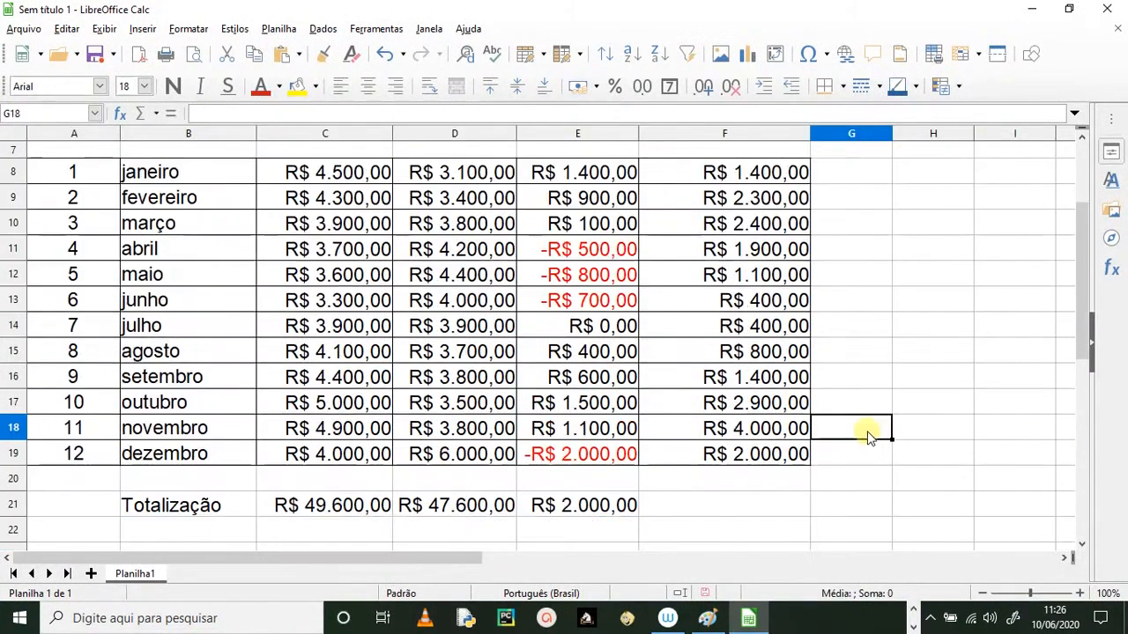
- Increase the height of all rows in the sheet uniformly and centre the contents of every cell vertically
scroll(868, 436, up, 2)
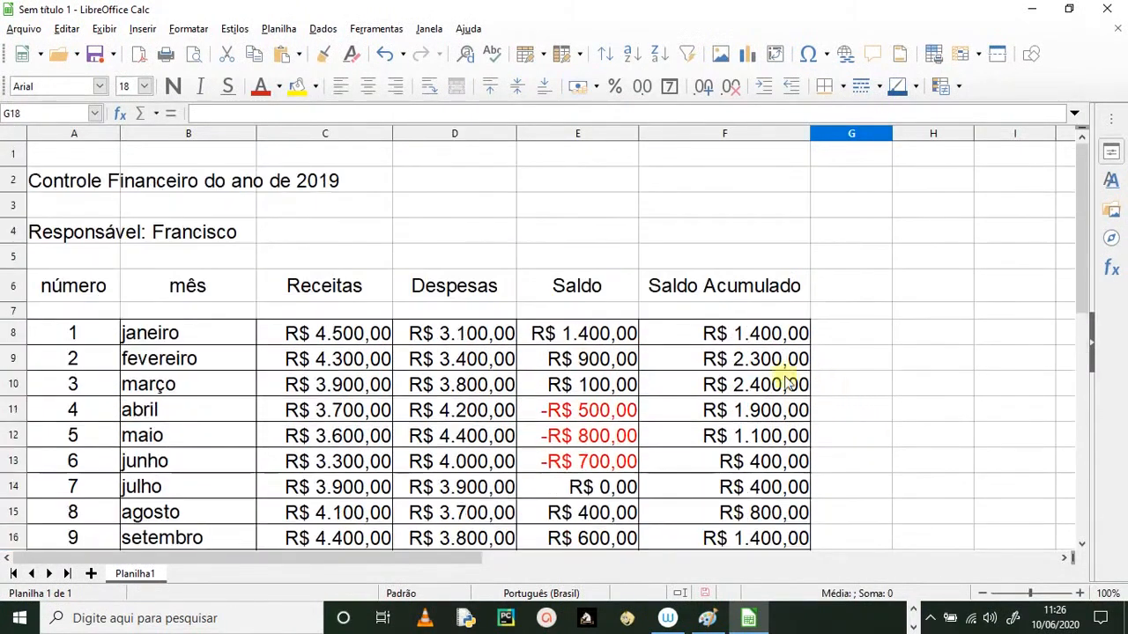
click(17, 137)
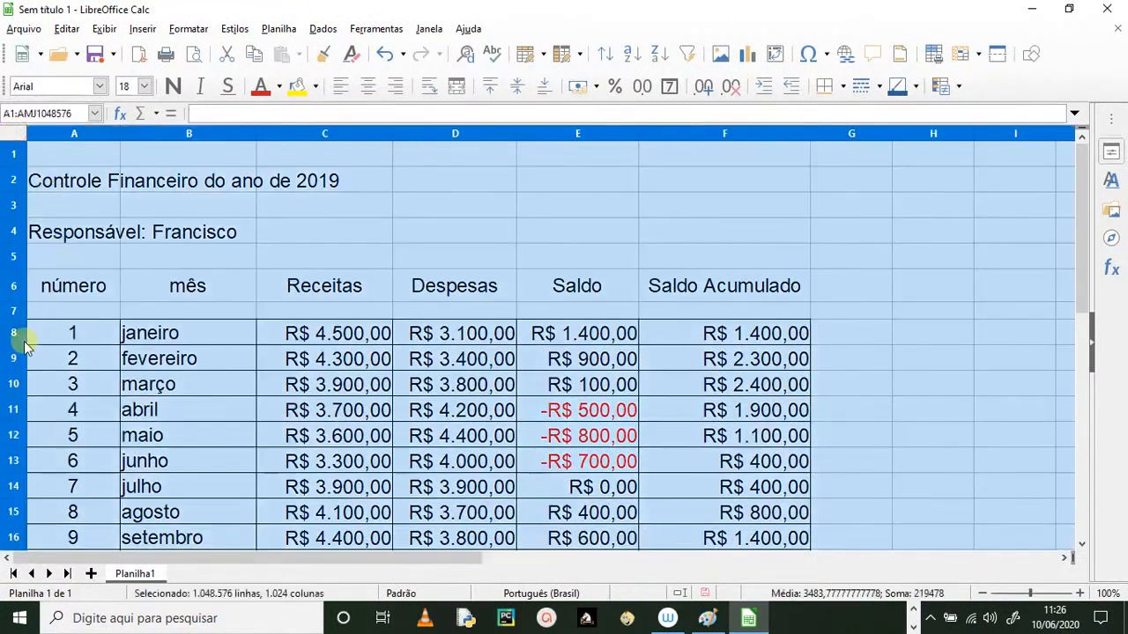
drag(19, 342, 20, 361)
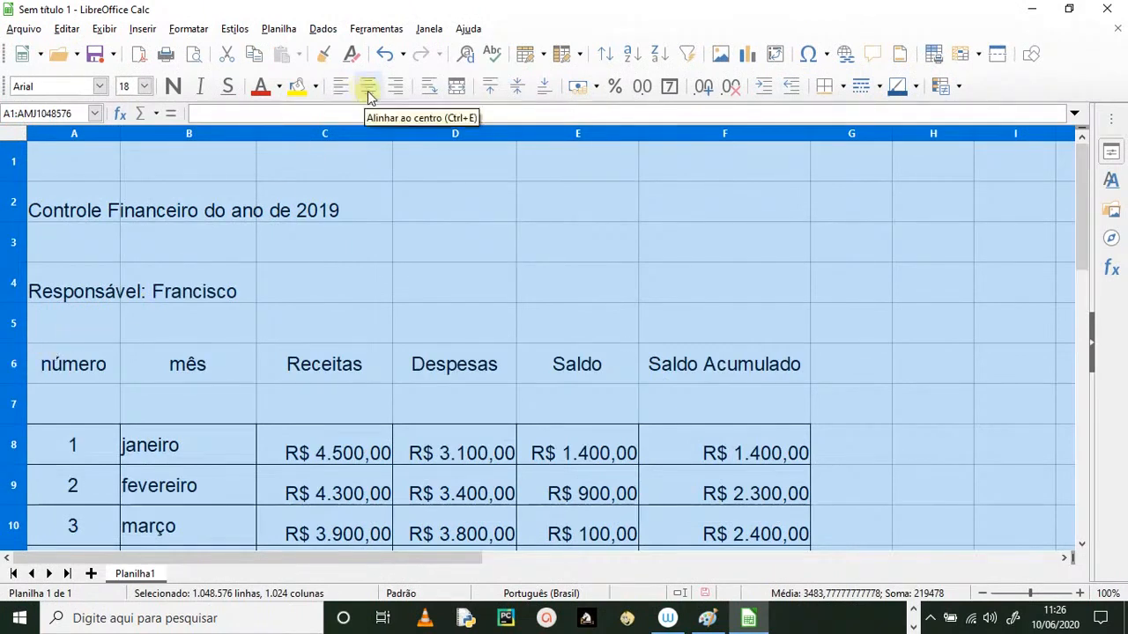
click(517, 85)
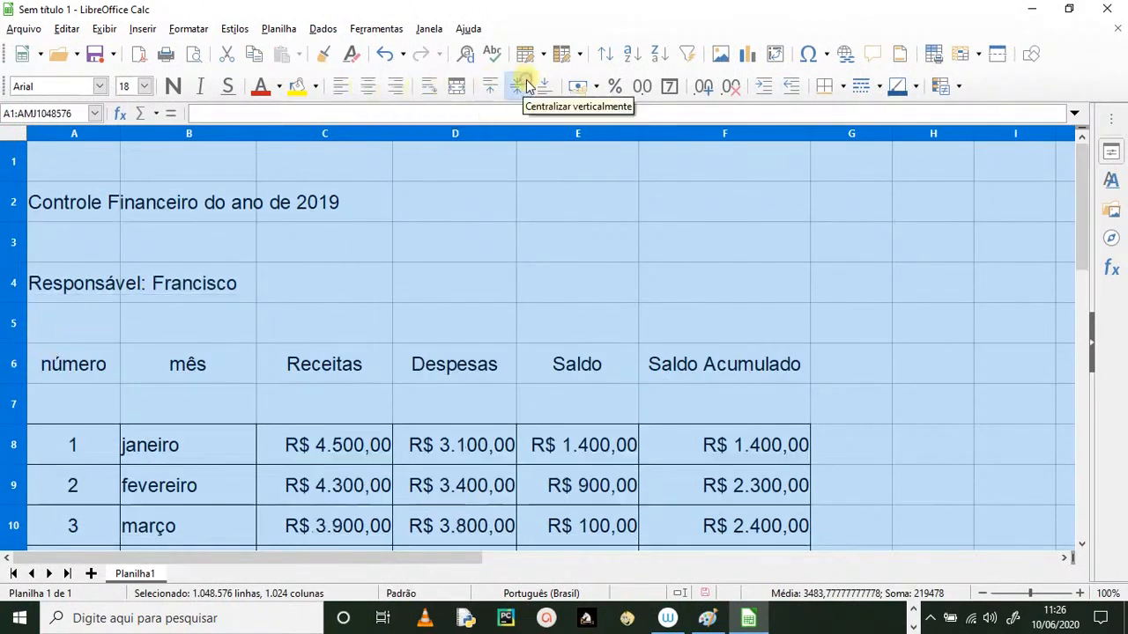
- Look over the monthly rows and the totals row to check their row heights and vertical centring
scroll(897, 301, down, 2)
click(929, 319)
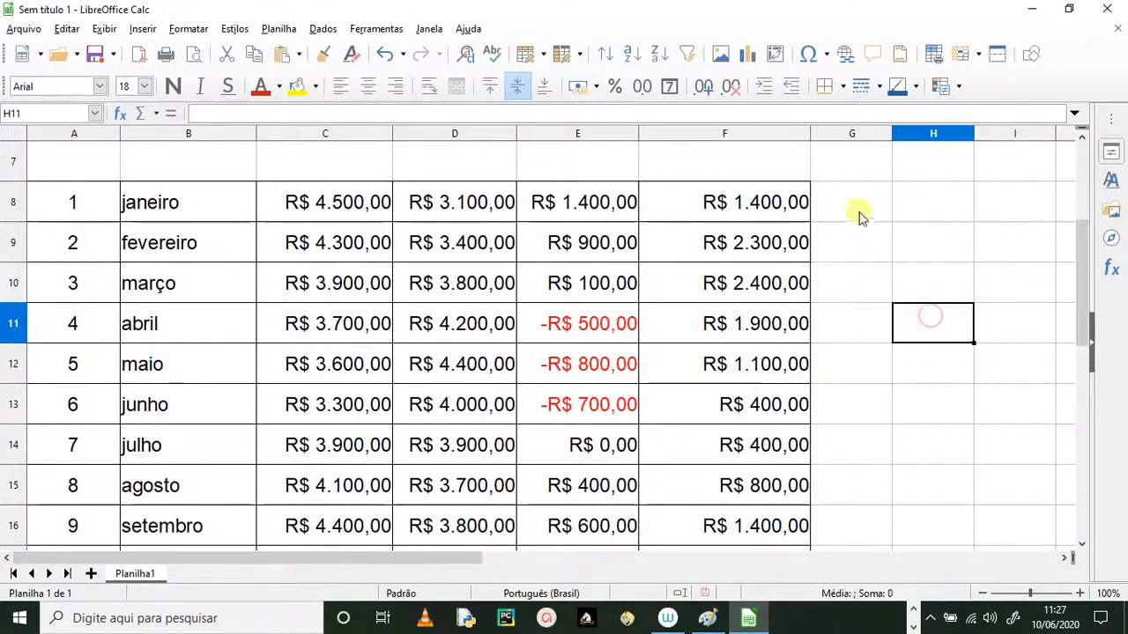
scroll(870, 236, down, 1)
scroll(869, 234, down, 1)
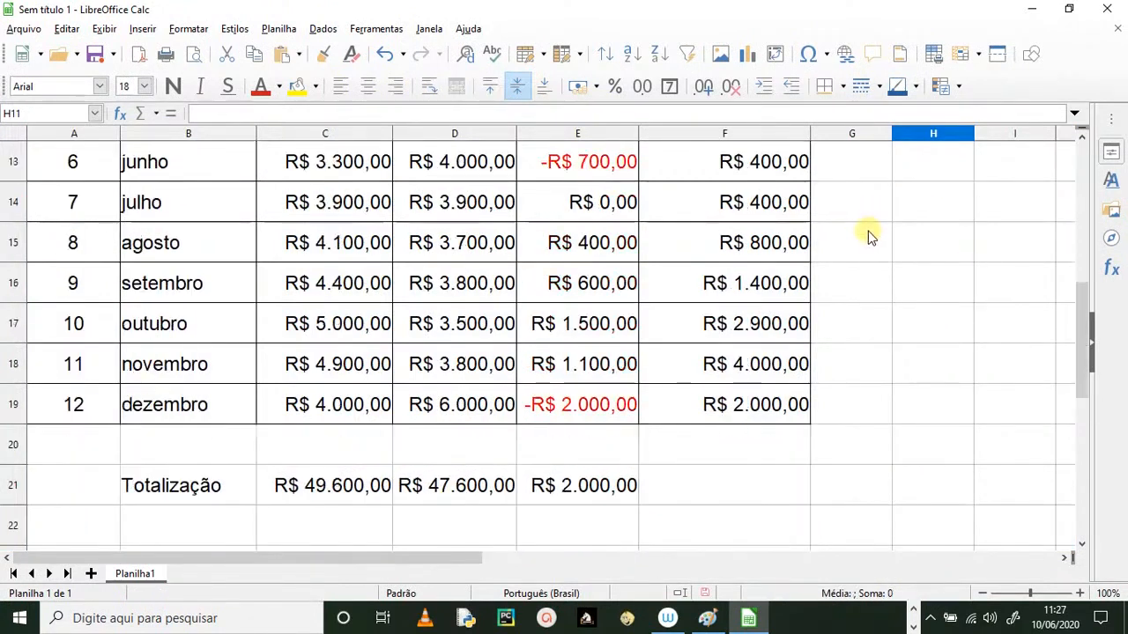
scroll(868, 247, up, 1)
scroll(856, 315, up, 2)
scroll(853, 315, down, 4)
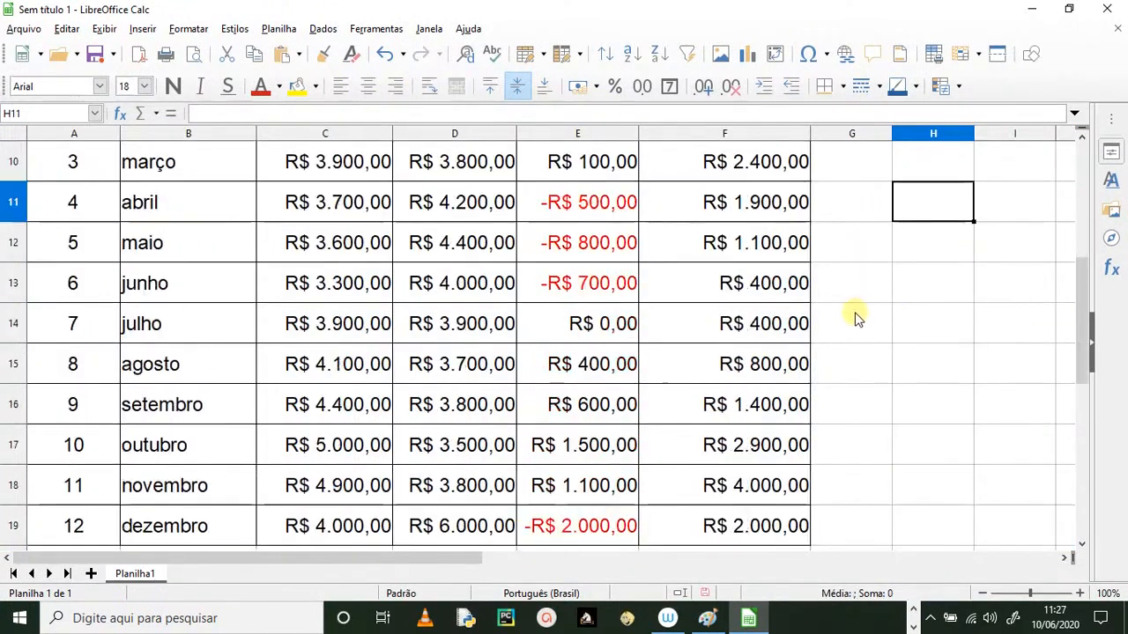
drag(168, 370, 522, 359)
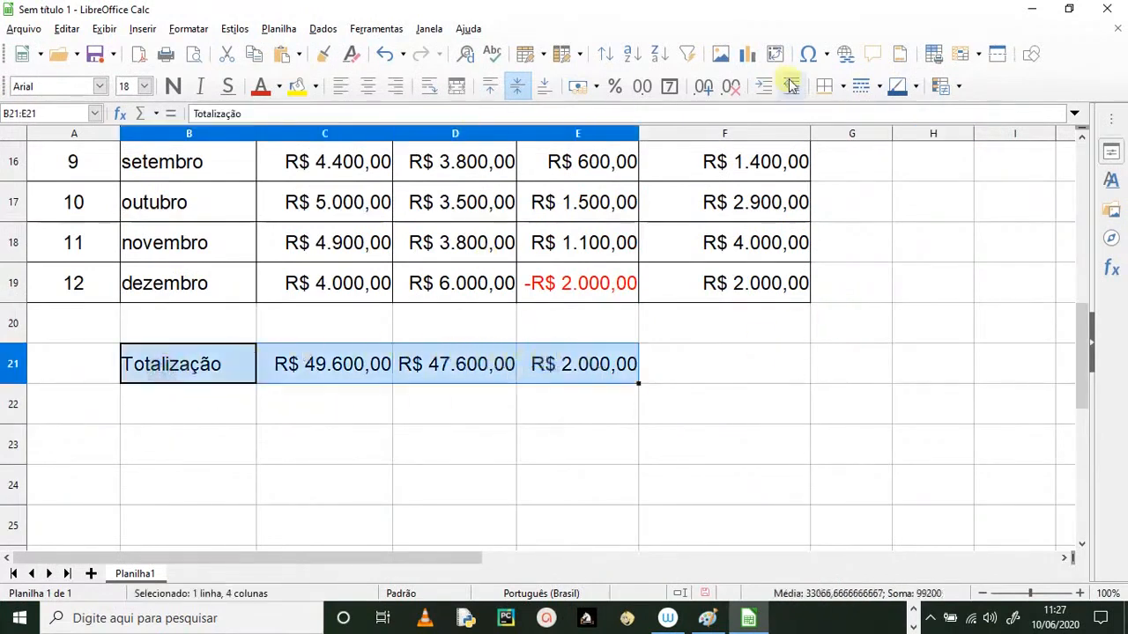
click(837, 92)
click(689, 432)
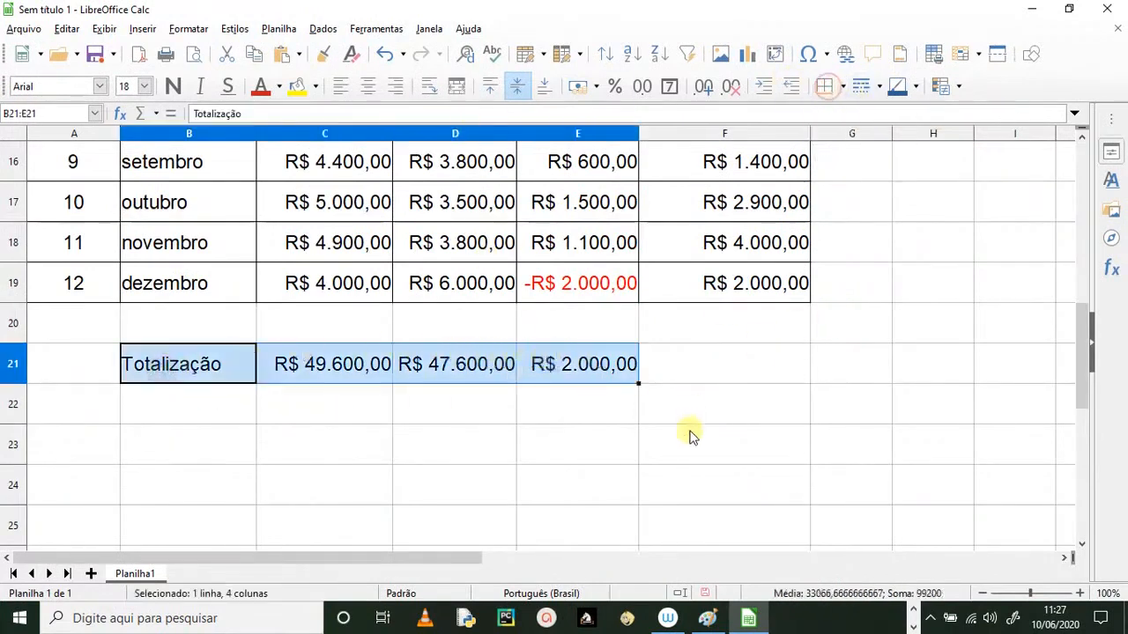
click(514, 463)
- Apply borders to the Totalização row in B21:E21
drag(202, 374, 523, 360)
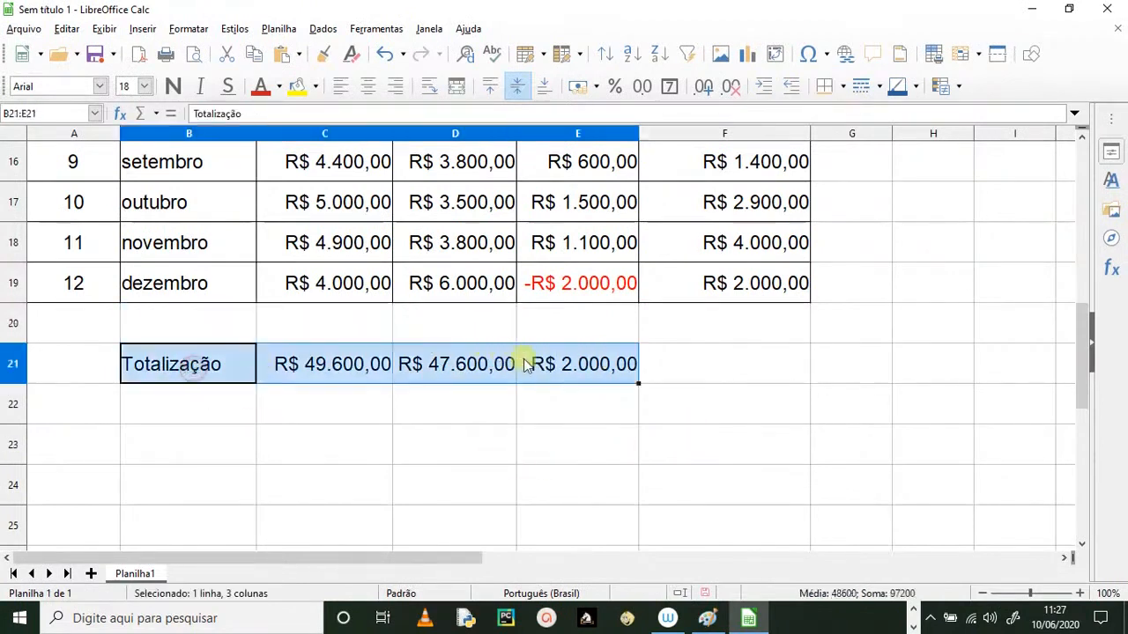
click(841, 87)
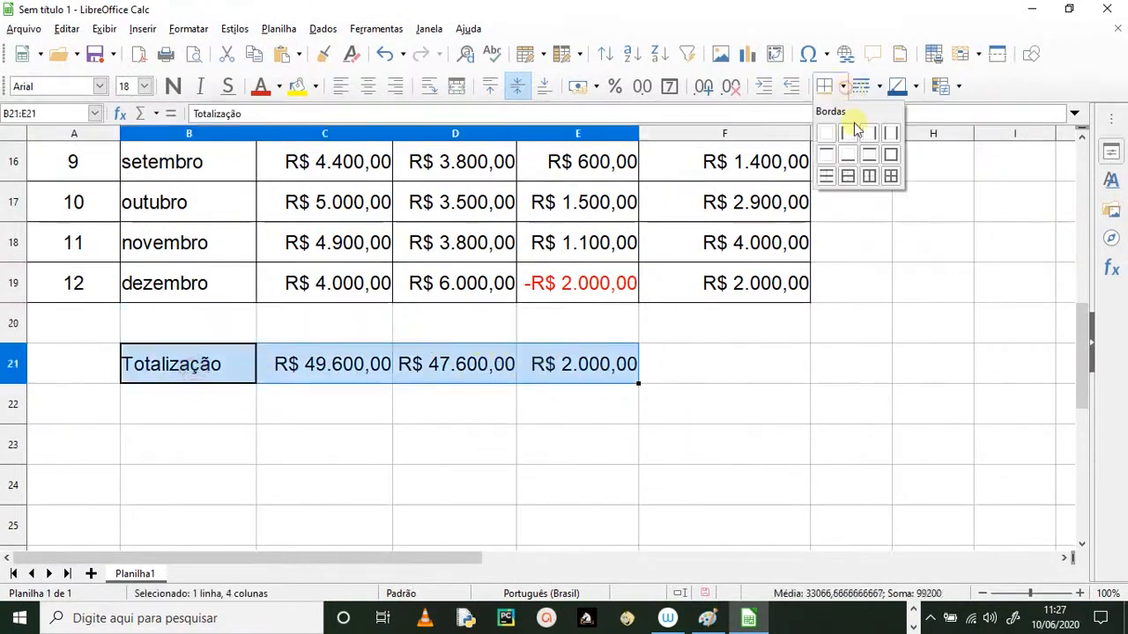
click(582, 450)
- Slightly widen the Receitas, Despesas, Saldo and Saldo Acumulado columns, C to F
scroll(644, 487, up, 5)
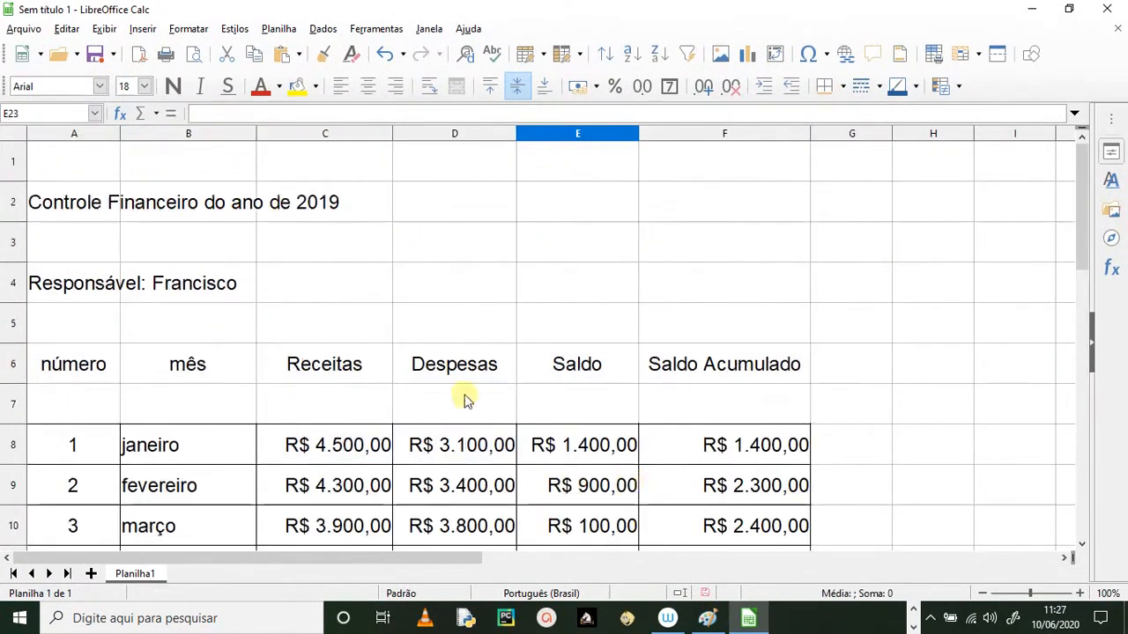
drag(391, 139, 410, 139)
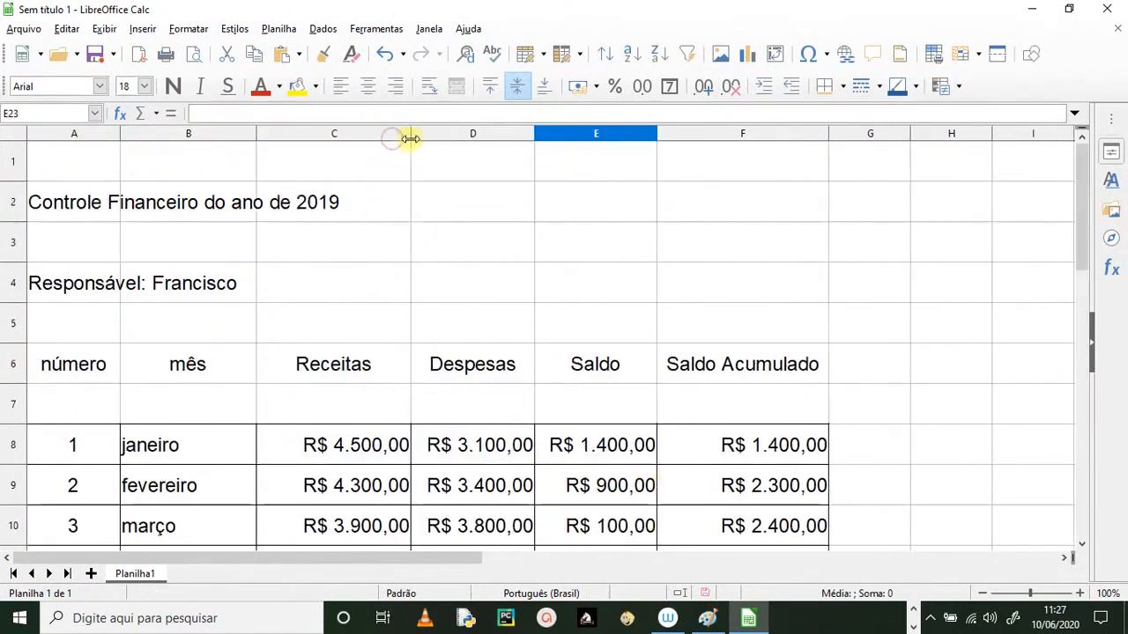
drag(533, 131, 554, 132)
drag(676, 132, 690, 132)
drag(862, 134, 870, 132)
drag(93, 374, 720, 352)
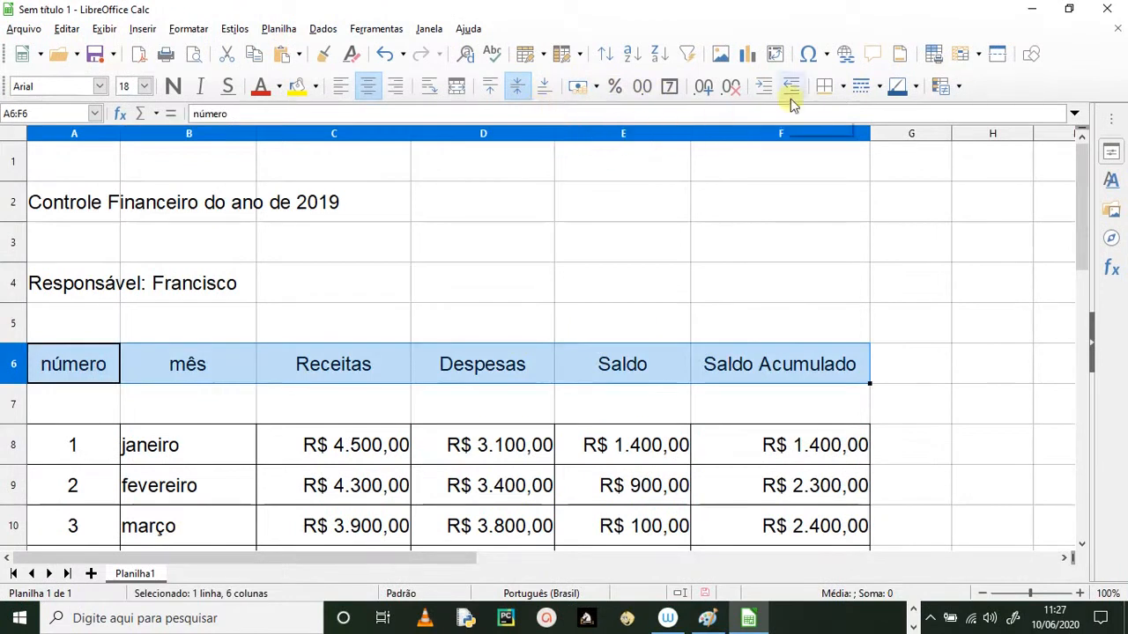
click(823, 85)
click(823, 86)
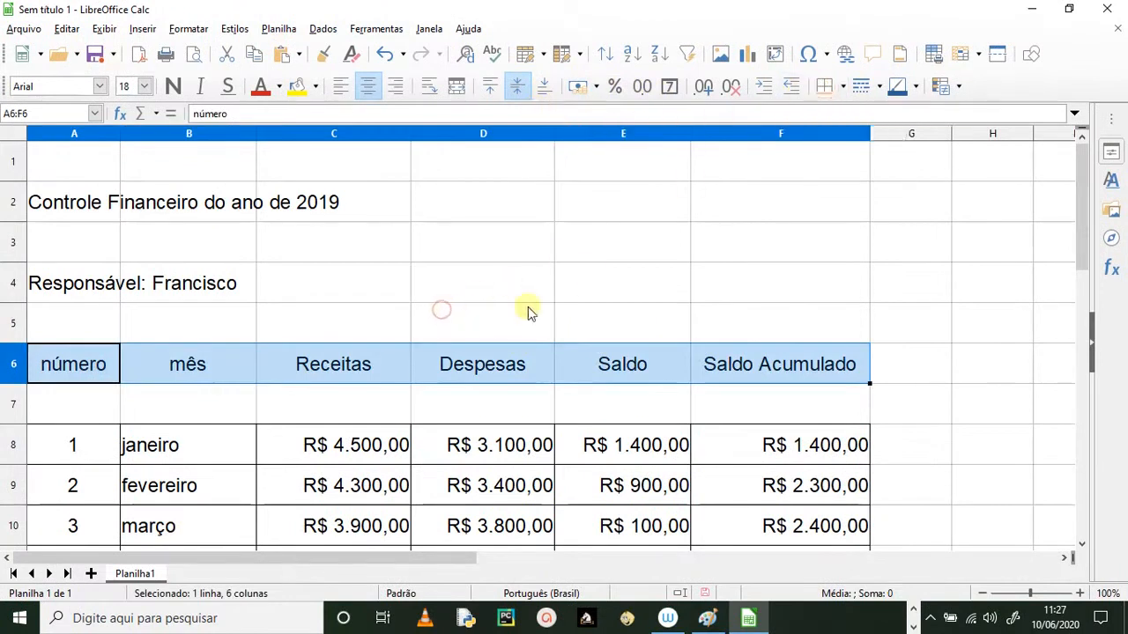
click(156, 443)
- Apply borders around and between all header cells in A6:F6
drag(96, 370, 776, 364)
click(847, 88)
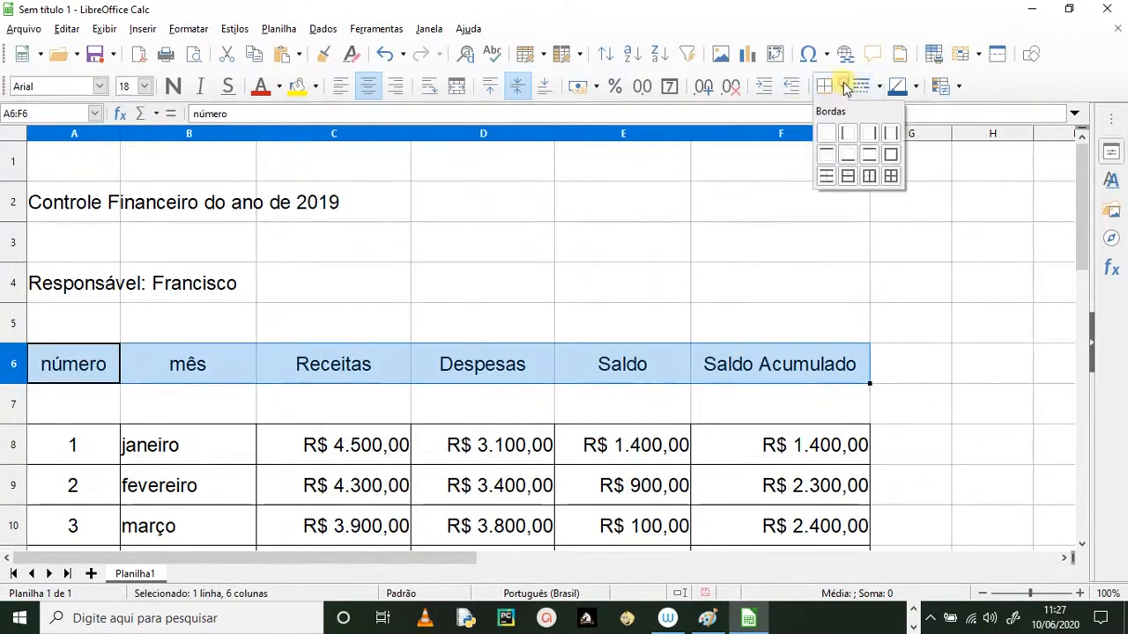
click(892, 173)
click(276, 341)
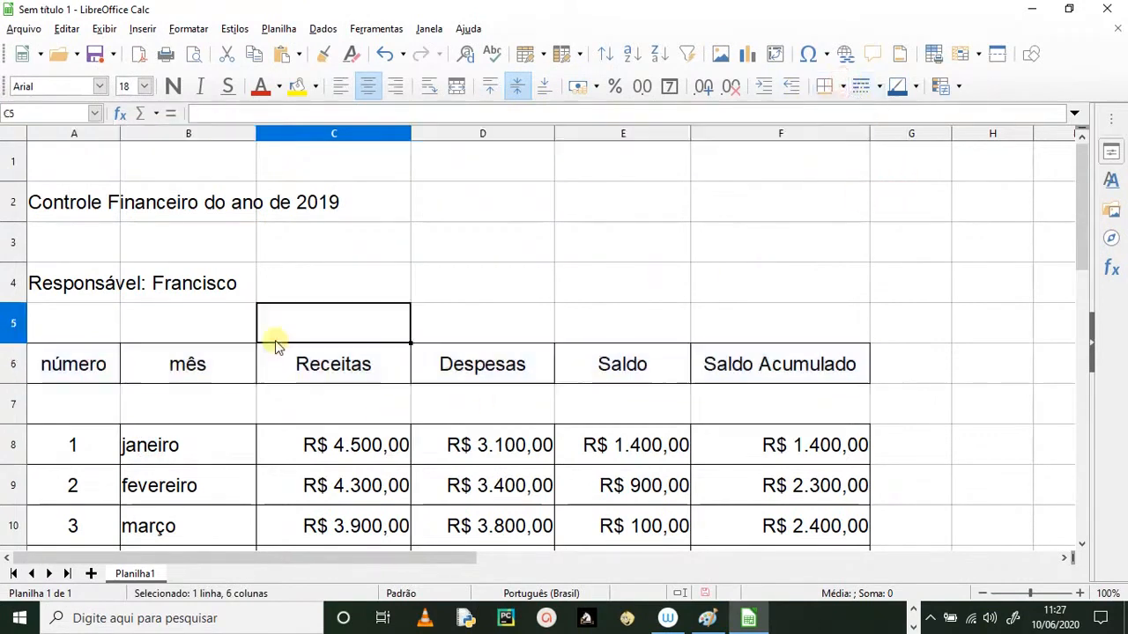
- Merge and centre the title "Controle Financeiro do ano de 2019" across A2:F2
drag(60, 208, 710, 188)
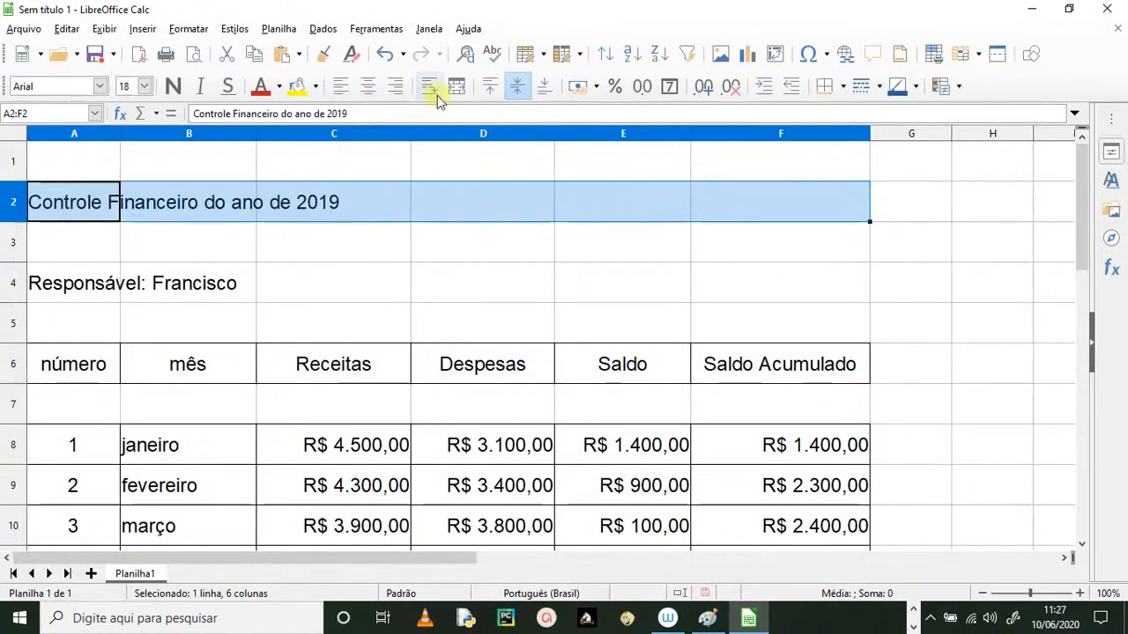
click(88, 255)
drag(79, 205, 718, 192)
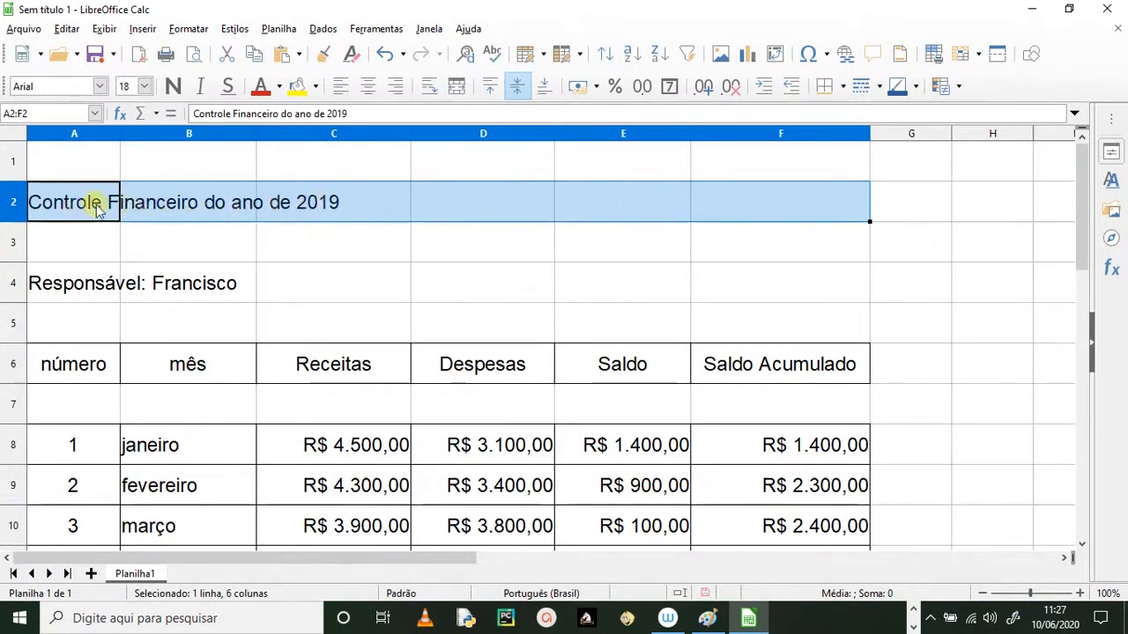
click(456, 85)
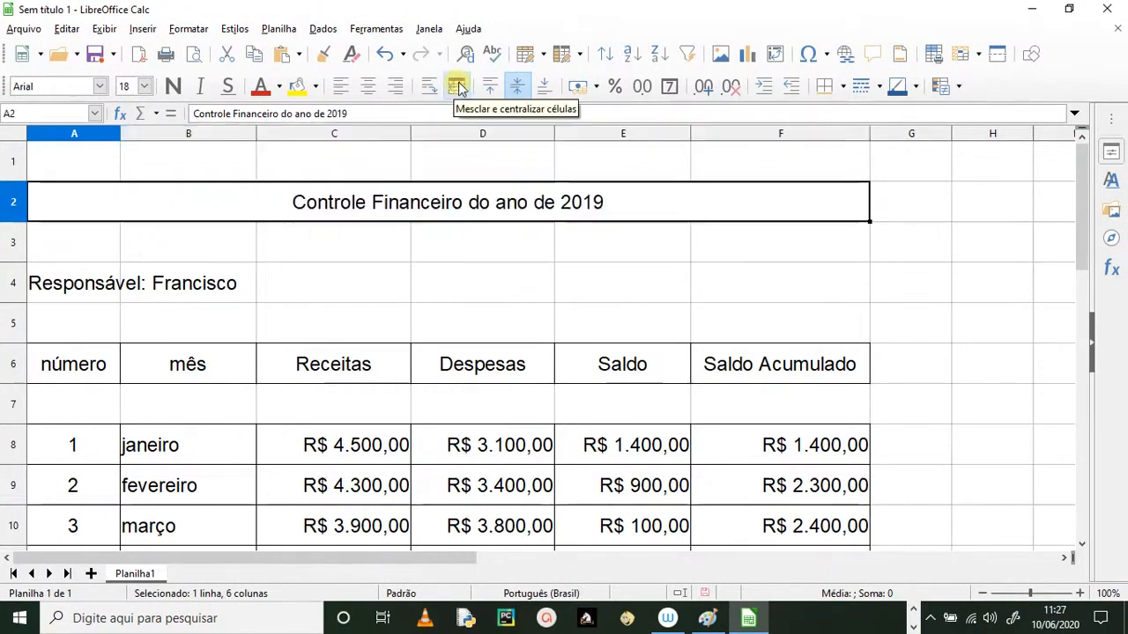
- Make the merged title in row 2 bold and set its font size to 26
click(172, 86)
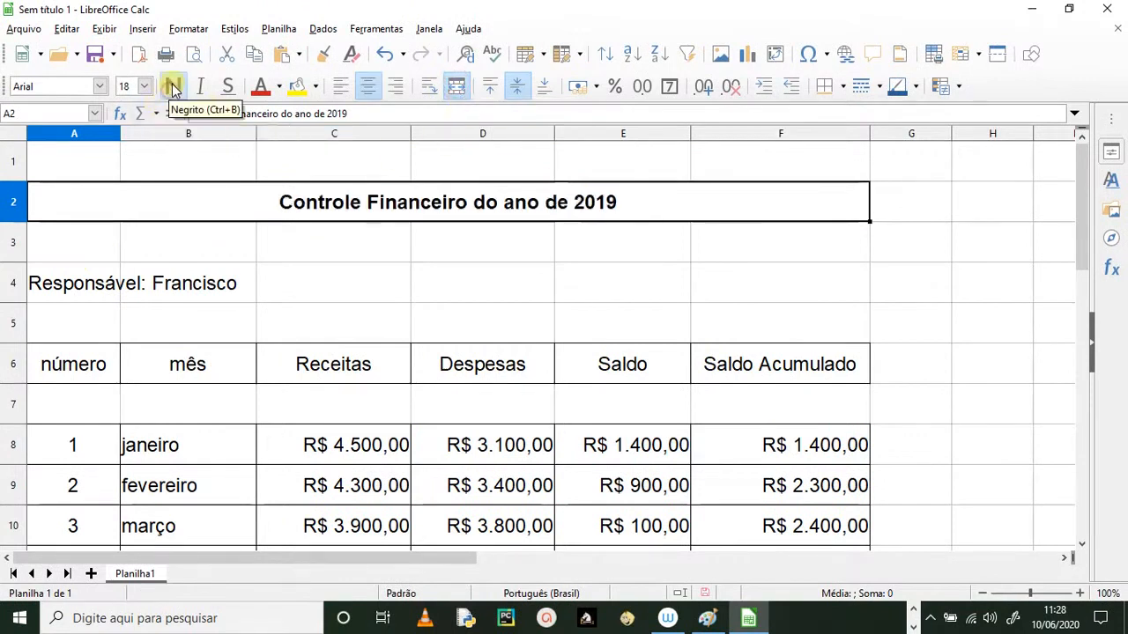
click(146, 87)
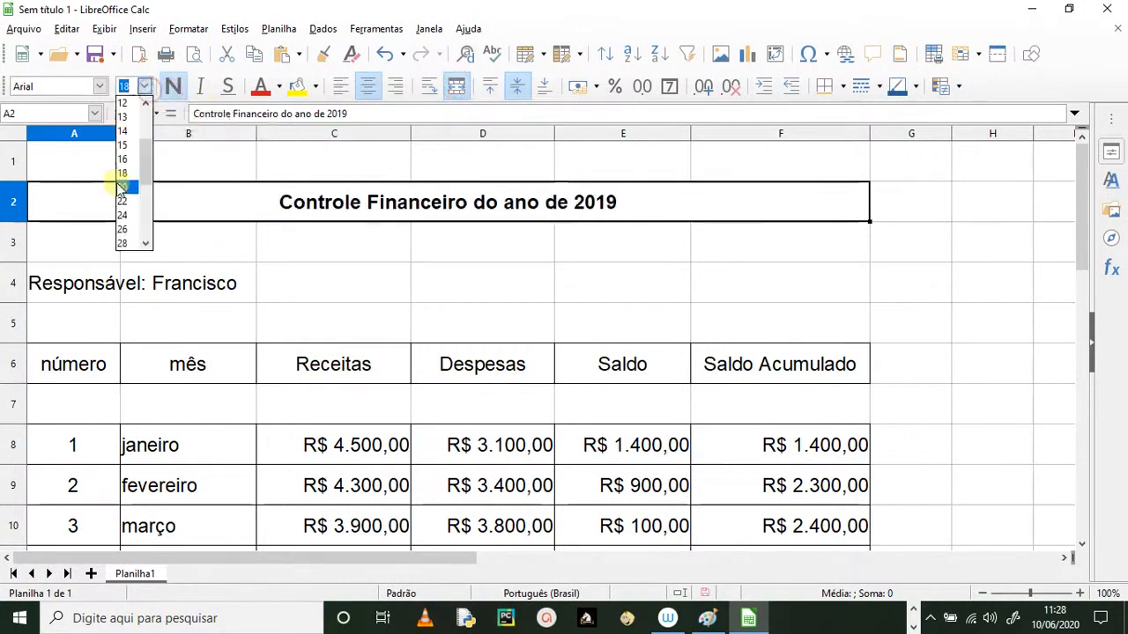
click(131, 232)
click(323, 290)
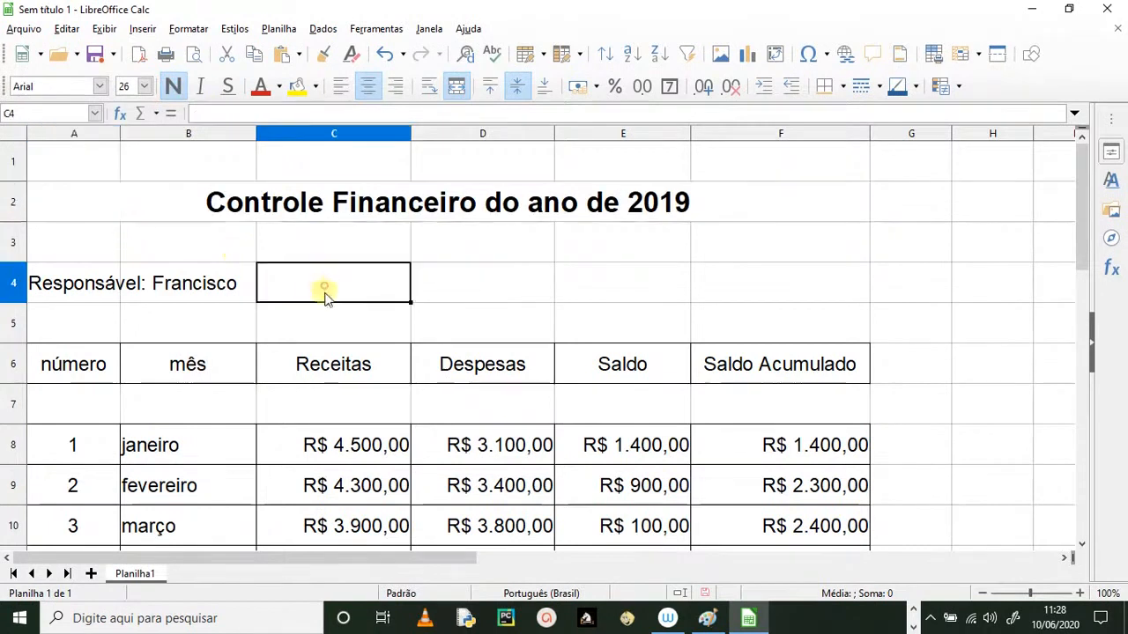
- Fill the merged title cell in row 2 with yellow and apply a border around it
click(114, 205)
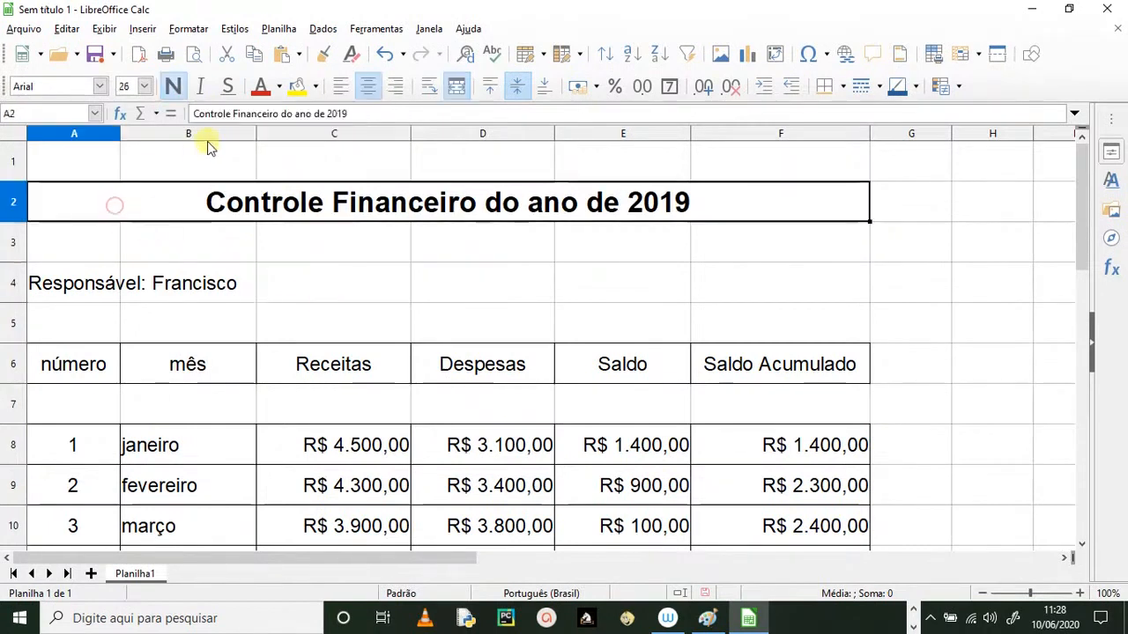
click(296, 86)
click(471, 260)
click(252, 203)
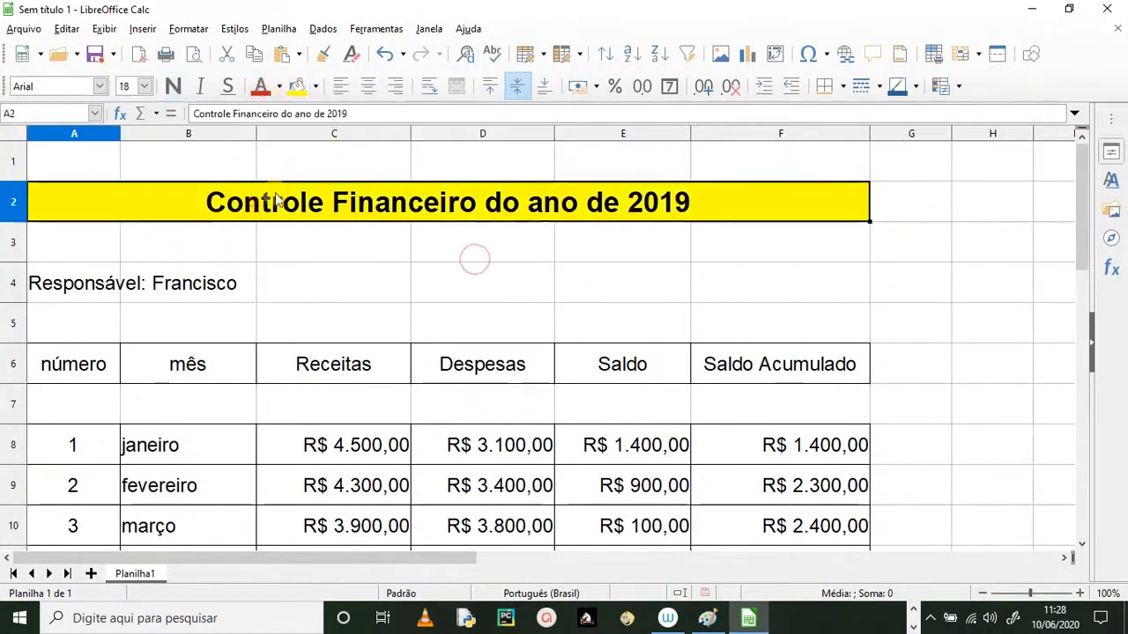
click(843, 86)
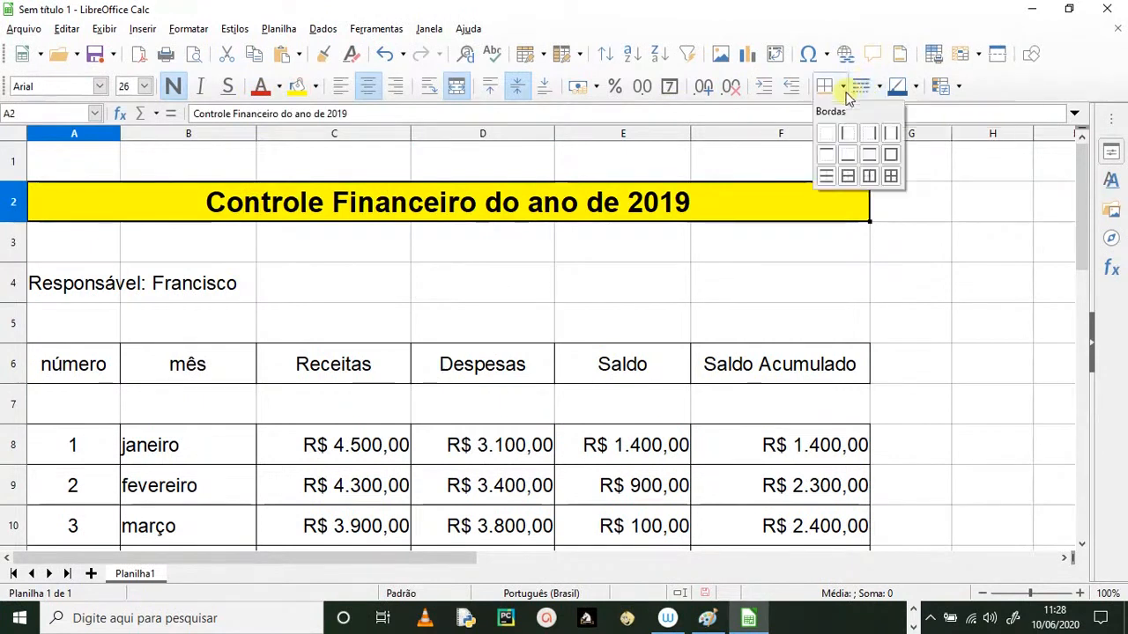
click(890, 177)
click(569, 296)
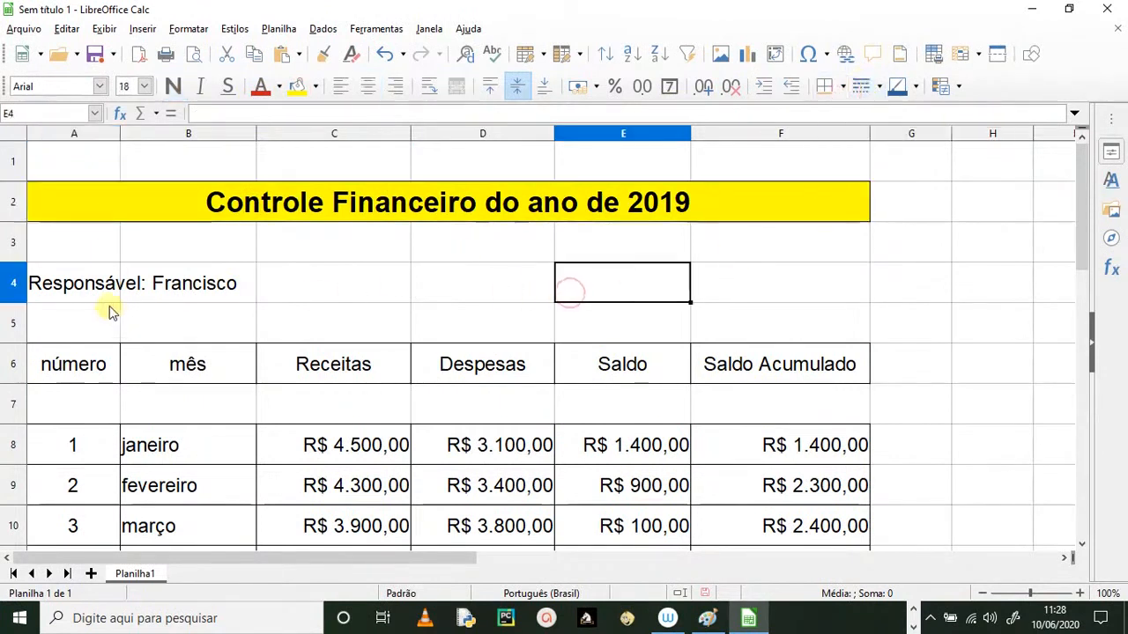
- Merge and centre the Responsável line across A4:F4
click(62, 289)
drag(53, 287, 708, 287)
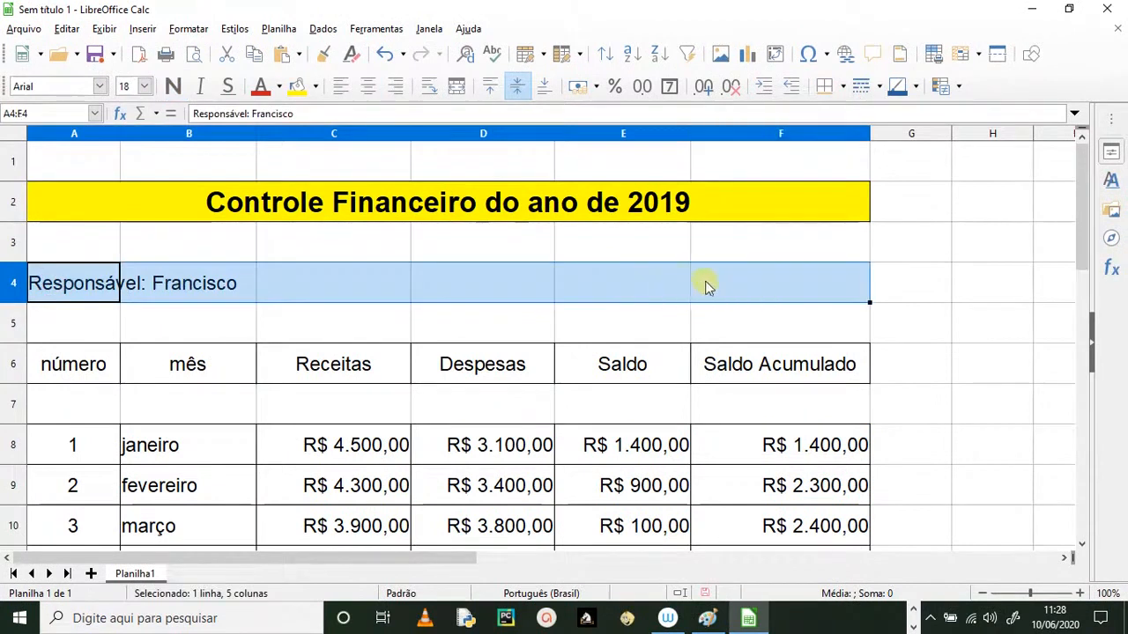
click(457, 87)
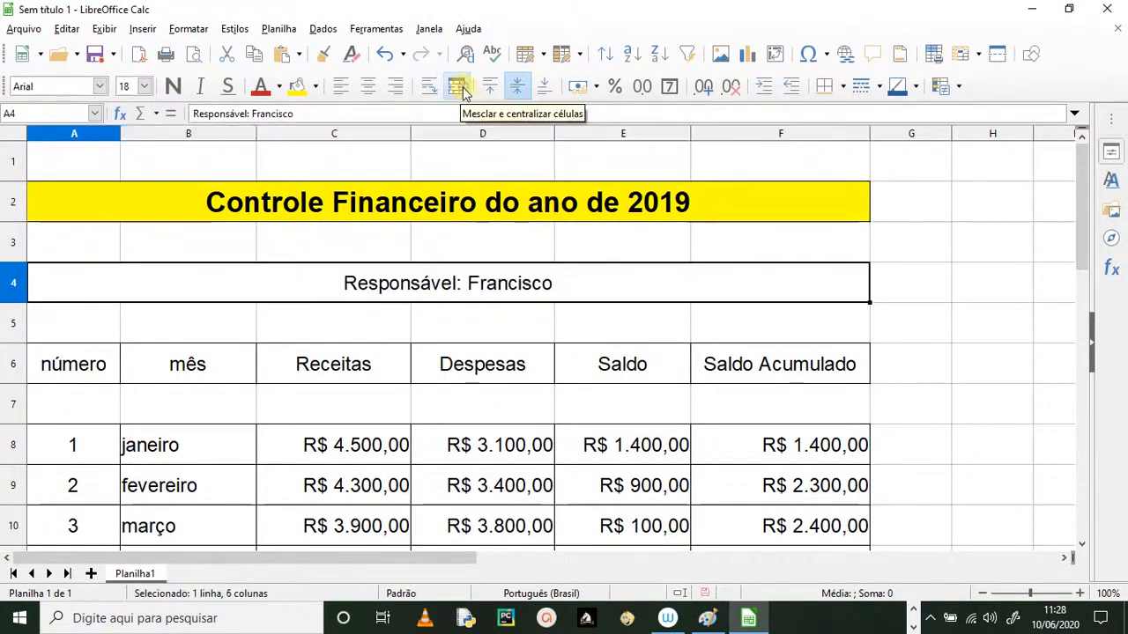
- Make the Responsável line bold and set its font size to 22
click(172, 87)
click(146, 88)
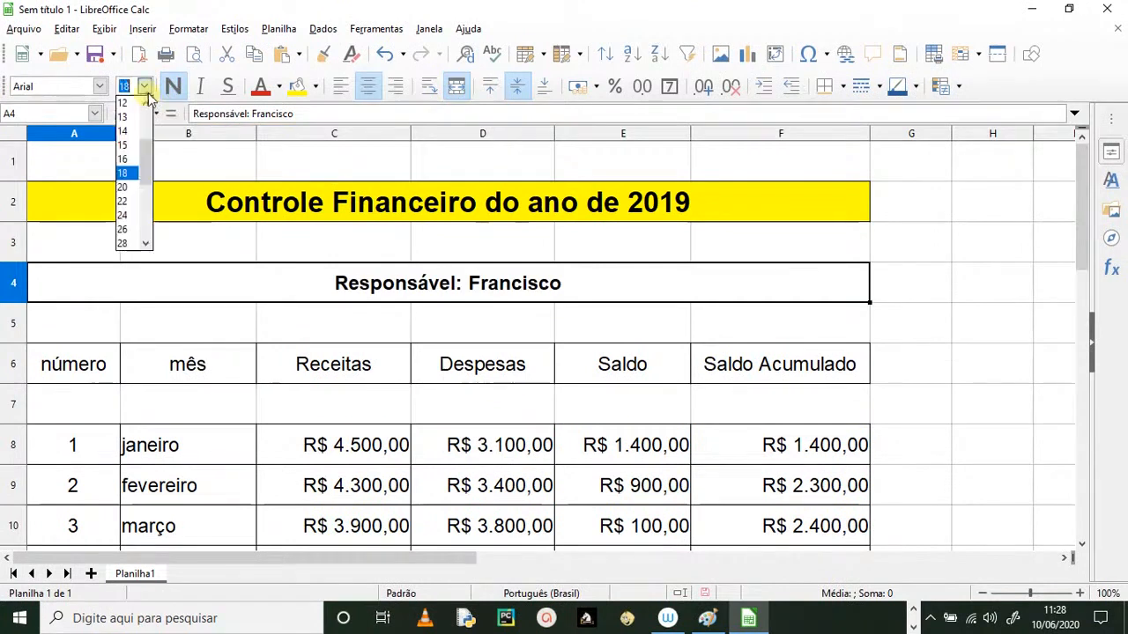
click(123, 201)
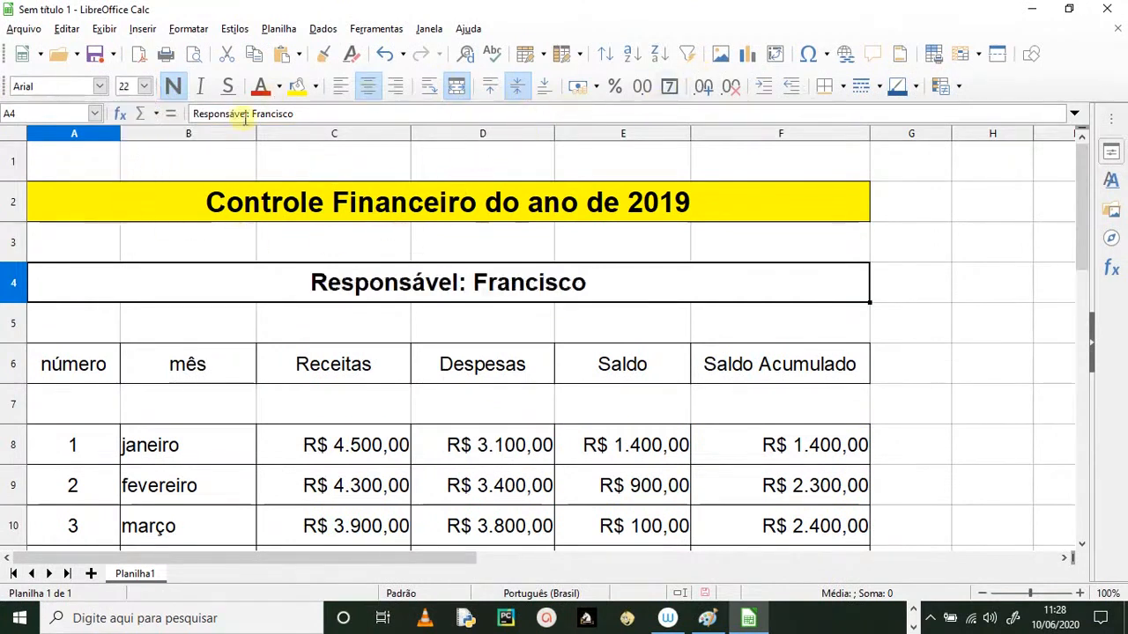
- Fill the merged Responsável cell in row 4 with orange and apply a border around it
click(315, 86)
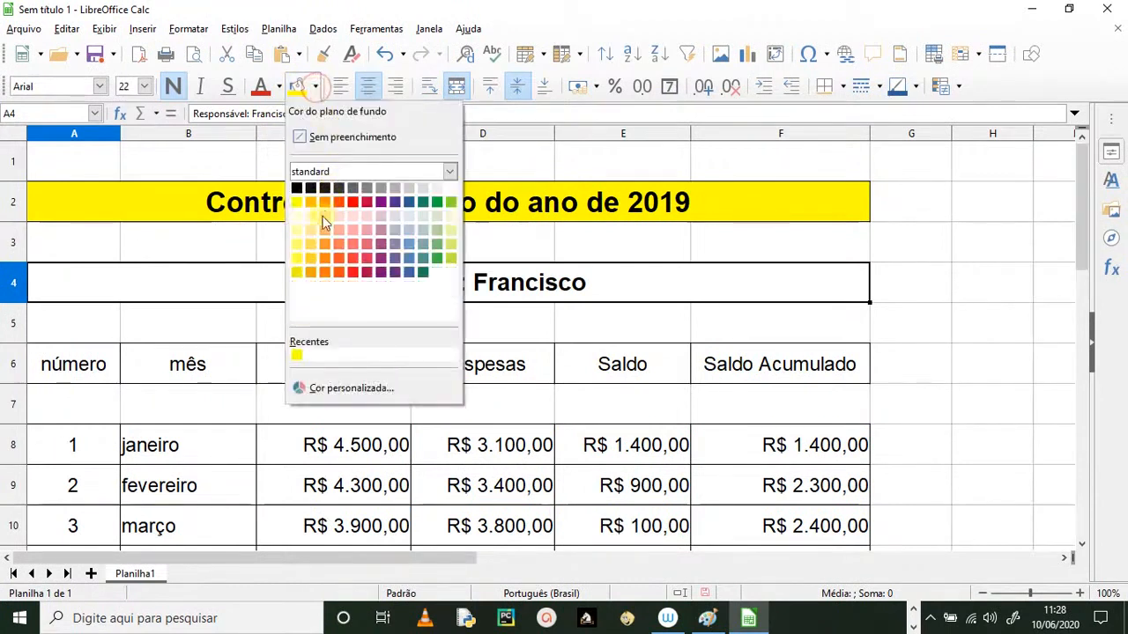
click(323, 245)
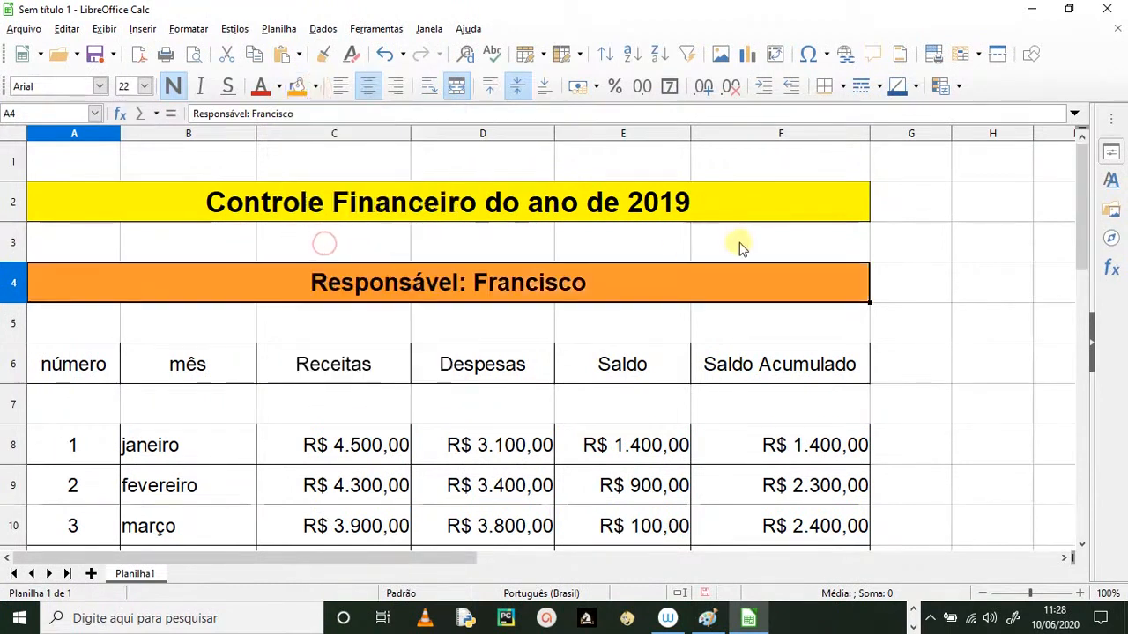
click(958, 325)
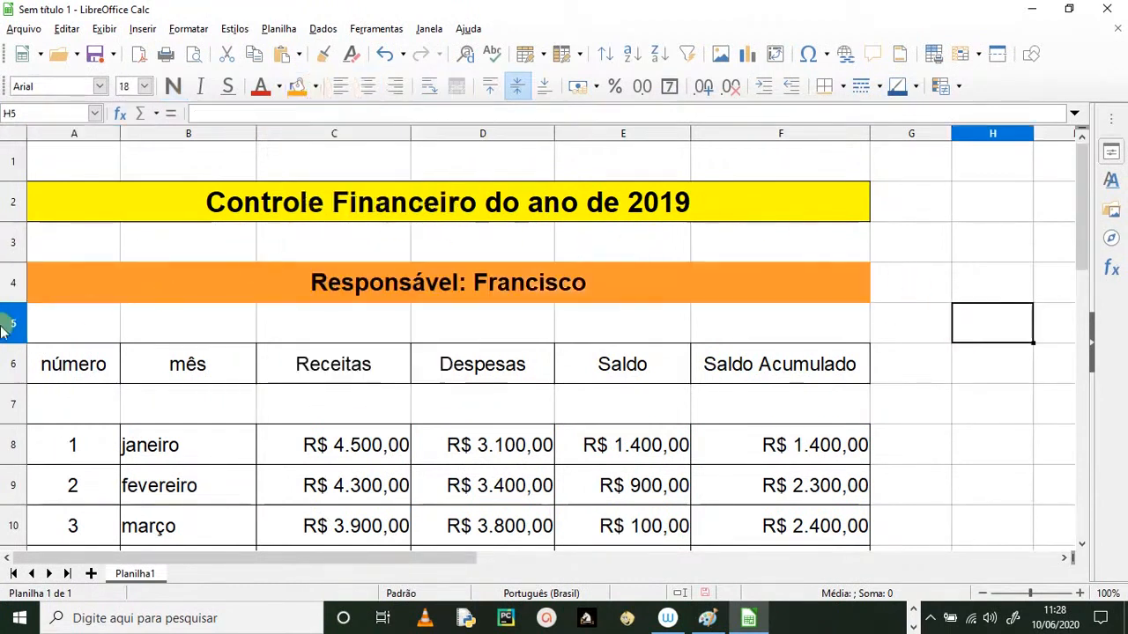
click(52, 298)
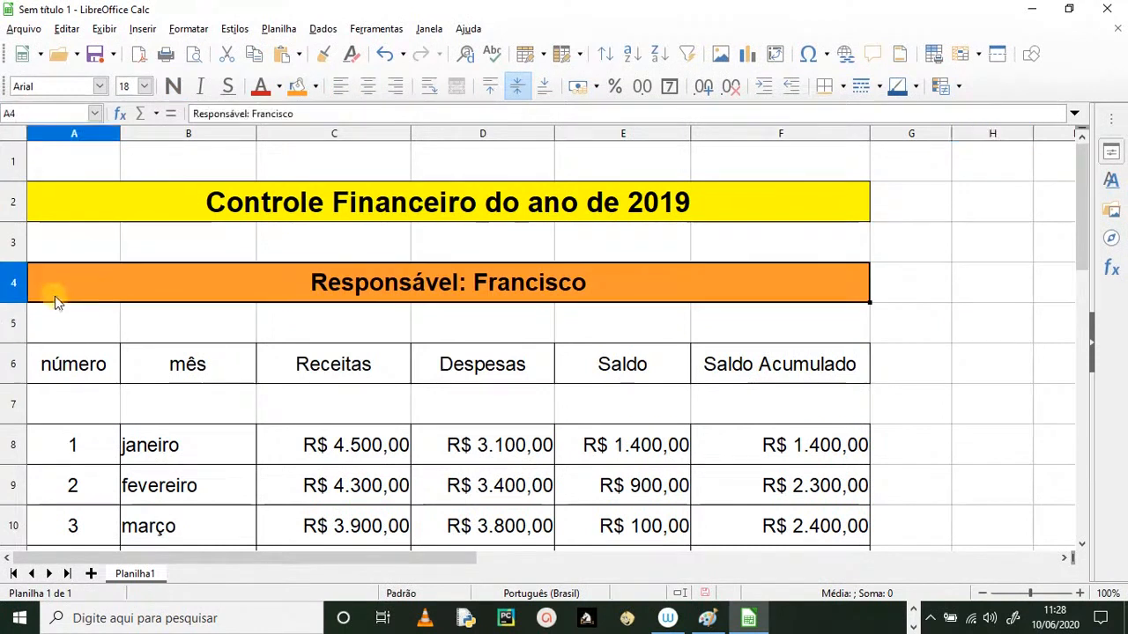
click(842, 86)
click(892, 176)
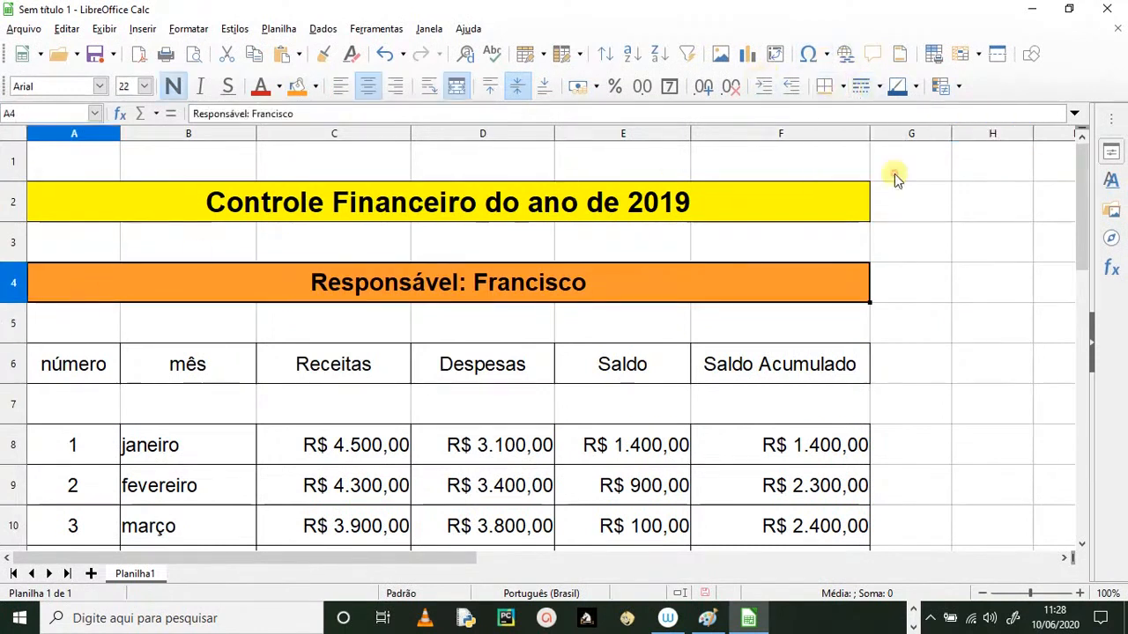
click(987, 325)
- Make the column headers in A6:F6 bold
scroll(401, 304, down, 1)
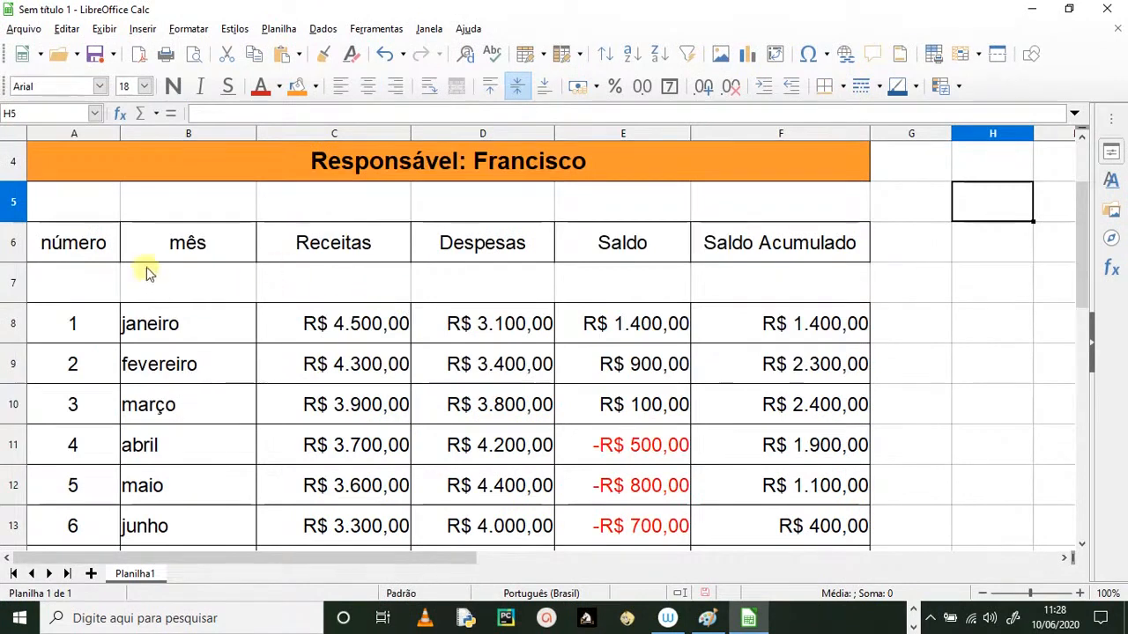
drag(79, 245, 749, 251)
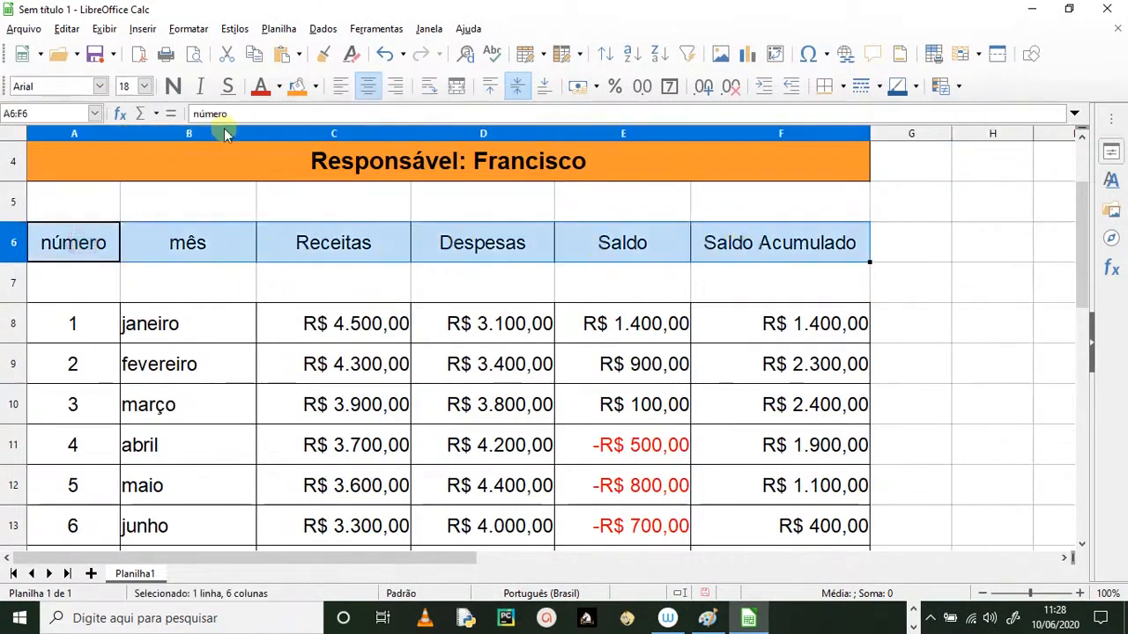
click(173, 88)
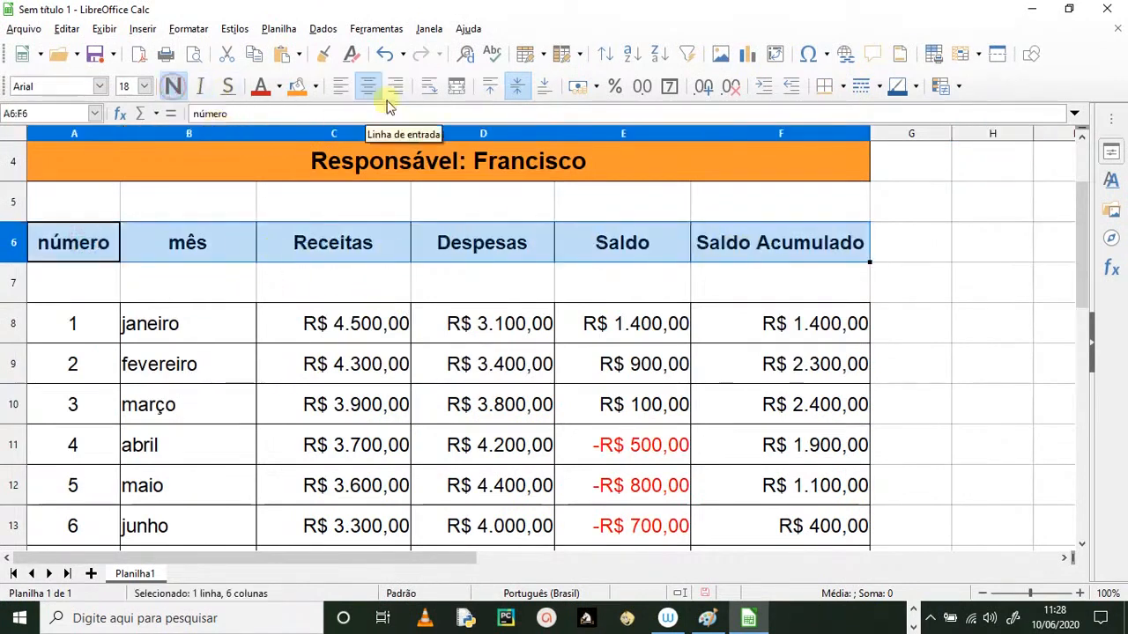
- Fill the column headers in A6:F6 with the Azul claro 2 background colour
click(315, 87)
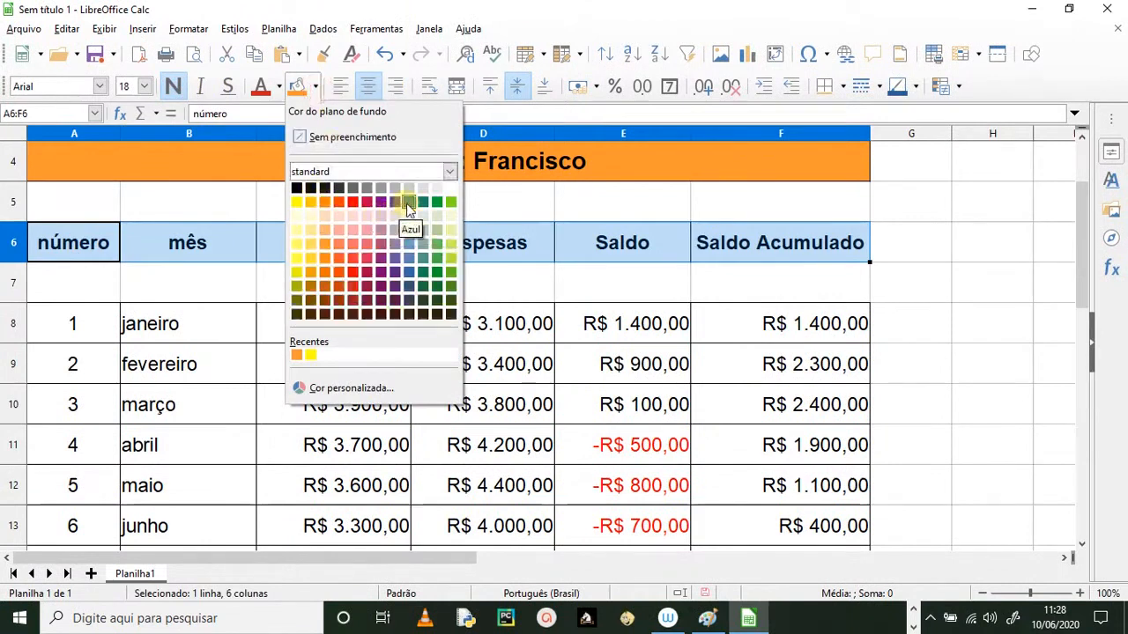
click(411, 244)
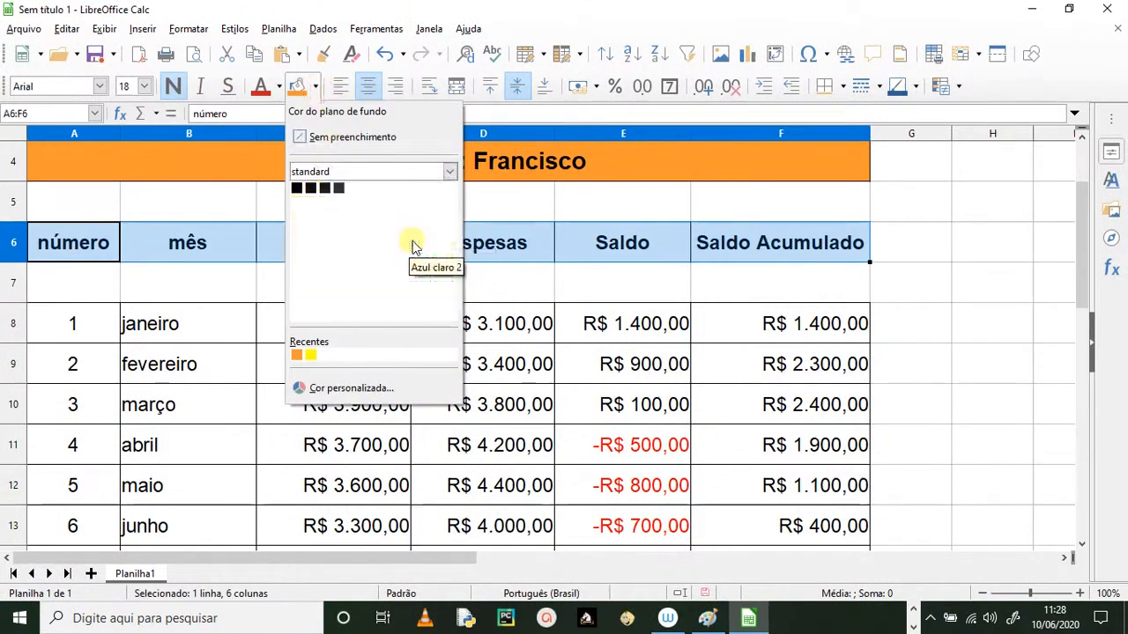
click(881, 282)
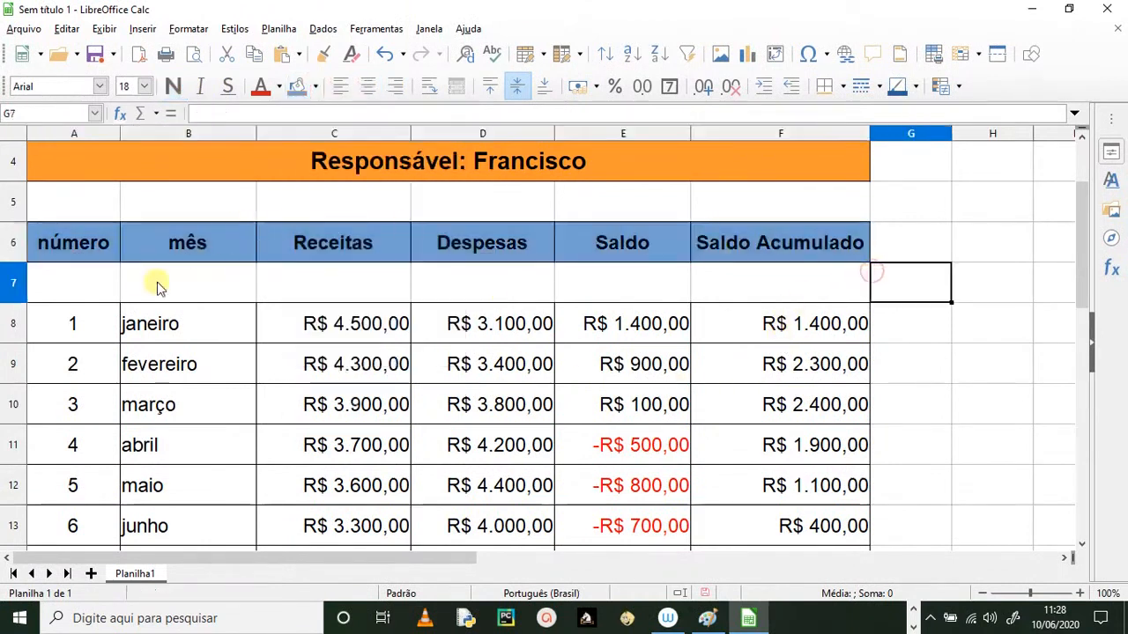
- Review the formatted table and examine how its columns fit on the page in print preview
scroll(170, 304, down, 2)
scroll(199, 385, up, 3)
scroll(224, 394, down, 5)
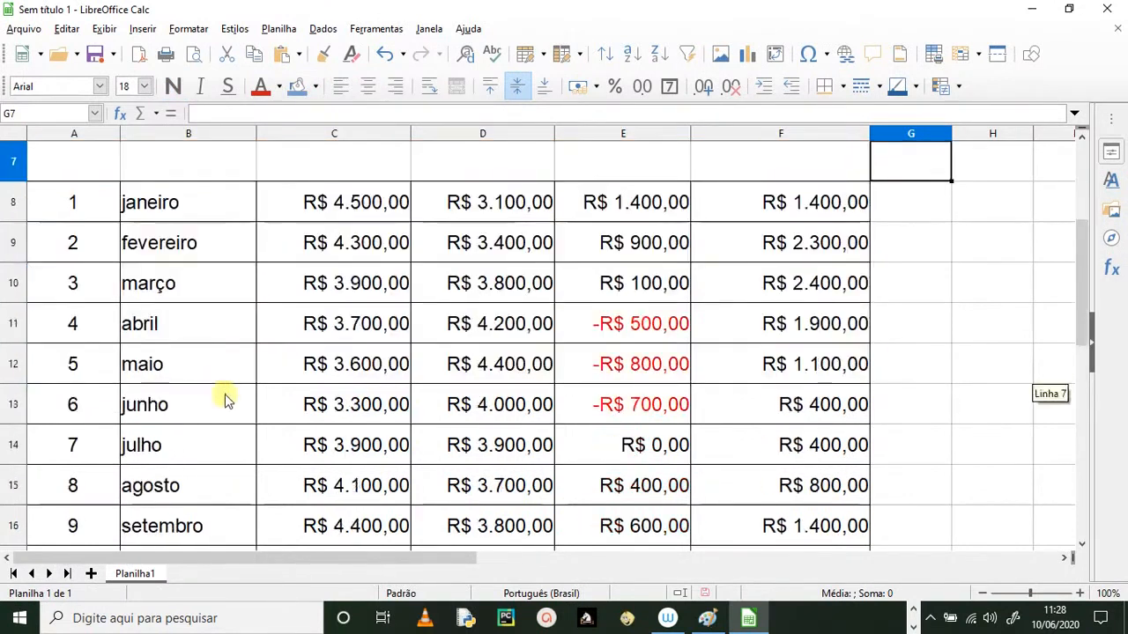
scroll(300, 368, up, 5)
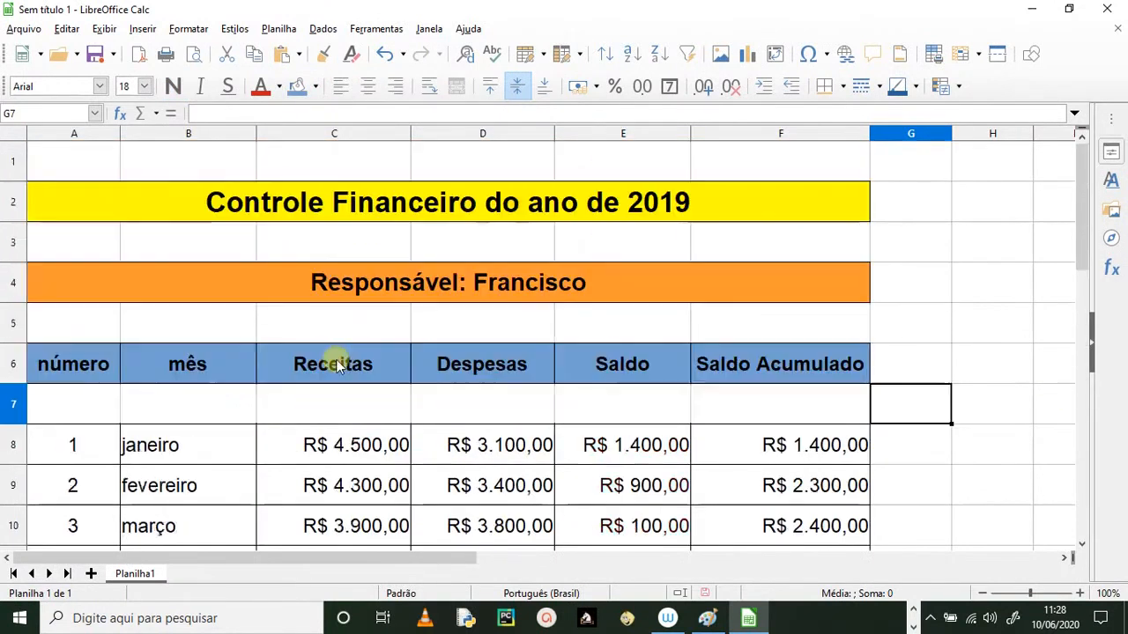
scroll(335, 360, down, 1)
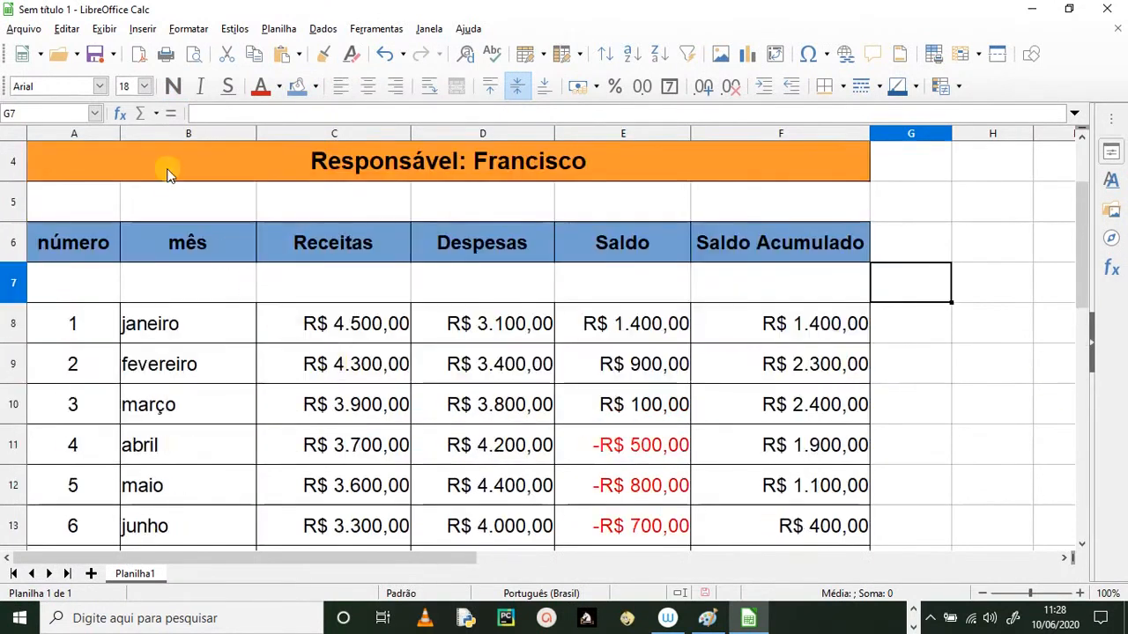
click(194, 54)
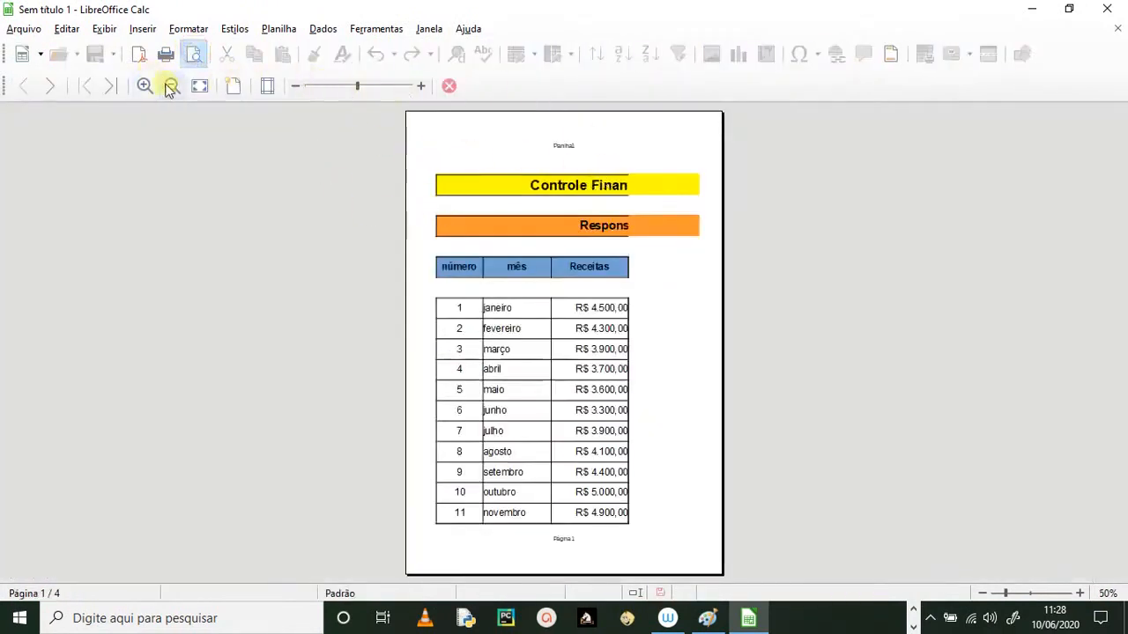
key(Escape)
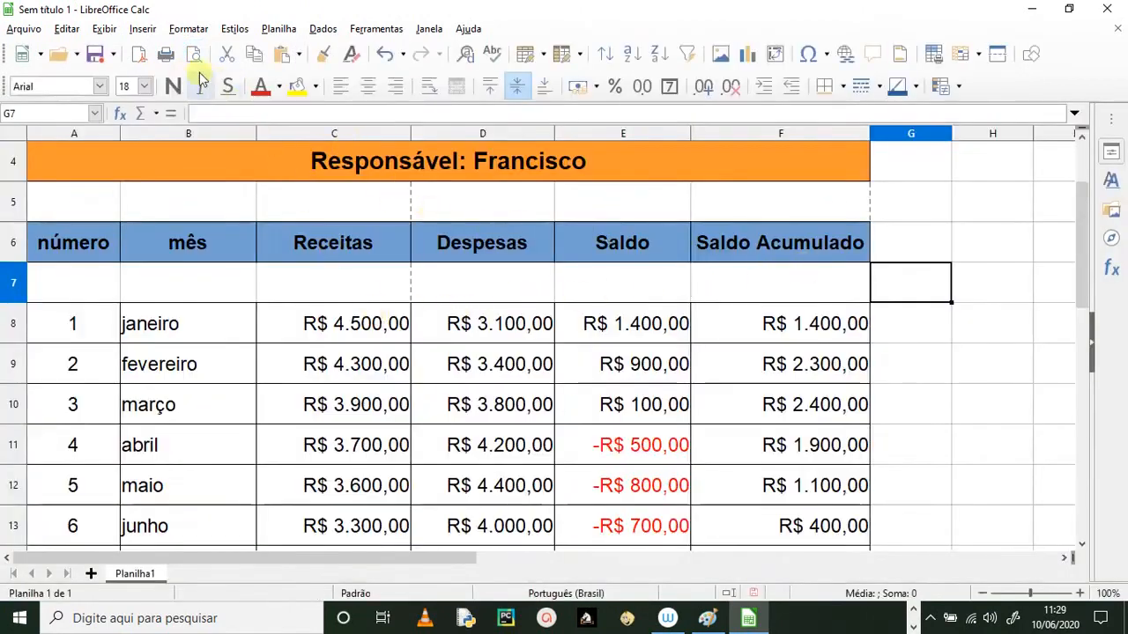
- Set the page style to landscape orientation and align the table both horizontally and vertically on the page
click(188, 30)
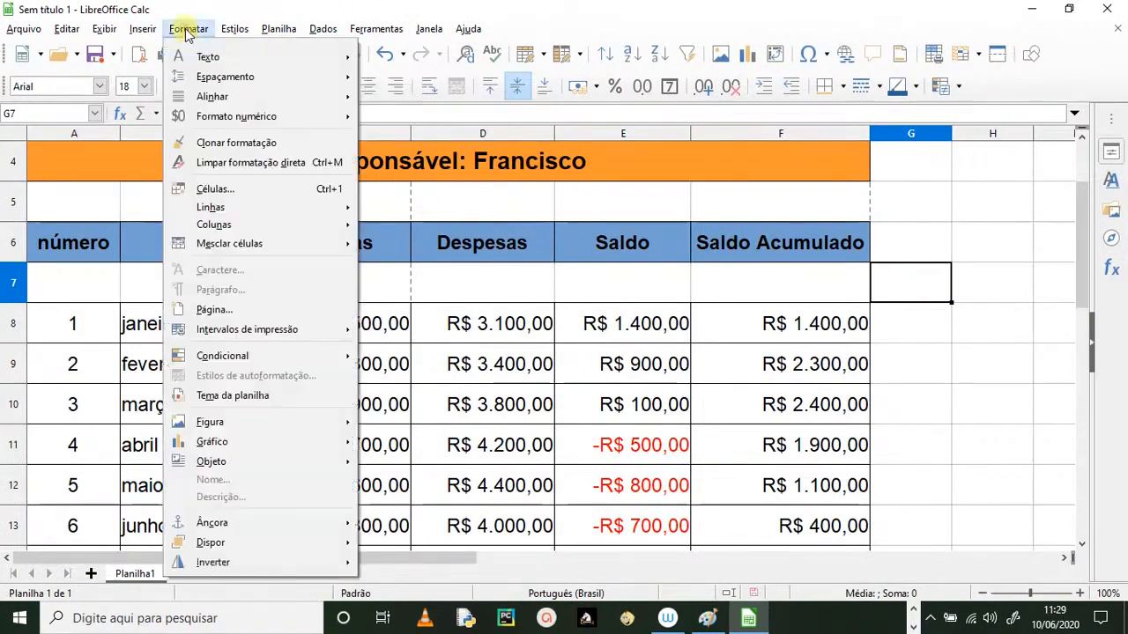
click(251, 313)
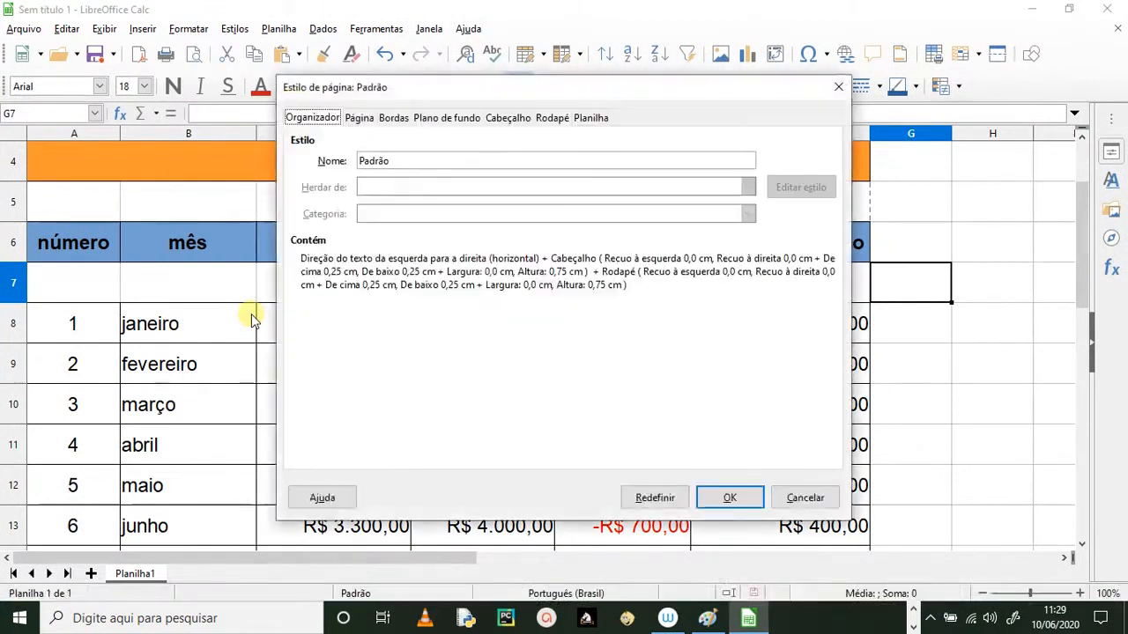
click(359, 118)
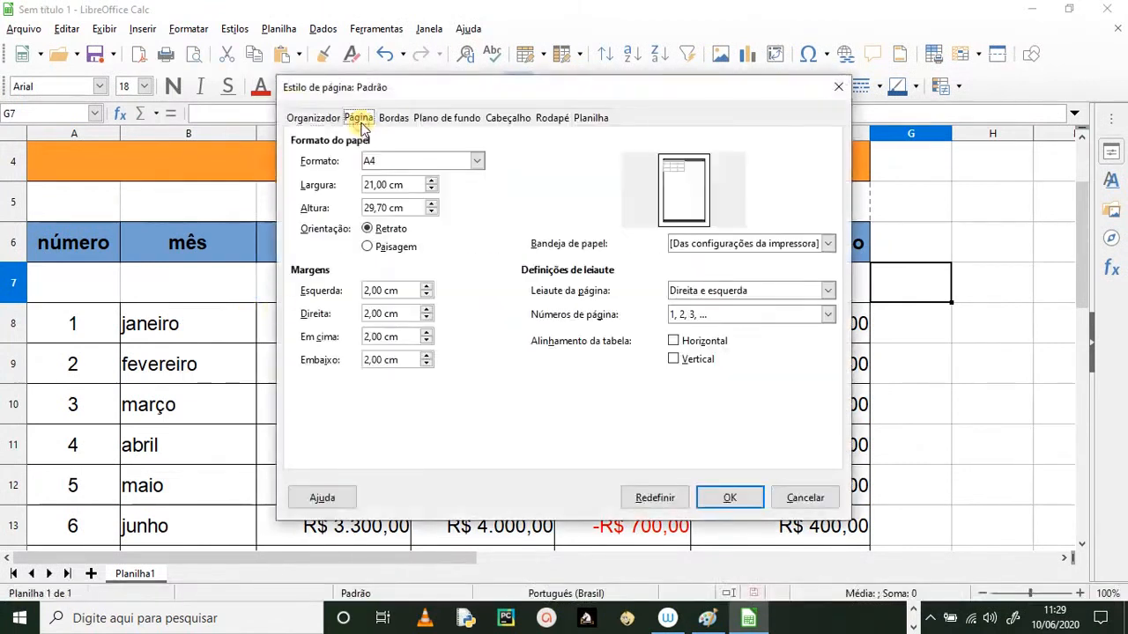
click(395, 251)
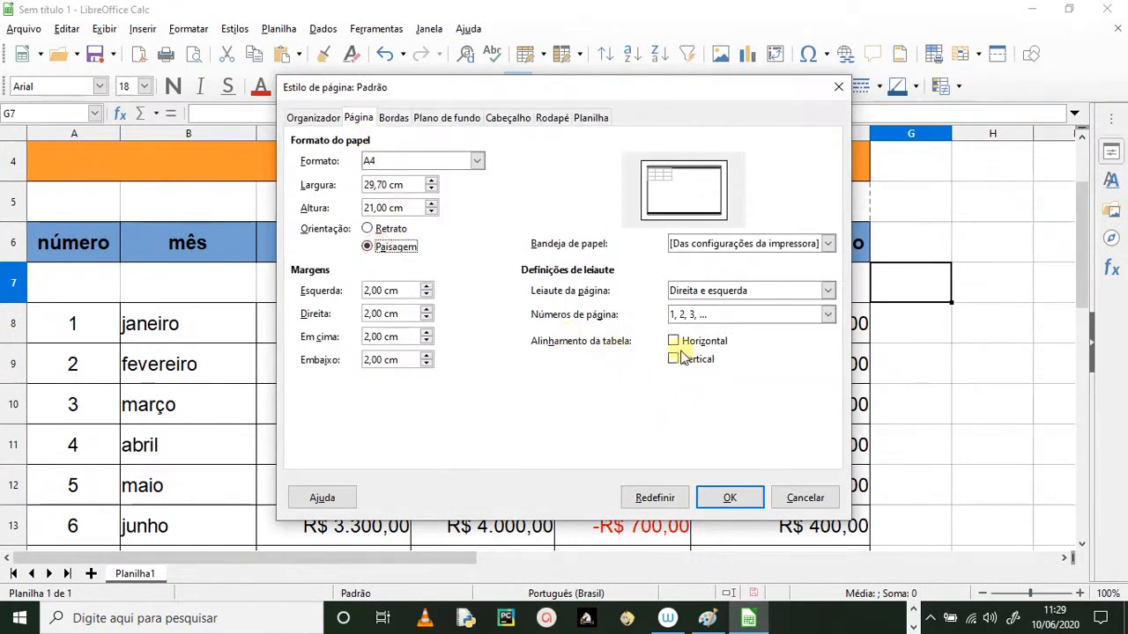
click(675, 360)
click(675, 342)
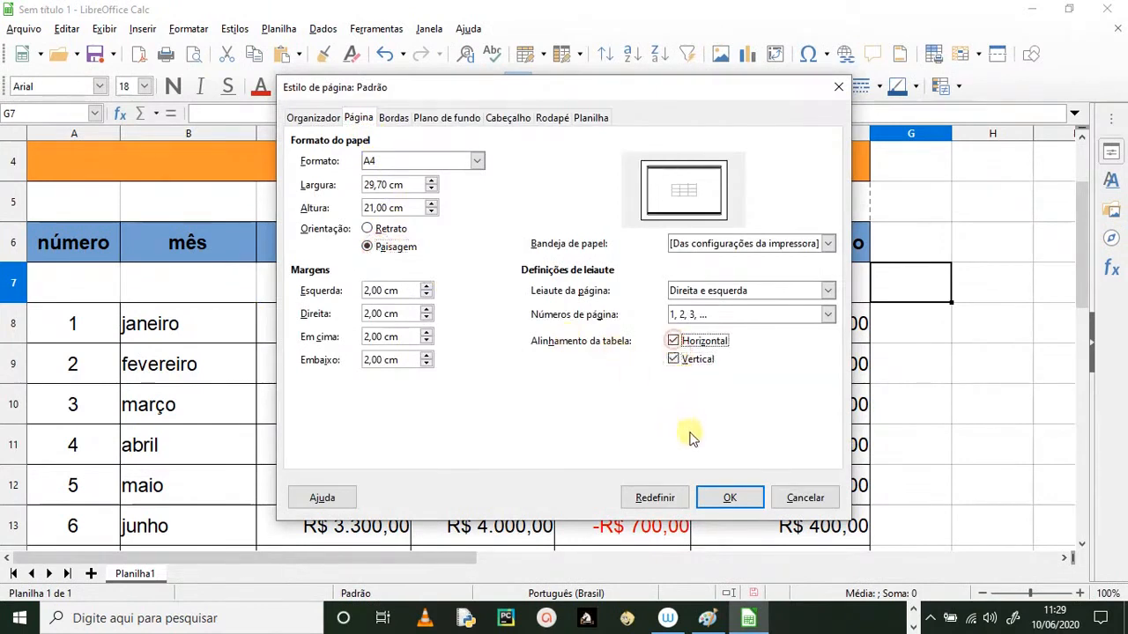
click(728, 496)
click(974, 396)
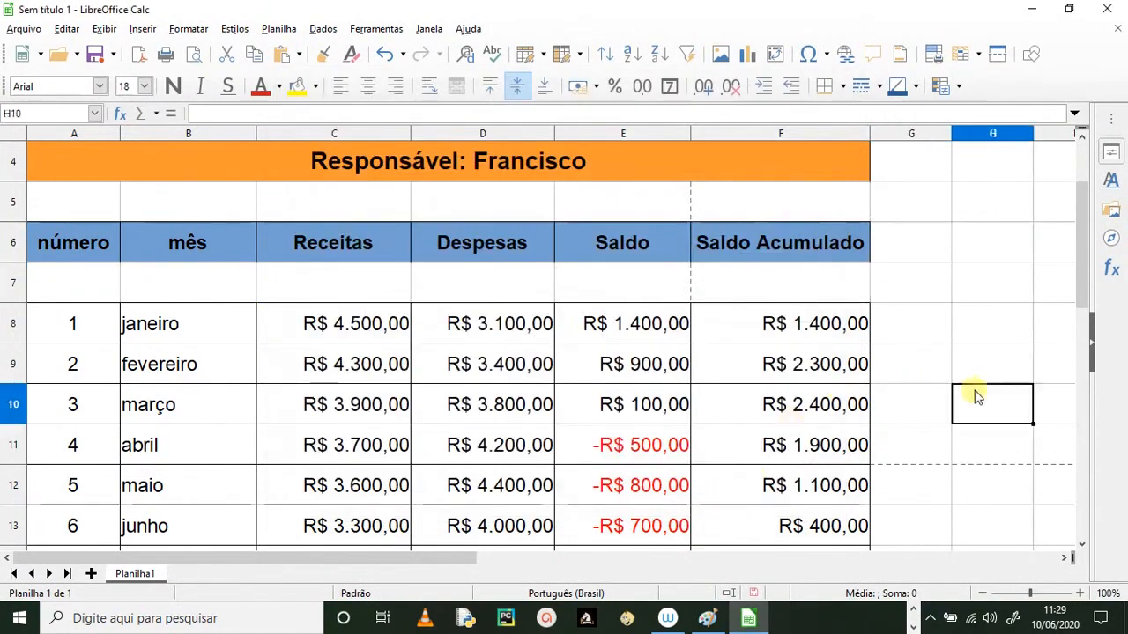
- Check the landscape page layout in print preview and return to the sheet
click(138, 54)
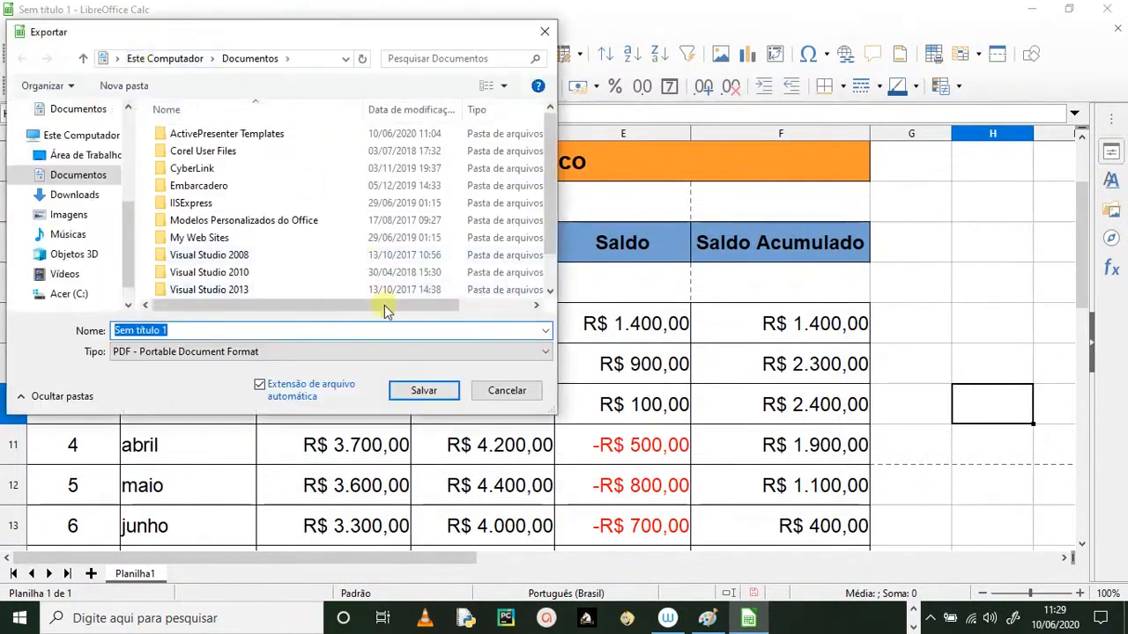
click(503, 391)
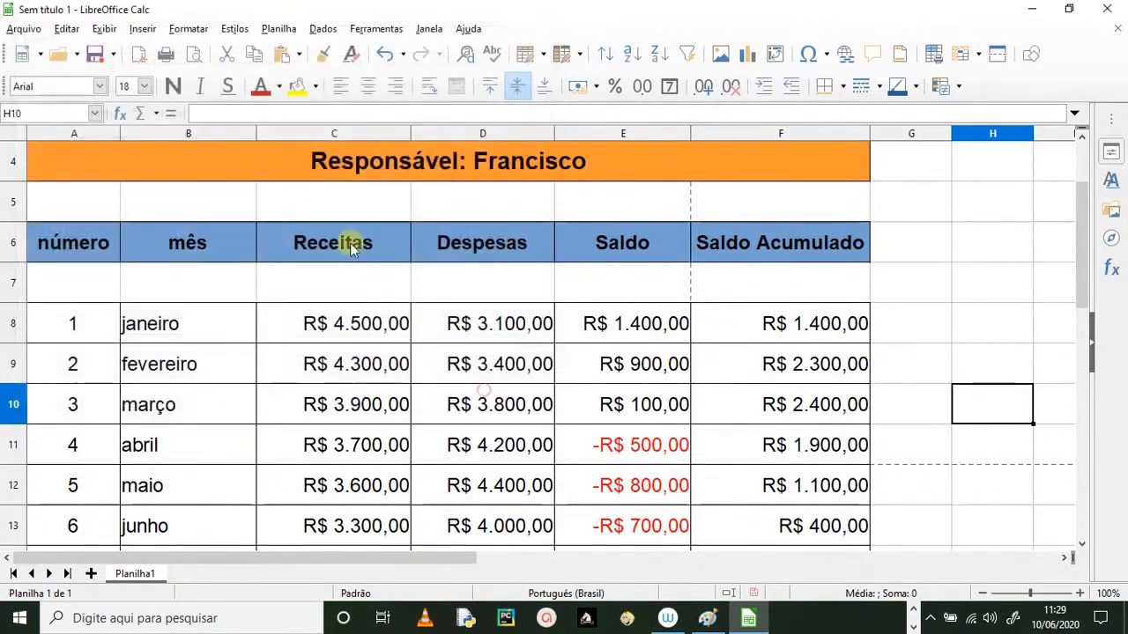
click(194, 53)
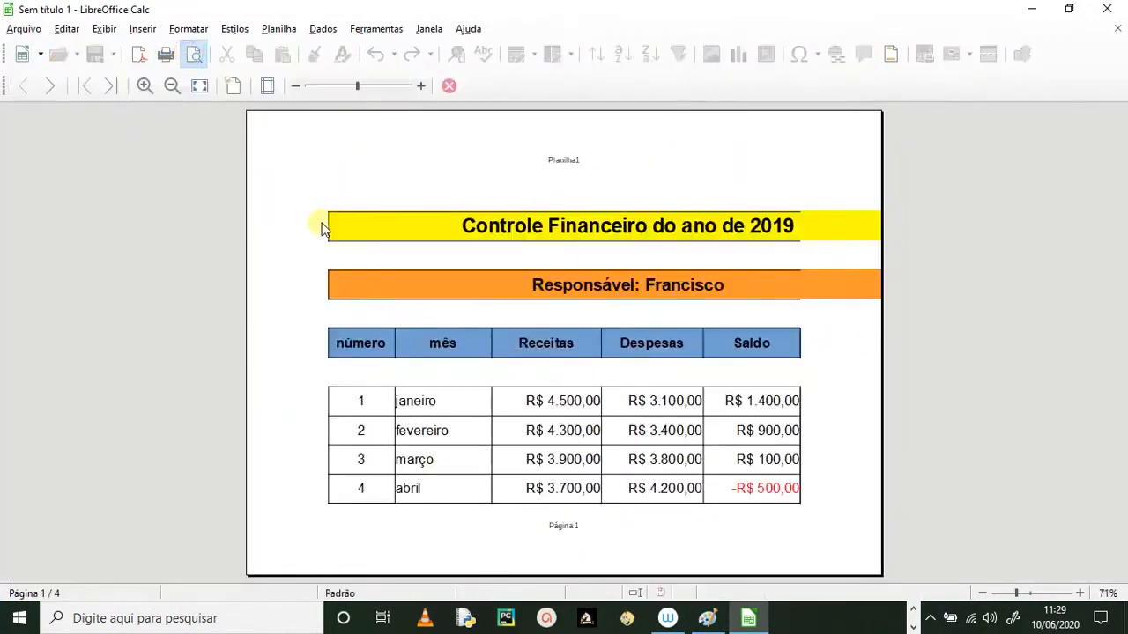
key(Escape)
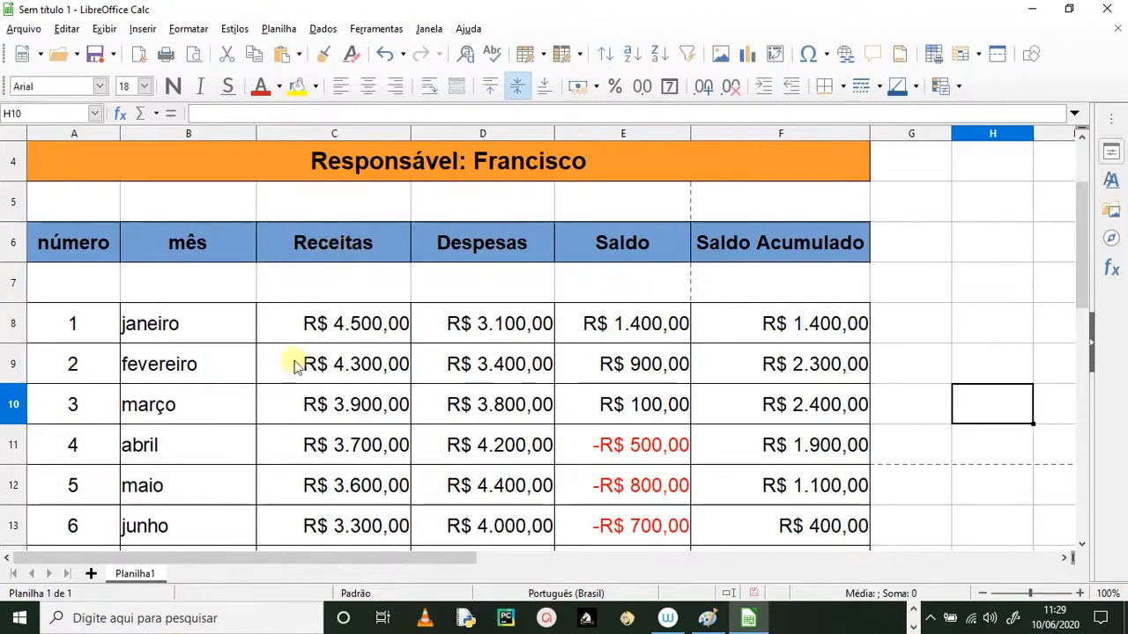
- Shorten the header in A6 to "nº" and narrow column A to suit it
scroll(128, 233, up, 1)
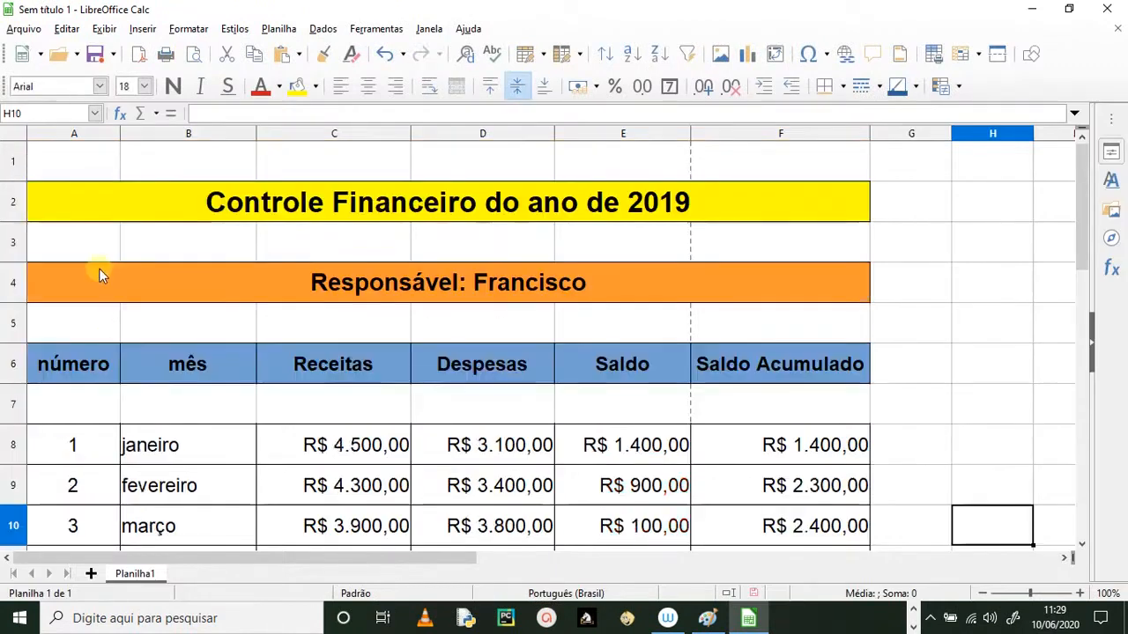
drag(122, 133, 110, 136)
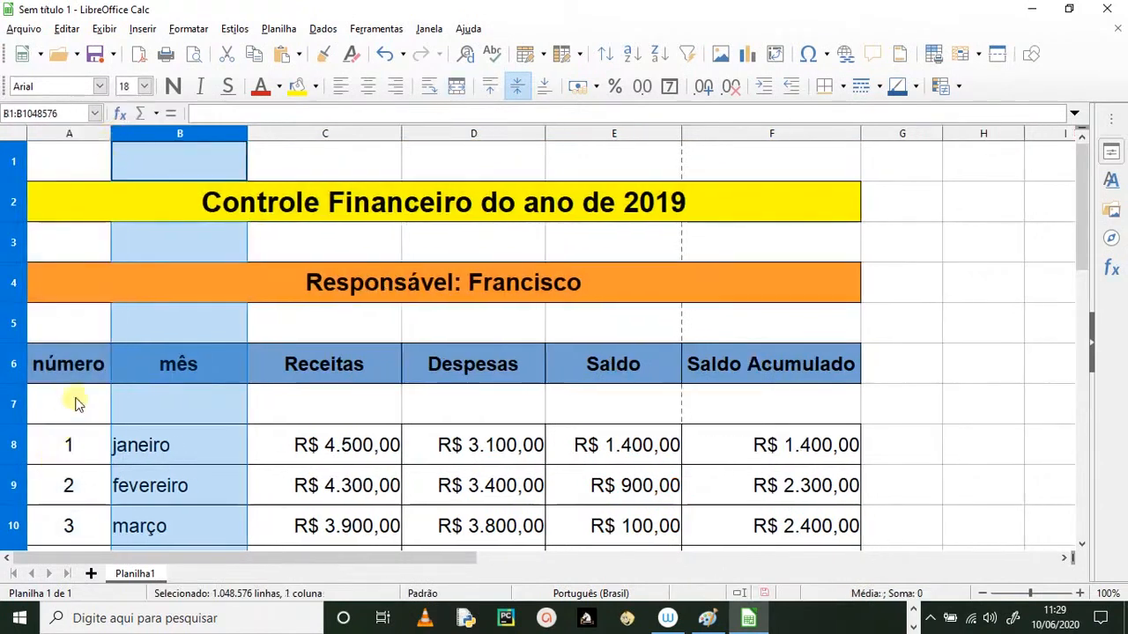
click(78, 373)
text(n)
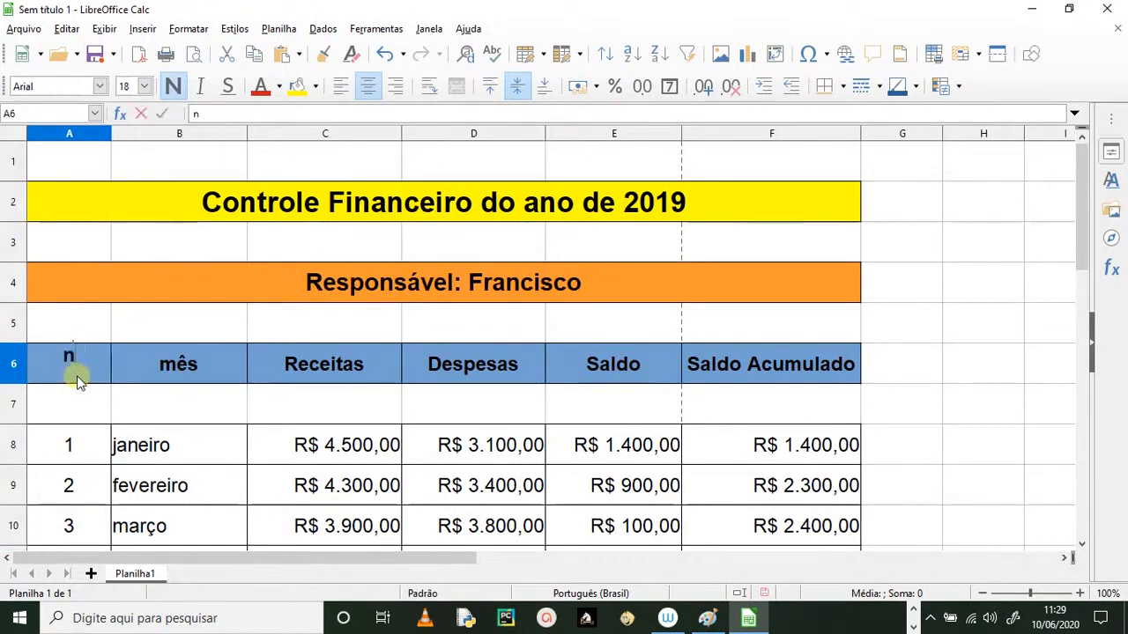
key(alt+Right)
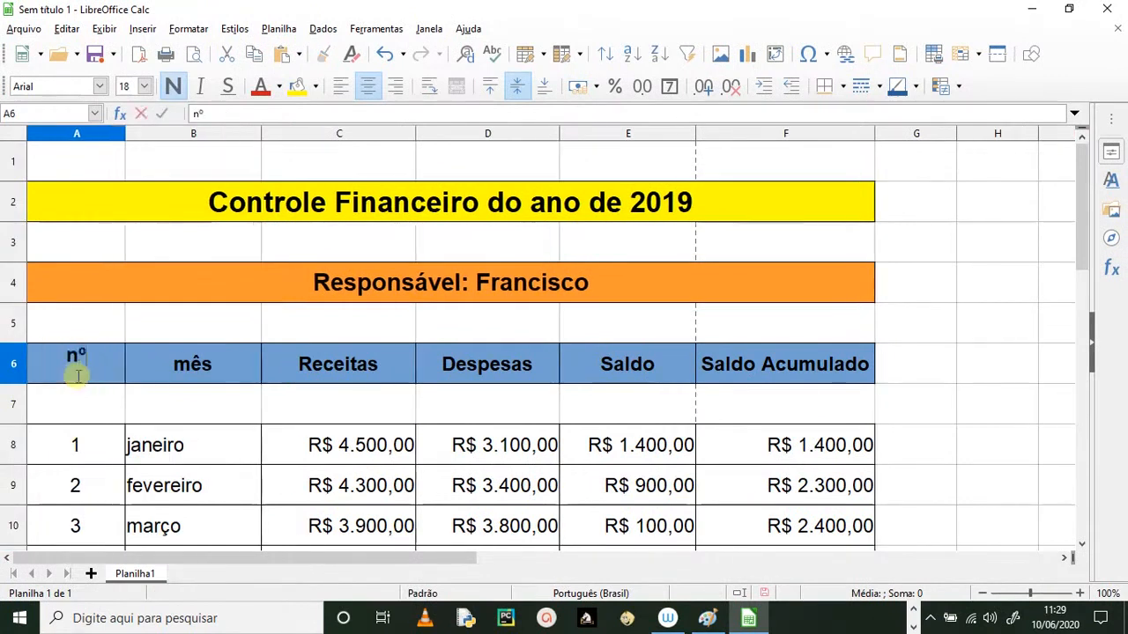
click(121, 137)
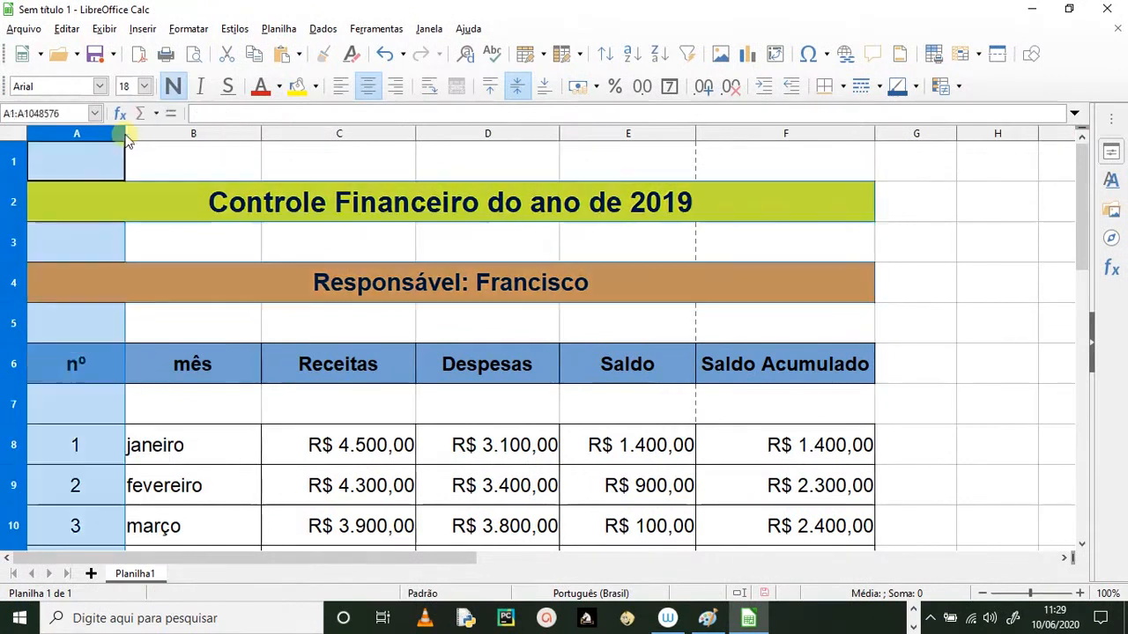
drag(125, 136, 77, 139)
click(203, 352)
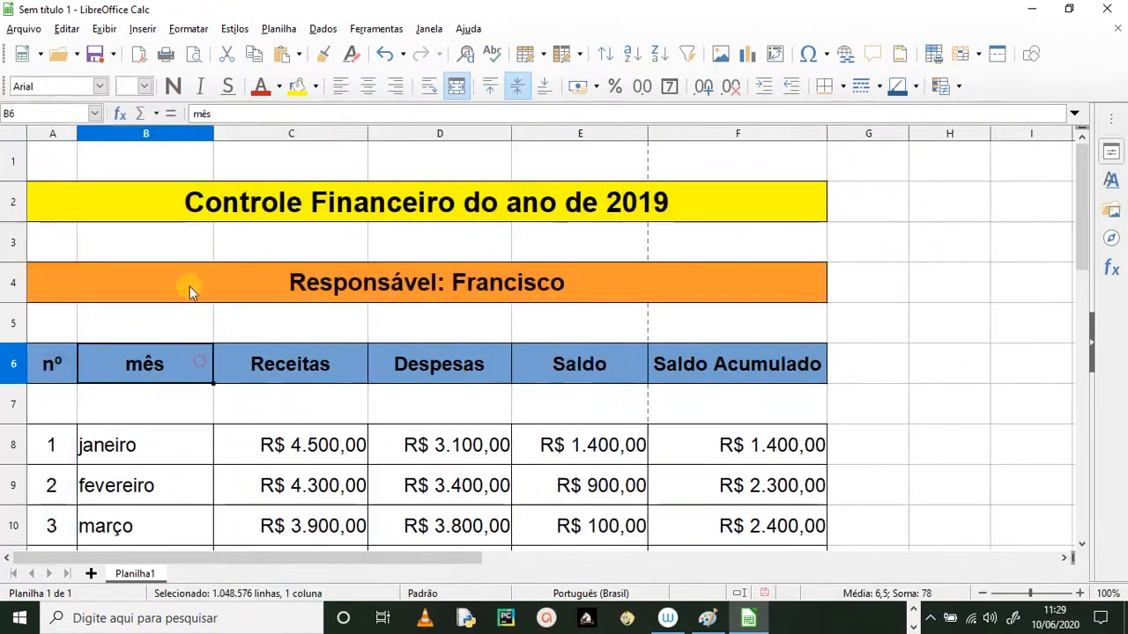
- Narrow columns B through F close to their contents and check the page fit in print preview
drag(212, 133, 168, 152)
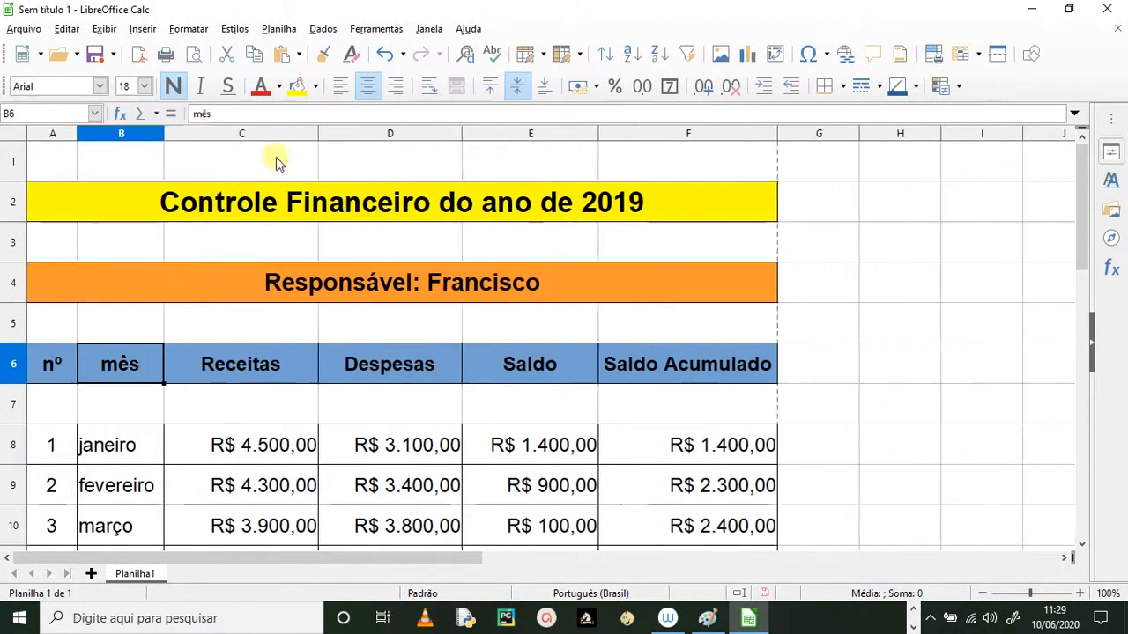
scroll(297, 326, down, 3)
scroll(277, 332, up, 3)
drag(318, 130, 295, 133)
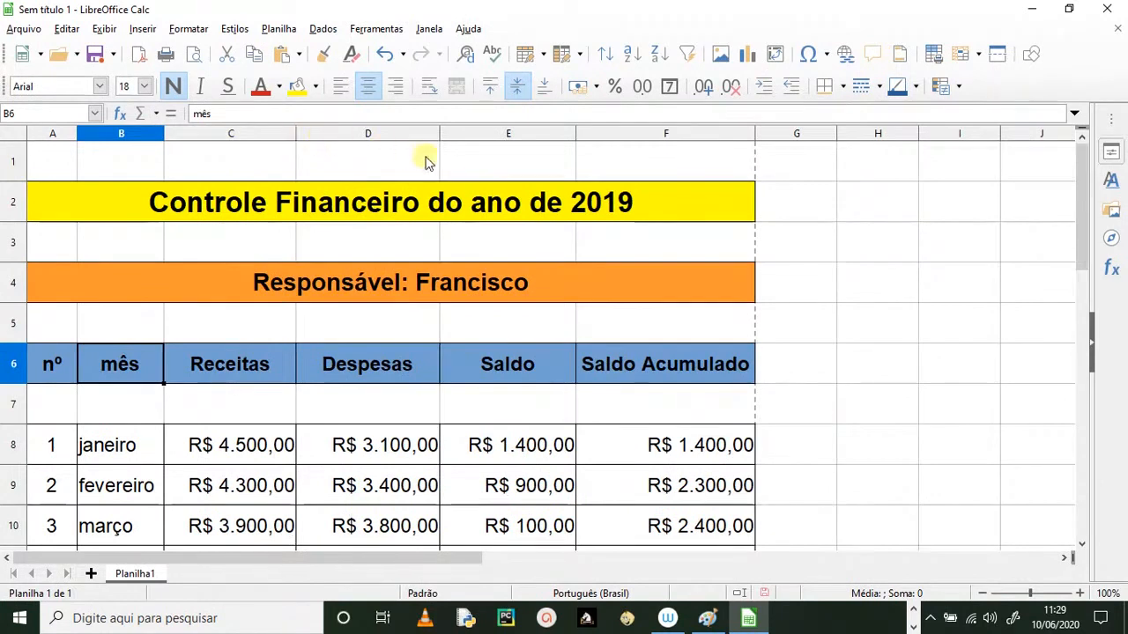
drag(440, 134, 417, 132)
drag(554, 133, 533, 132)
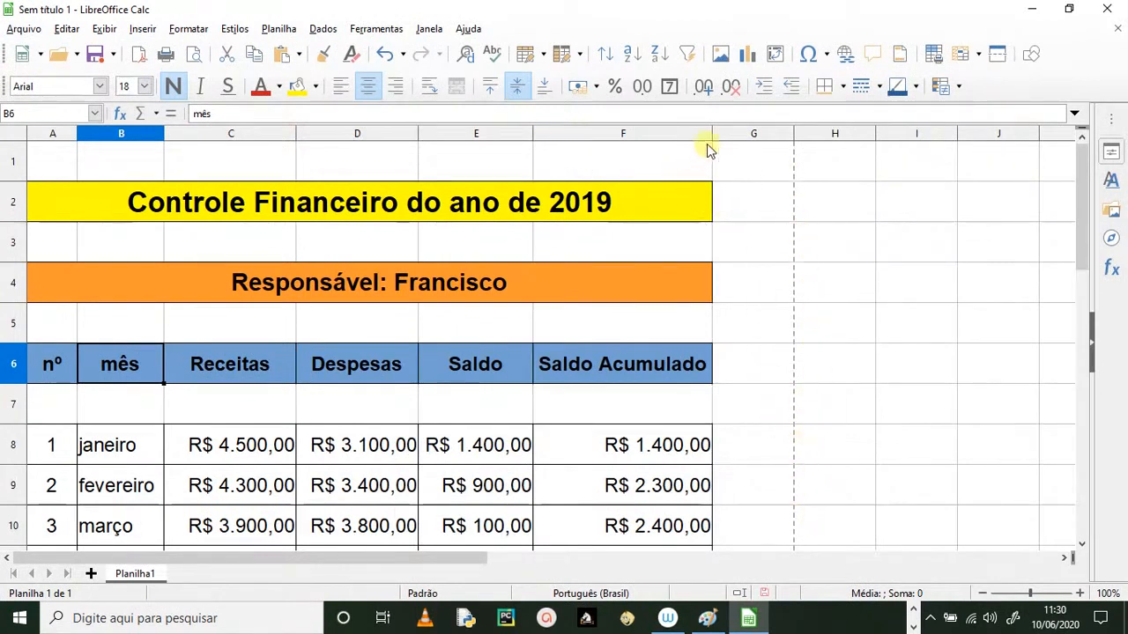
drag(712, 132, 700, 133)
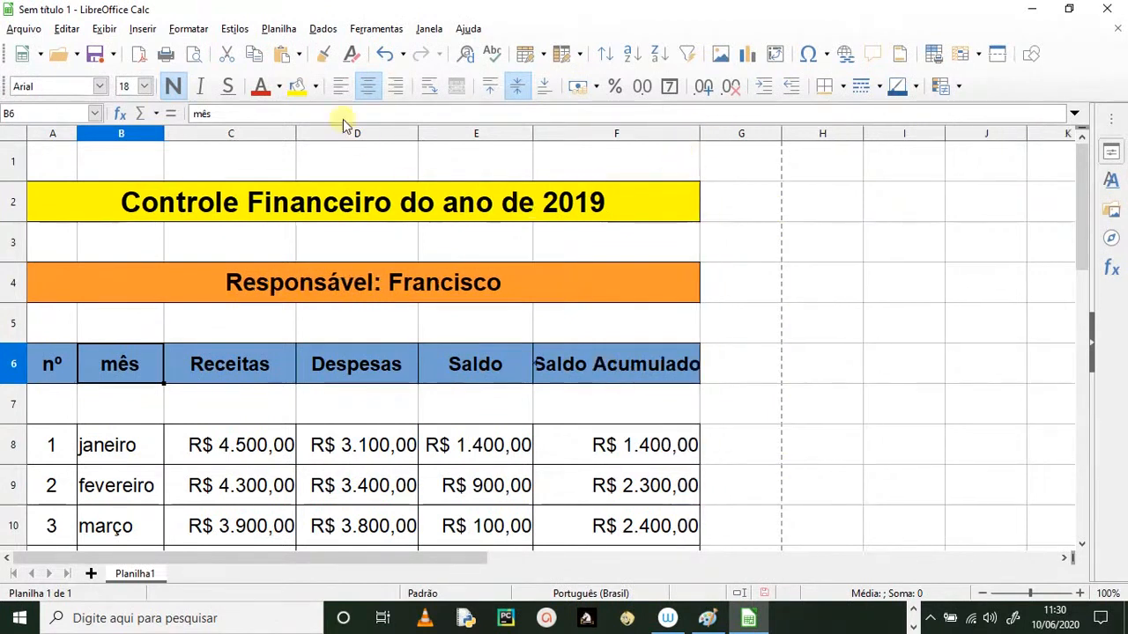
click(192, 56)
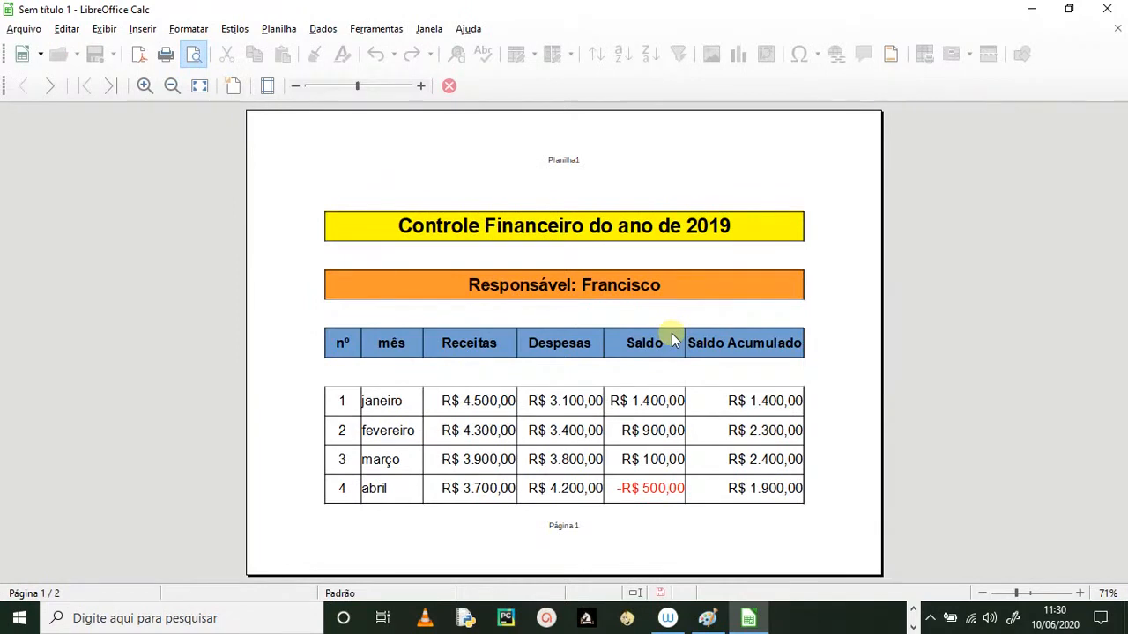
key(Escape)
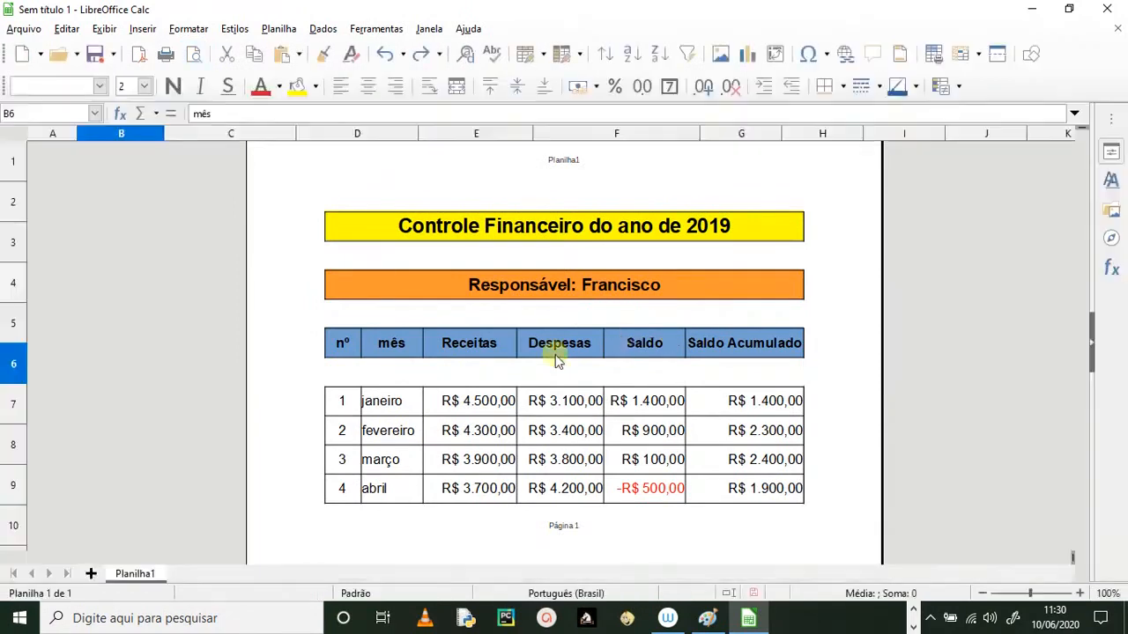
- Set the font size of the entire sheet to 14
click(19, 132)
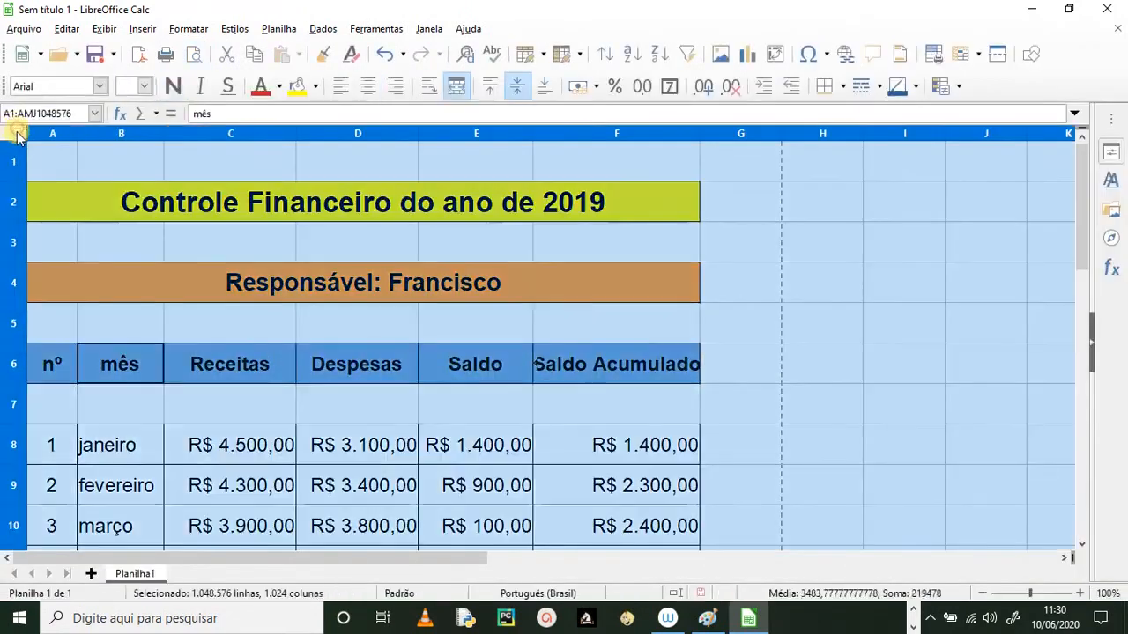
click(145, 86)
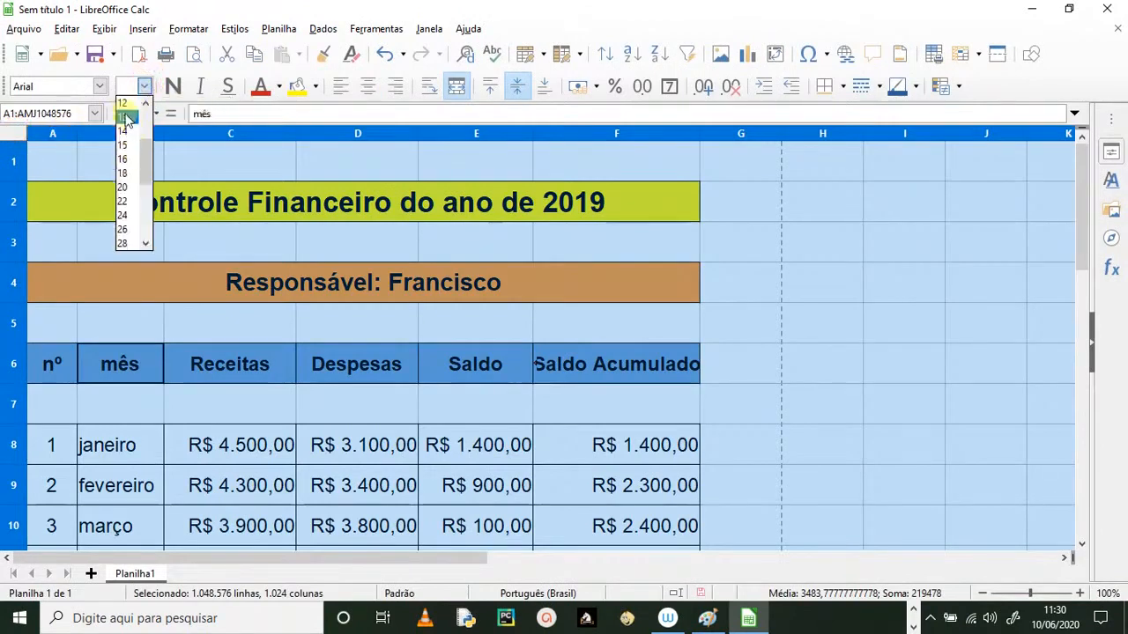
click(126, 132)
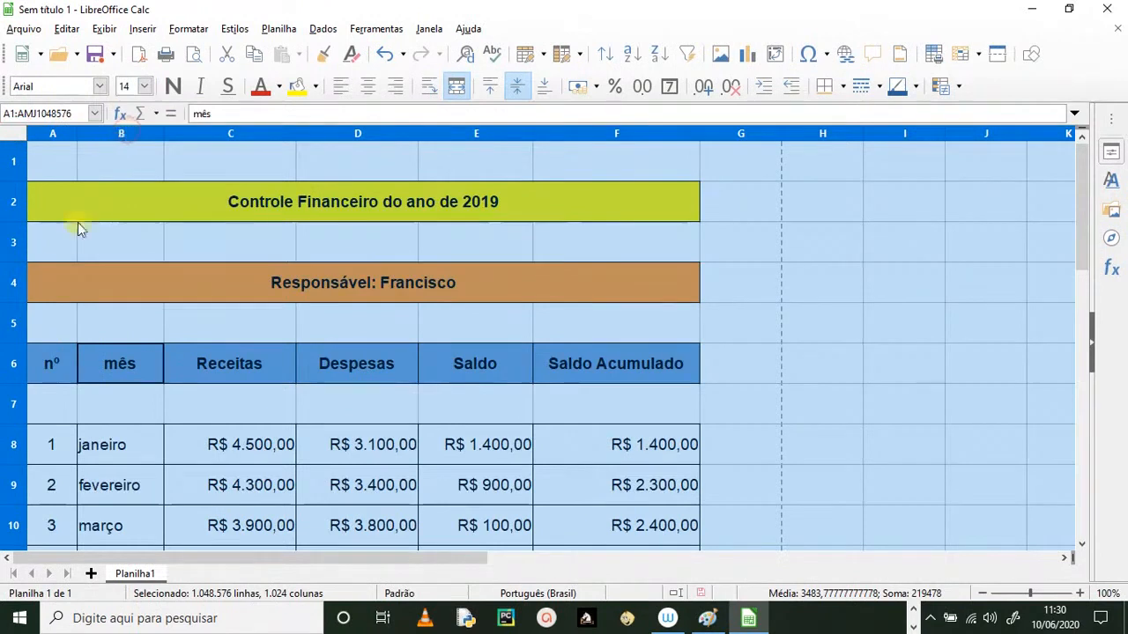
- Reduce the height of all rows in the sheet together to fit the smaller text
drag(12, 180, 16, 163)
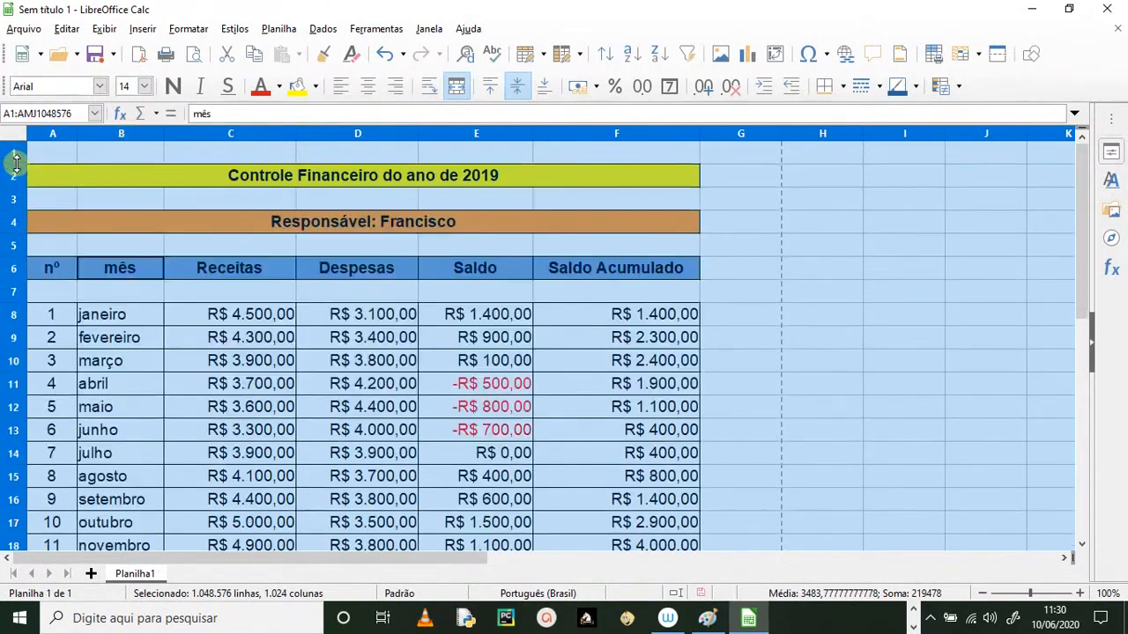
click(837, 473)
scroll(291, 410, down, 2)
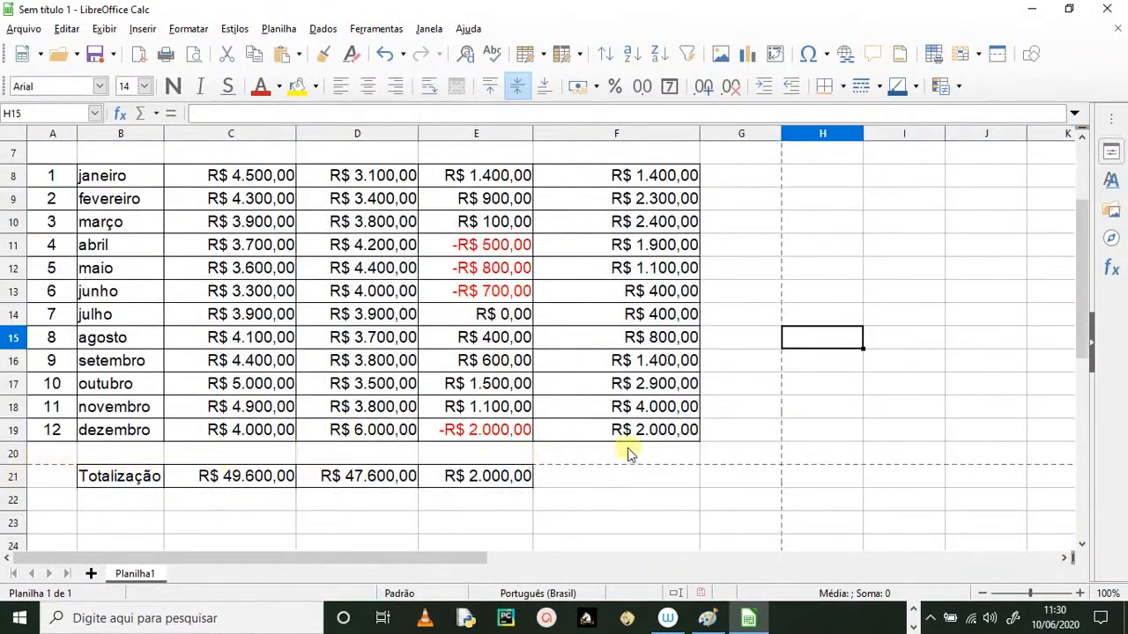
- Reduce the height of the blank spacer rows 1, 3 and 5 around the title and responsible-person lines
scroll(189, 331, up, 2)
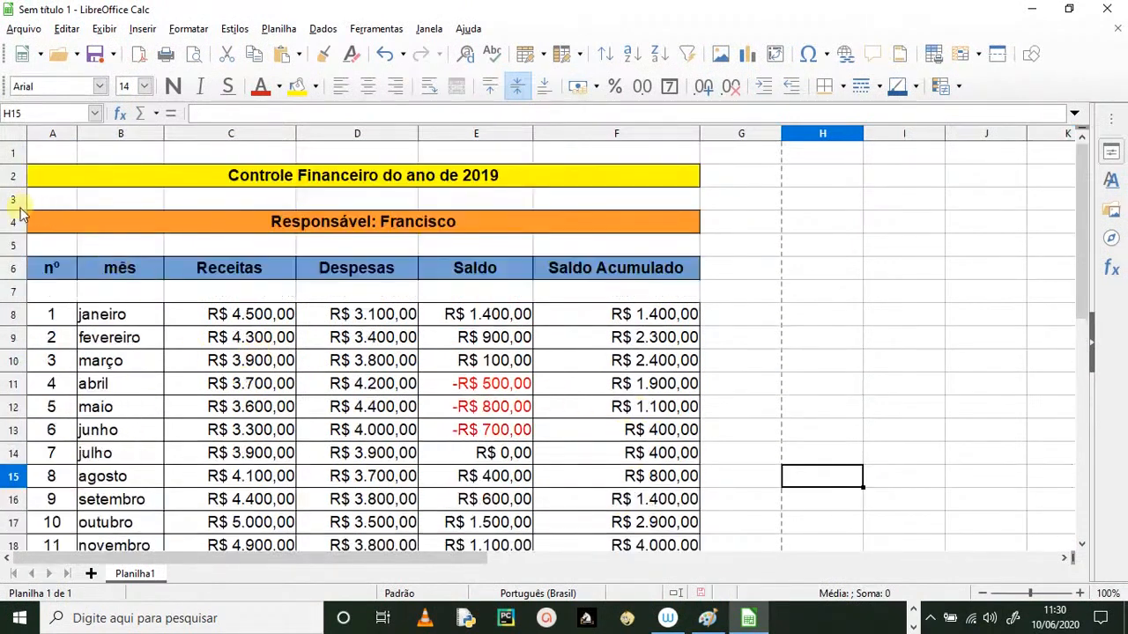
drag(20, 161, 20, 153)
drag(17, 202, 19, 193)
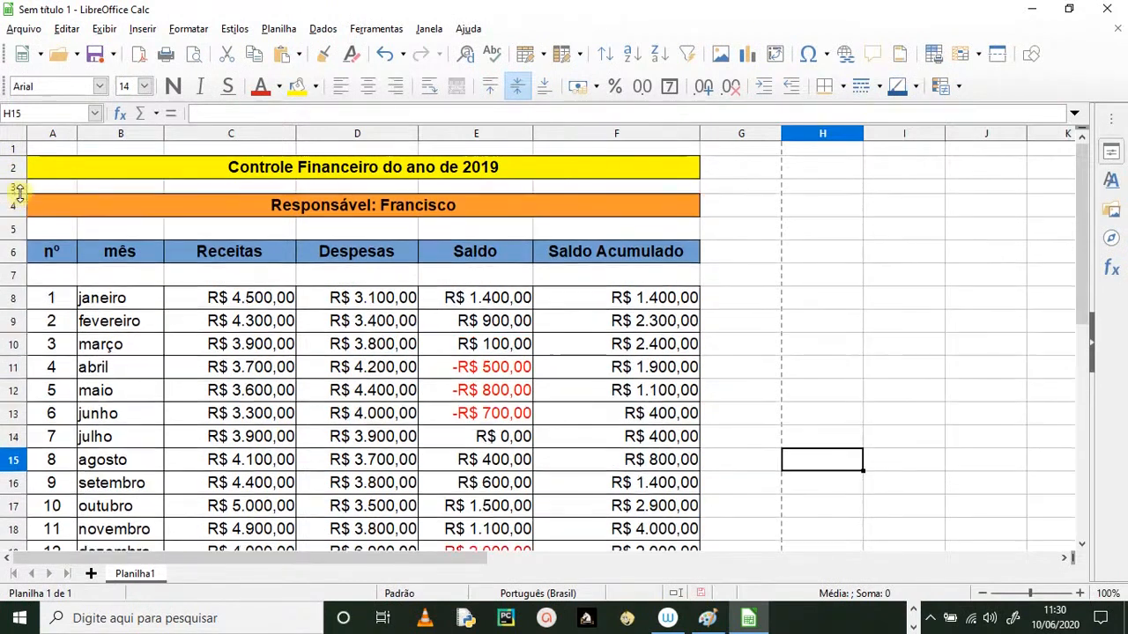
click(16, 247)
drag(19, 236, 20, 227)
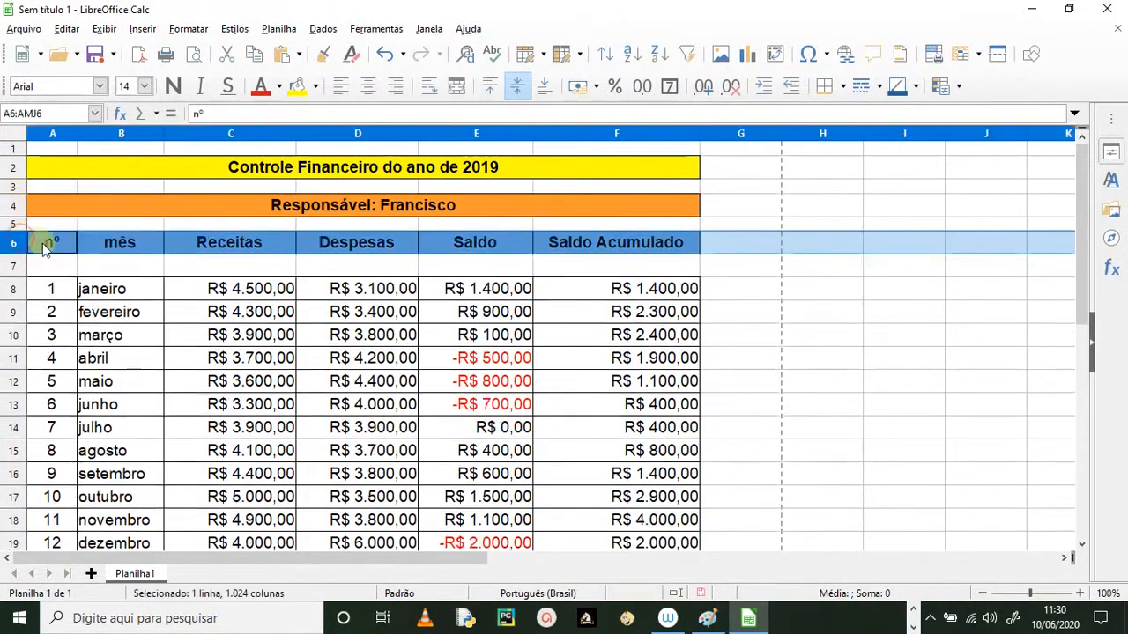
- Make the Totalização row (B21:E21) bold and widen column B to fit its label
scroll(226, 360, down, 3)
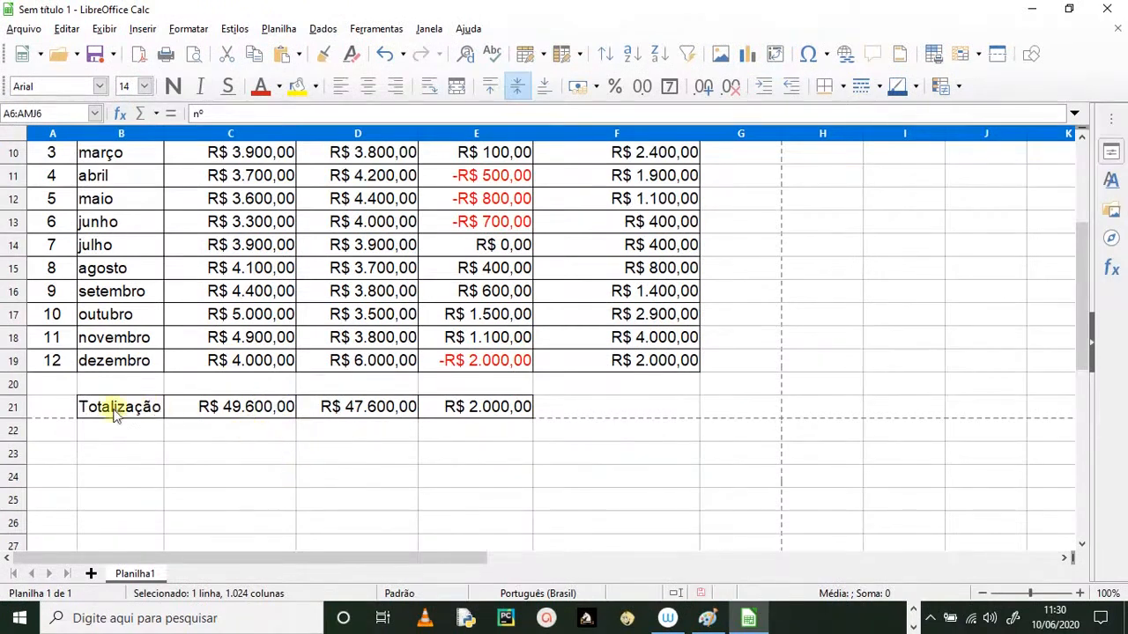
drag(114, 408, 468, 405)
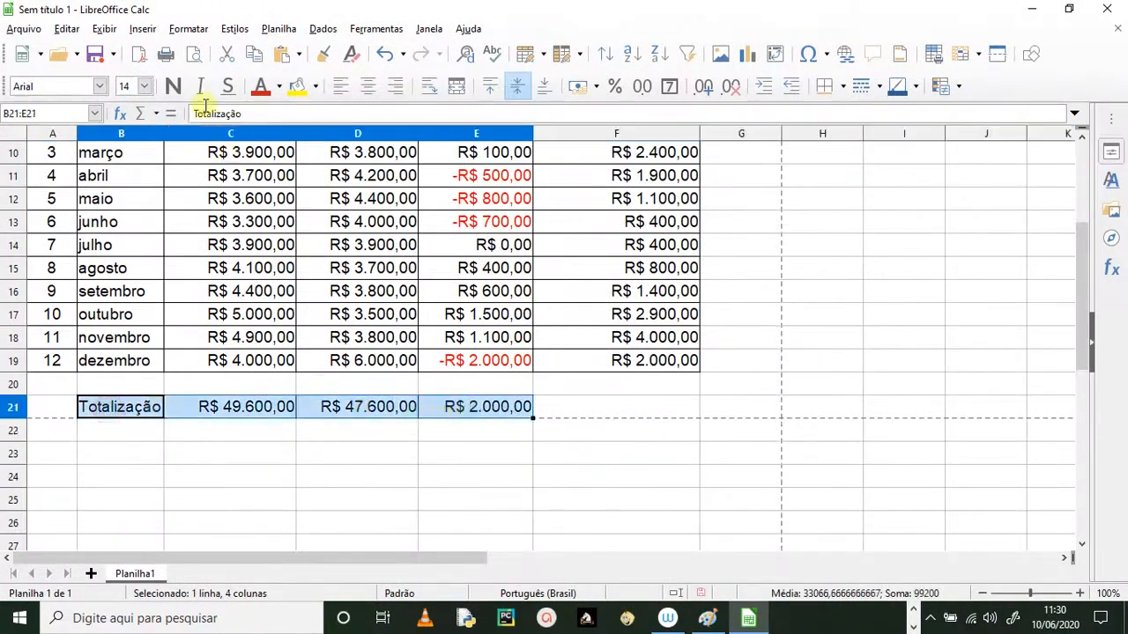
click(174, 87)
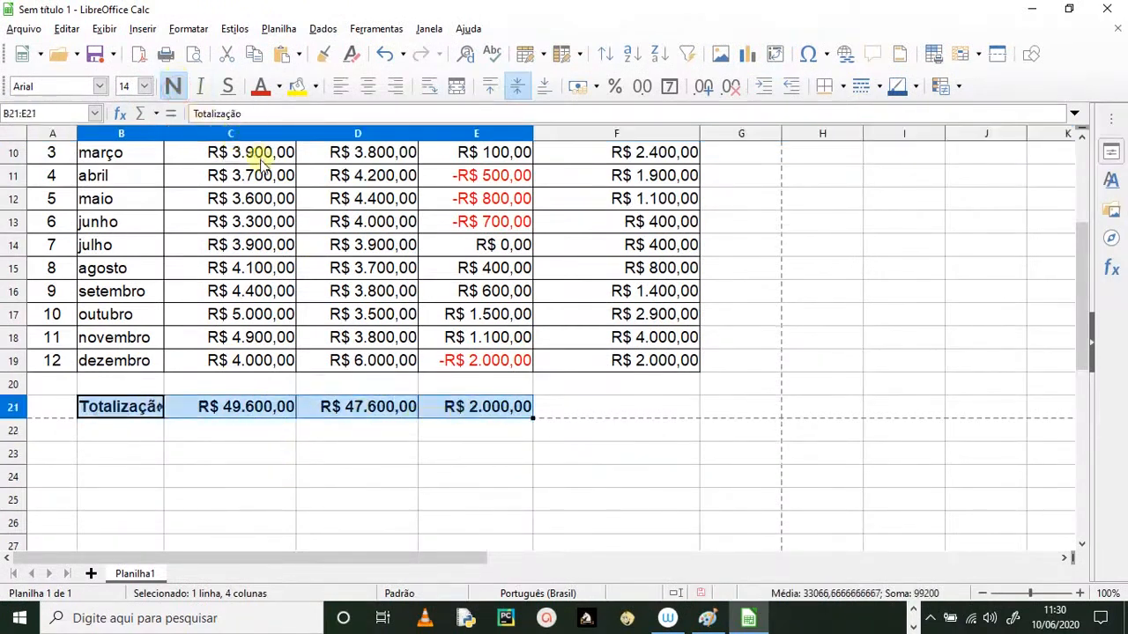
double_click(163, 131)
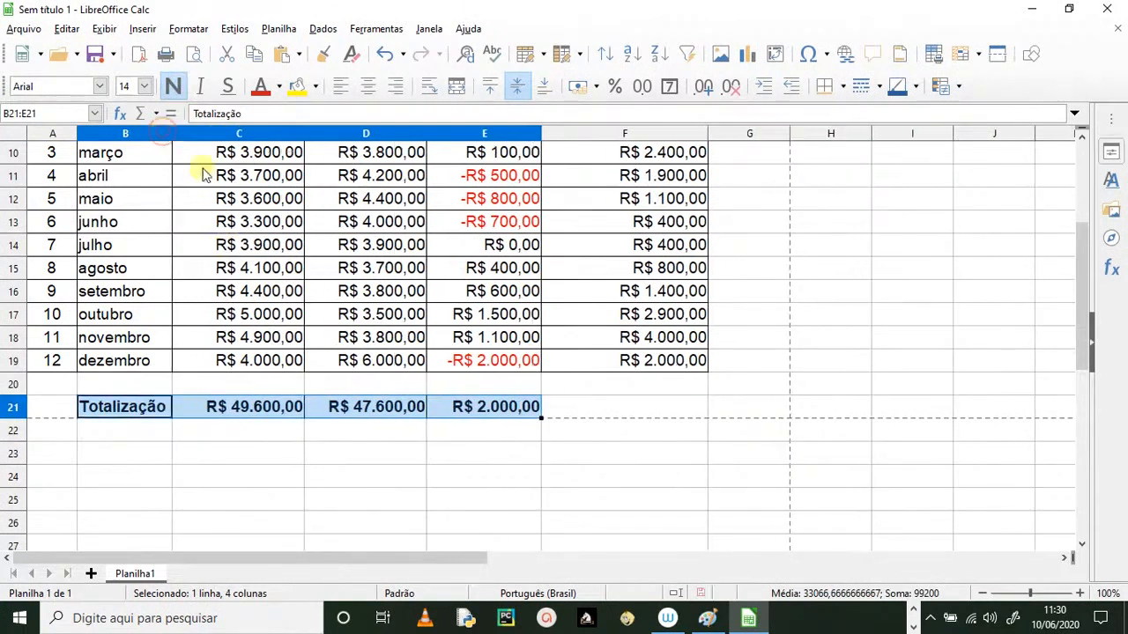
click(634, 472)
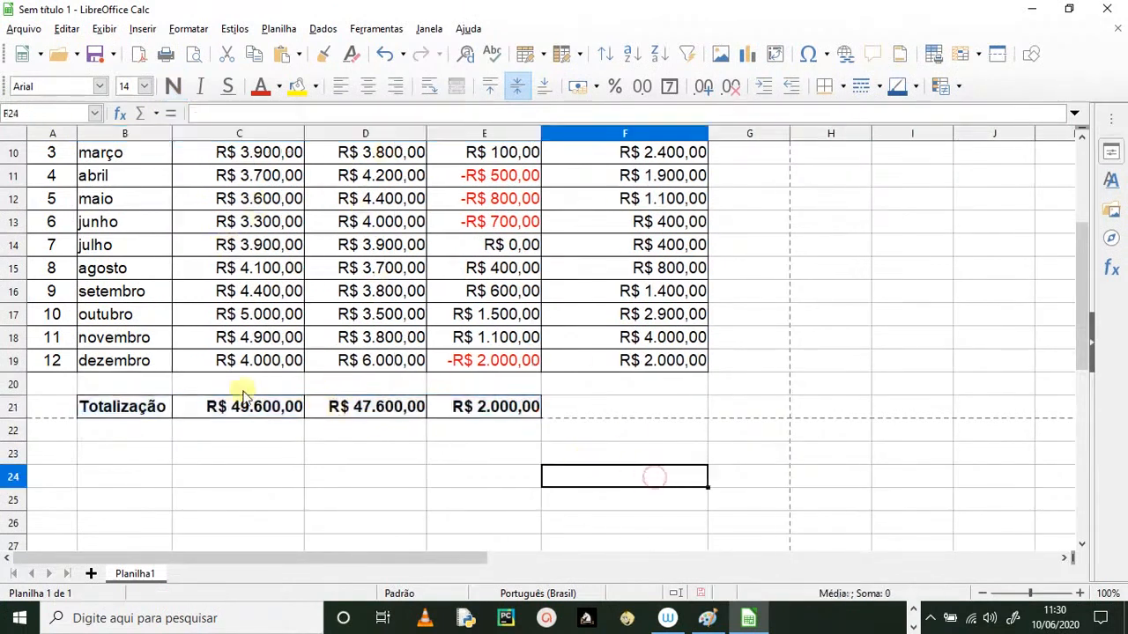
- Fill the Totalização label cell B21 with yellow and the totals in C21:E21 with light green
click(154, 407)
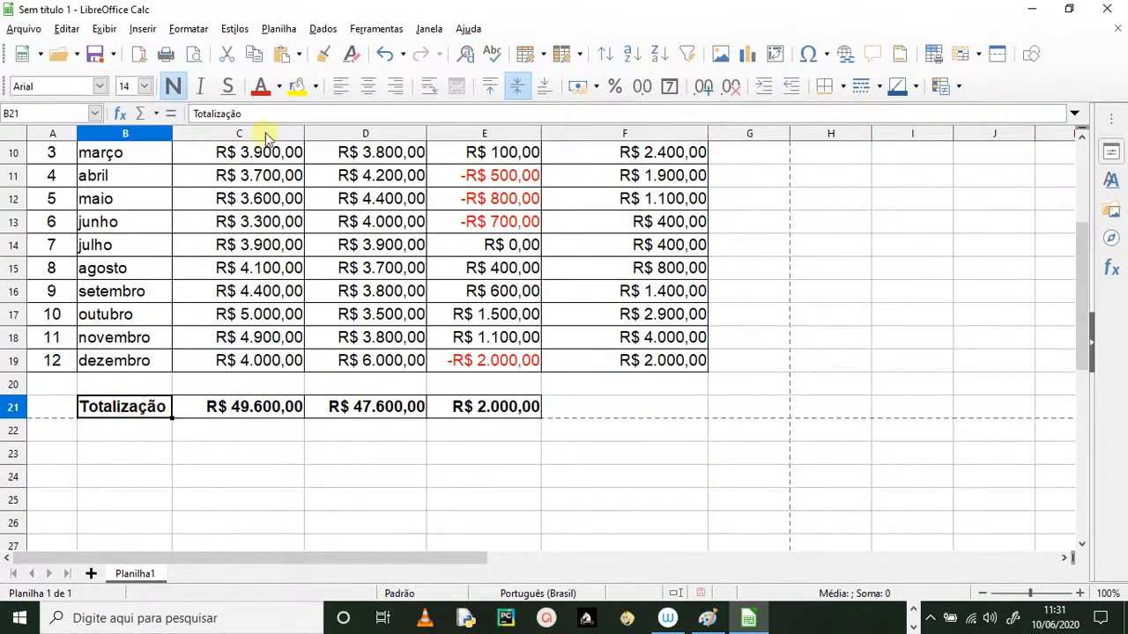
click(297, 90)
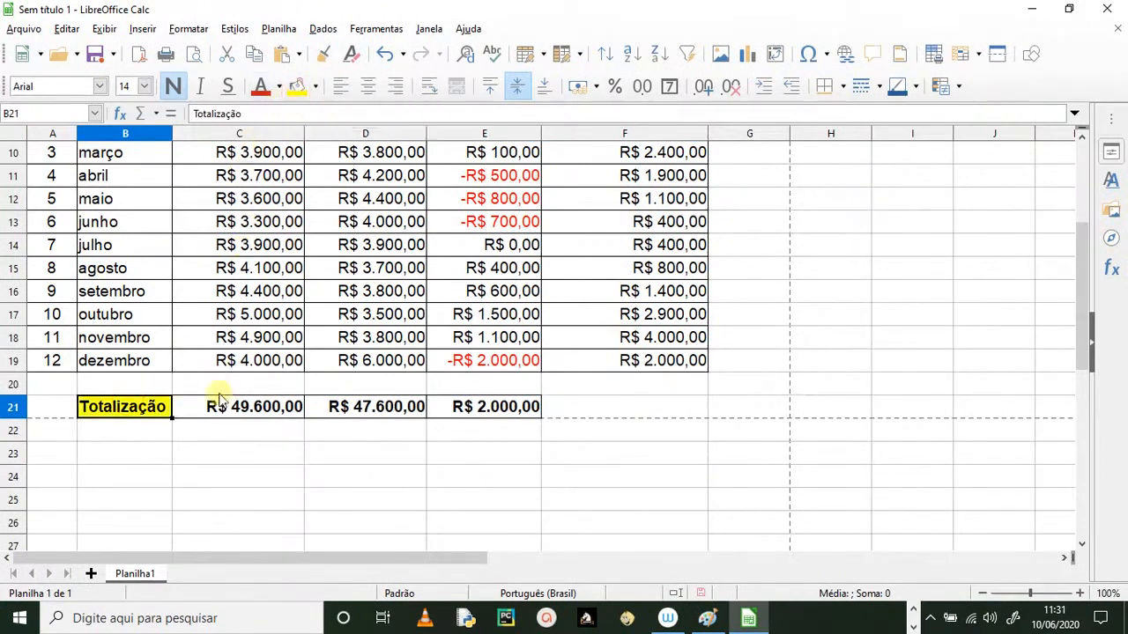
drag(227, 407, 441, 411)
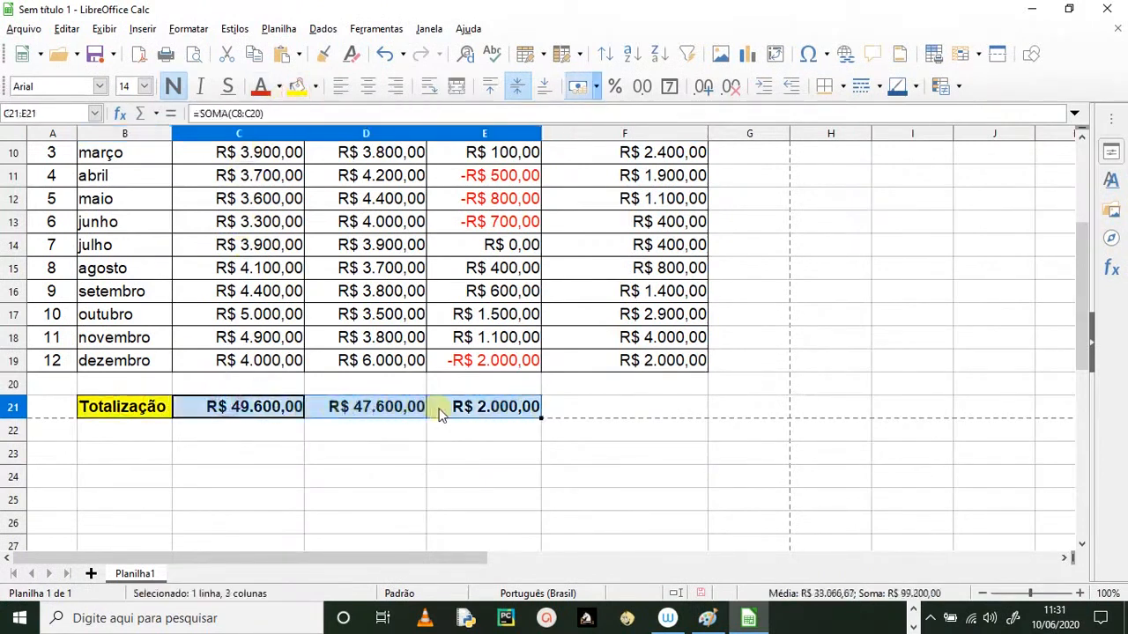
click(318, 92)
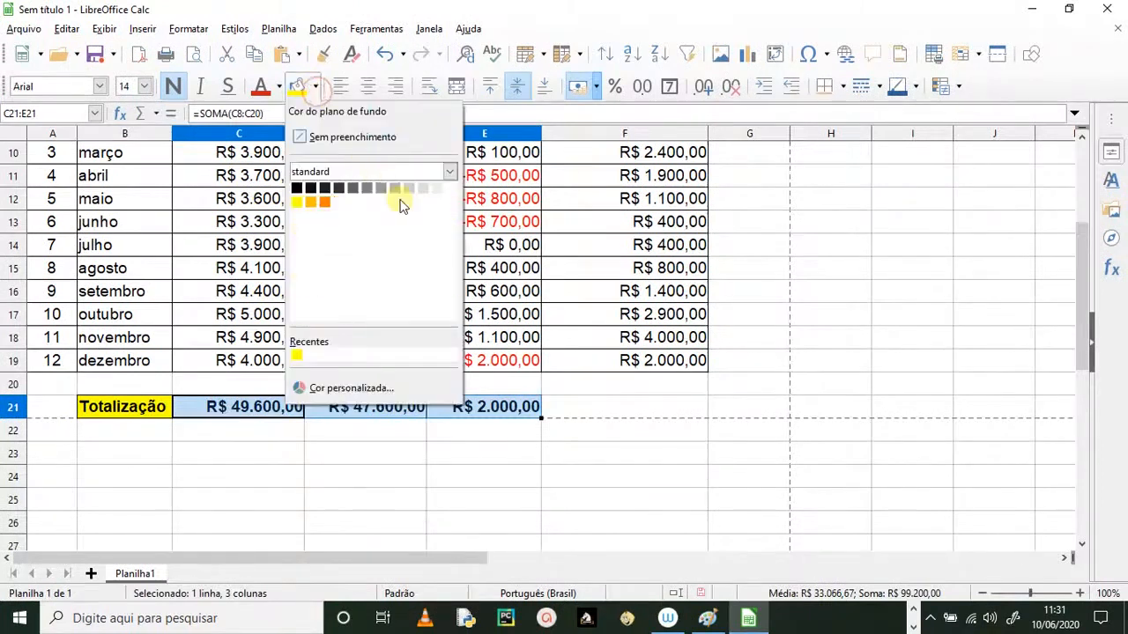
click(450, 245)
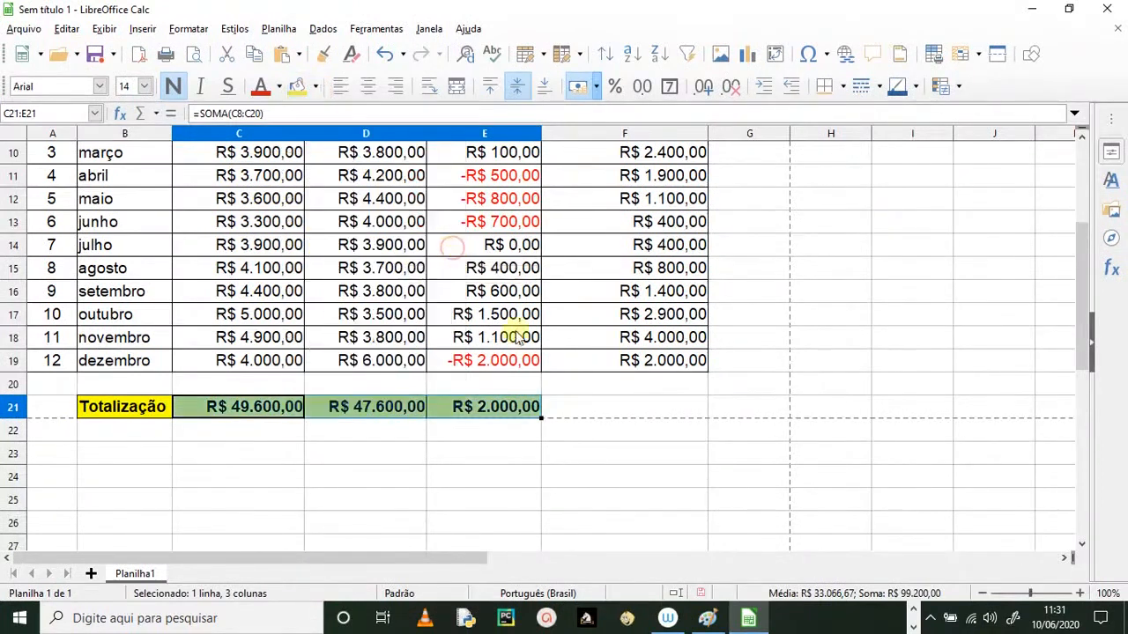
click(642, 476)
- Check the layout of the finished table in print preview and return to the sheet
scroll(352, 440, up, 3)
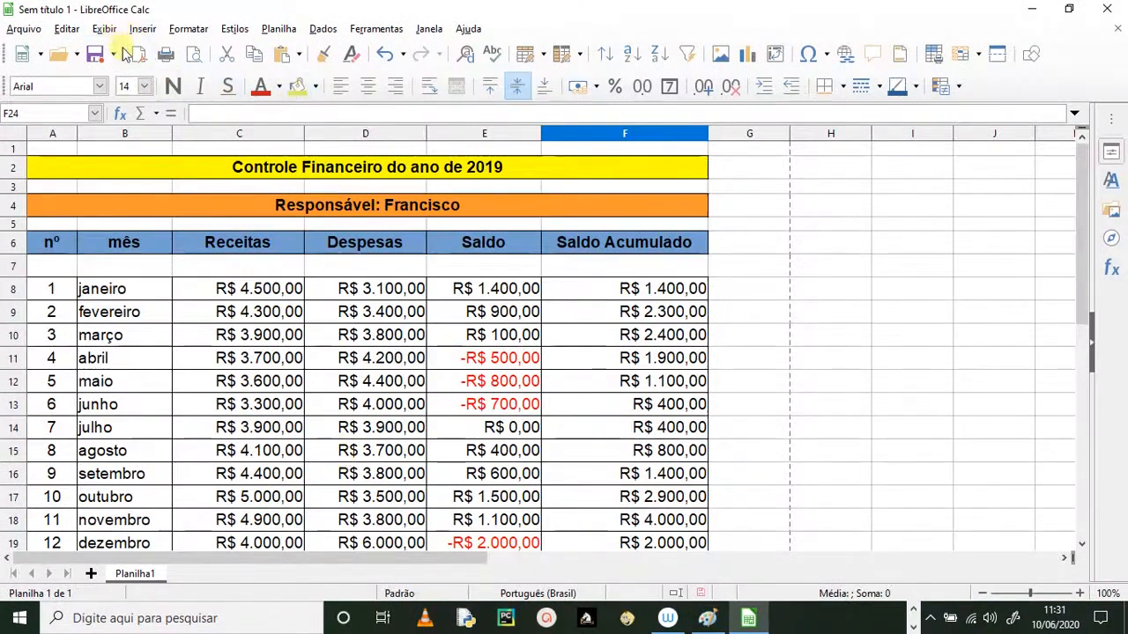
click(192, 61)
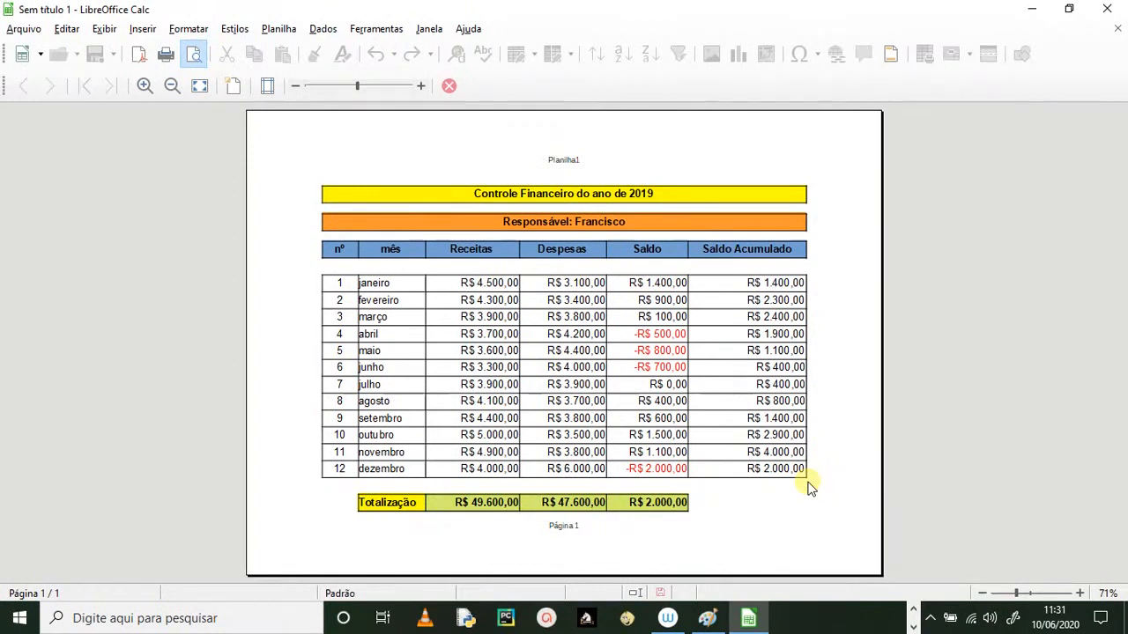
key(Escape)
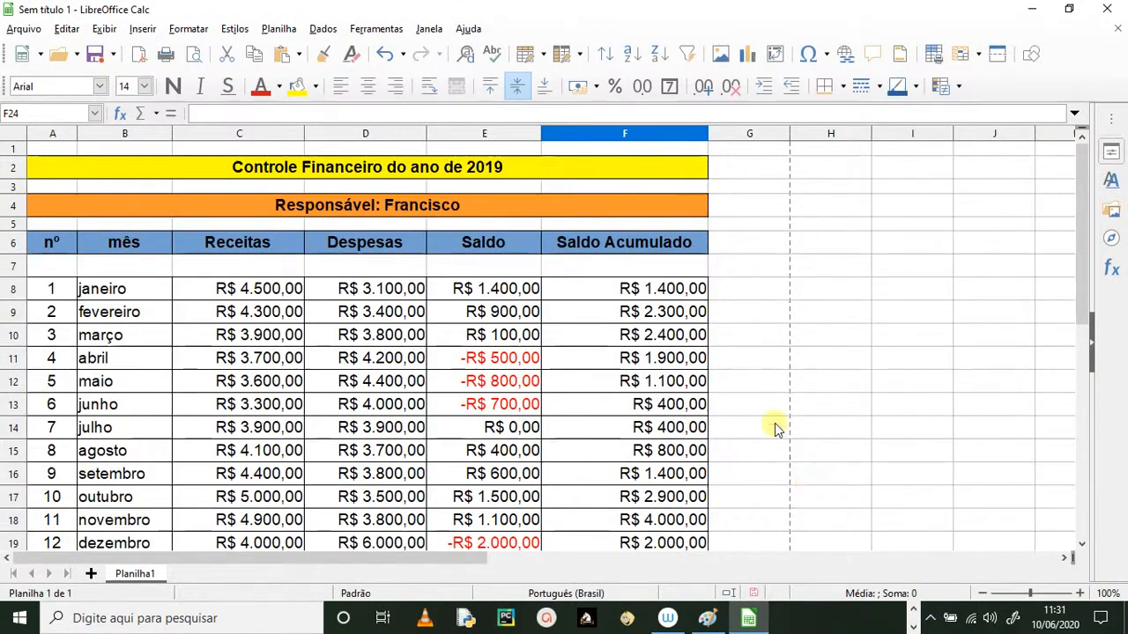
- Start saving the spreadsheet and choose the folder EXERCÍCIOS_CALC inside LIBRE_OFFICE on drive C: as its location
scroll(88, 255, down, 2)
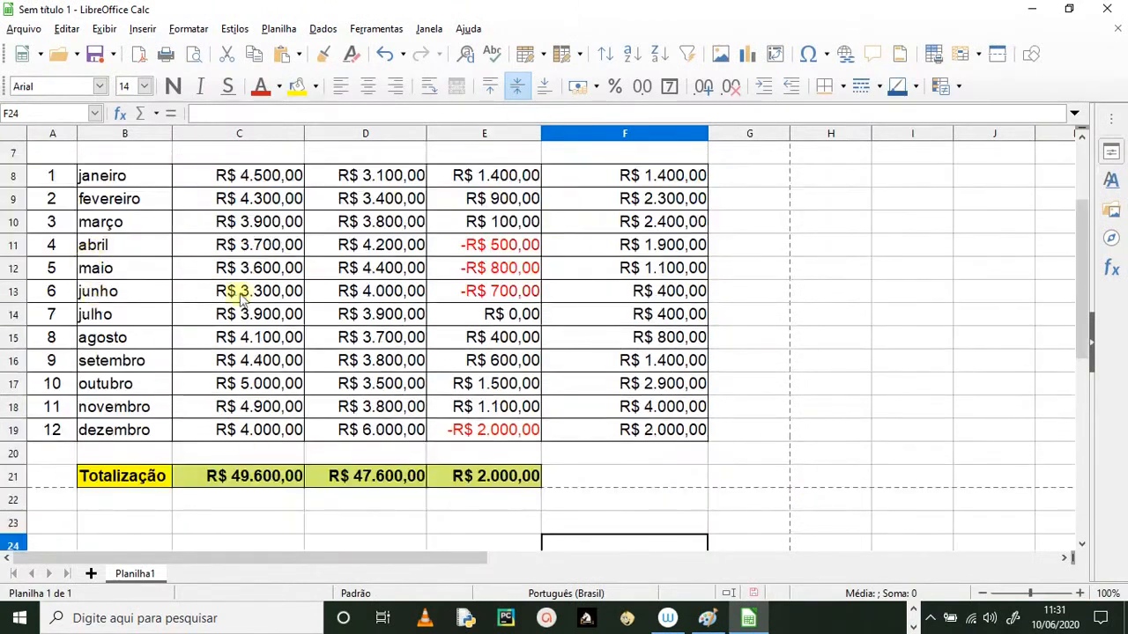
click(93, 53)
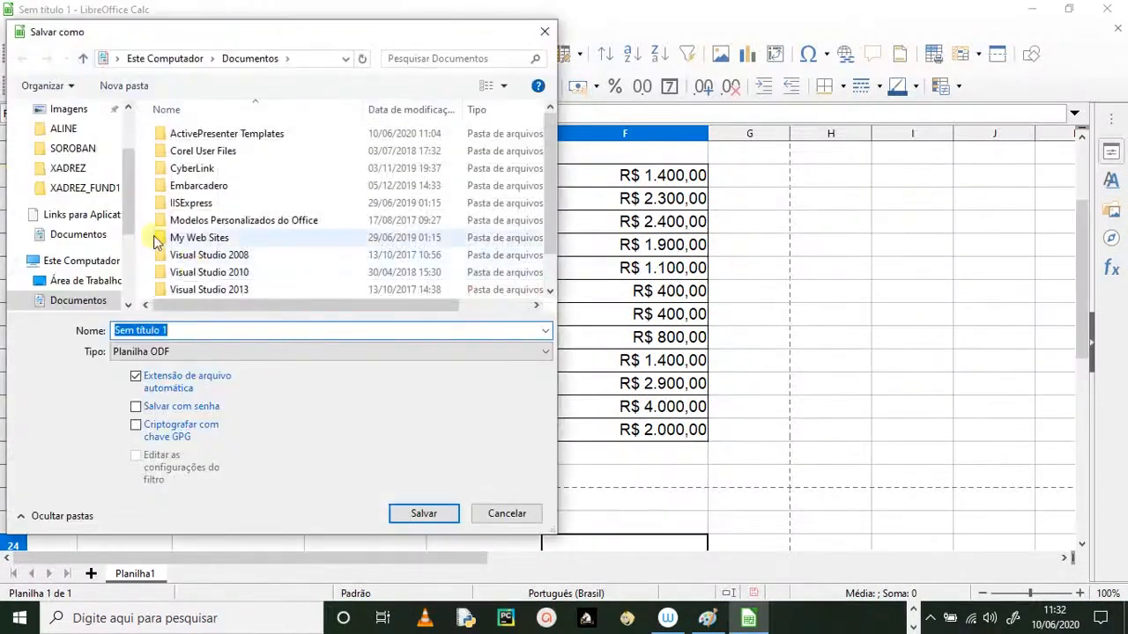
scroll(132, 289, down, 3)
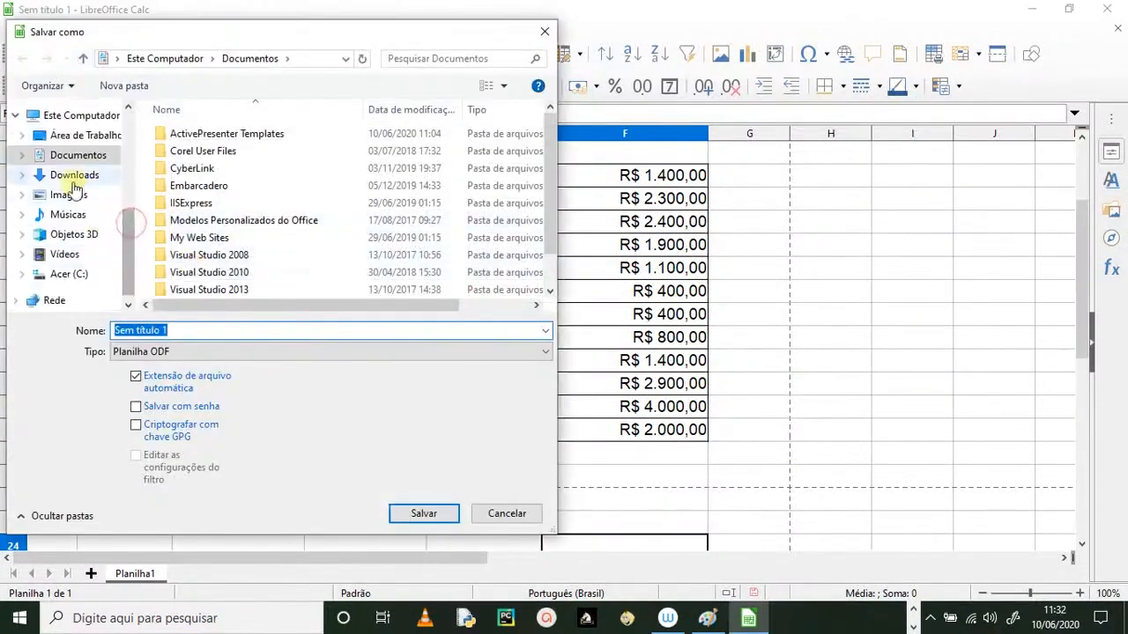
click(69, 273)
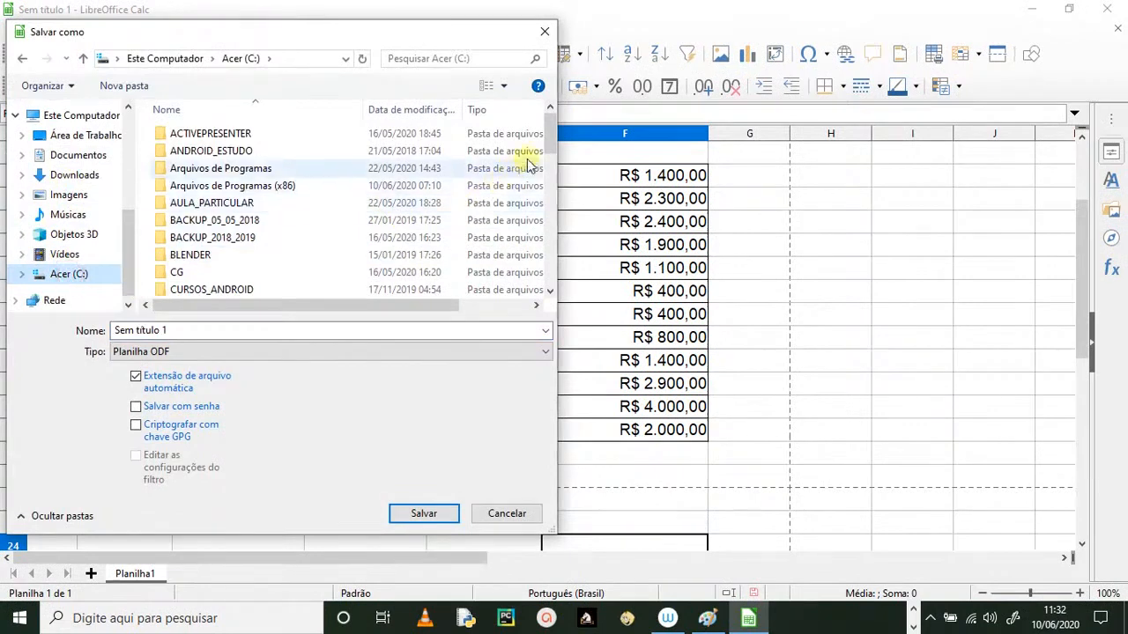
drag(548, 128, 551, 203)
click(249, 255)
double_click(250, 256)
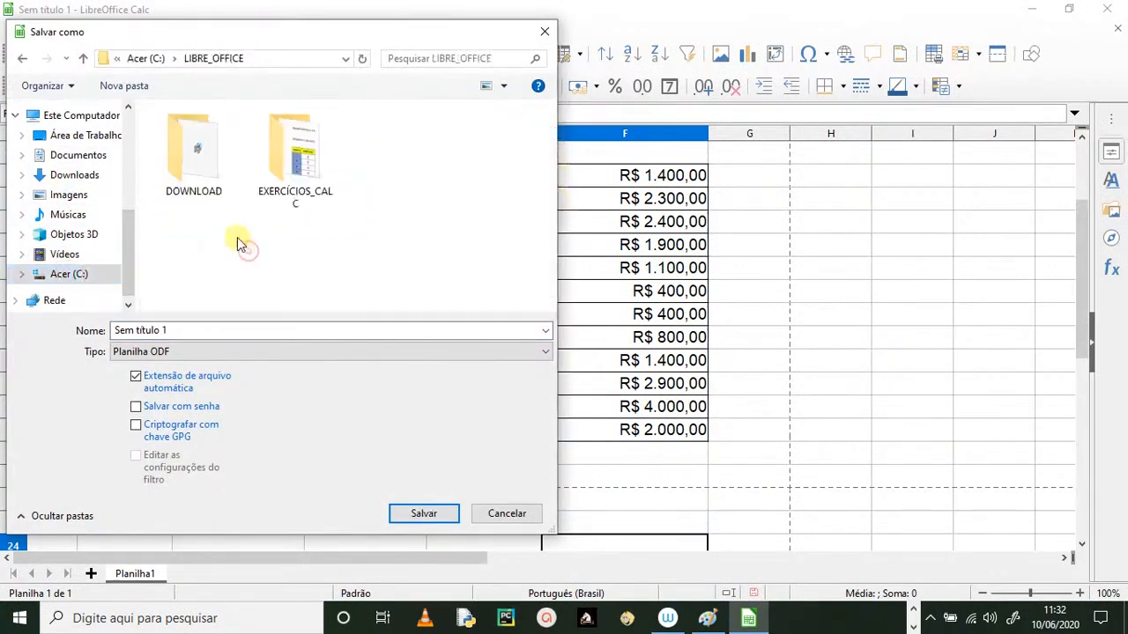
double_click(294, 172)
- Name the spreadsheet exe0002 and save it as an ODF spreadsheet
click(173, 329)
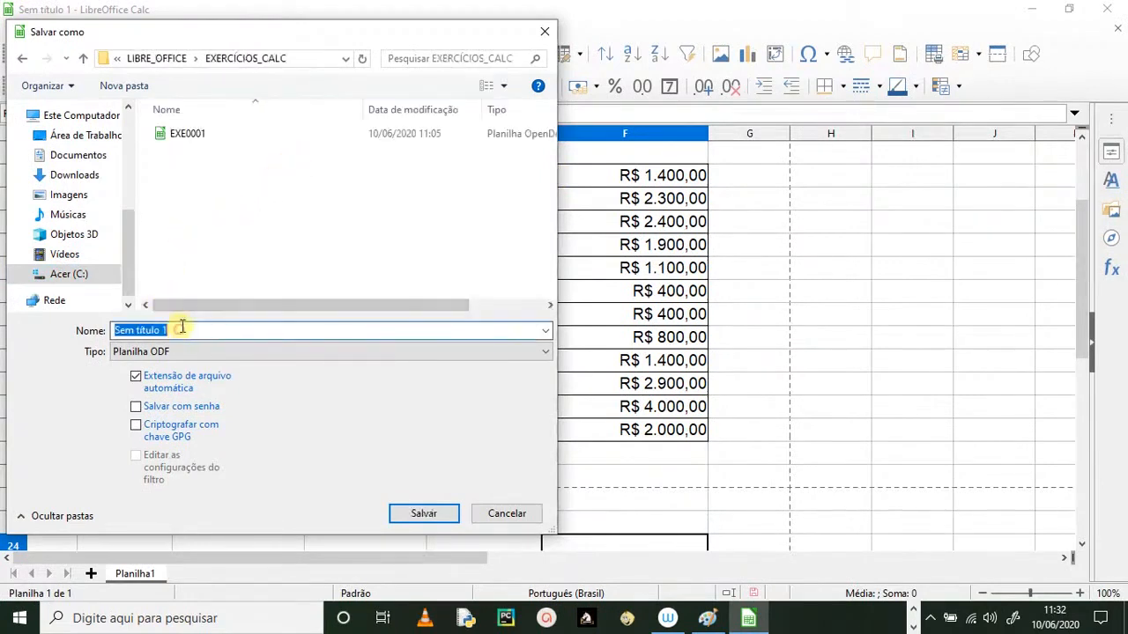
text(re)
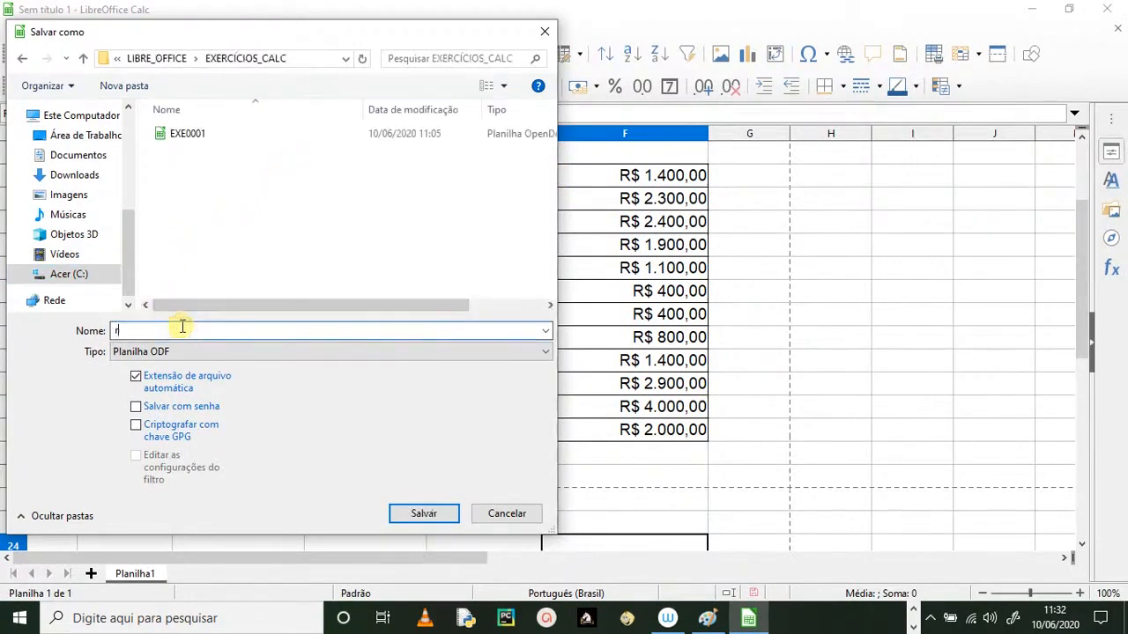
text(exe0)
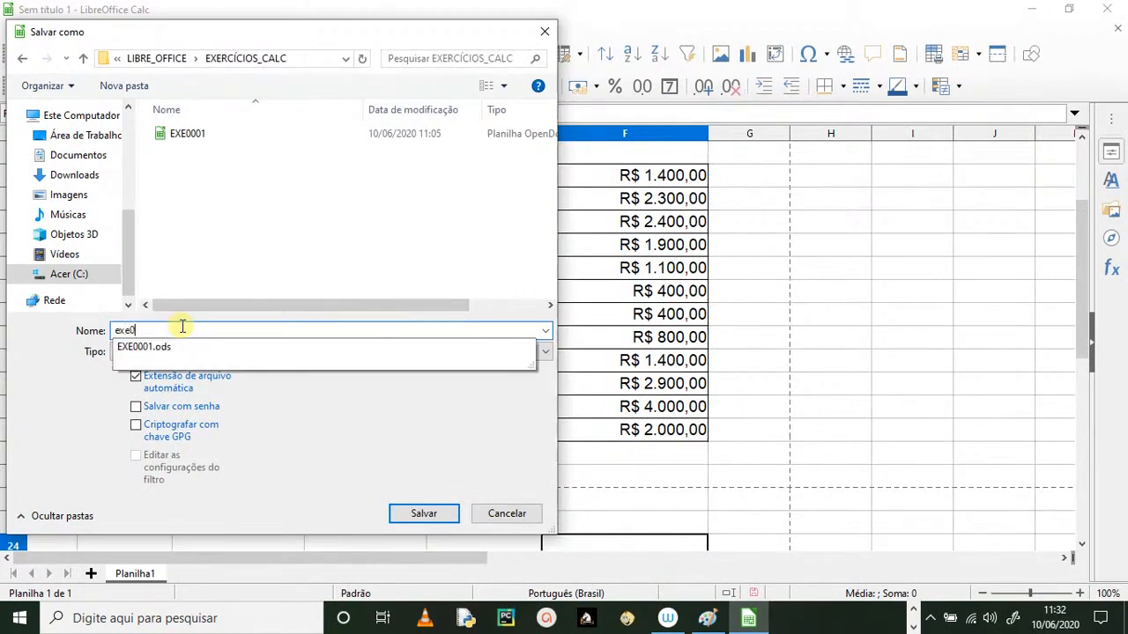
text(002)
key(Return)
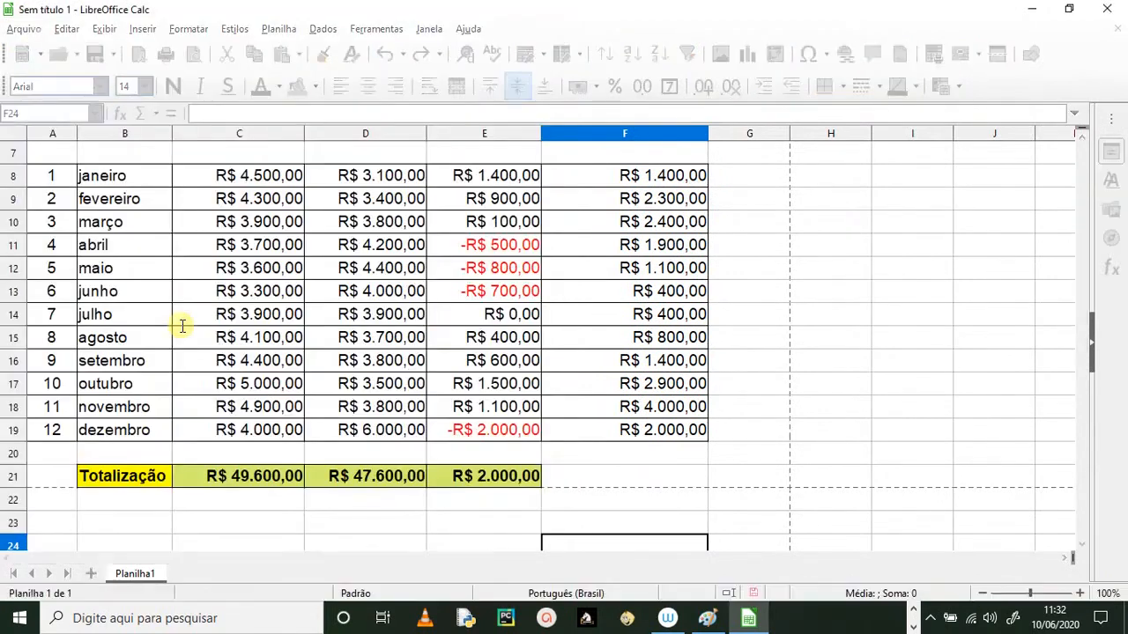
click(898, 310)
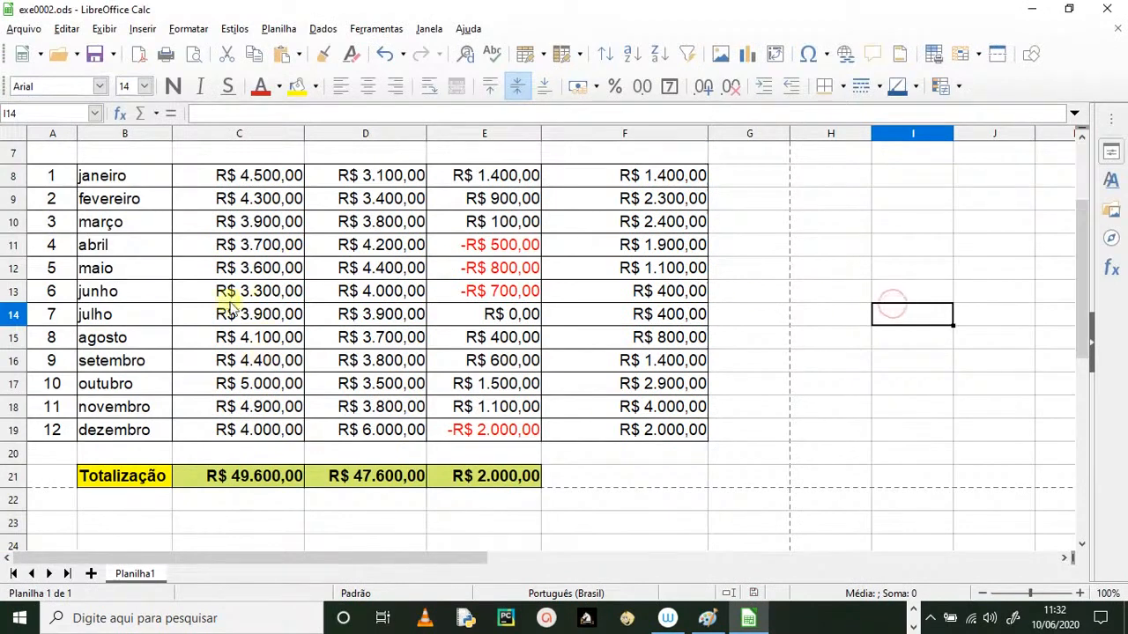
- Switch to the AULA_0008 drawing in Paint, review its sample table and the Saldo and Saldo Acumulado formulas, and return to Calc
scroll(185, 323, up, 2)
scroll(390, 399, down, 1)
scroll(391, 398, down, 1)
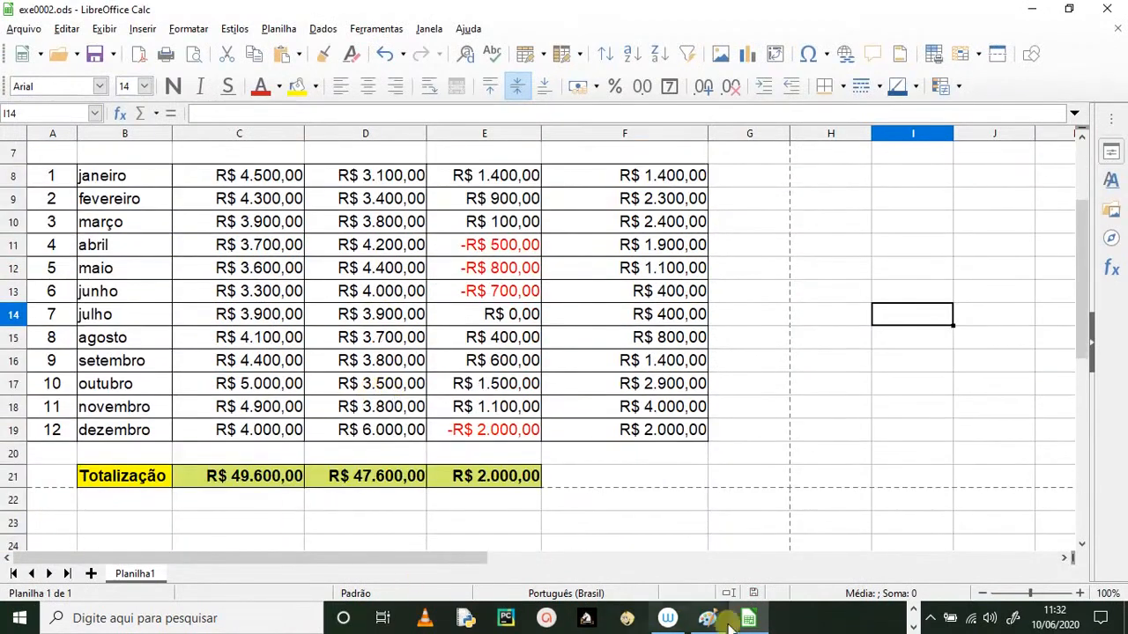
key(alt+Tab)
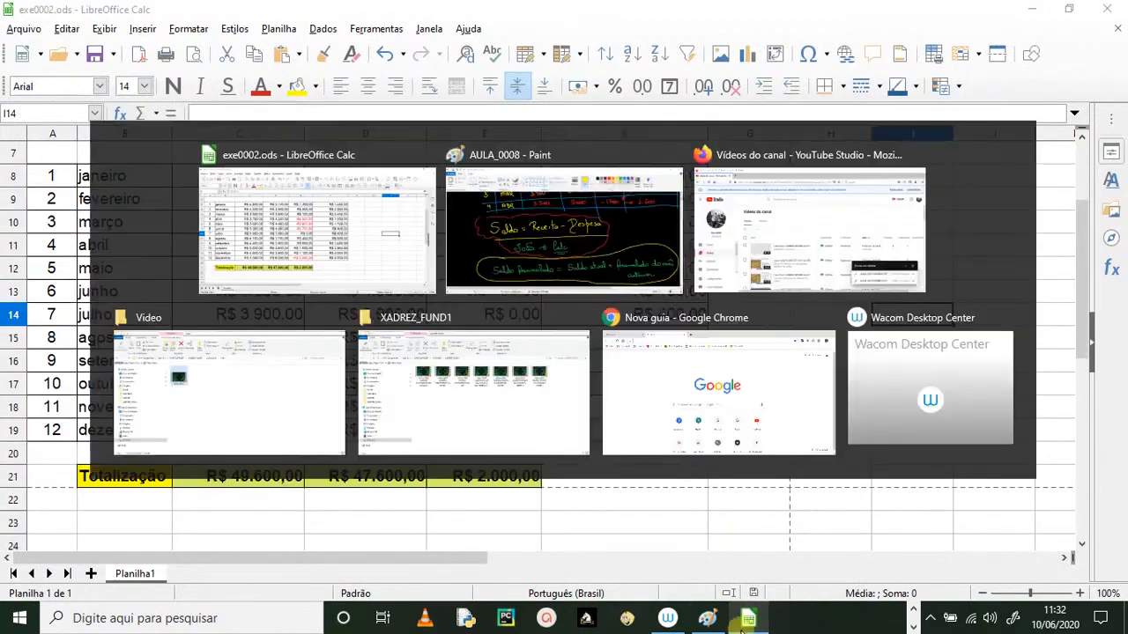
scroll(516, 428, up, 6)
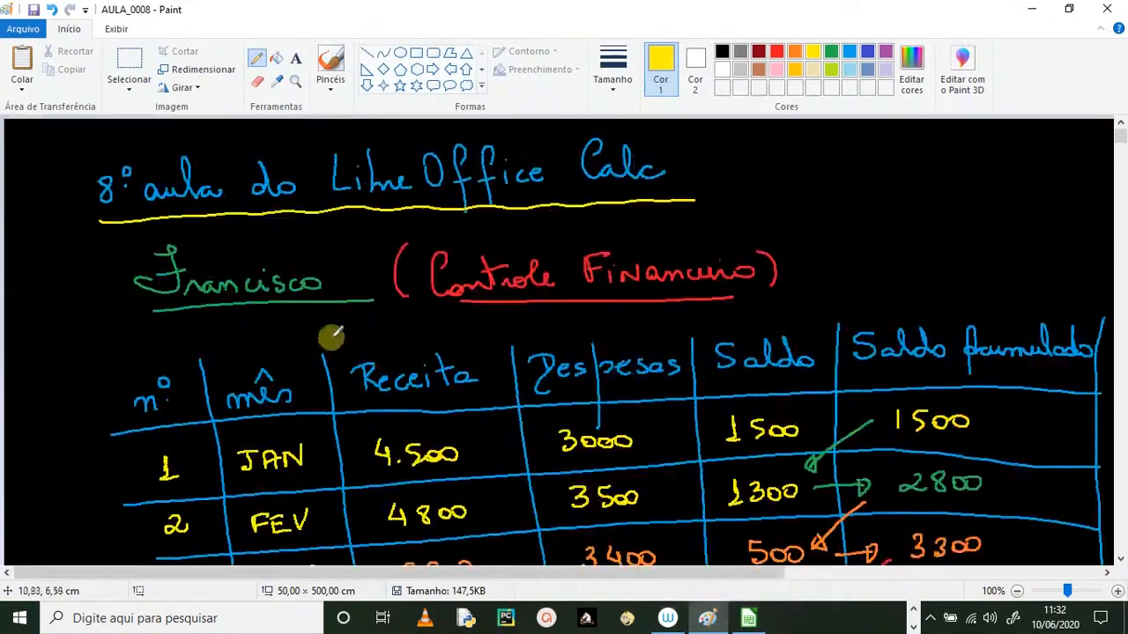
scroll(464, 402, down, 5)
scroll(521, 402, up, 4)
scroll(616, 397, down, 3)
scroll(738, 388, down, 3)
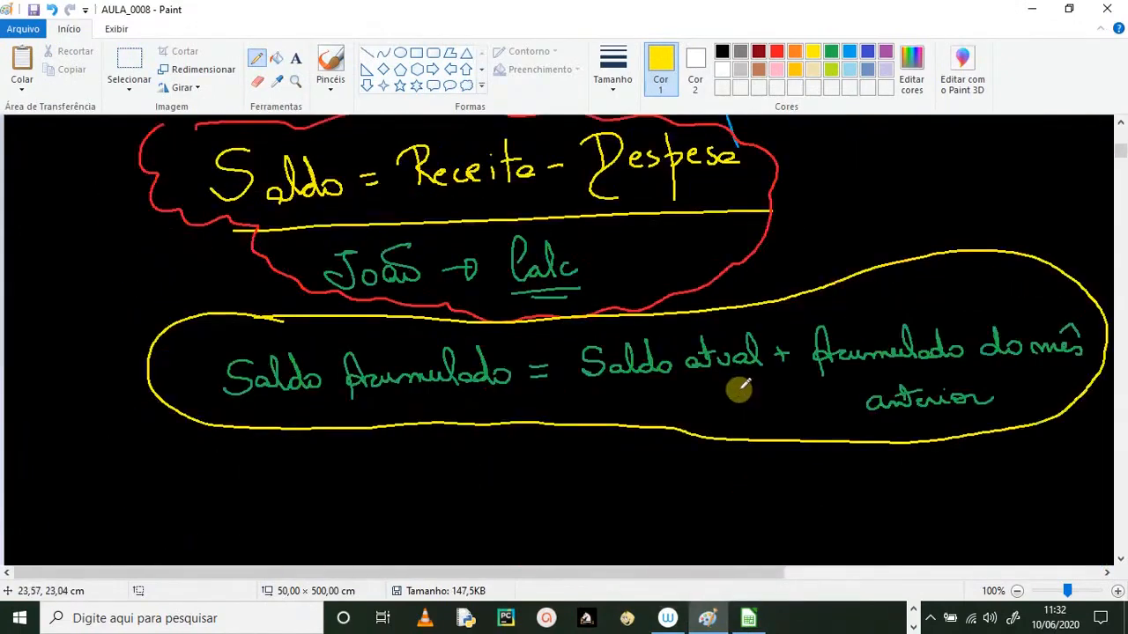
scroll(554, 372, up, 3)
scroll(859, 317, up, 4)
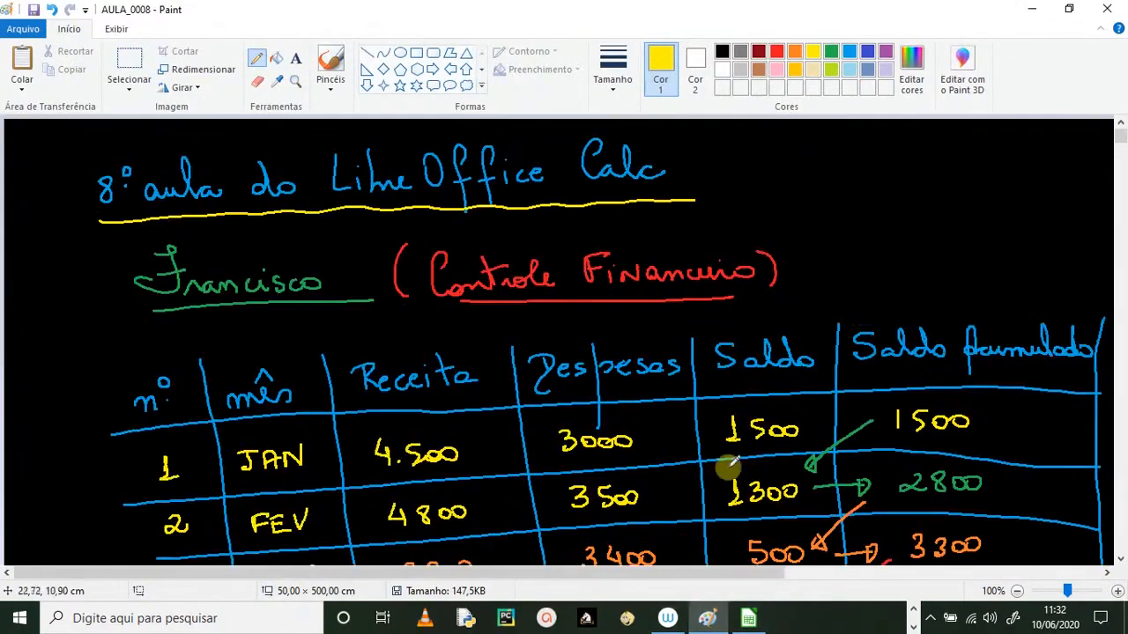
scroll(723, 372, down, 5)
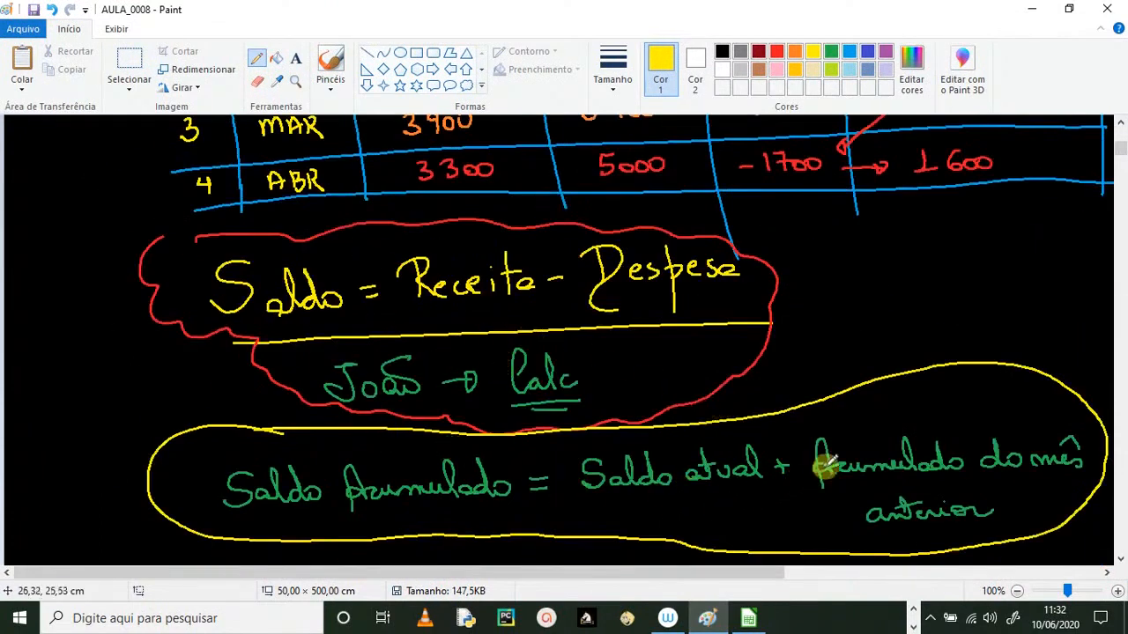
scroll(818, 461, up, 5)
scroll(541, 335, down, 1)
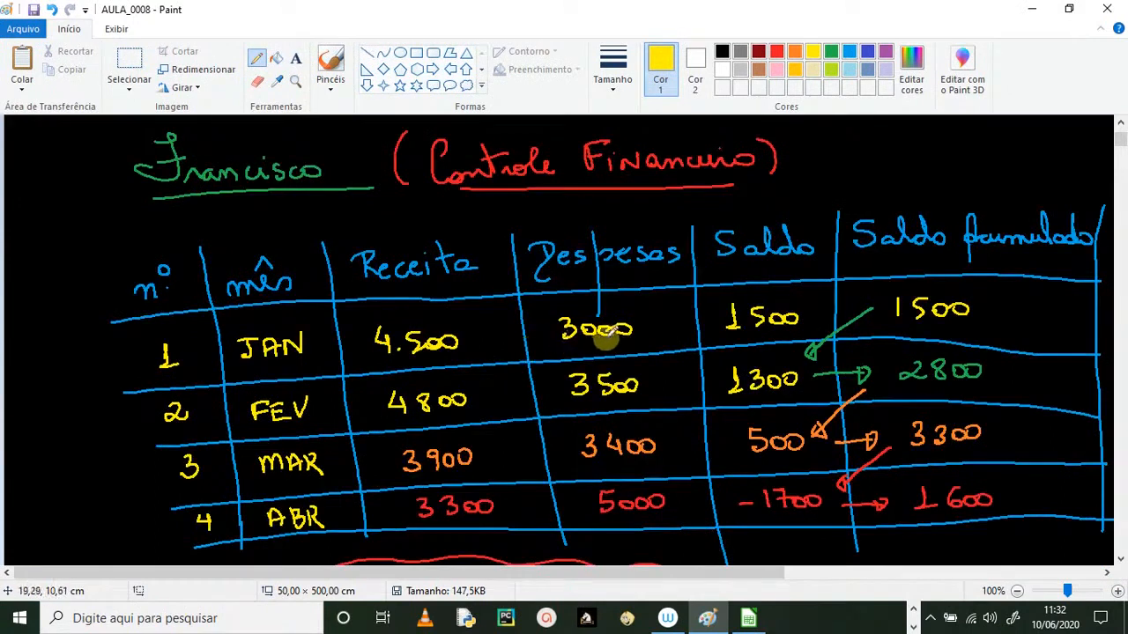
scroll(599, 339, up, 1)
key(alt+Tab)
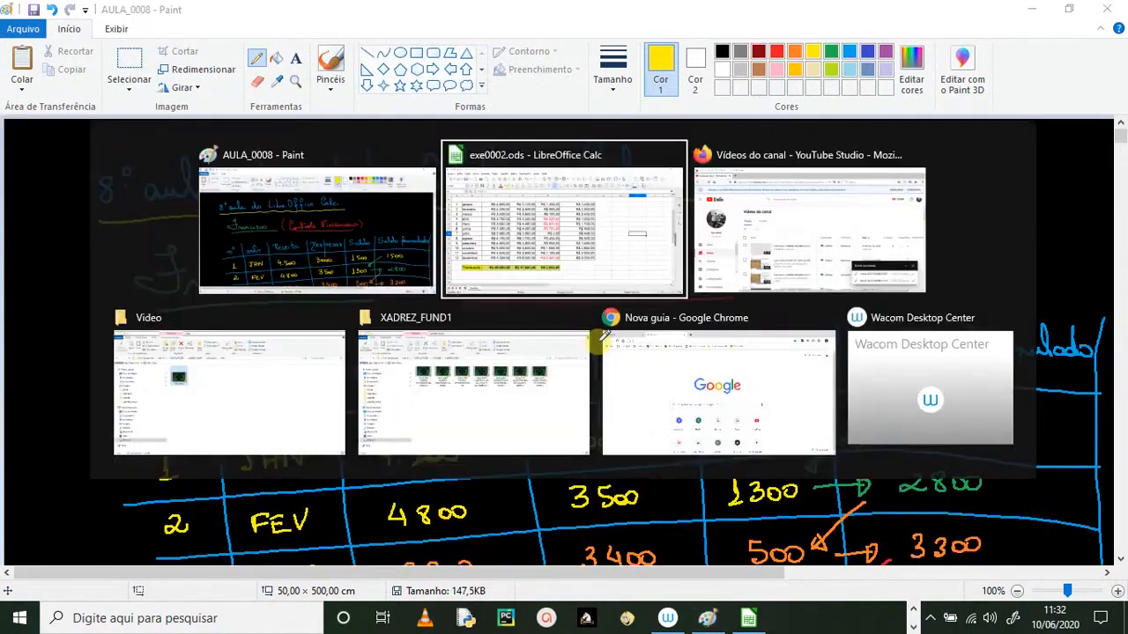